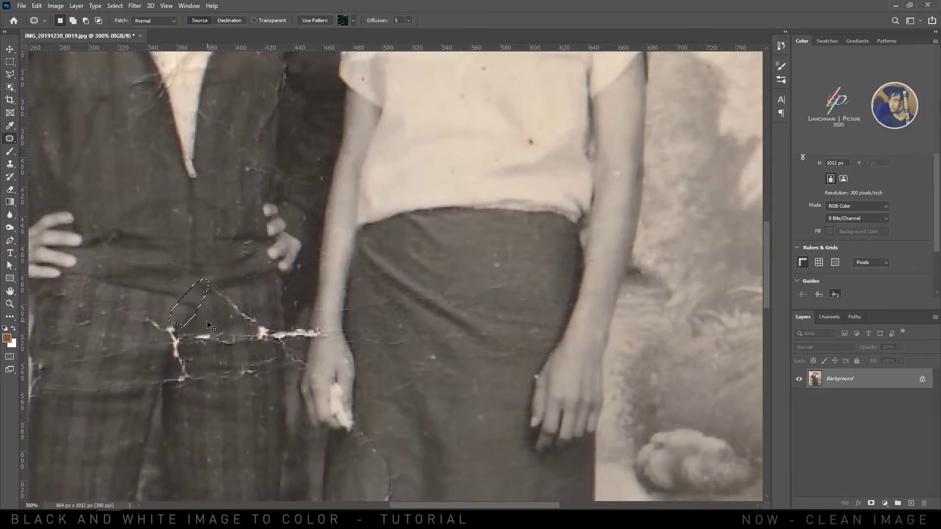
Step: Patch the white cracks across the front of the plaid trousers with clean neighbouring fabric
key("ctrl+d")
scroll(279, 301, "up", 1)
mouse_move(316, 270)
left_mouse_down()
mouse_move(347, 304)
mouse_move(317, 270)
mouse_move(366, 309)
left_mouse_up()
left_click_drag(330, 340, 344, 258)
left_click_drag(358, 234, 359, 236)
left_click_drag(324, 242, 326, 226)
left_click_drag(403, 237, 403, 240)
mouse_move(377, 243)
left_mouse_down()
mouse_move(321, 240)
mouse_move(276, 280)
left_mouse_up()
Step: Heal the small leftover marks around the trouser fold with the Spot Healing Brush
key("shift+j")
key("shift+j")
key("shift+j")
key("ctrl+d")
left_click_drag(281, 294, 278, 302)
left_click_drag(264, 239, 268, 225)
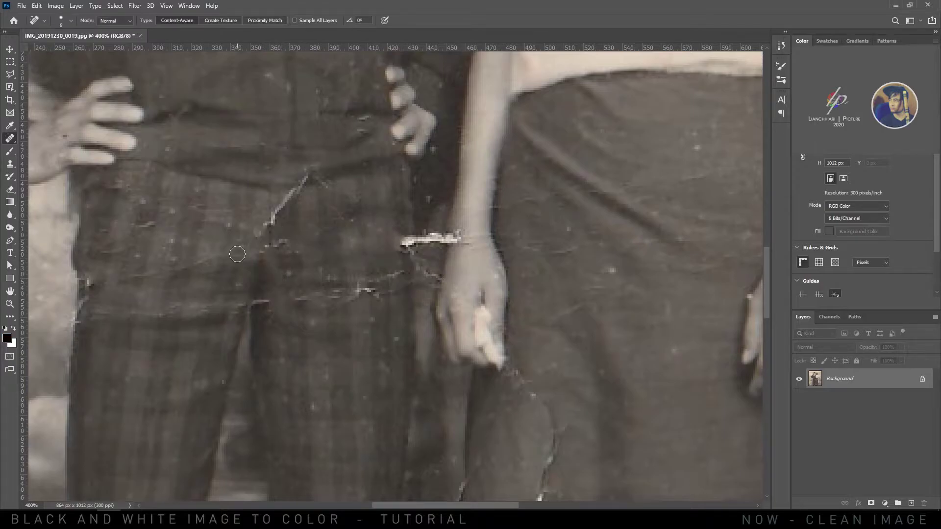
Step: Clone clean plaid fabric over the remaining trouser cracks with the Clone Stamp at 100% opacity
key("s")
left_click(342, 178, "alt")
key("0")
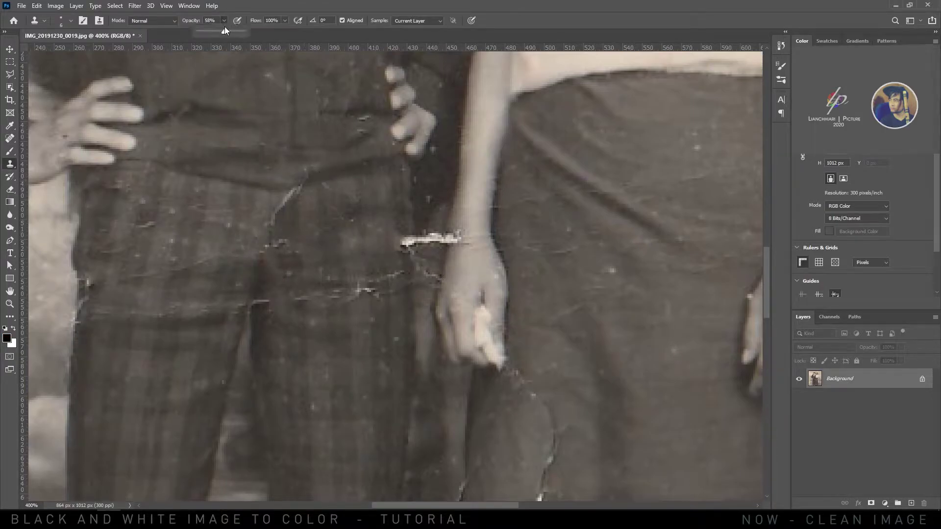
left_click_drag(323, 179, 276, 230)
left_click_drag(338, 295, 265, 259)
left_click_drag(290, 252, 254, 244)
left_click_drag(267, 309, 223, 303)
mouse_move(283, 201)
left_mouse_down()
mouse_move(288, 212)
mouse_move(299, 199)
mouse_move(305, 214)
mouse_move(323, 198)
mouse_move(338, 200)
left_mouse_up()
Step: Clone neighbouring tones over the fine cracks between the trousers and the hanging hand
left_click(343, 175, "alt")
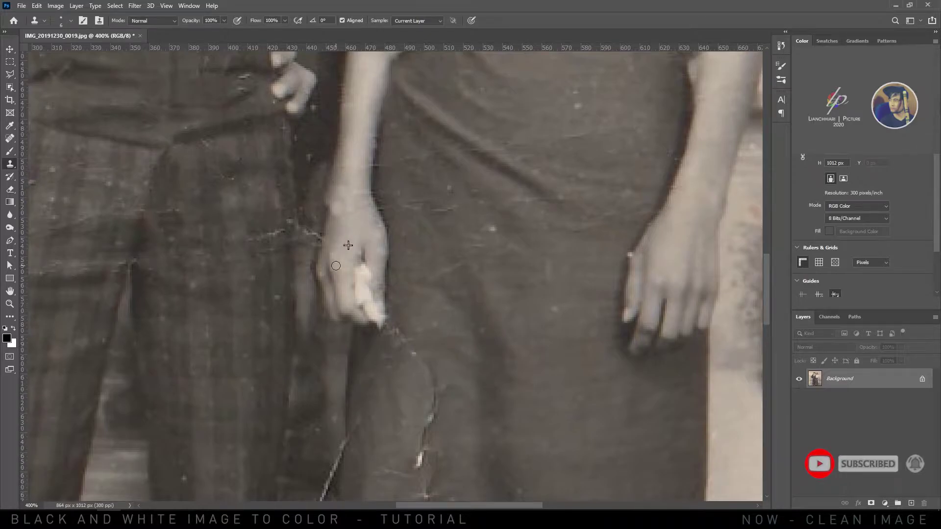
left_click_drag(236, 486, 311, 224)
left_click(302, 250, "alt")
left_click_drag(298, 263, 336, 263)
left_click_drag(271, 408, 307, 268)
mouse_move(287, 287)
left_mouse_down()
mouse_move(291, 313)
mouse_move(264, 331)
mouse_move(306, 296)
left_mouse_up()
left_click(288, 272, "alt")
Step: Patch the cracks below the hand and along the border between the trousers and the skirt
key("j")
right_click(9, 139)
left_click(44, 157)
left_click_drag(330, 227, 317, 236)
left_click_drag(321, 261, 327, 142)
left_click_drag(363, 436, 377, 289)
left_click_drag(352, 321, 338, 289)
mouse_move(374, 68)
left_mouse_down()
mouse_move(293, 228)
mouse_move(299, 210)
left_mouse_up()
mouse_move(286, 216)
left_mouse_down()
mouse_move(296, 212)
mouse_move(272, 259)
left_mouse_up()
left_click_drag(276, 184, 278, 189)
left_click_drag(283, 221, 290, 286)
key("ctrl+d")
Step: Patch the remaining tears and light marks around the lower gap between the trousers and the skirt
left_click_drag(301, 254, 276, 313)
left_click_drag(300, 238, 297, 237)
mouse_move(289, 246)
left_mouse_down()
mouse_move(300, 228)
mouse_move(296, 265)
mouse_move(338, 259)
left_mouse_up()
key("ctrl+d")
key("ctrl+d")
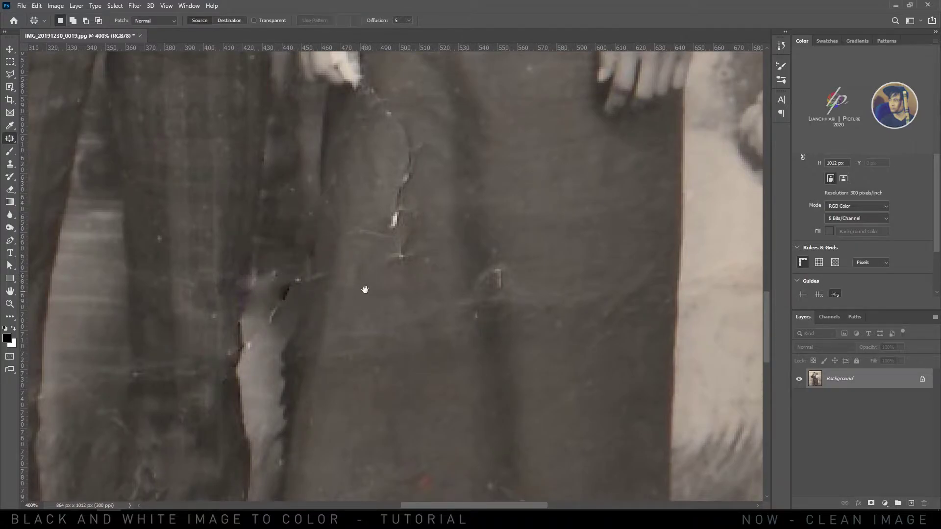
left_click_drag(353, 294, 349, 217)
left_click_drag(286, 241, 287, 238)
left_click_drag(271, 236, 271, 301)
Step: Patch the dark torn mark at the ankle above the shoe nearest the skirt
mouse_move(196, 442)
left_mouse_down()
mouse_move(288, 248)
mouse_move(351, 259)
left_mouse_up()
left_click_drag(250, 235, 311, 266)
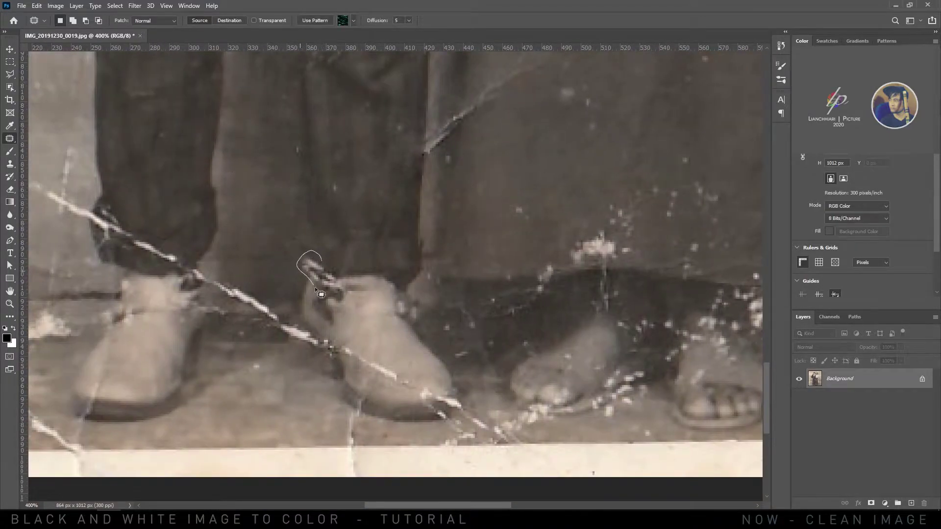
key("ctrl+d")
right_click(10, 138)
left_click(54, 148)
key("s")
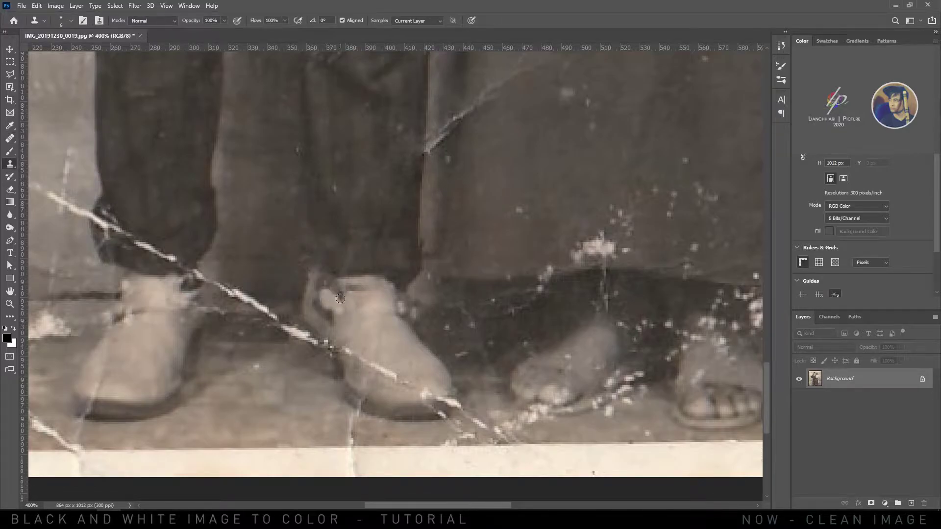
Step: Patch the dark damage on the upper of the shoe nearest the skirt with clean shoe texture
key("j")
key("shift+j")
mouse_move(334, 305)
left_mouse_down()
mouse_move(350, 293)
mouse_move(334, 305)
left_mouse_up()
left_click_drag(332, 293, 365, 330)
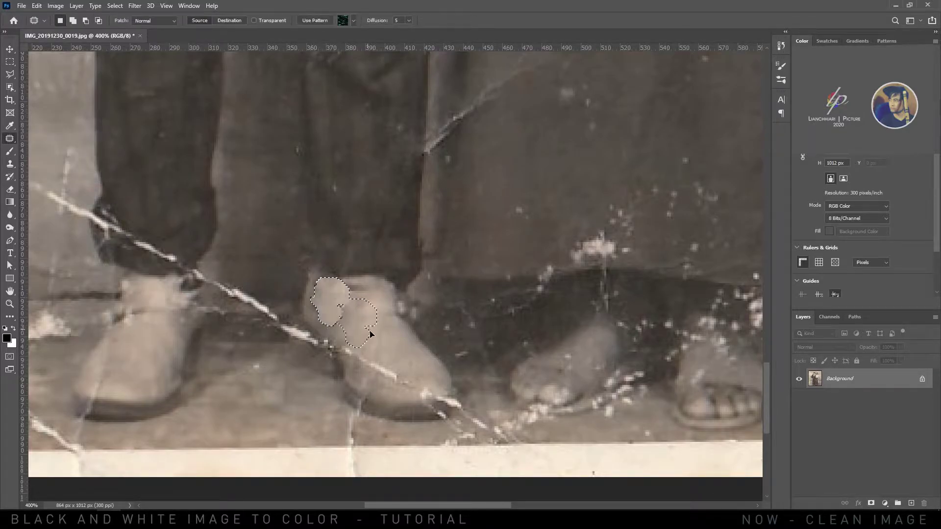
key("ctrl+d")
Step: Patch the diagonal white crack running between the two shoes
left_click_drag(257, 331, 357, 318)
left_click_drag(291, 267, 294, 274)
left_click_drag(320, 282, 333, 251)
key("ctrl+d")
Step: Patch the diagonal crack across the toe and side of the shoe nearest the skirt
left_click_drag(361, 327, 317, 289)
mouse_move(373, 309)
left_mouse_down()
mouse_move(376, 320)
mouse_move(374, 309)
left_mouse_up()
mouse_move(410, 327)
left_mouse_down()
mouse_move(415, 308)
mouse_move(347, 235)
left_mouse_up()
mouse_move(376, 287)
left_mouse_down()
mouse_move(391, 290)
mouse_move(387, 275)
left_mouse_up()
mouse_move(418, 311)
left_mouse_down()
mouse_move(442, 321)
mouse_move(383, 320)
mouse_move(400, 308)
left_mouse_up()
key("ctrl+d")
mouse_move(397, 320)
left_mouse_down()
mouse_move(393, 336)
mouse_move(360, 329)
mouse_move(359, 309)
left_mouse_up()
key("ctrl+z")
key("ctrl+d")
Step: Clone clean ground over the crack and white specks just beyond the shoe's toe
key("s")
left_click(442, 324, "alt")
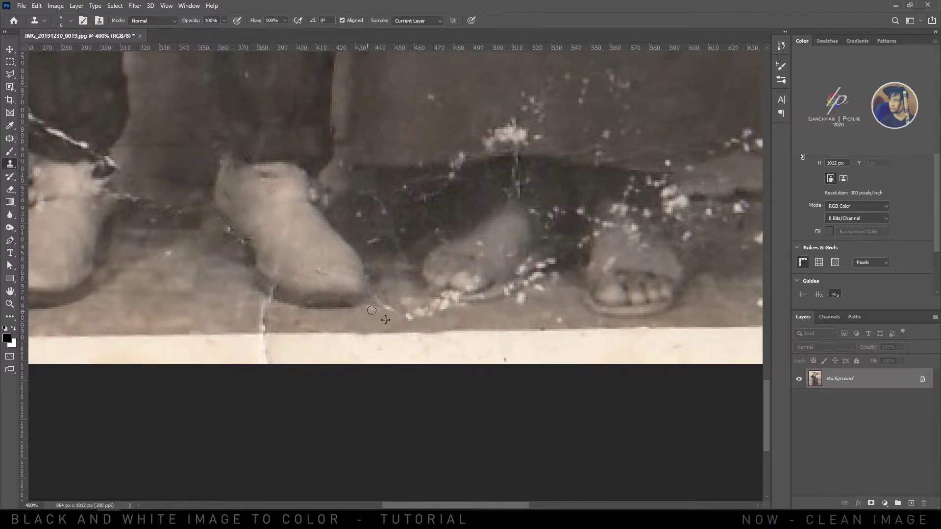
key("ctrl+plus")
key("ctrl+plus")
key("ctrl+plus")
key("ctrl+plus")
key("ctrl+plus")
mouse_move(378, 369)
left_mouse_down()
mouse_move(442, 397)
mouse_move(521, 382)
mouse_move(512, 366)
mouse_move(571, 374)
left_mouse_up()
scroll(571, 374, "down", 3)
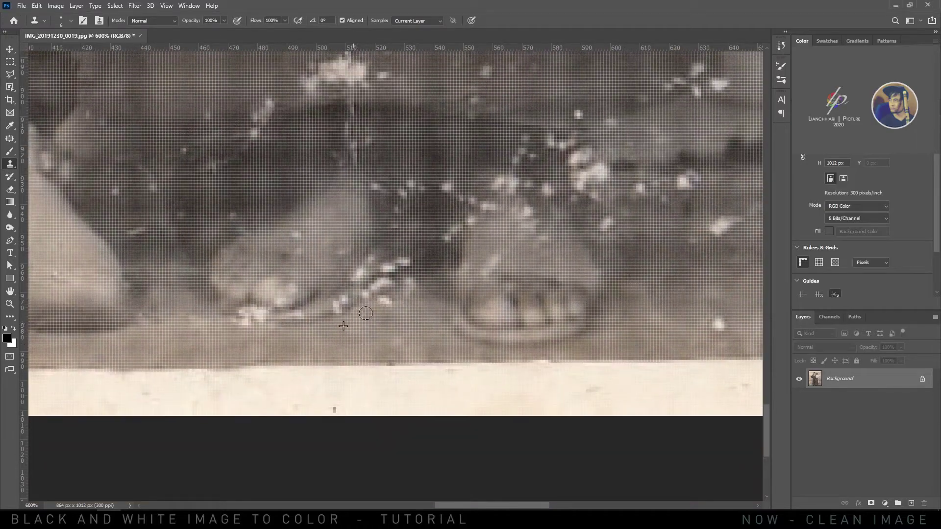
Step: Patch the white specks and blotches on the lower skirt and beside its hem
key("ctrl+0")
key("ctrl+plus")
key("ctrl+plus")
key("ctrl+plus")
key("ctrl+plus")
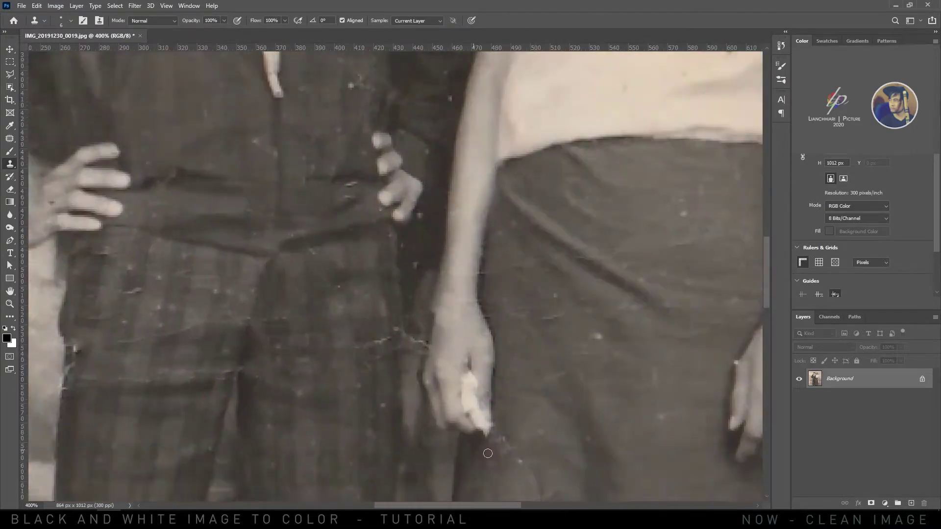
left_click_drag(461, 448, 352, 107)
key("j")
left_click_drag(421, 270, 481, 272)
left_click_drag(474, 267, 524, 268)
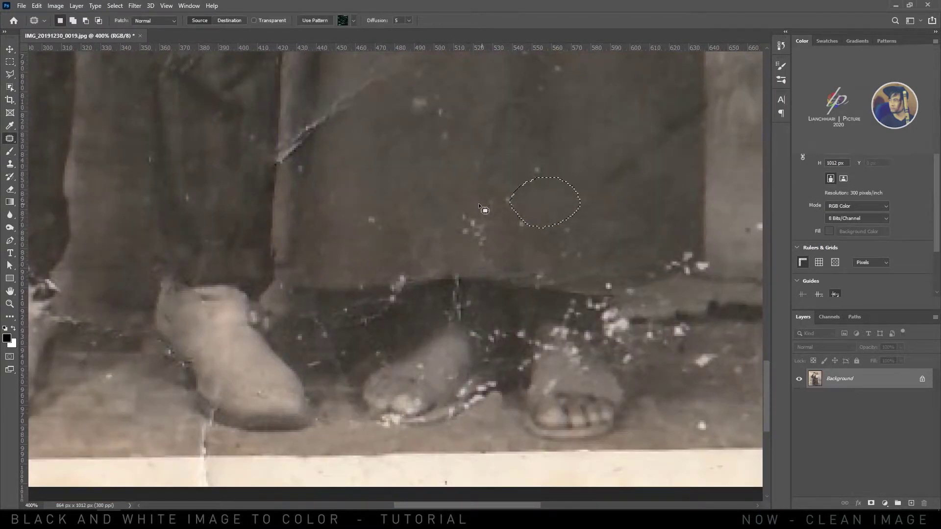
left_click_drag(603, 288, 605, 290)
mouse_move(677, 267)
left_mouse_down()
mouse_move(363, 303)
mouse_move(349, 295)
left_mouse_up()
left_click_drag(370, 302, 378, 311)
key("ctrl+d")
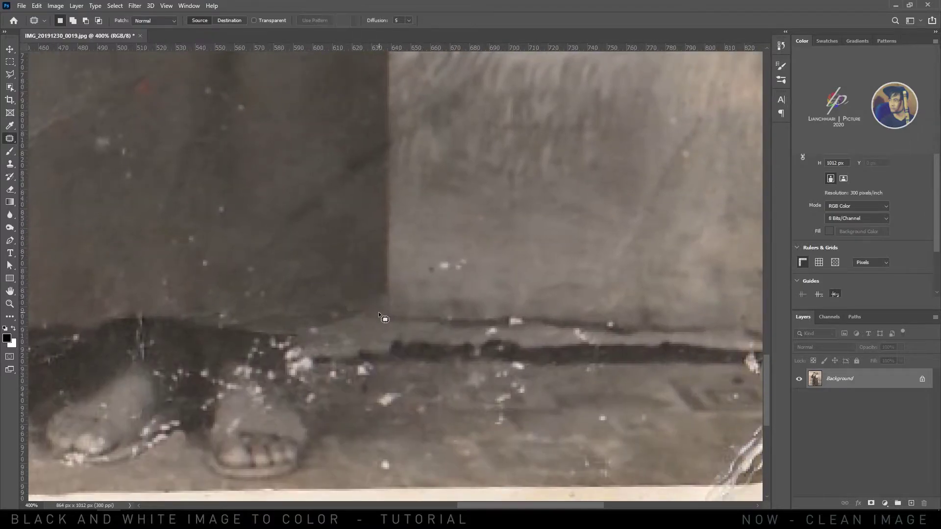
Step: Patch the damaged area beside the gap between the dark jacket's sleeve and torso
key("ctrl+minus")
key("ctrl+minus")
key("ctrl+minus")
key("ctrl+minus")
key("v")
key("ctrl+plus")
key("ctrl+plus")
scroll(281, 221, "up", 5)
key("j")
mouse_move(371, 255)
left_mouse_down()
mouse_move(394, 301)
mouse_move(366, 288)
mouse_move(394, 305)
mouse_move(354, 323)
left_mouse_up()
key("ctrl+d")
Step: Clone clean tones over the torn upper edges of the gap between the jacket's sleeve and torso
key("s")
left_click(354, 271, "alt")
left_click(352, 296, "alt")
mouse_move(337, 308)
left_mouse_down()
mouse_move(327, 315)
mouse_move(332, 331)
left_mouse_up()
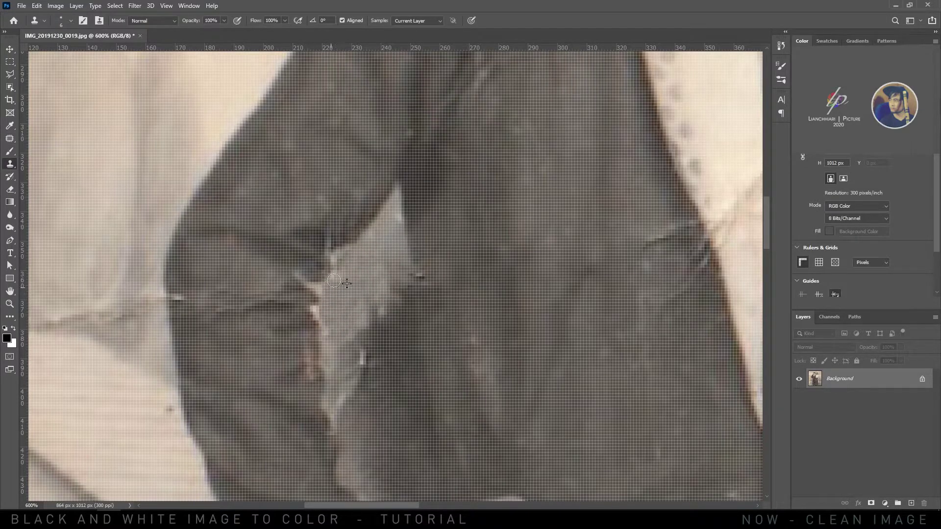
left_click_drag(330, 290, 331, 273)
left_click_drag(343, 294, 323, 230)
left_click(331, 223, "alt")
left_click_drag(330, 272, 335, 350)
left_click(346, 250, "alt")
Step: Extend the clean grey background down the gap between sleeve and torso with the Clone Stamp
left_click_drag(360, 241, 363, 274)
mouse_move(384, 196)
left_mouse_down()
mouse_move(384, 269)
mouse_move(354, 298)
left_mouse_up()
left_click(362, 240, "alt")
left_click_drag(335, 263, 325, 310)
mouse_move(340, 275)
left_mouse_down()
mouse_move(296, 187)
mouse_move(287, 259)
mouse_move(322, 346)
mouse_move(319, 335)
left_mouse_up()
left_click(298, 145, "alt")
mouse_move(338, 182)
left_mouse_down()
mouse_move(345, 190)
mouse_move(318, 288)
left_mouse_up()
Step: Smooth the lower part of the sleeve gap above the hand by patching and cloning its edge
left_click(12, 140)
mouse_move(340, 179)
left_mouse_down()
mouse_move(319, 266)
mouse_move(339, 180)
left_mouse_up()
left_click_drag(342, 280, 310, 255)
key("ctrl+d")
left_click_drag(337, 310, 305, 282)
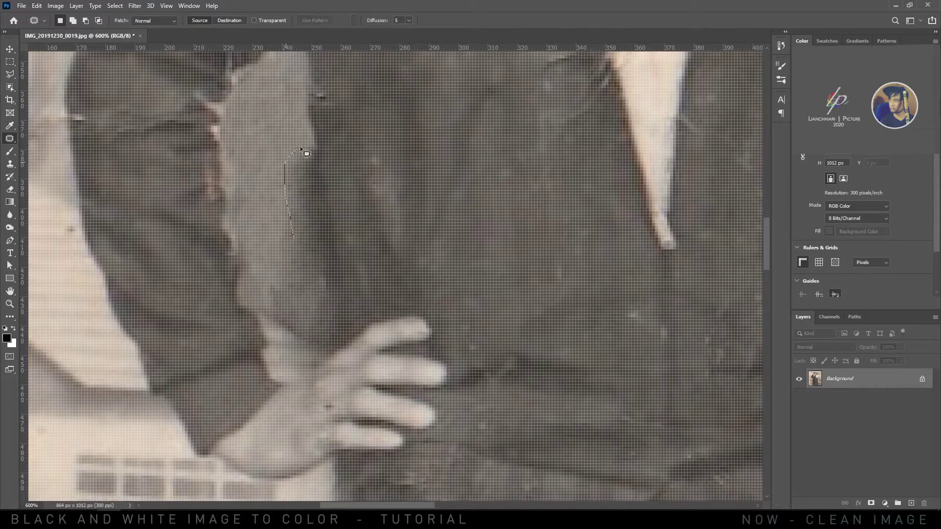
key("s")
mouse_move(280, 210)
left_mouse_down()
mouse_move(308, 216)
mouse_move(321, 333)
mouse_move(297, 316)
mouse_move(307, 319)
mouse_move(296, 283)
left_mouse_up()
key("ctrl+minus")
key("ctrl+minus")
mouse_move(449, 323)
left_mouse_down()
mouse_move(145, 151)
mouse_move(445, 341)
left_mouse_up()
key("j")
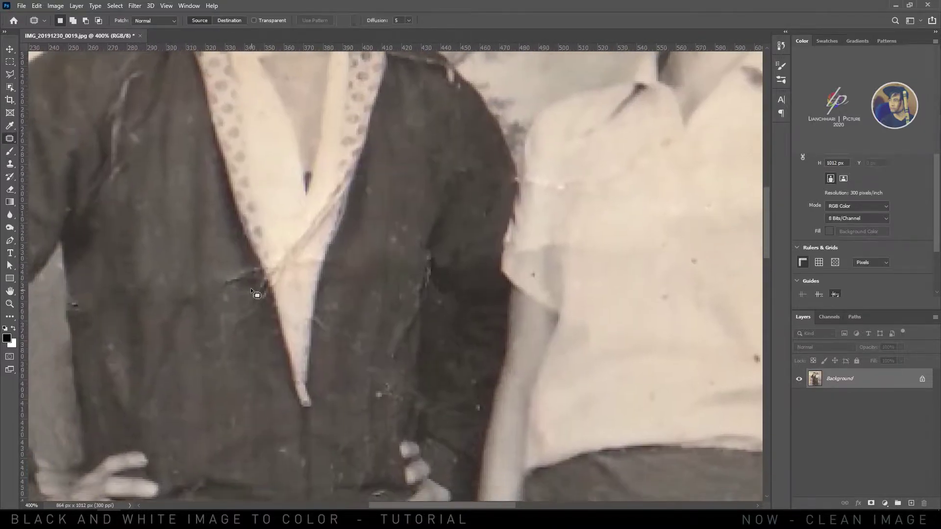
left_click_drag(251, 287, 256, 323)
mouse_move(274, 287)
left_mouse_down()
mouse_move(325, 210)
mouse_move(277, 286)
mouse_move(273, 277)
left_mouse_up()
key("ctrl+z")
key("ctrl+z")
key("ctrl+z")
key("ctrl+z")
Step: Clone over the crease across the shirt in the jacket's V-neck with the Clone Stamp at 56% opacity
key("s")
left_click(287, 230, "alt")
left_click(224, 20)
left_click_drag(226, 32, 205, 33)
left_click_drag(295, 254, 315, 225)
left_click(291, 223, "alt")
left_click_drag(309, 225, 323, 208)
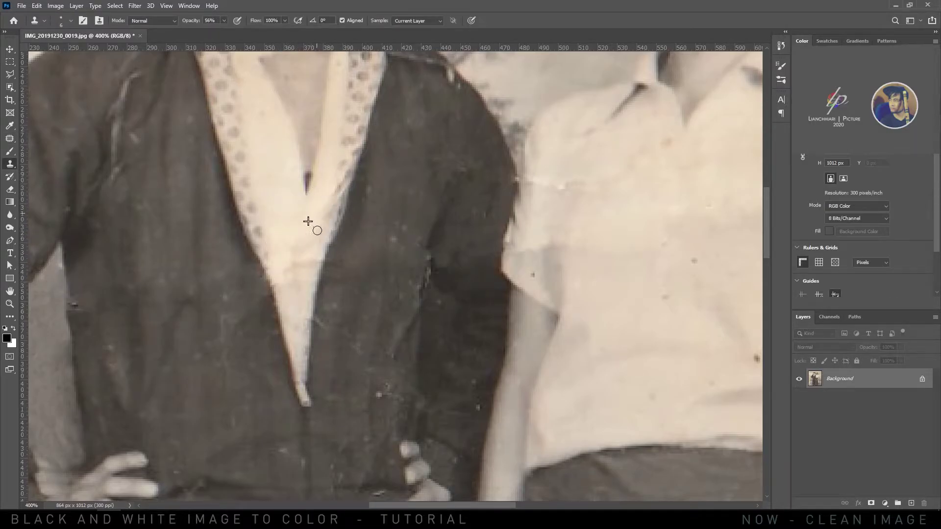
Step: Heal the white nick on the jacket's shoulder edge
scroll(316, 235, "up", 5)
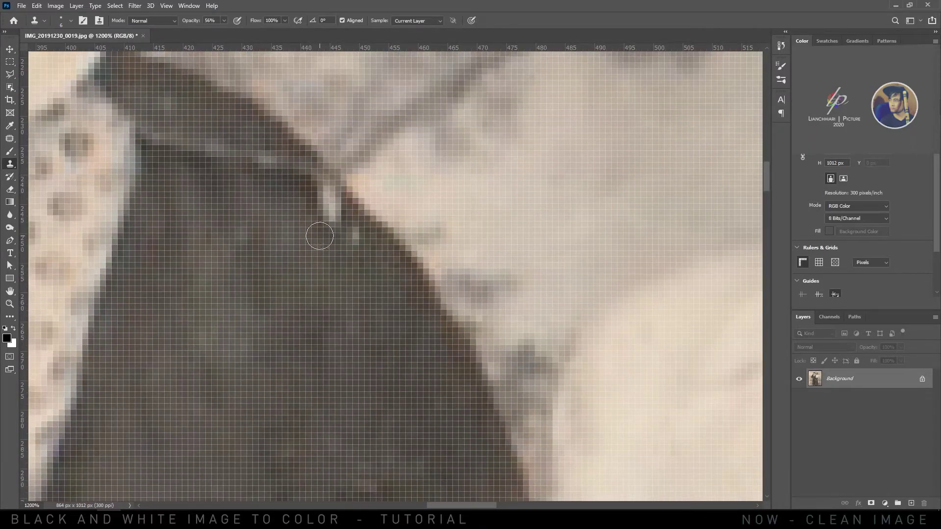
key("j")
left_click(336, 213)
left_click(325, 219)
key("ctrl+0")
scroll(438, 346, "up", 4)
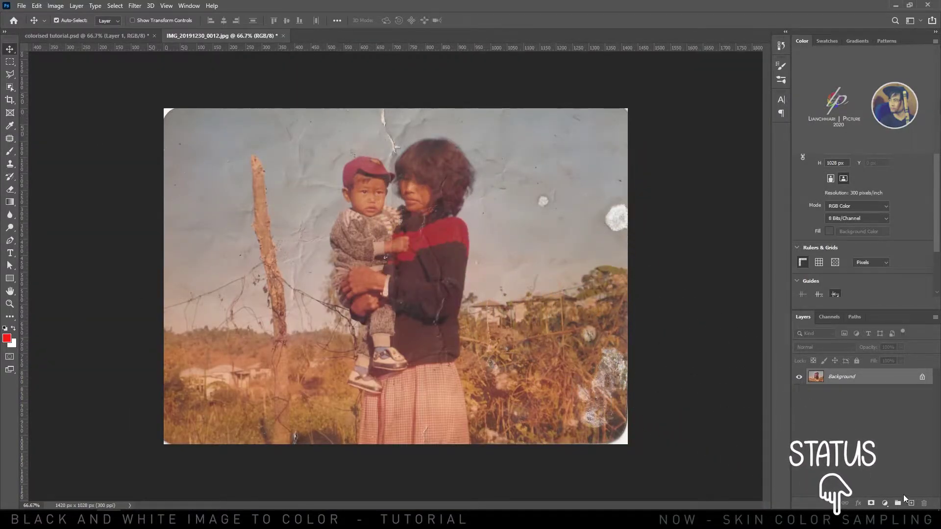
Step: Add a new layer above the colour photo and sample a dark skin tone from the child's face as the foreground colour
left_click(912, 503)
key("b")
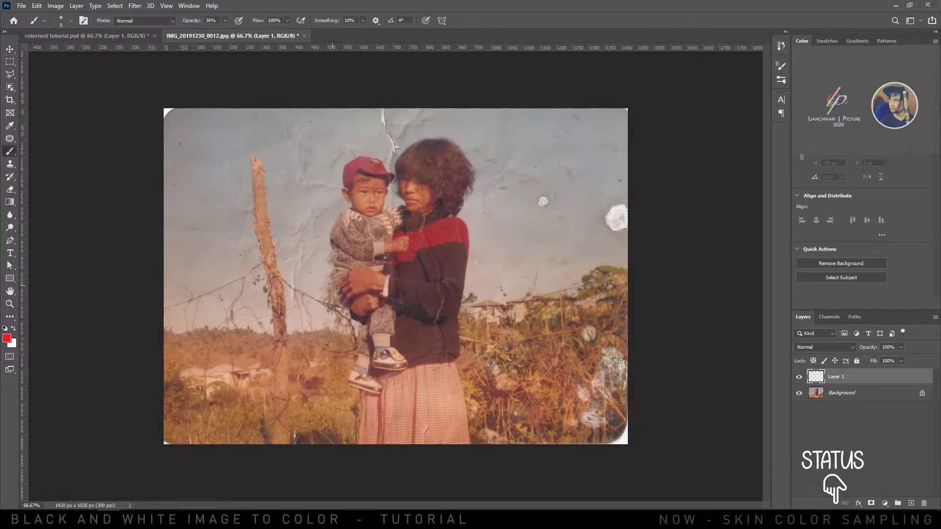
left_click(6, 339)
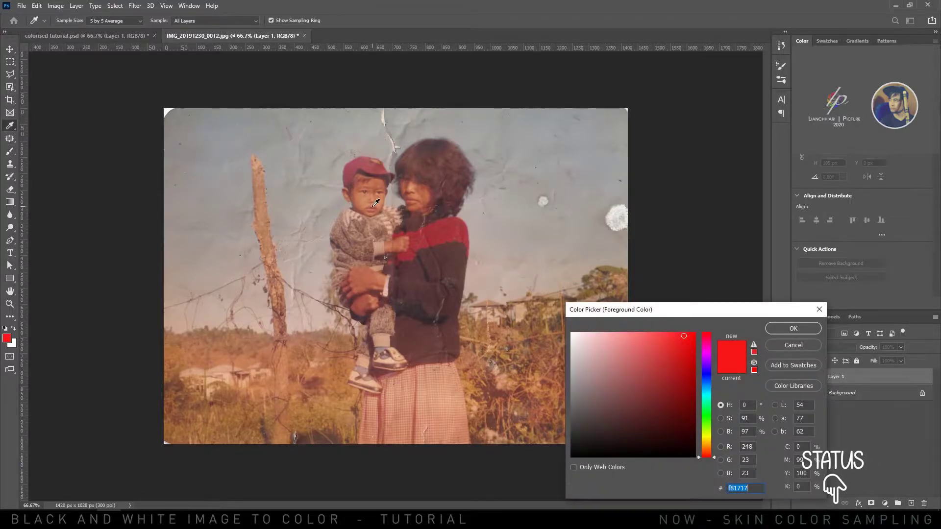
key("ctrl+plus")
key("ctrl+plus")
key("ctrl+minus")
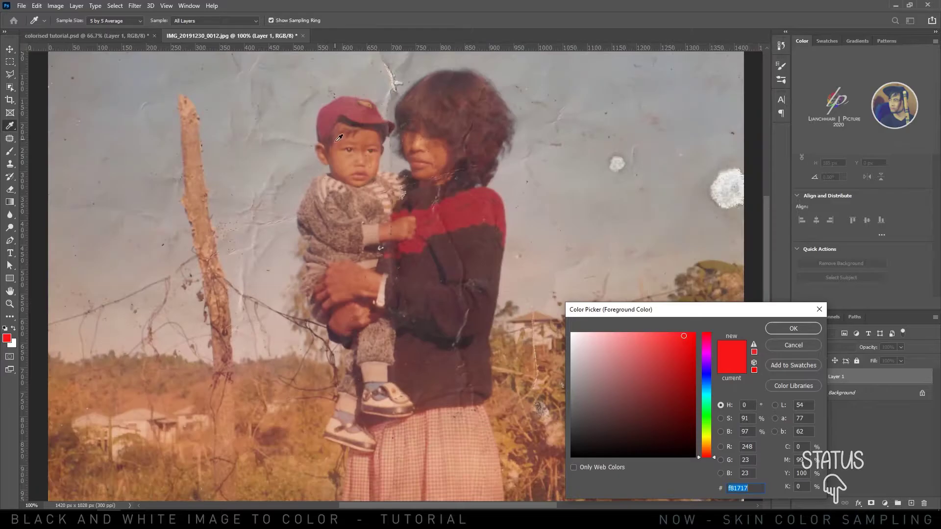
left_click(345, 168)
left_click(793, 329)
key("b")
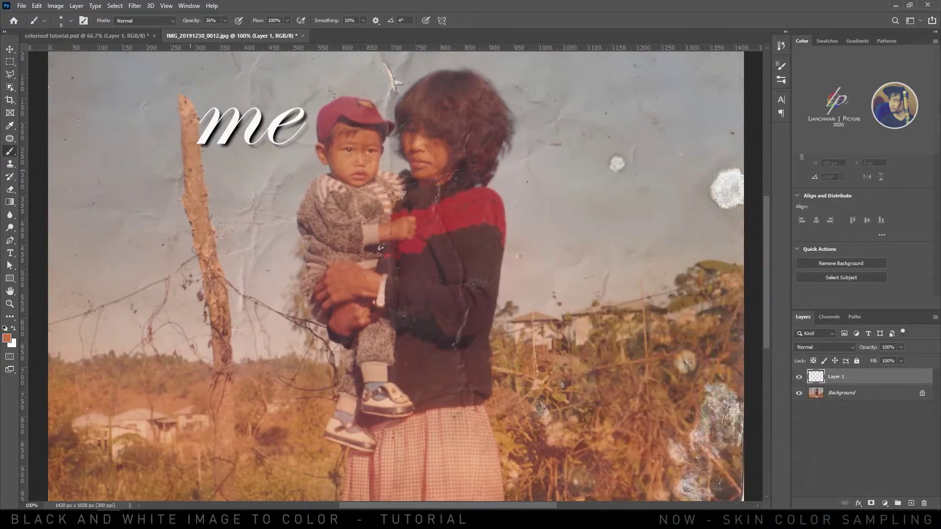
Step: Paint a horizontal swatch of the sampled tone beside the wooden post with a 50 px Hard Round brush at 100% opacity
key("bracketright")
key("bracketright")
key("bracketright")
key("bracketright")
key("bracketright")
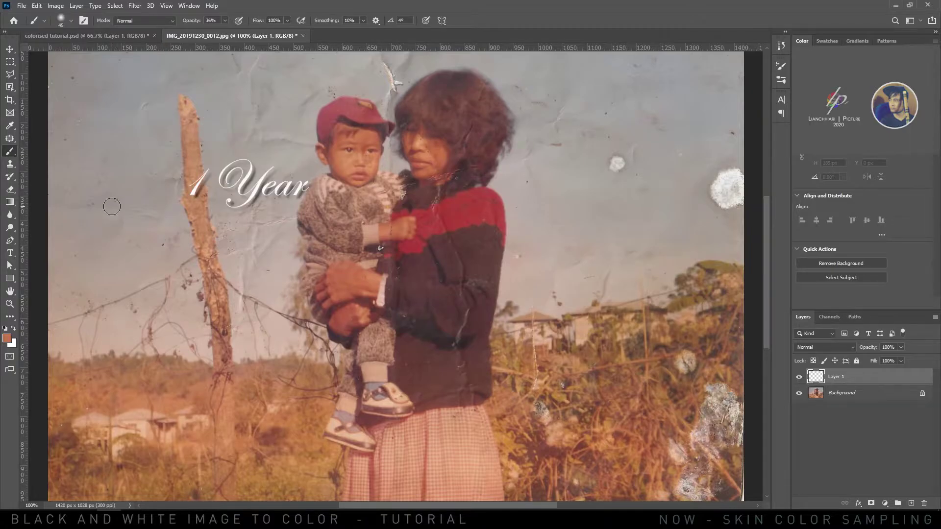
right_click(109, 206)
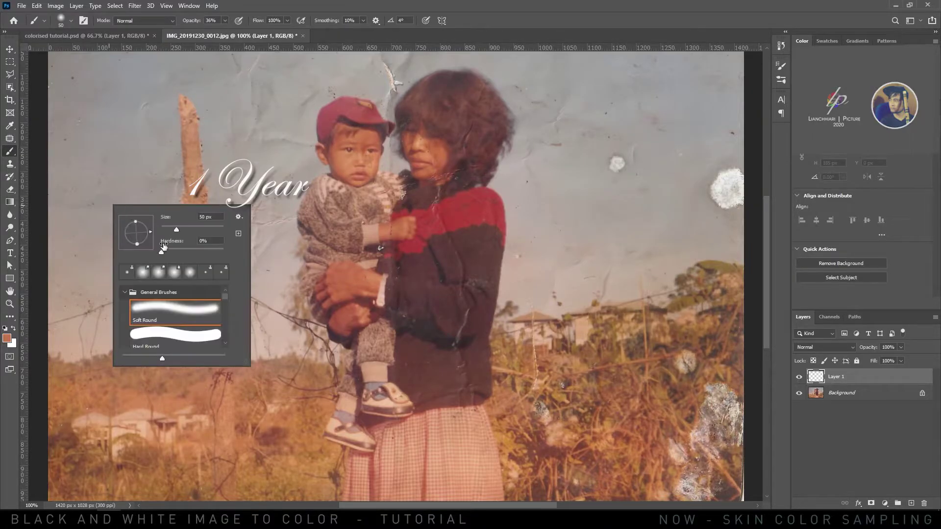
double_click(163, 325)
left_click_drag(87, 217, 160, 218)
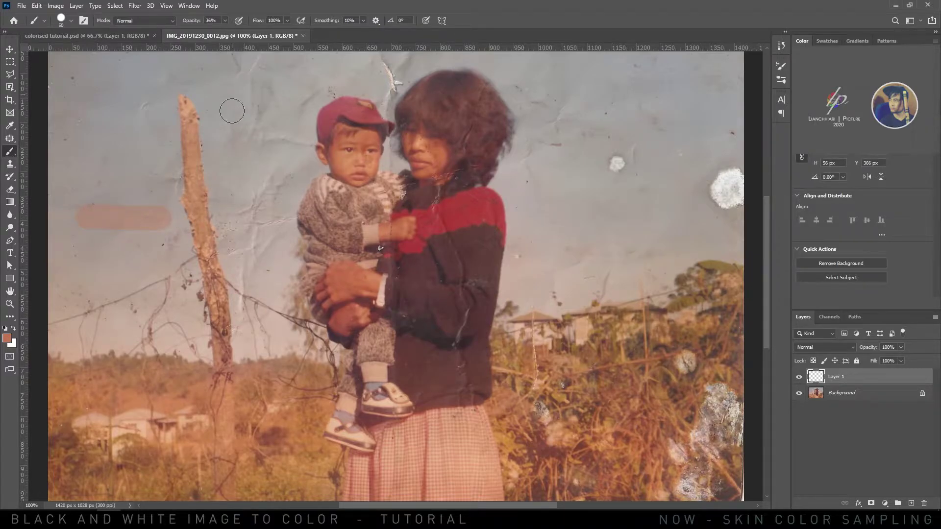
key("ctrl+z")
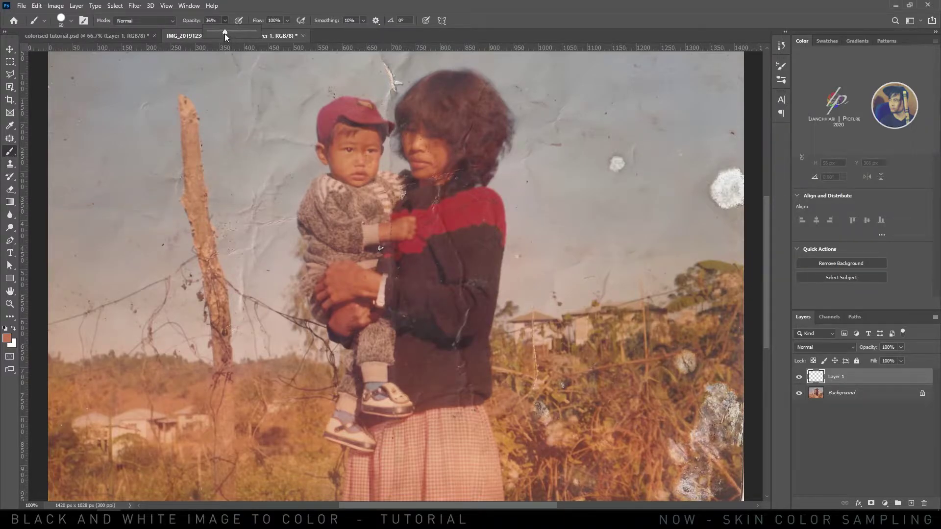
left_click_drag(87, 244, 168, 248)
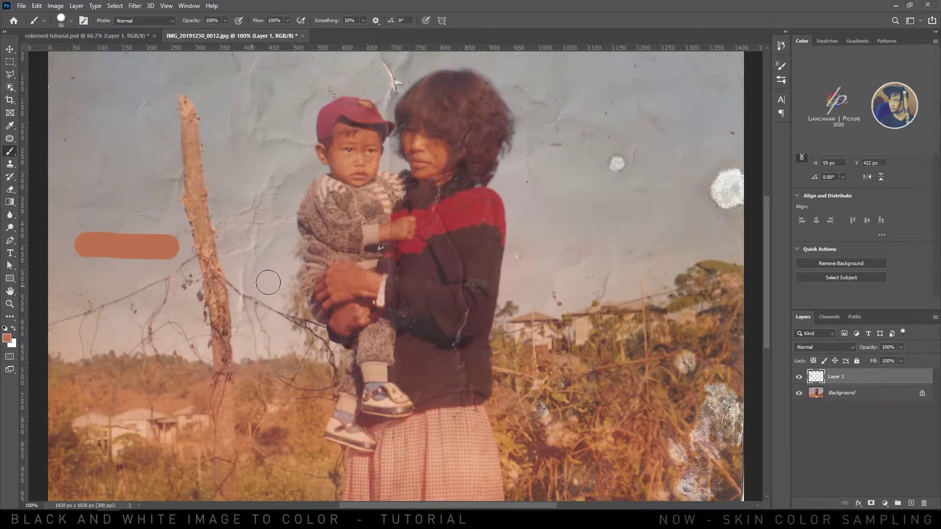
Step: Sample two lighter tones from the child's face, c8825f and cb8b67, and paint their swatches stacked above the first one
left_click(7, 339)
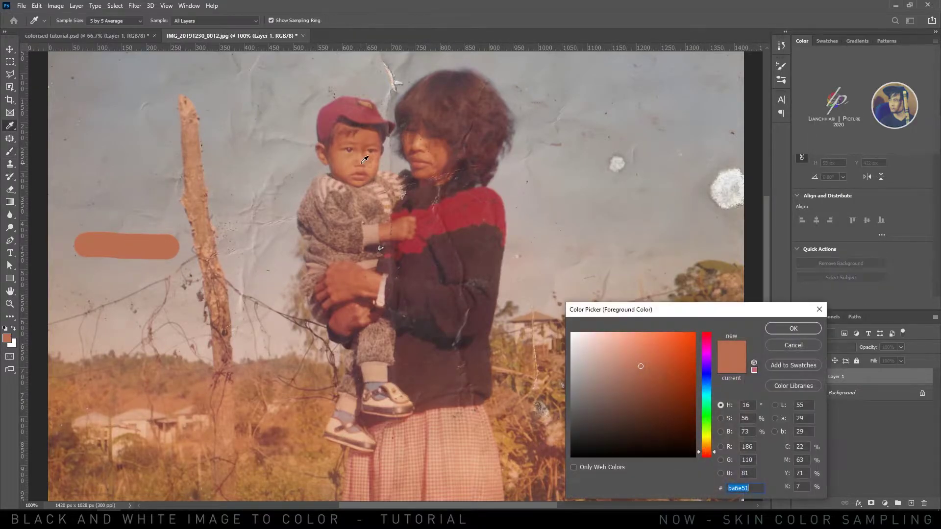
left_click(338, 182)
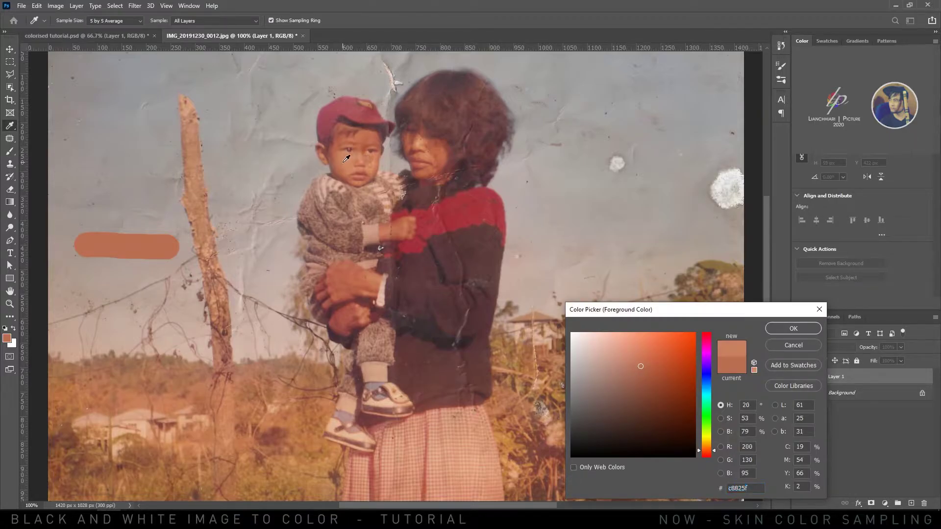
left_click(776, 333)
left_click_drag(88, 221, 172, 224)
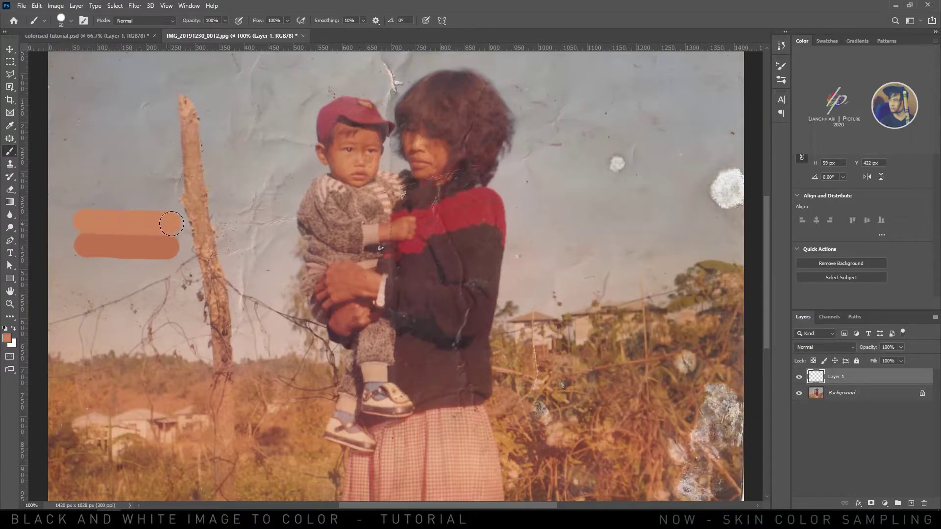
left_click(9, 339)
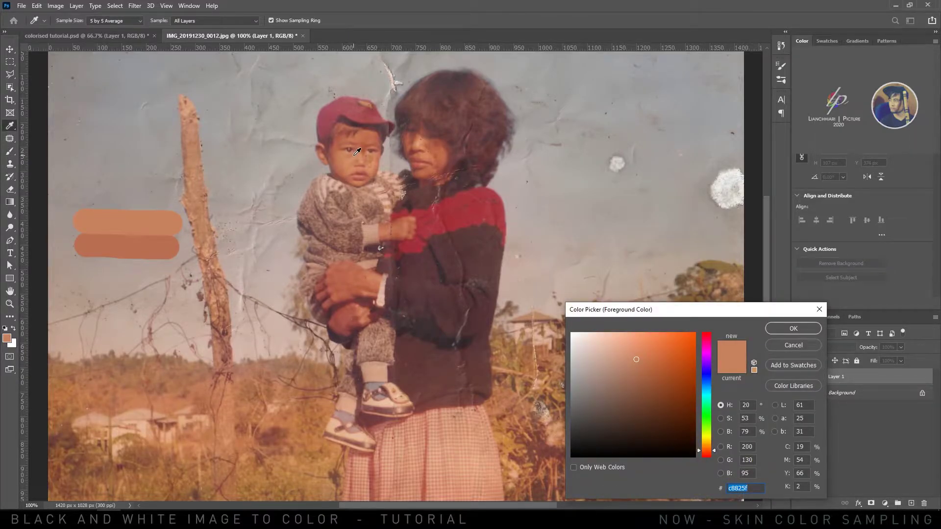
left_click(778, 330)
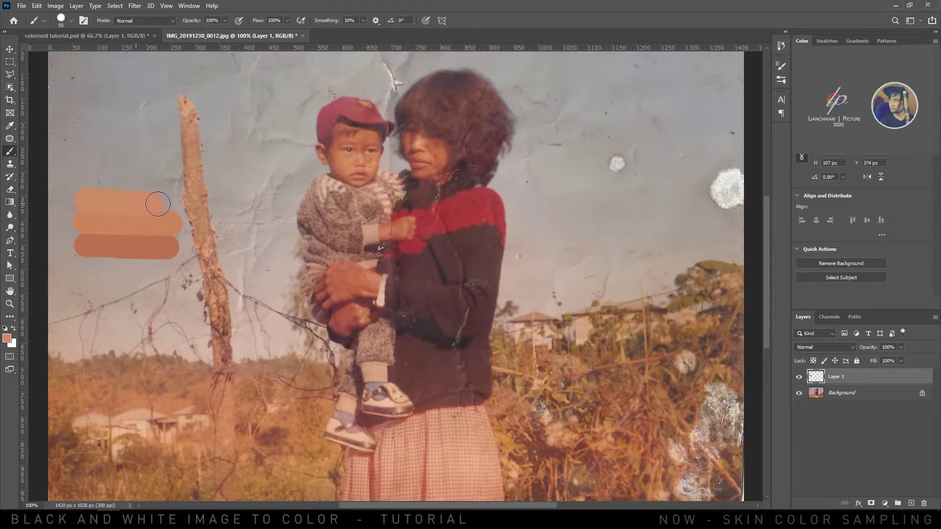
Step: Try a fourth swatch above the others in the sampled face tone d38f6d
left_click(8, 338)
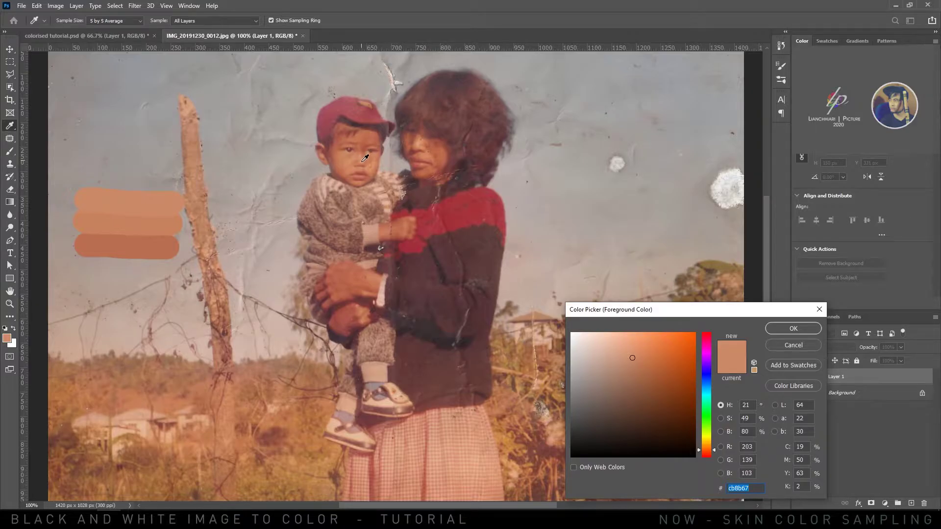
left_click(782, 330)
left_click_drag(101, 177, 167, 179)
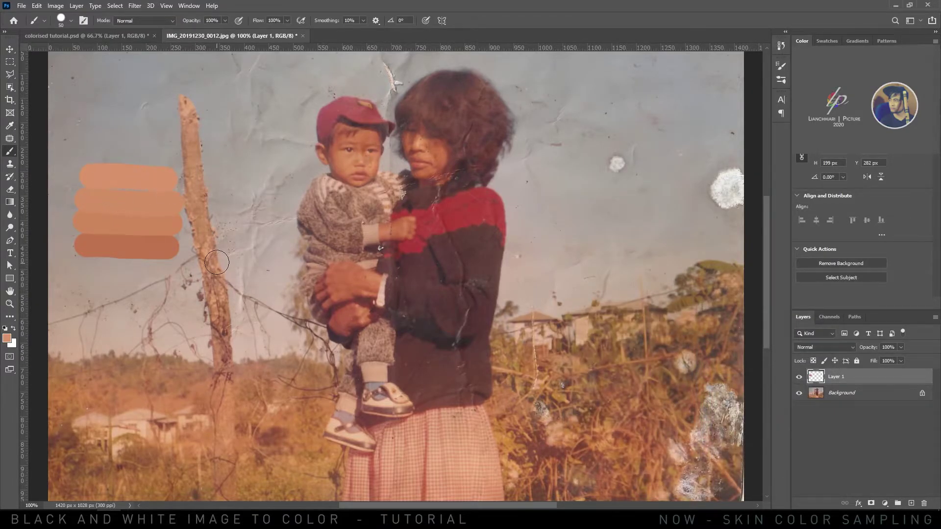
key("ctrl+z")
Step: Choose the lighter tone edb396, paint it as the top swatch of the stack, and move the swatch layer
left_click(6, 338)
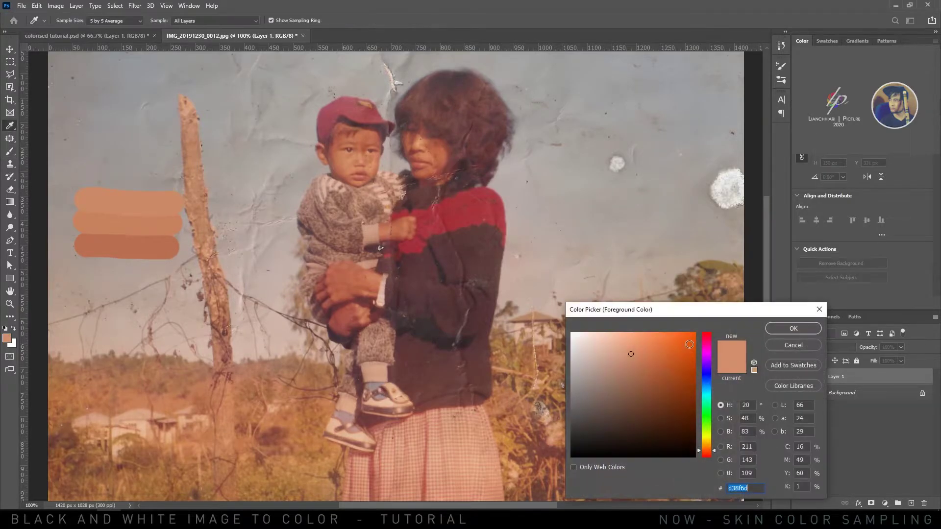
left_click(626, 346)
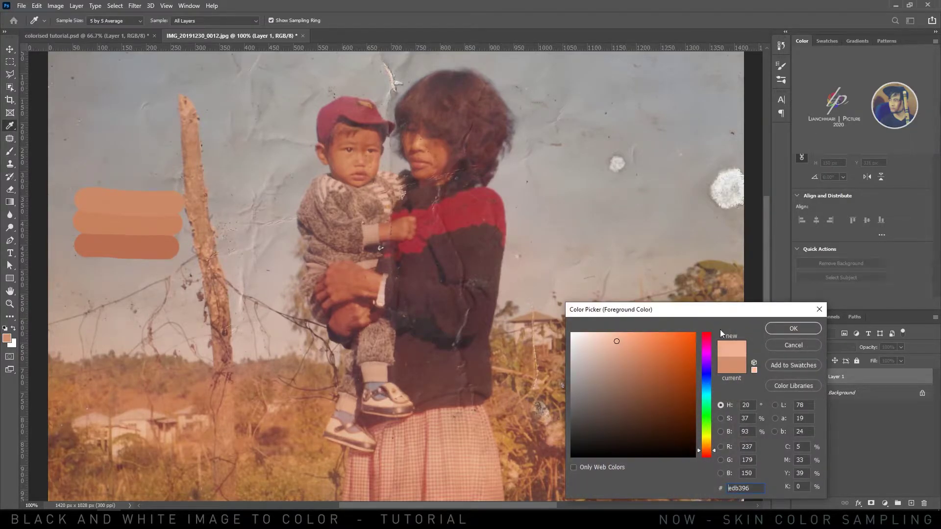
left_click(793, 329)
left_click_drag(91, 179, 178, 185)
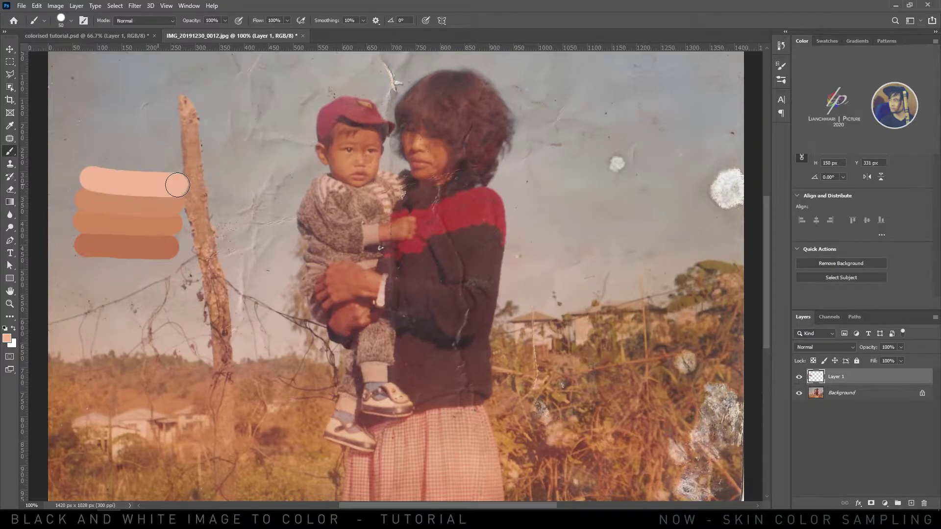
key("v")
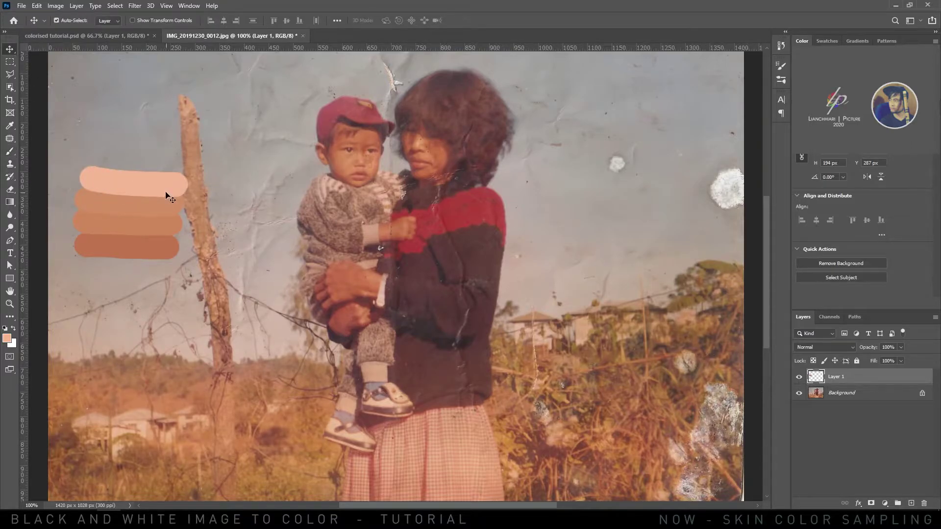
mouse_move(151, 190)
left_mouse_down()
mouse_move(124, 64)
mouse_move(129, 39)
mouse_move(328, 278)
left_mouse_up()
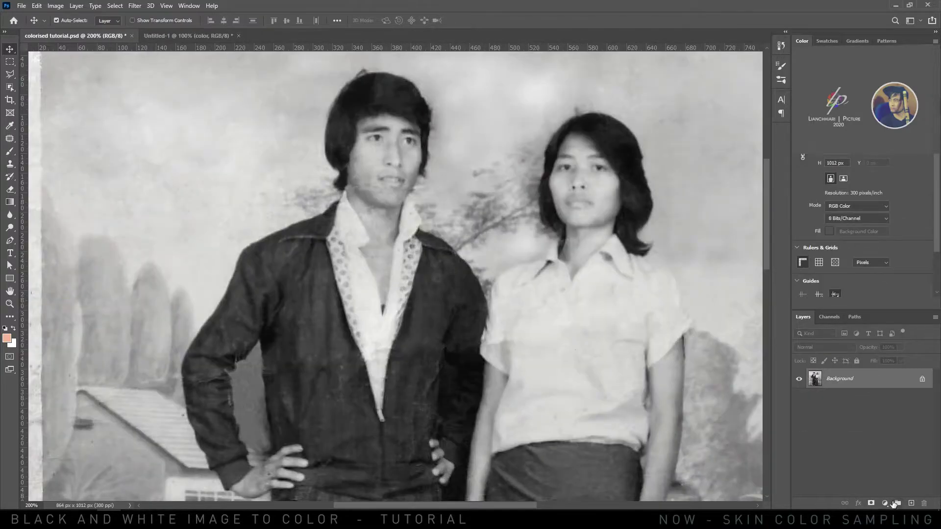
Step: Add a Gradient Map adjustment layer over the black-and-white photo and bring the swatch layer over from the Untitled-1 document
left_click(885, 503)
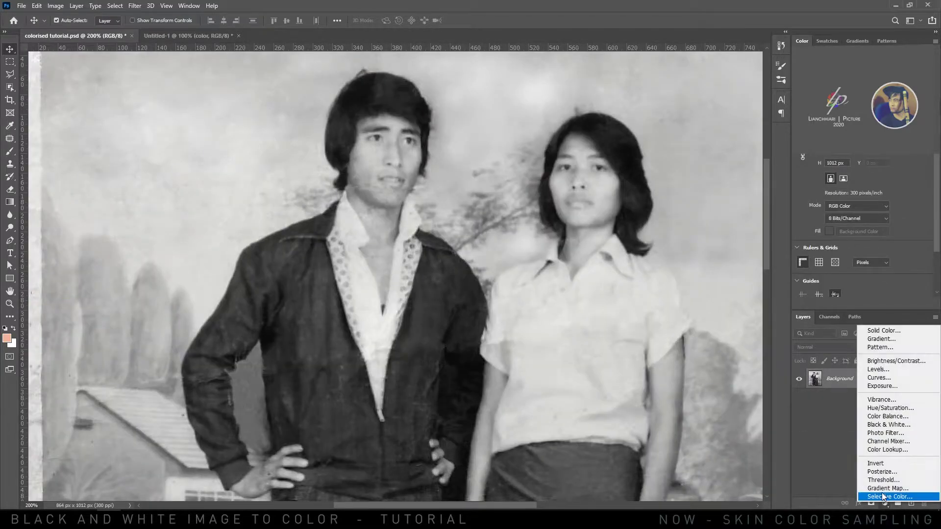
left_click(780, 464)
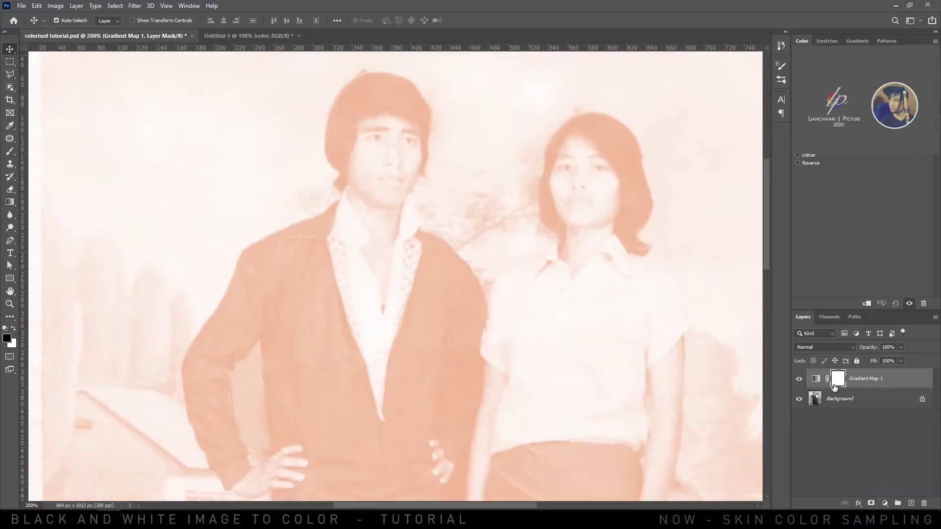
left_click(225, 36)
left_click_drag(428, 311, 231, 218)
Step: Edit the Gradient Map's gradient and set its highlight end stop to edb396, sampled from the lightest swatch
left_click(823, 403)
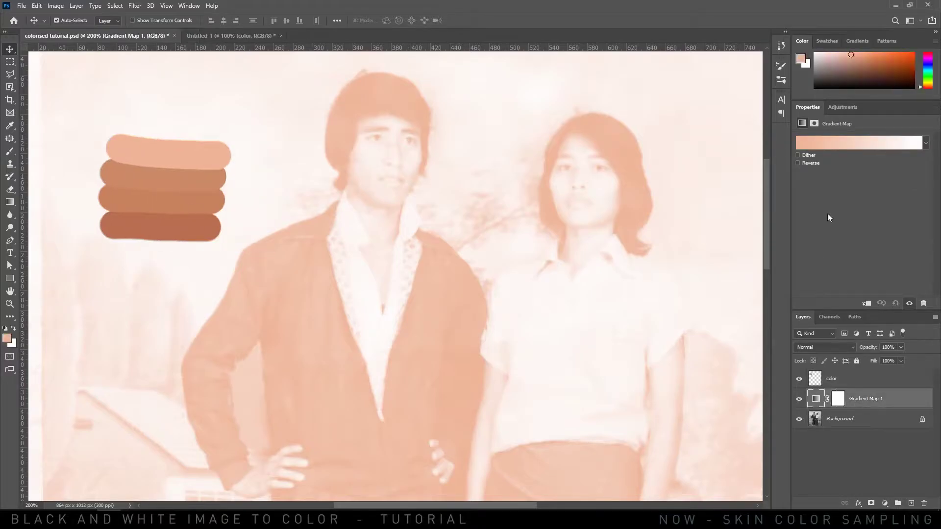
left_click(822, 143)
left_click(756, 349)
left_click(608, 387)
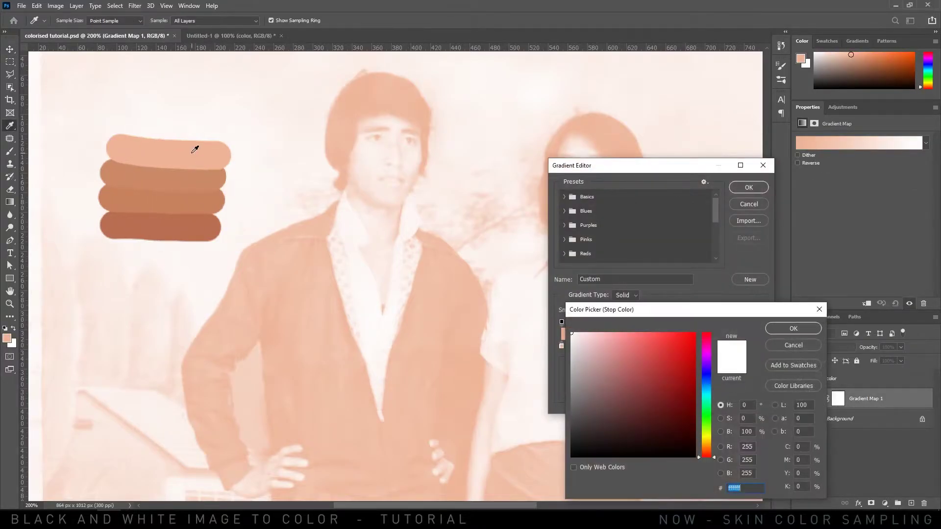
left_click(195, 149)
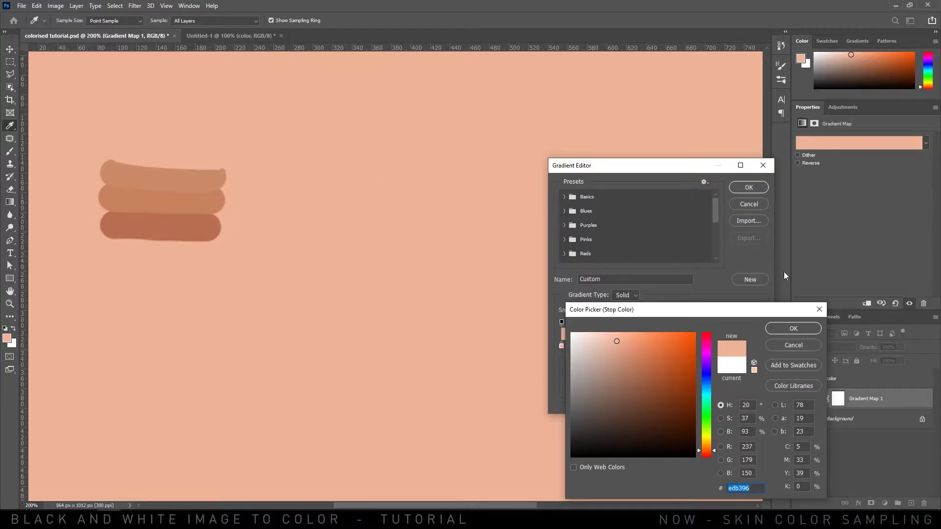
left_click(791, 329)
Step: Set the gradient's shadow end stop to the tone sampled from the darkest swatch
left_click(561, 347)
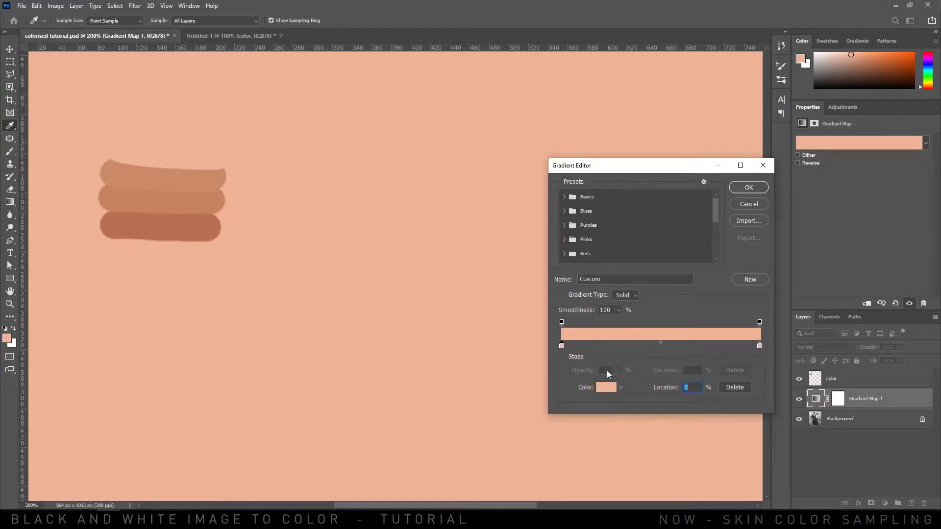
left_click(606, 387)
left_click(212, 226)
left_click(791, 329)
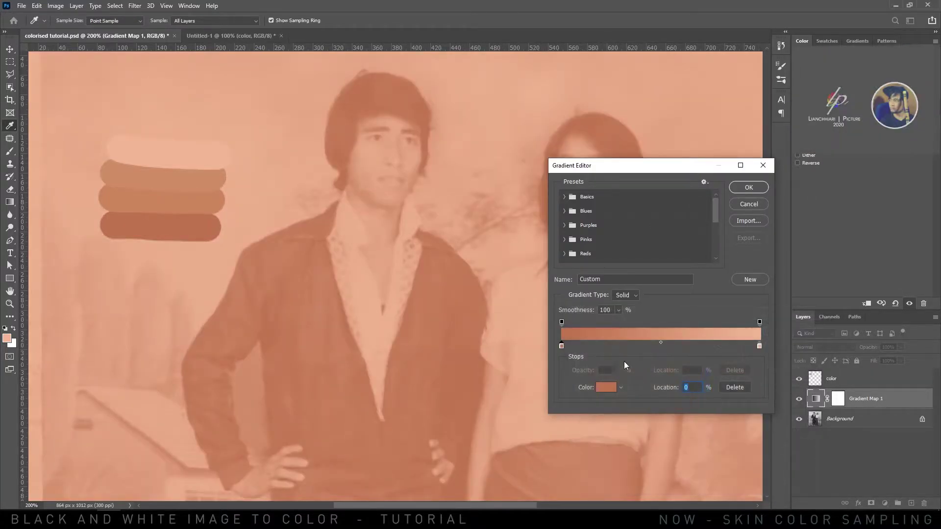
Step: Add a gradient stop at 30% and colour it from the second-darkest swatch
left_click(599, 346)
left_click(606, 387)
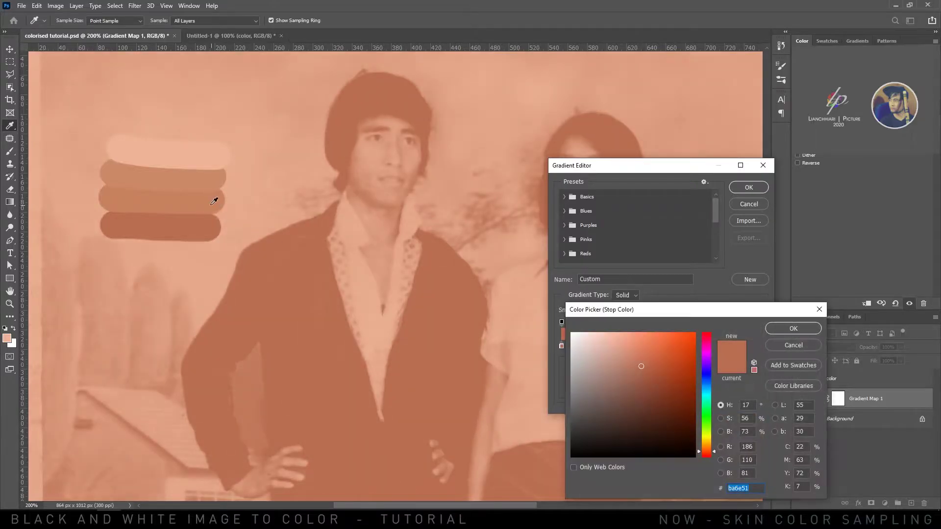
left_click(216, 200)
left_click(792, 328)
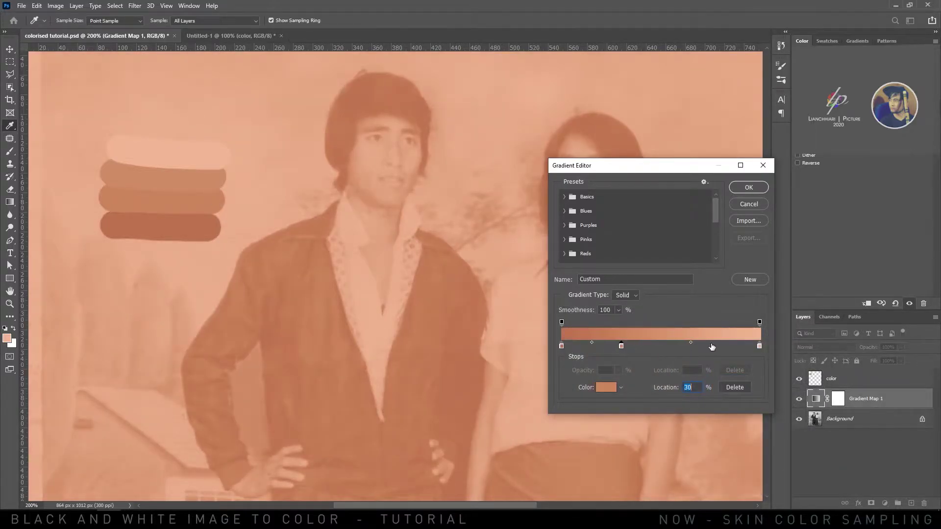
Step: Add a gradient stop at 71% in cb8b67, sampled from the second-lightest swatch
left_click(713, 346)
left_click(606, 388)
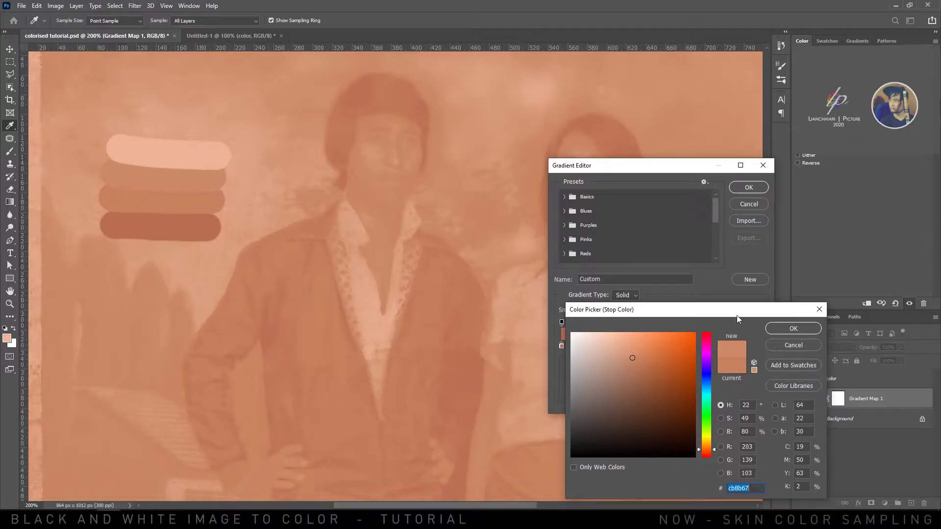
key("Return")
Step: Lighten the gradient's highlight end stop to f8e3d9
left_click(760, 346)
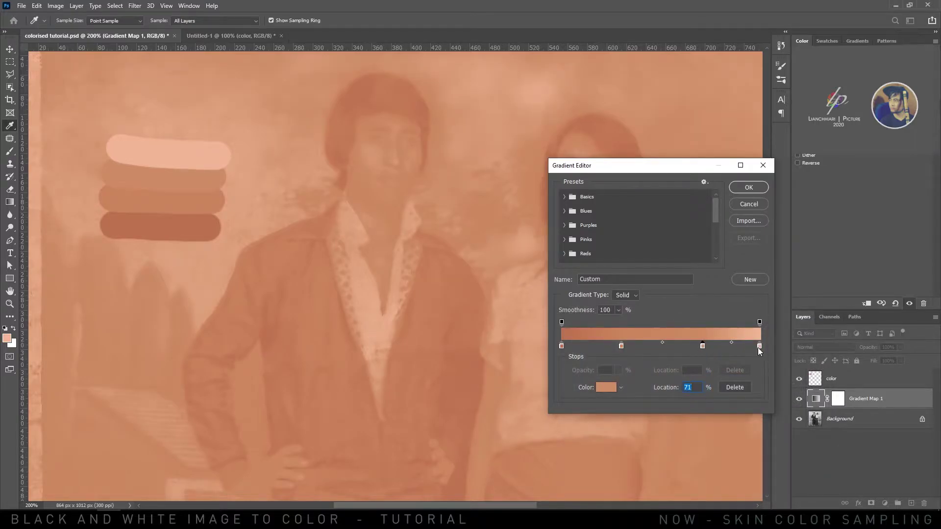
left_click(608, 385)
left_click(587, 336)
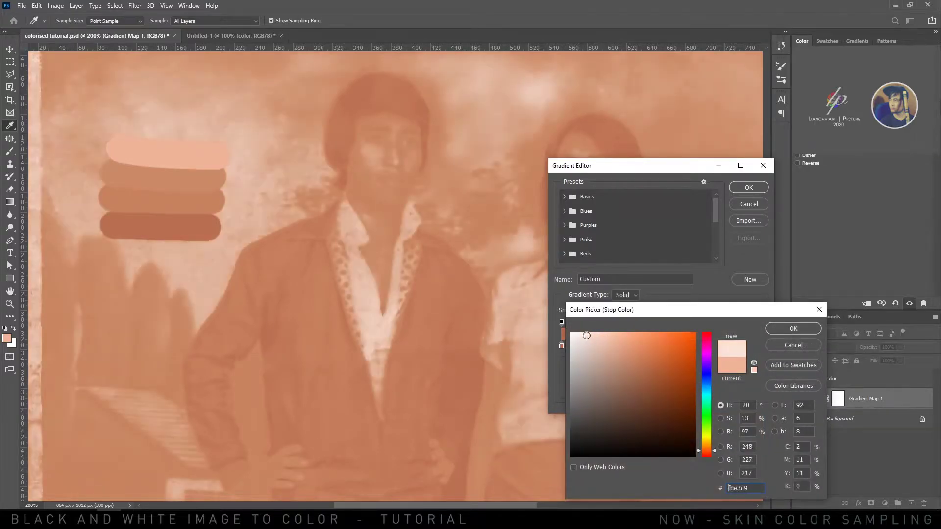
left_click(768, 331)
Step: Fine-tune the colour of the gradient's 30% stop to a slightly adjusted orange skin tone
double_click(622, 346)
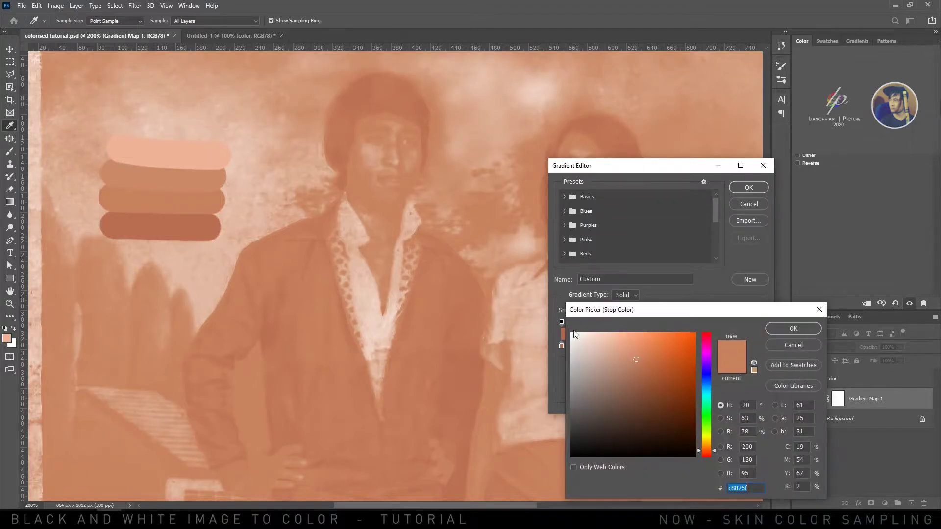
left_click_drag(634, 356, 633, 358)
left_click(803, 330)
Step: Lighten the gradient's 71% stop to a pale beige close to e0beaa and accept the gradient
double_click(703, 347)
left_click(603, 351)
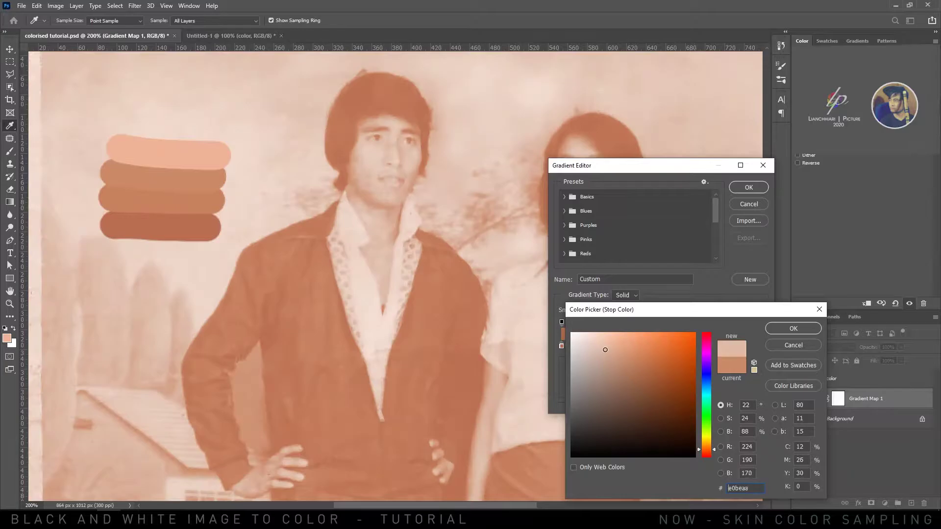
left_click_drag(603, 351, 602, 352)
key("Return")
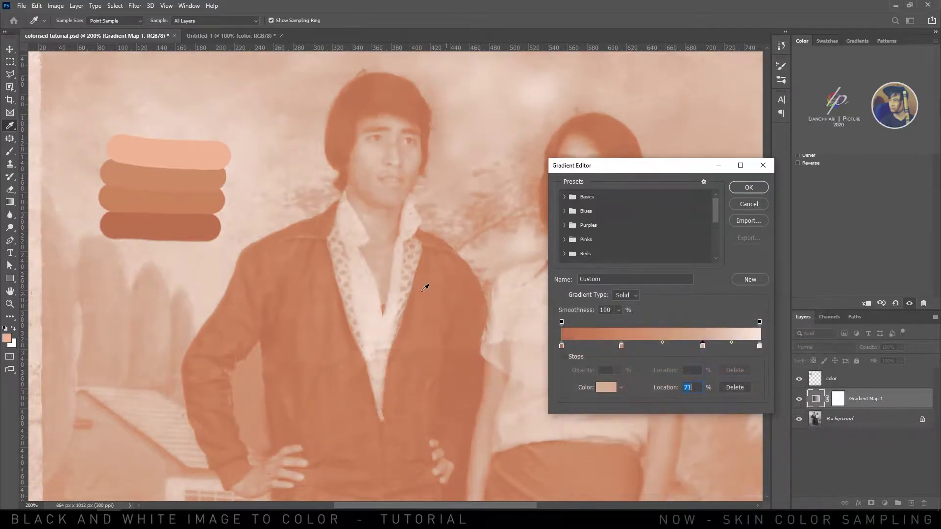
left_click(749, 188)
Step: With the color swatch layer hidden, set Gradient Map 1's blend mode to Color and invert its mask to black
left_click(800, 378)
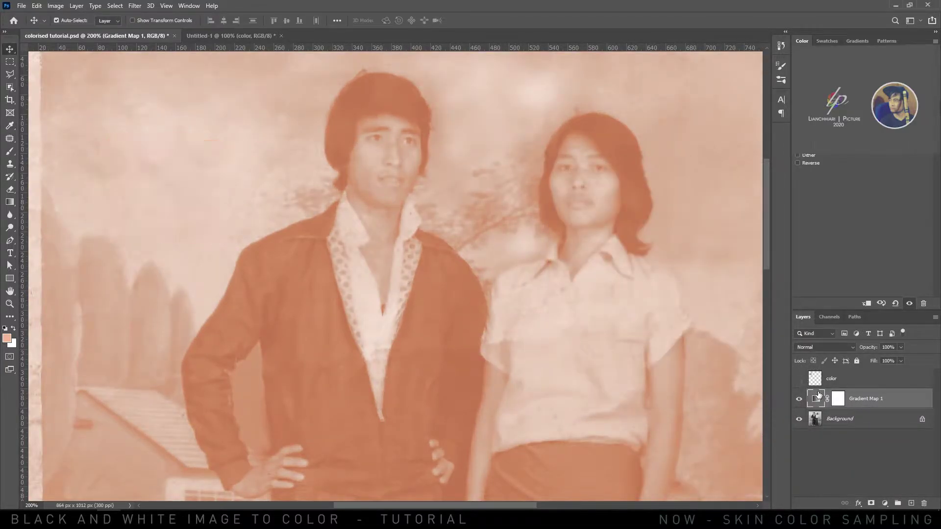
left_click(843, 349)
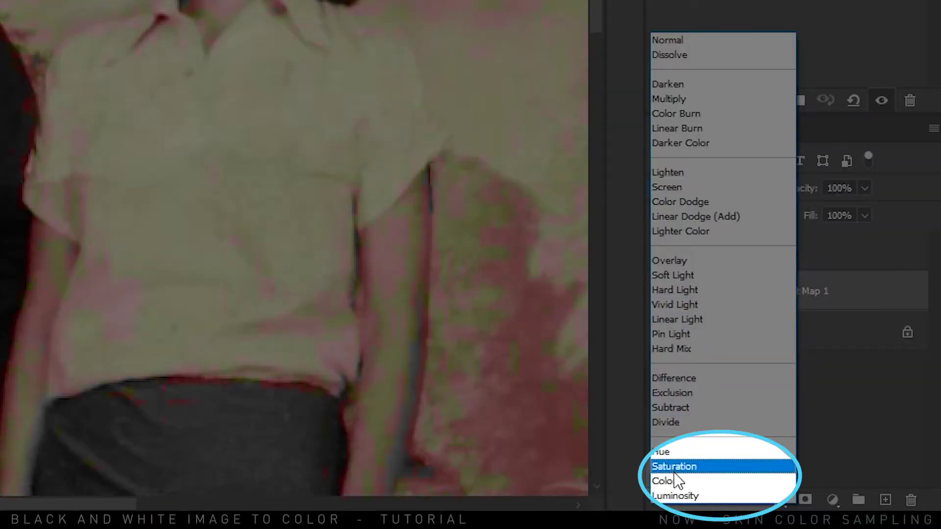
left_click(678, 482)
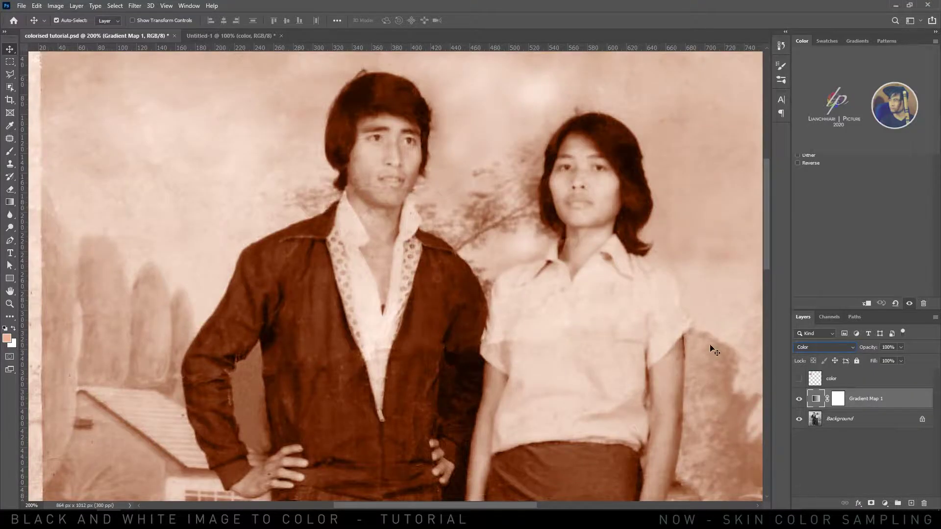
left_click(837, 400)
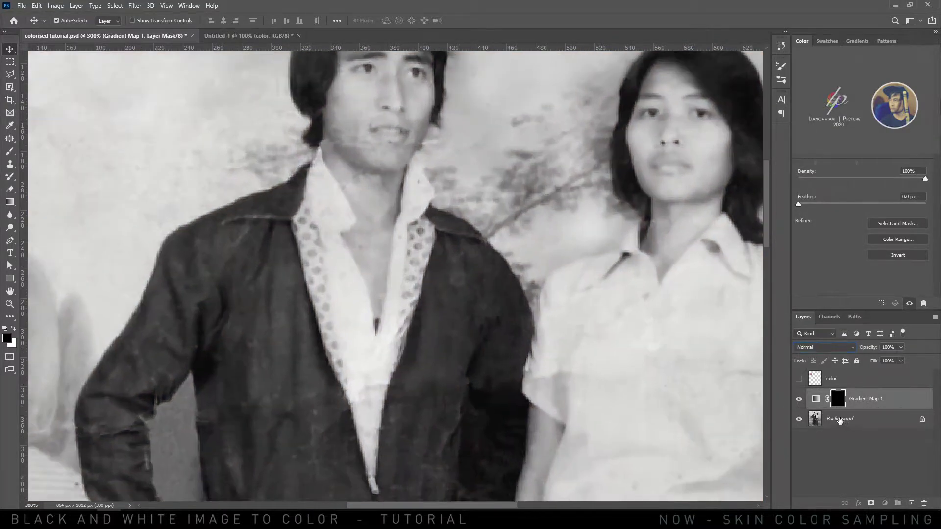
Step: Clone clean skin over the blemishes on the man's jaw and chin in the Background layer
key("ctrl+equal")
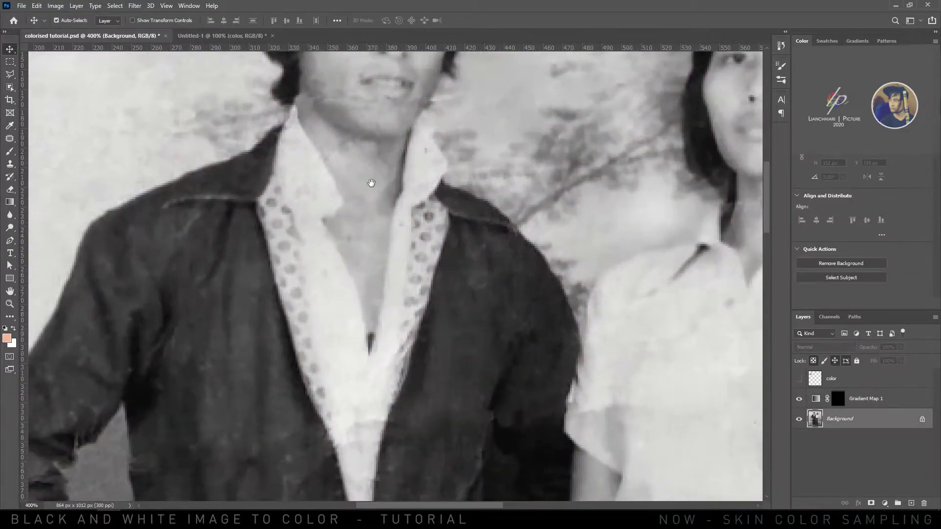
key("j")
right_click(9, 138)
left_click(49, 143)
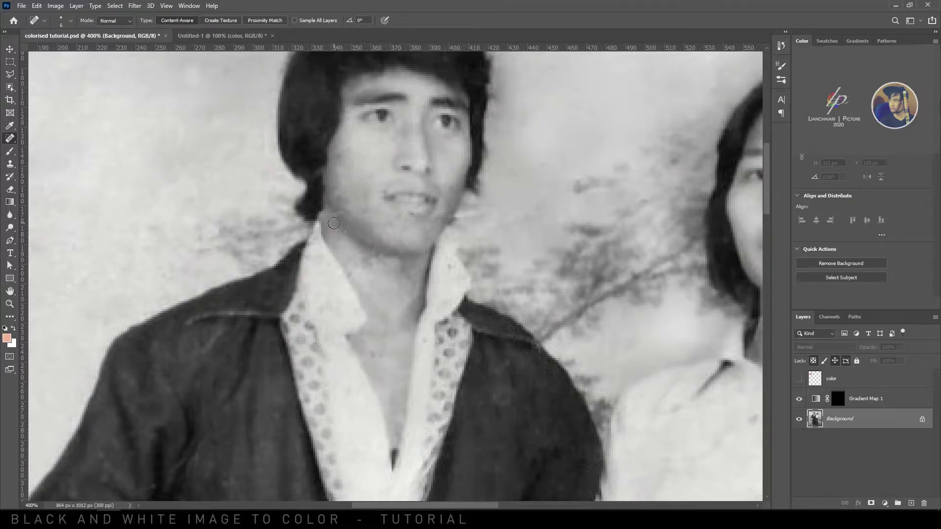
key("s")
left_click_drag(307, 216, 359, 241)
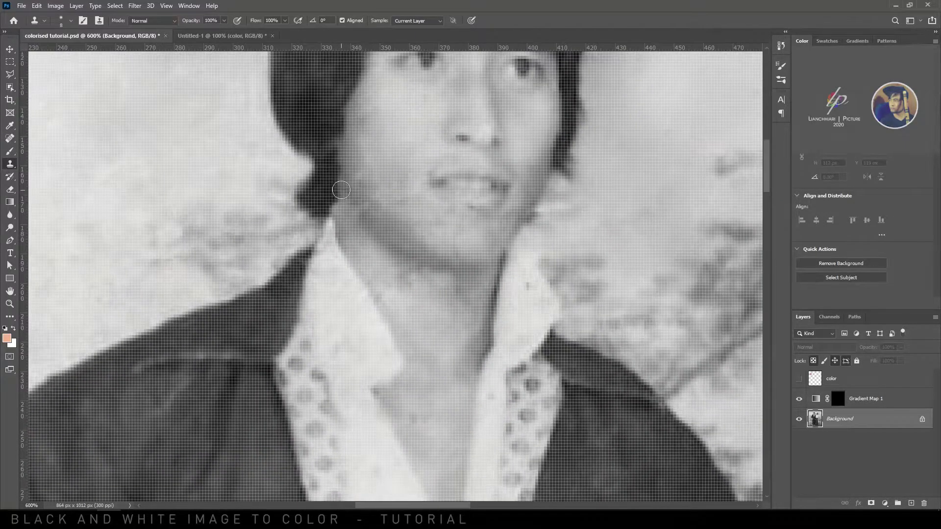
left_click(334, 207, "alt")
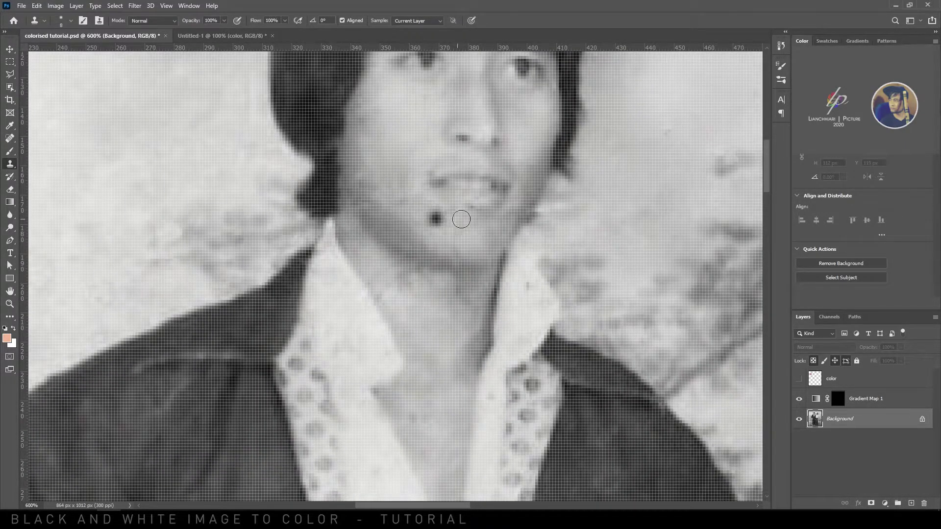
left_click_drag(458, 218, 331, 232)
left_click(455, 225, "alt")
left_click_drag(423, 229, 413, 231)
key("bracketleft")
key("bracketleft")
key("bracketleft")
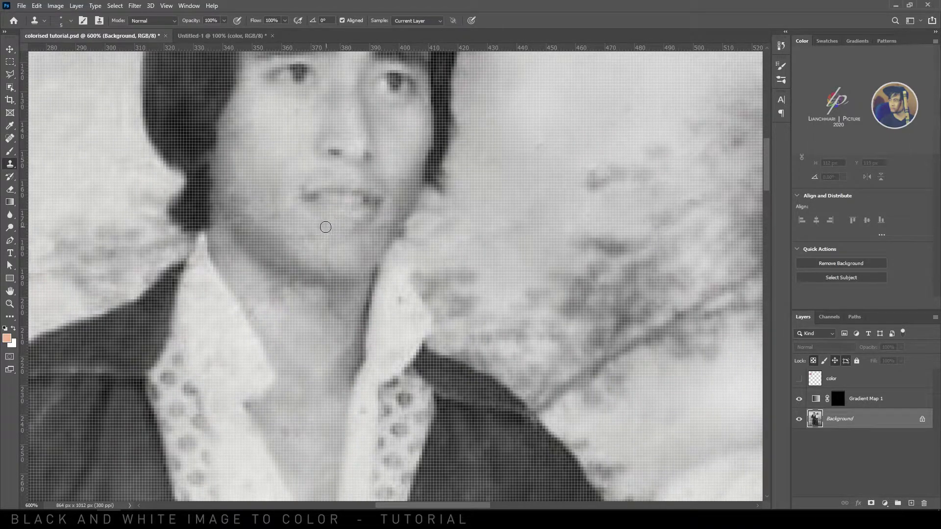
Step: Clone nearby clean skin with a smaller brush over the uneven patches on the man's shaded cheek and jawline
left_click(274, 181, "alt")
left_click(281, 206)
left_click(249, 171, "alt")
left_click_drag(235, 194, 245, 205)
left_click(251, 172, "alt")
left_click(246, 189)
left_click(258, 176, "alt")
left_click(237, 218)
left_click(250, 231)
left_click(256, 178, "alt")
left_click(295, 112, "alt")
left_click_drag(245, 135, 236, 176)
left_click(250, 176, "alt")
left_click(238, 174)
left_click(255, 154, "alt")
left_click(251, 142, "alt")
Step: Heal the remaining blemishes along the man's cheek with the Spot Healing Brush
key("ctrl+minus")
key("ctrl+minus")
key("ctrl+minus")
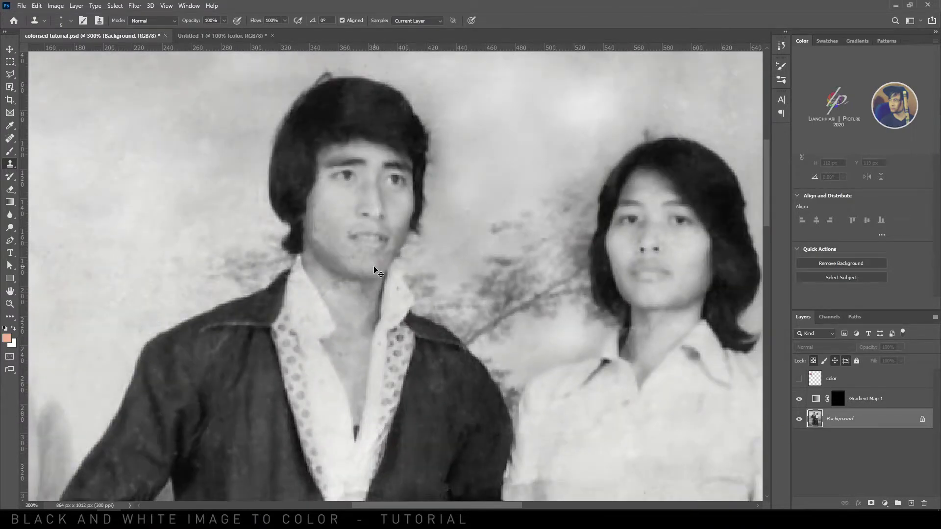
key("j")
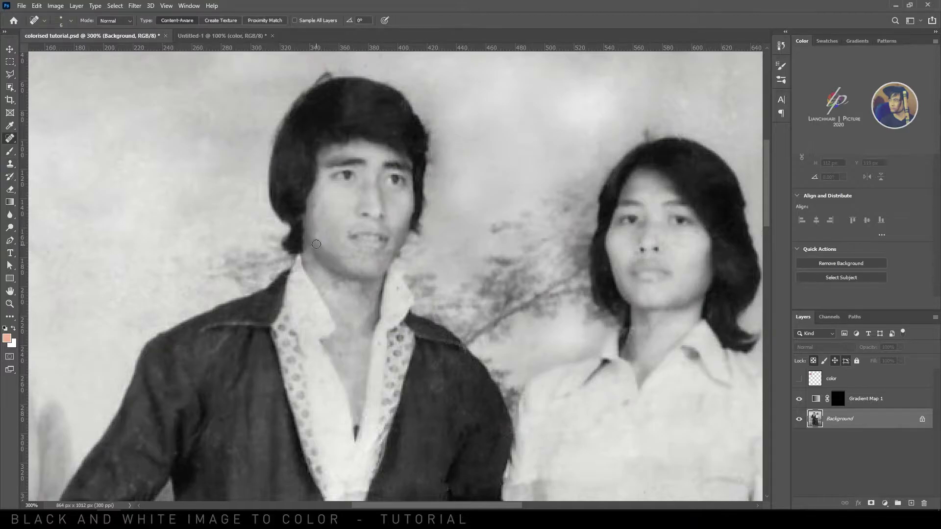
left_click(320, 213)
left_click(318, 207)
left_click(312, 215)
left_click(317, 229)
left_click_drag(322, 232, 320, 208)
Step: Reveal the skin colour on the man's forehead, eyes, nose and cheeks by painting Gradient Map 1's mask with a small white brush
left_click(837, 398)
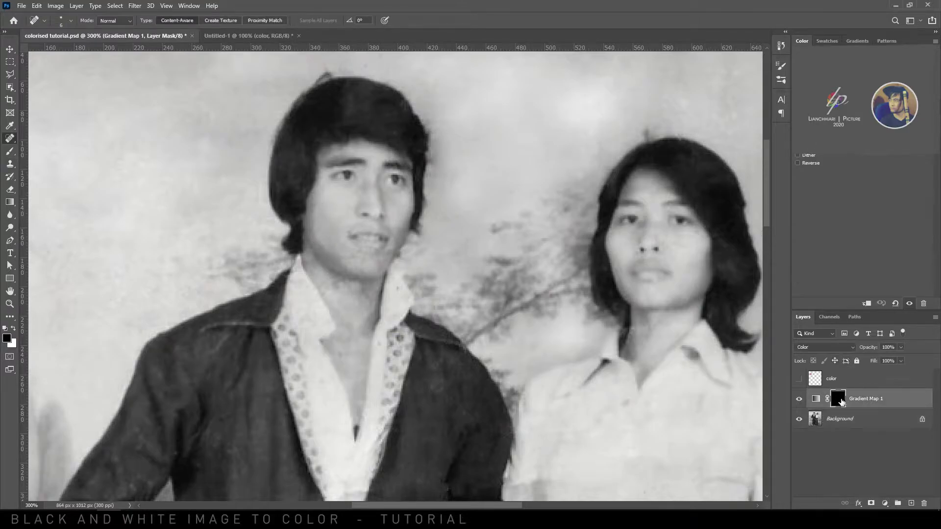
key("b")
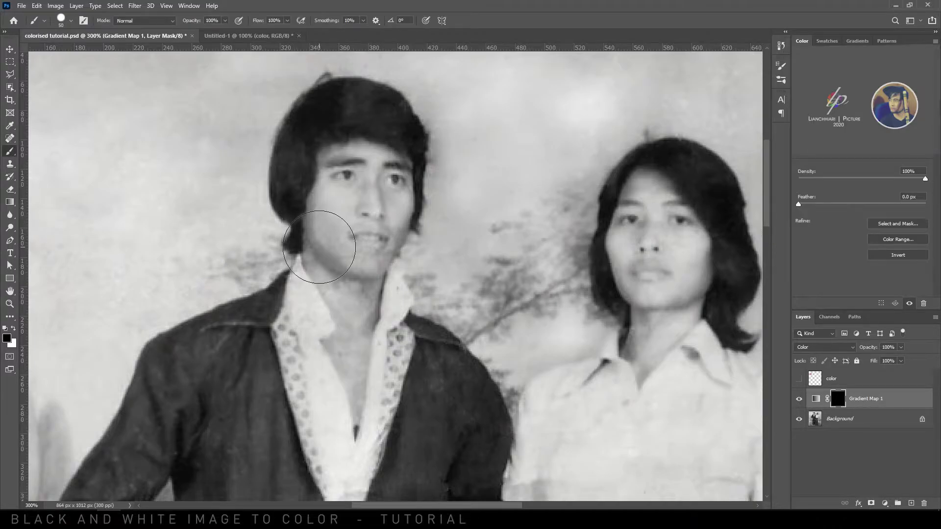
key("x")
key("ctrl+plus")
key("ctrl+plus")
key("bracketleft")
key("bracketleft")
key("bracketleft")
key("bracketleft")
left_click_drag(317, 147, 309, 134)
key("ctrl+z")
right_click(313, 166)
left_click(371, 263)
mouse_move(315, 142)
left_mouse_down()
mouse_move(328, 119)
mouse_move(290, 148)
mouse_move(299, 100)
left_mouse_up()
mouse_move(305, 136)
left_mouse_down()
mouse_move(301, 159)
mouse_move(321, 138)
mouse_move(312, 118)
mouse_move(342, 108)
mouse_move(418, 138)
mouse_move(298, 120)
mouse_move(278, 147)
mouse_move(305, 117)
mouse_move(273, 185)
left_mouse_up()
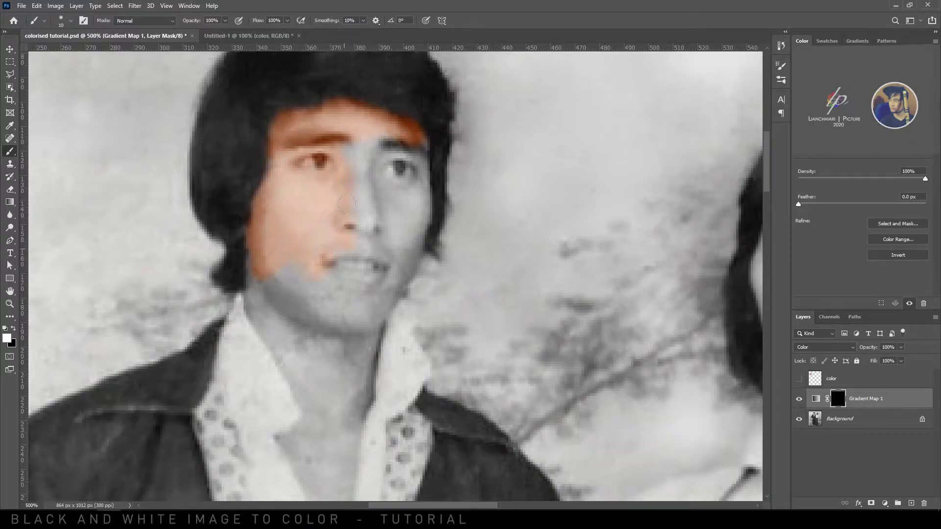
mouse_move(375, 191)
left_mouse_down()
mouse_move(422, 166)
mouse_move(420, 143)
mouse_move(392, 239)
left_mouse_up()
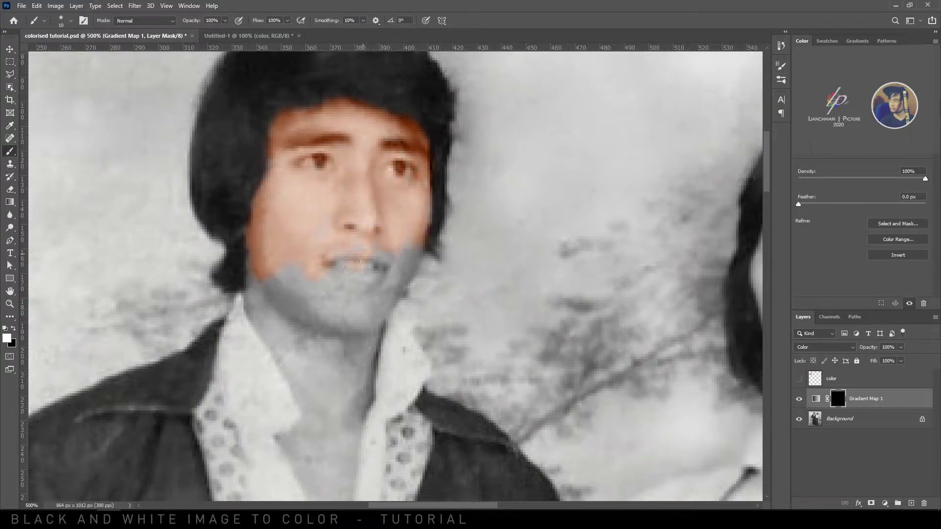
Step: Paint the mask white over the man's mouth, chin, neck and open-collar chest area
left_click_drag(263, 283, 262, 318)
scroll(268, 283, "down", 5)
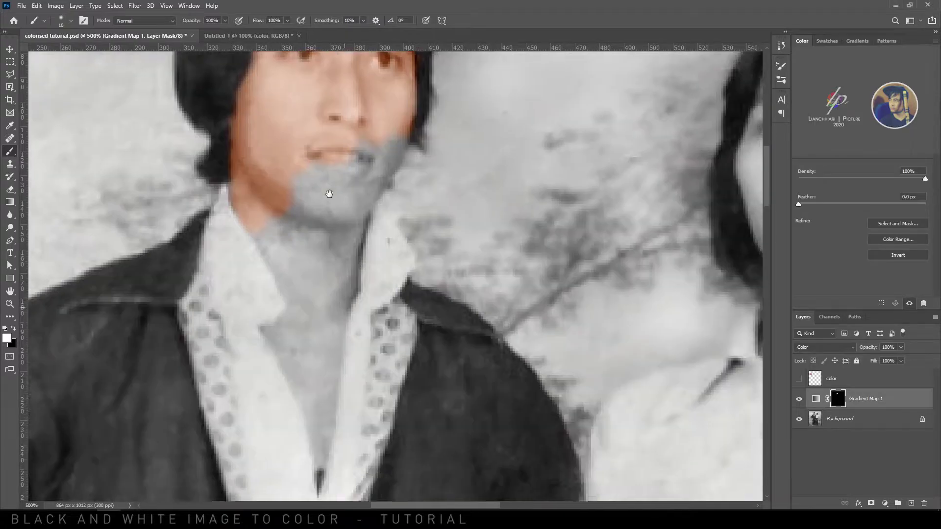
mouse_move(360, 199)
left_mouse_down()
mouse_move(340, 213)
mouse_move(329, 200)
mouse_move(313, 252)
mouse_move(266, 222)
mouse_move(295, 234)
mouse_move(312, 222)
mouse_move(347, 231)
mouse_move(334, 291)
mouse_move(348, 275)
mouse_move(313, 245)
mouse_move(287, 256)
left_mouse_up()
scroll(286, 256, "down", 5)
mouse_move(284, 188)
left_mouse_down()
mouse_move(317, 303)
mouse_move(280, 207)
mouse_move(324, 199)
mouse_move(349, 145)
mouse_move(329, 174)
mouse_move(330, 251)
mouse_move(316, 219)
mouse_move(325, 305)
left_mouse_up()
Step: Fill the uncoloured edges of the man's jaw, neck and collar opening using a smaller white mask brush
key("bracketleft")
key("bracketleft")
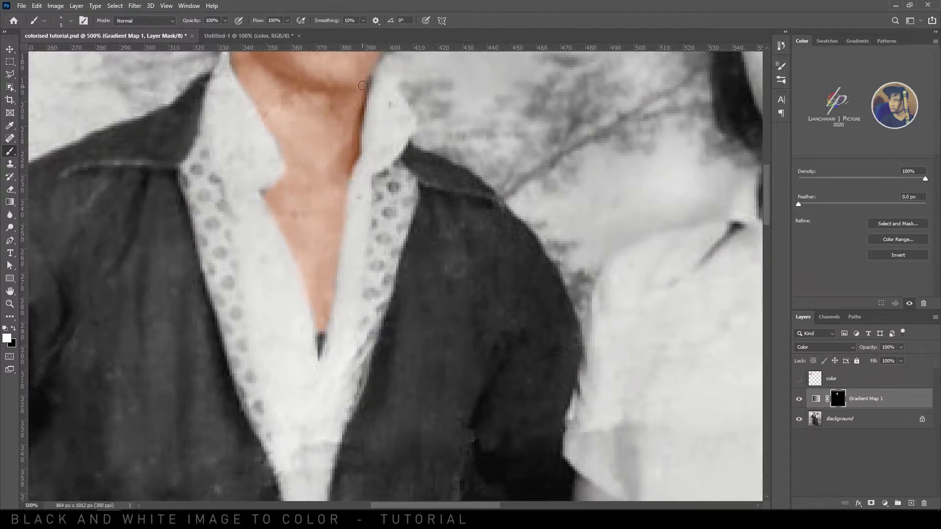
left_click_drag(361, 89, 334, 179)
left_click_drag(372, 89, 334, 164)
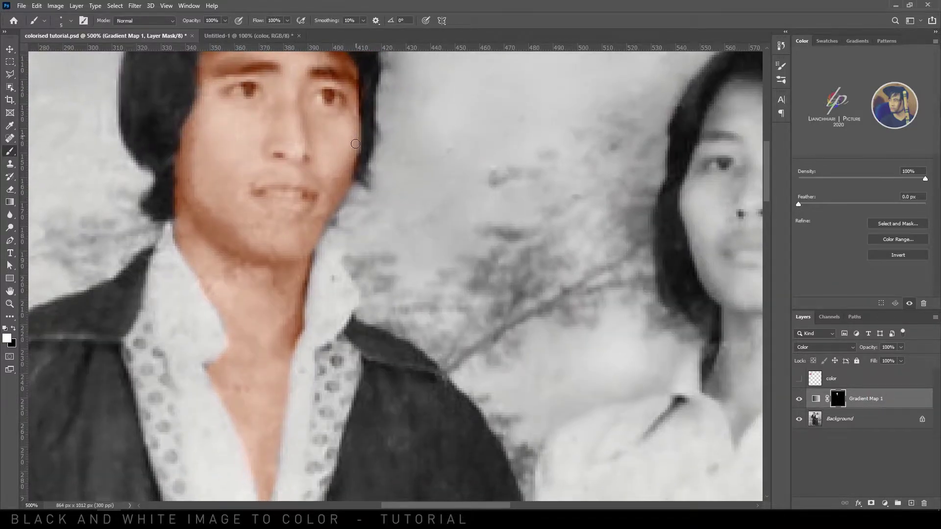
left_click_drag(240, 250, 230, 186)
left_click_drag(262, 230, 263, 176)
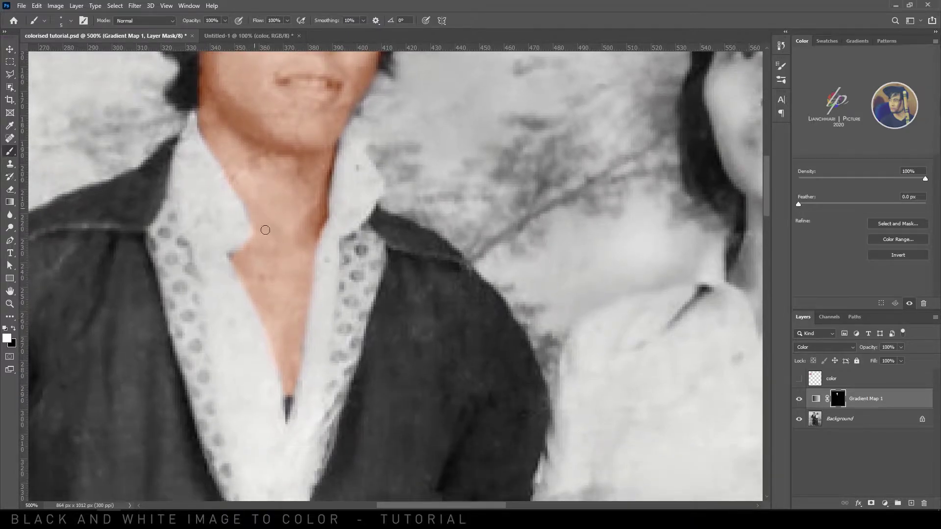
Step: Clean up the skin colour's edges along the man's collar and jaw, alternating black and white on the mask
left_click(13, 330)
key("x")
key("x")
left_click_drag(326, 210, 331, 262)
key("x")
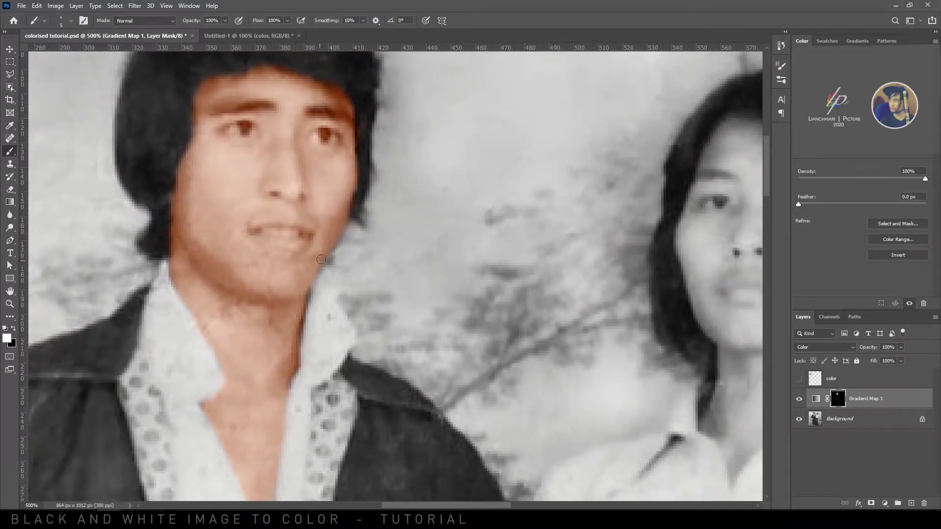
left_click_drag(319, 196, 309, 262)
key("x")
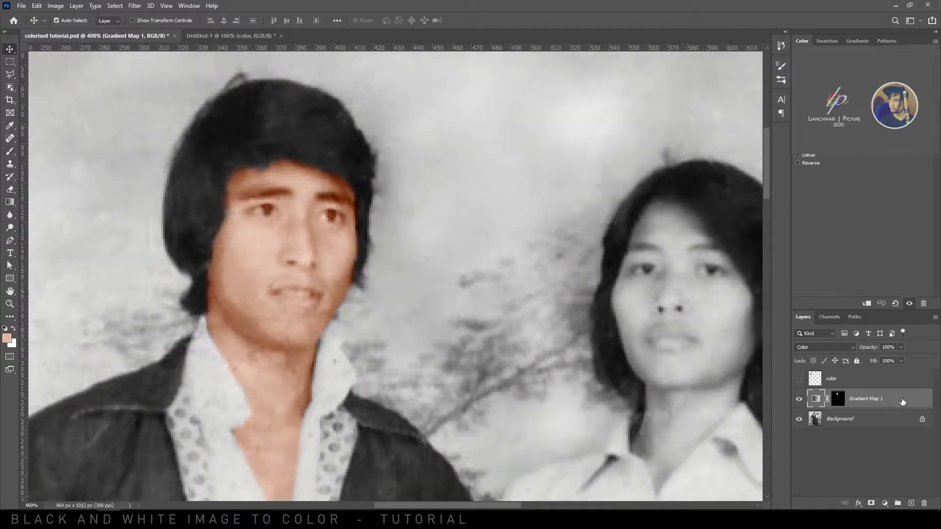
Step: Split the Blend If shadow and highlight sliders for both This Layer and Underlying Layer on Gradient Map 1
double_click(899, 399)
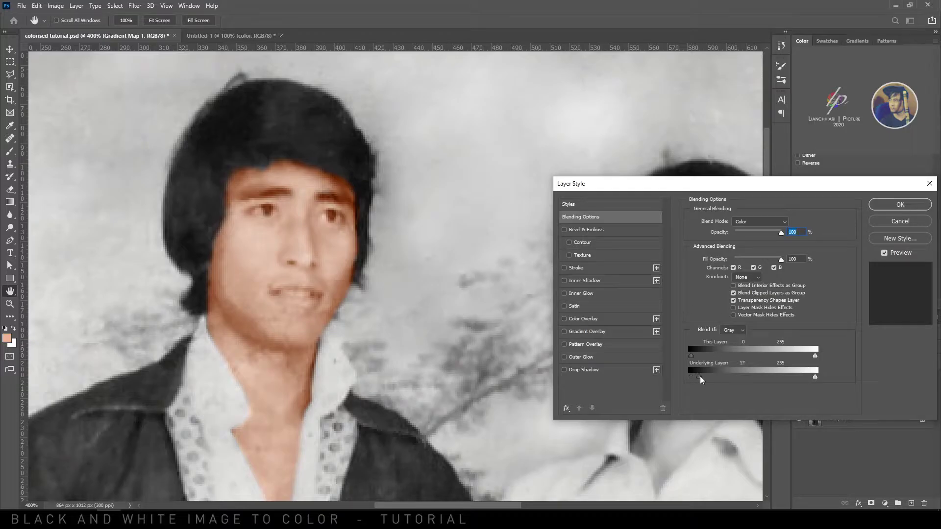
left_click_drag(714, 376, 707, 376, "alt")
left_click_drag(815, 380, 789, 378, "alt")
left_click_drag(692, 357, 725, 358, "alt")
left_click_drag(816, 356, 797, 359, "alt")
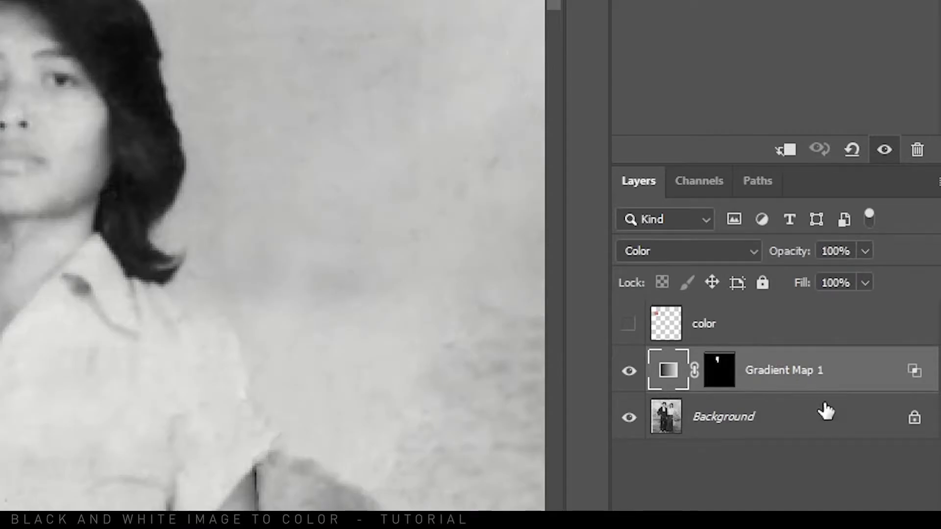
Step: Add a Hue/Saturation adjustment clipped to Gradient Map 1 and set its Reds to hue +1, saturation -3 and lightness -17
left_click(824, 509)
left_click(840, 384)
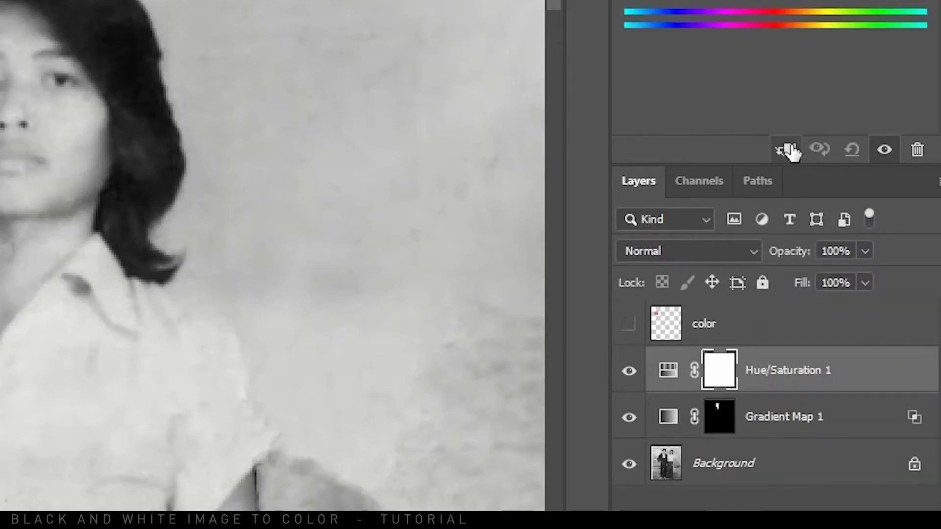
left_click(787, 150)
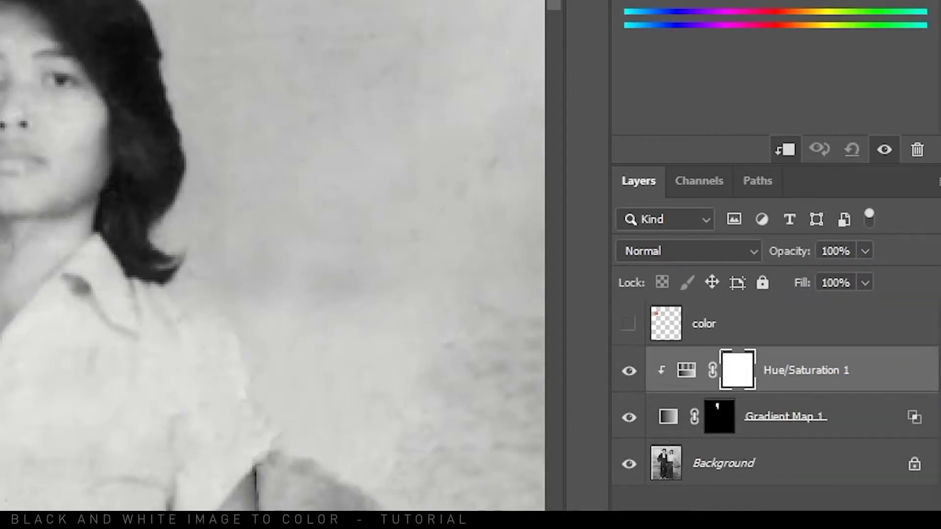
key("alt+3")
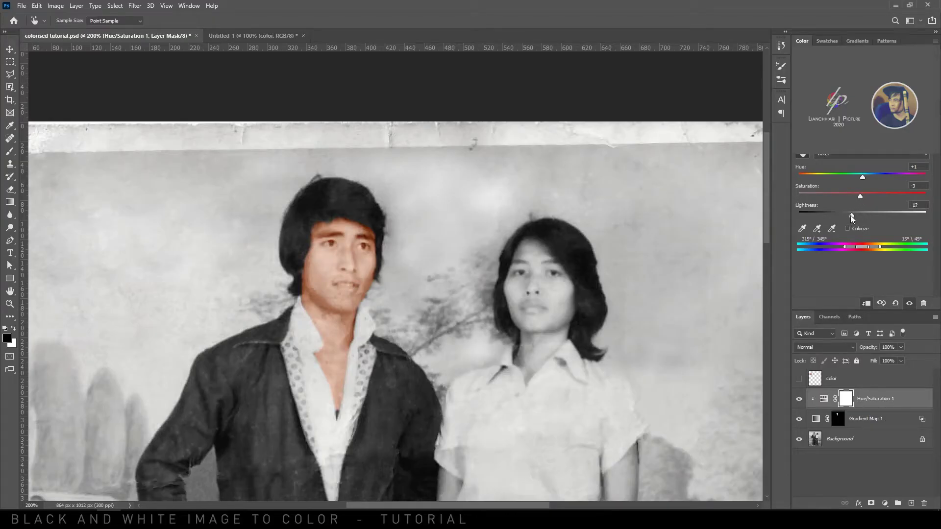
Step: Paint white on Gradient Map 1's mask over the man's hand beside the house
key("ctrl+minus")
key("ctrl+minus")
left_click(837, 419)
key("ctrl+plus")
key("ctrl+plus")
key("ctrl+plus")
left_click_drag(390, 394, 408, 342)
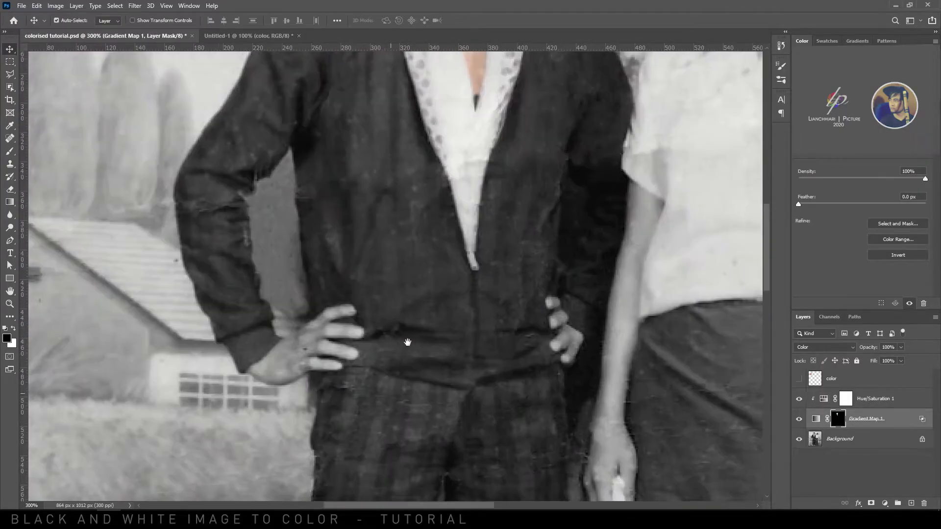
key("b")
scroll(301, 342, "up", 1)
key("x")
left_click_drag(244, 374, 246, 363)
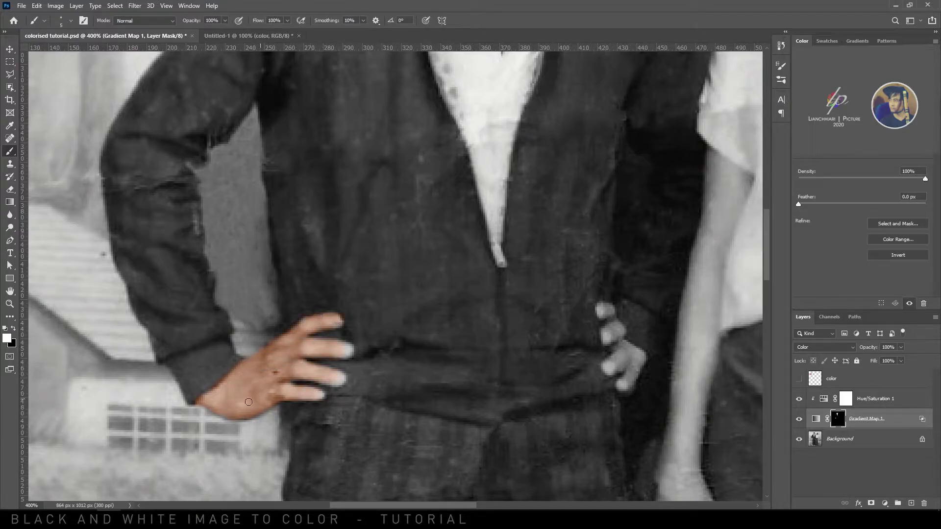
Step: Paint the mask white over the man's other hand, next to the woman, and check the whole photo
scroll(237, 387, "right", 6)
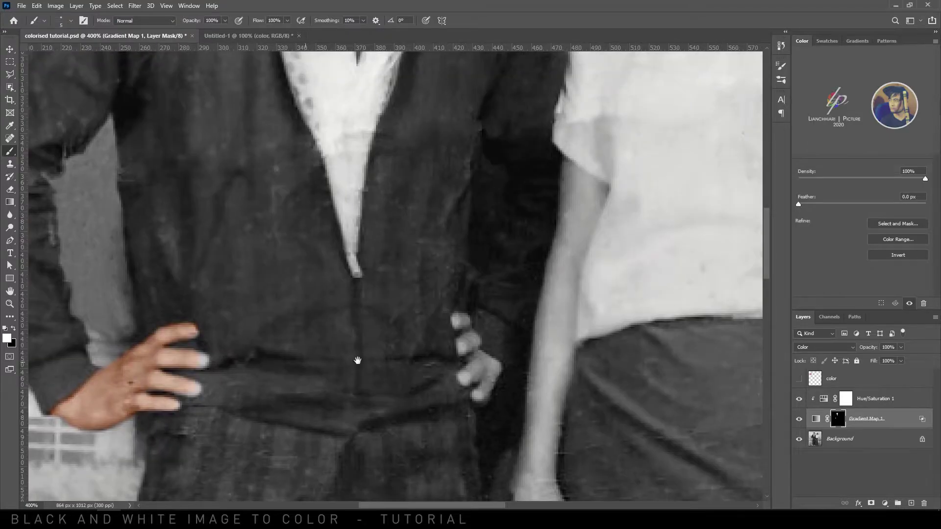
left_click_drag(326, 365, 332, 387)
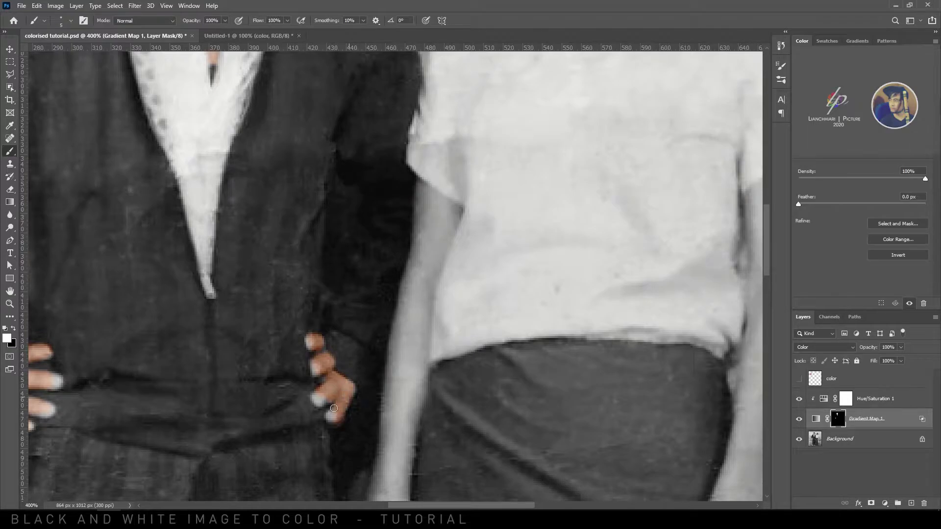
scroll(321, 343, "down", 3)
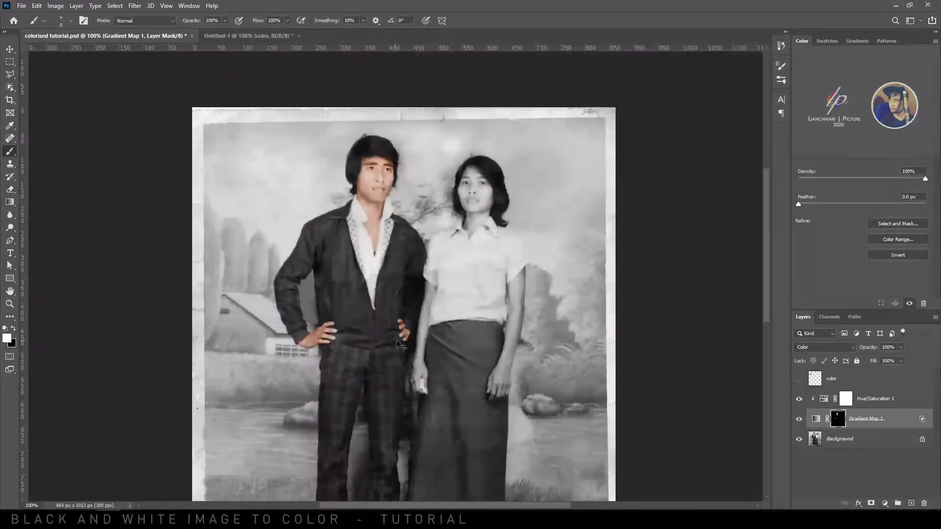
scroll(395, 345, "up", 3)
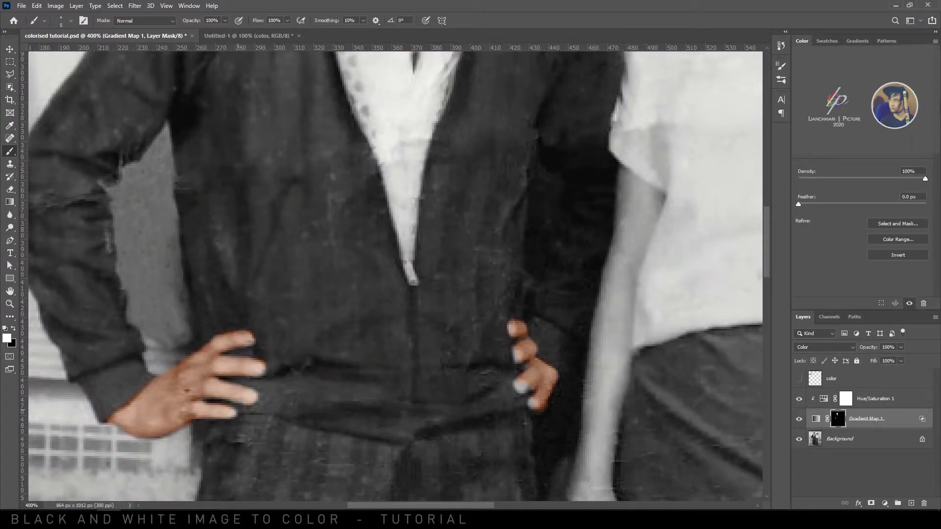
Step: Rename the Gradient Map 1 layer as Father Skin Color
key("ctrl+minus")
key("ctrl+minus")
key("ctrl+minus")
key("ctrl+minus")
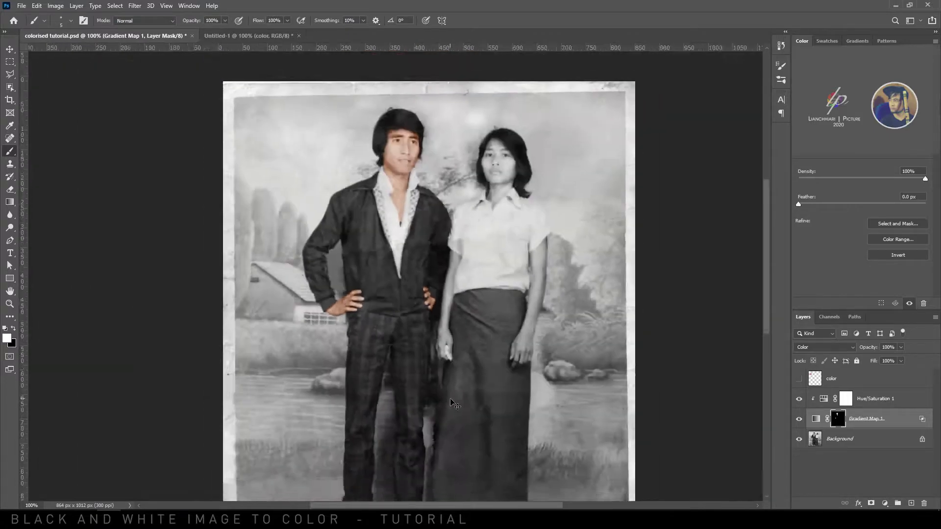
key("v")
left_click(888, 425)
double_click(868, 421)
type("Father Skin Color")
key("Return")
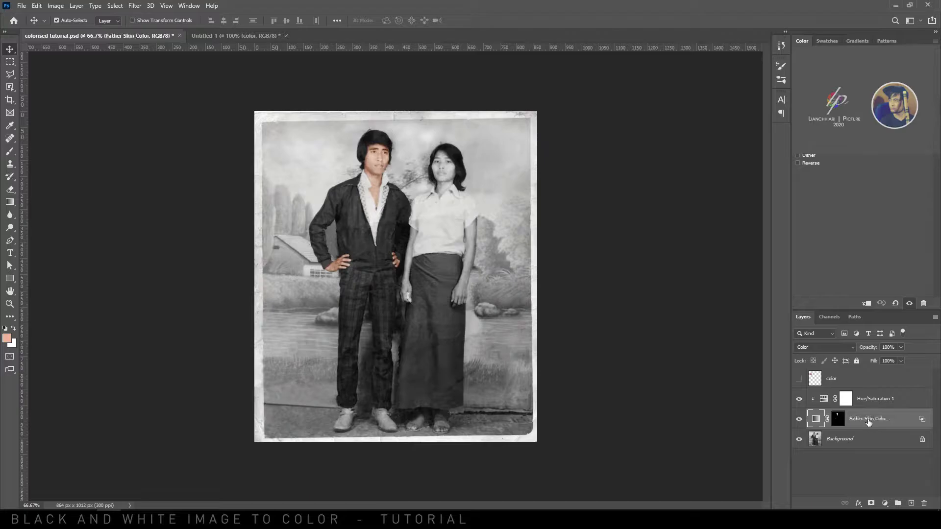
left_click(847, 384)
key("ctrl+j")
key("ctrl+z")
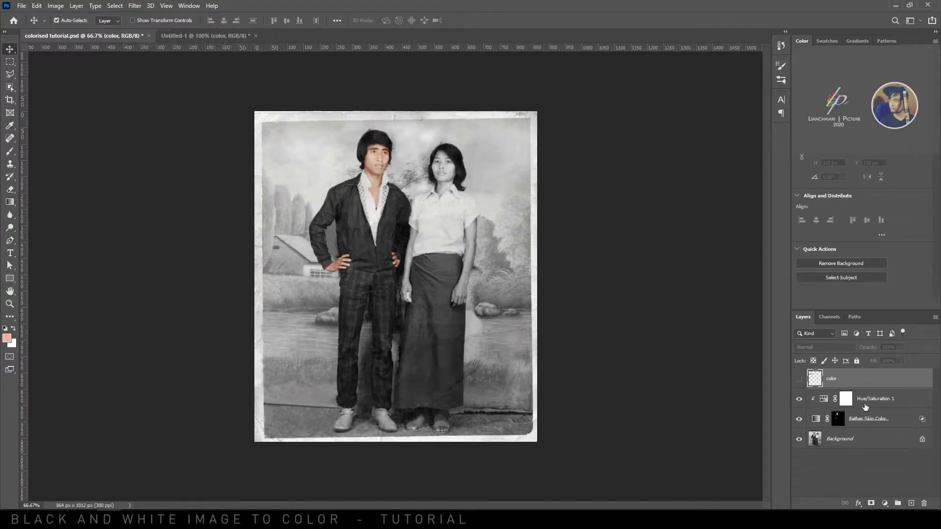
Step: Duplicate Father Skin Color, move the copy above Hue/Saturation 1, rename it Mom Skin Color and delete its layer mask
left_click(856, 423)
key("ctrl+j")
key("ctrl+bracketright")
double_click(863, 402)
left_click_drag(863, 400, 902, 400)
type("Mom")
key("Return")
double_click(887, 399)
key("BackSpace")
key("Return")
right_click(837, 399)
left_click(842, 418)
Step: Check the gradient stops of Mom Skin Color and set the lightest stop to #e9baa0
key("ctrl+plus")
key("ctrl+plus")
left_click_drag(622, 271, 613, 345)
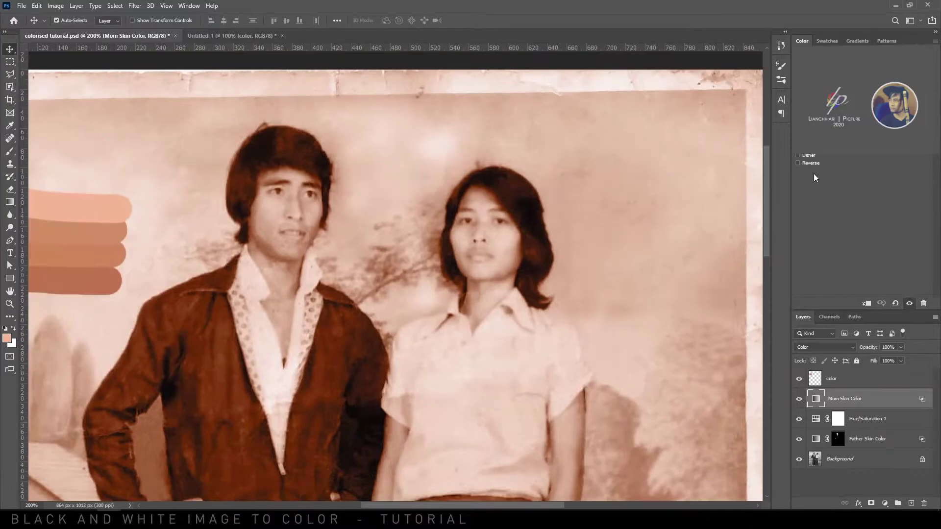
left_click(803, 194)
double_click(562, 346)
key("Return")
double_click(621, 348)
key("Return")
double_click(704, 347)
left_click(623, 342)
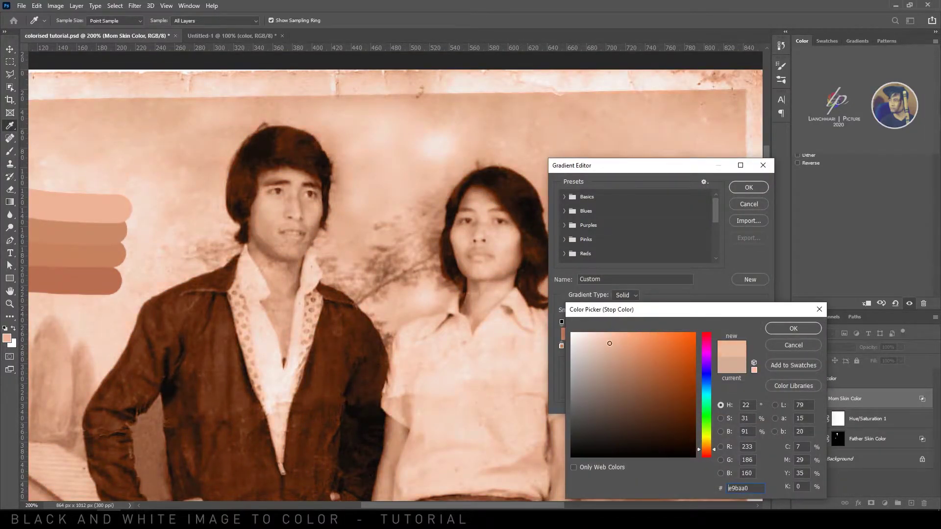
key("Return")
left_click(749, 187)
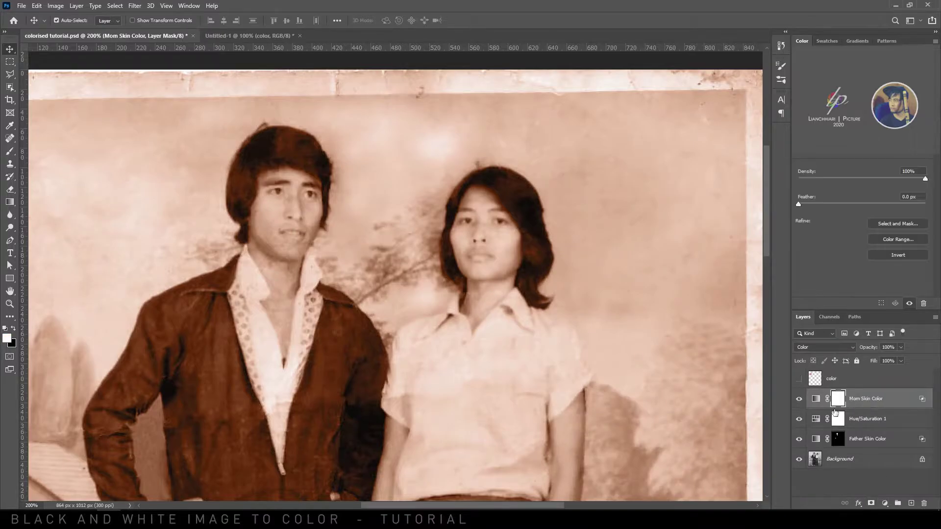
Step: Invert Mom Skin Color's new mask to black and paint white over the woman's face and neck
key("ctrl+i")
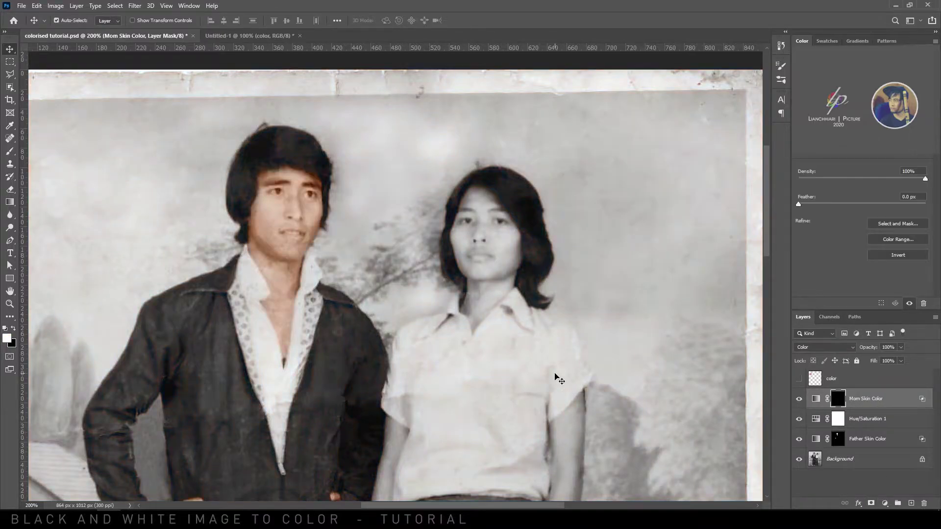
key("b")
scroll(536, 290, "up", 1)
key("bracketright")
mouse_move(524, 189)
left_mouse_down()
mouse_move(504, 165)
mouse_move(541, 178)
mouse_move(562, 202)
mouse_move(567, 253)
mouse_move(571, 219)
mouse_move(515, 209)
mouse_move(504, 182)
mouse_move(491, 221)
mouse_move(520, 272)
mouse_move(555, 268)
mouse_move(545, 235)
mouse_move(556, 287)
mouse_move(513, 331)
left_mouse_up()
key("bracketleft")
key("bracketleft")
key("bracketleft")
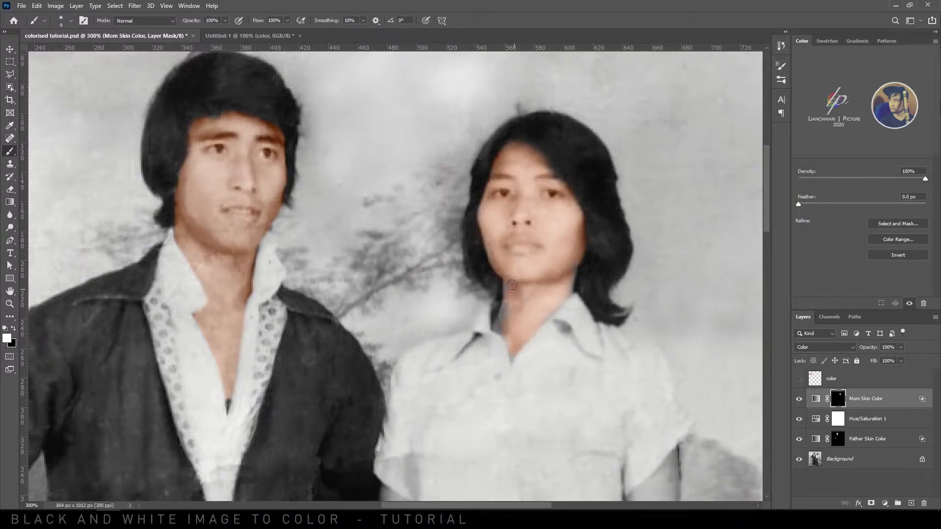
key("bracketleft")
key("bracketleft")
key("bracketleft")
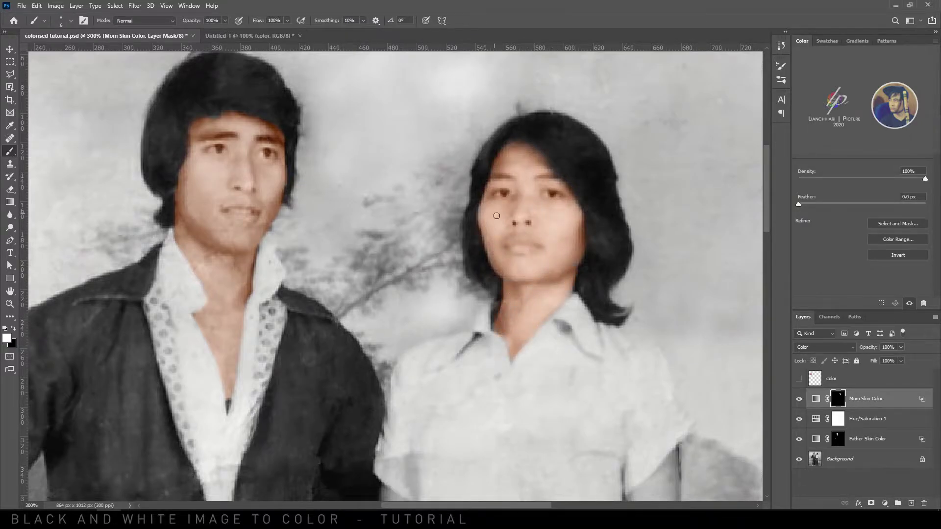
left_click_drag(490, 203, 479, 206)
Step: Paint white on Mom Skin Color's mask over the woman's arm and hand farther from the man
mouse_move(500, 385)
left_mouse_down()
mouse_move(498, 202)
mouse_move(466, 140)
left_mouse_up()
key("bracketright")
key("bracketright")
key("bracketright")
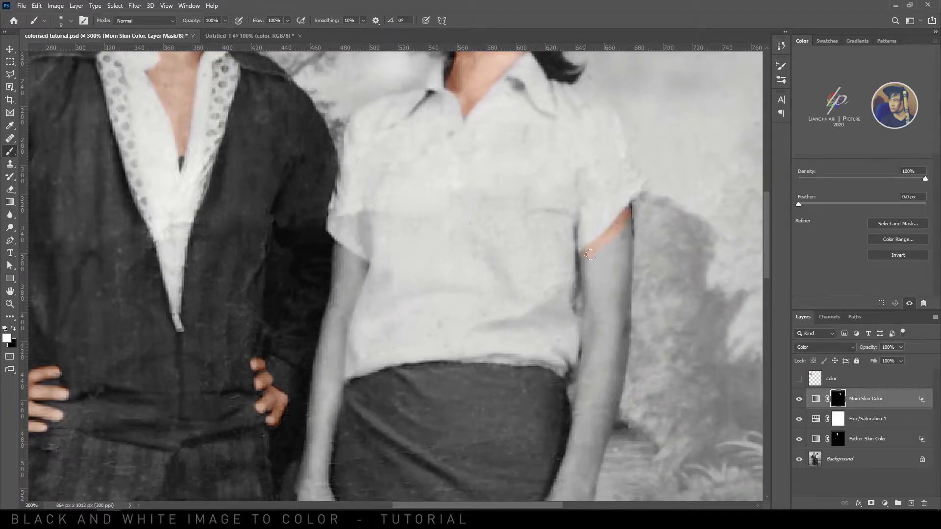
left_click_drag(588, 339, 625, 338)
mouse_move(608, 349)
left_mouse_down()
mouse_move(497, 291)
mouse_move(473, 364)
mouse_move(491, 287)
left_mouse_up()
mouse_move(492, 287)
left_mouse_down()
mouse_move(493, 305)
mouse_move(471, 333)
left_mouse_up()
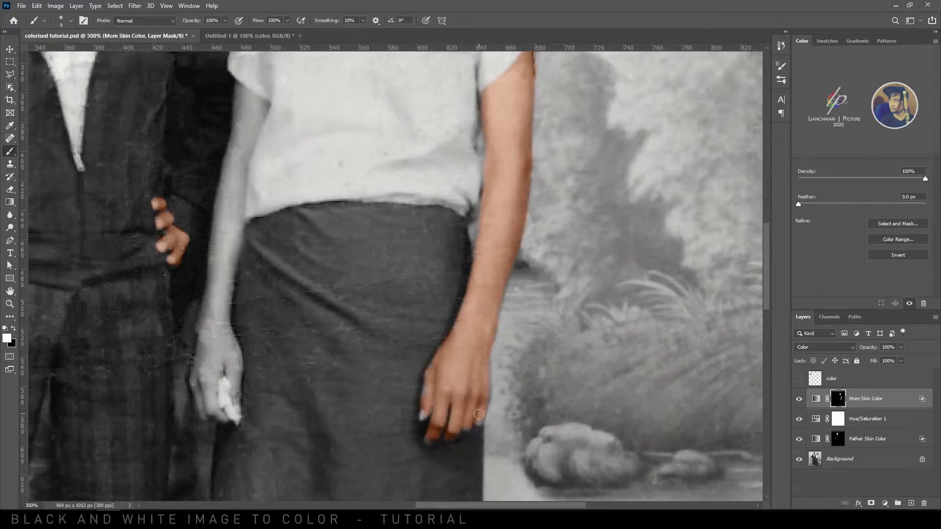
Step: Paint Mom Skin Color's mask white over the woman's other arm and hand, next to the man
left_click_drag(283, 190, 421, 300)
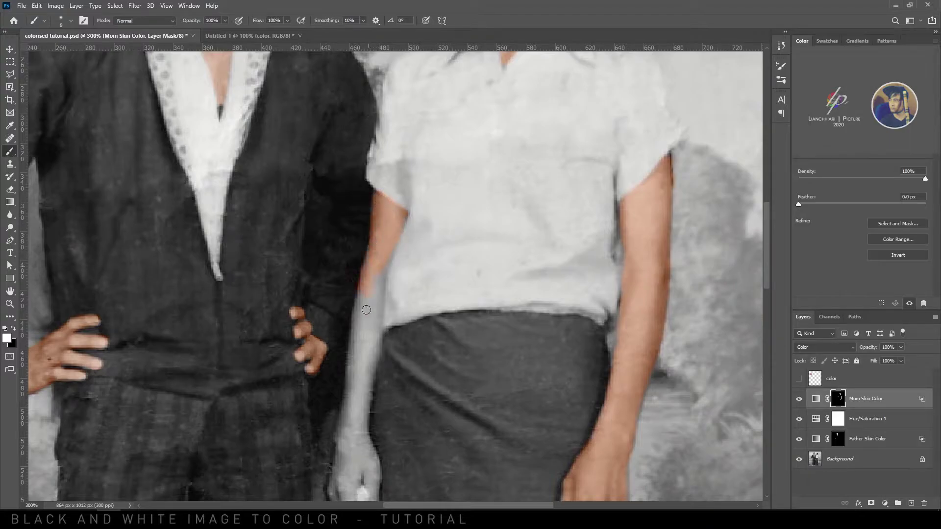
scroll(366, 264, "down", 3)
left_click_drag(379, 253, 369, 310)
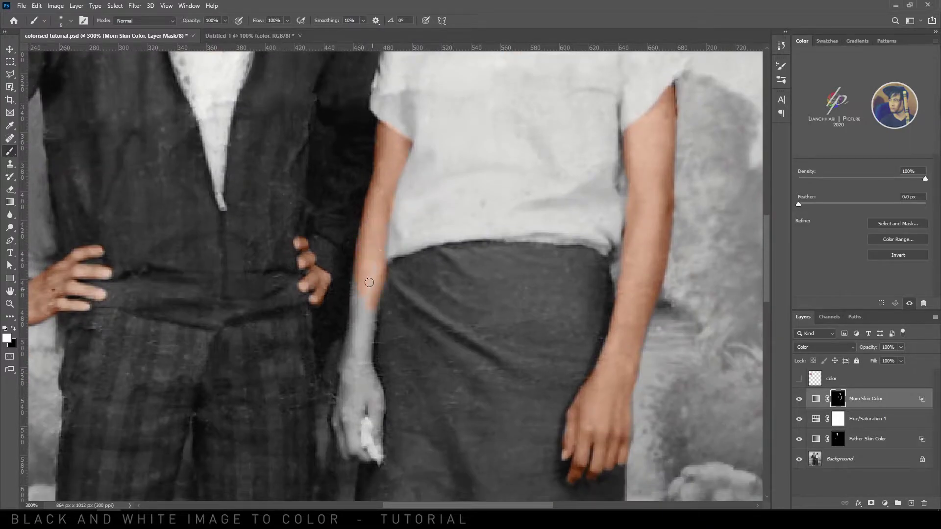
scroll(360, 306, "down", 4)
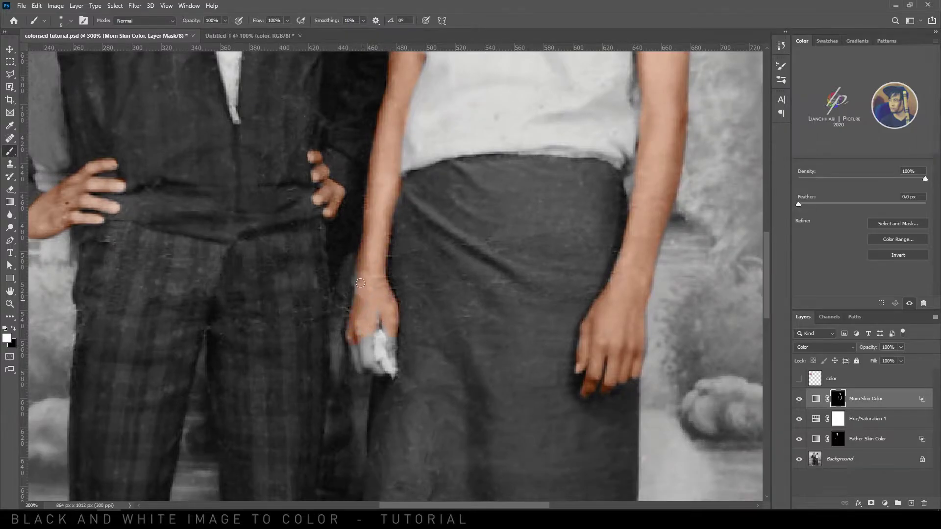
scroll(361, 294, "down", 3)
left_click_drag(393, 256, 387, 249)
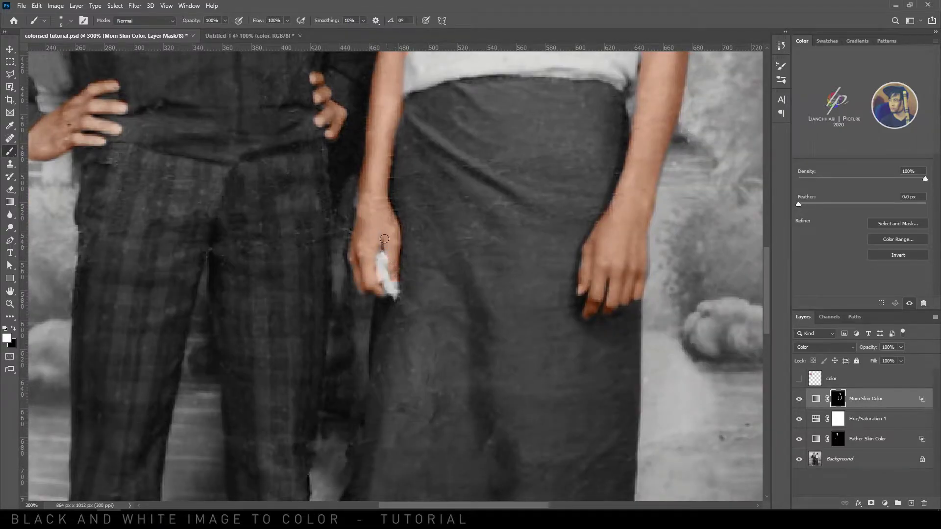
Step: Try to paint Mom Skin Color's mask over the woman's feet below the skirt
key("ctrl+minus")
key("ctrl+minus")
key("ctrl+minus")
key("ctrl+plus")
key("ctrl+plus")
key("ctrl+plus")
mouse_move(490, 412)
left_mouse_down()
mouse_move(487, 233)
mouse_move(416, 73)
left_mouse_up()
mouse_move(422, 254)
left_mouse_down()
mouse_move(436, 234)
mouse_move(438, 266)
mouse_move(427, 242)
left_mouse_up()
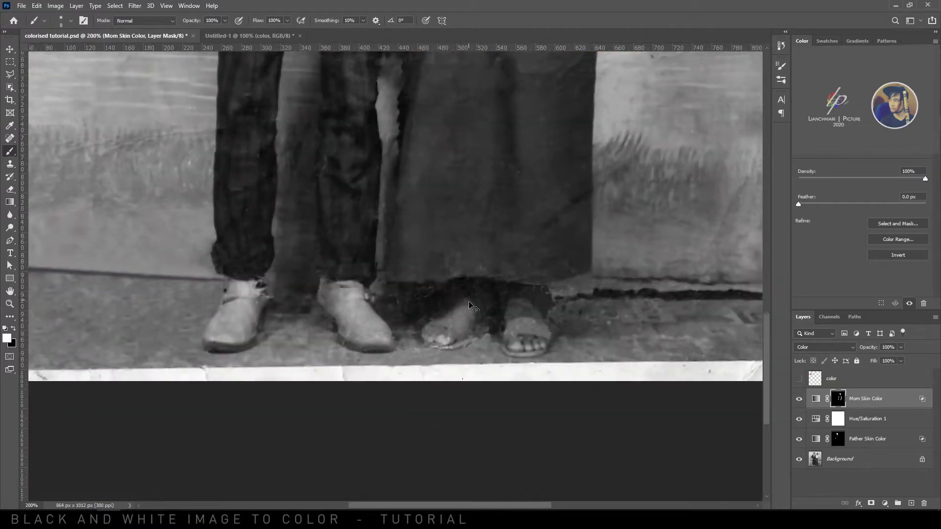
key("ctrl+plus")
key("ctrl+plus")
mouse_move(540, 332)
left_mouse_down()
mouse_move(523, 382)
mouse_move(512, 344)
mouse_move(541, 346)
left_mouse_up()
key("Delete")
key("ctrl+z")
key("ctrl+z")
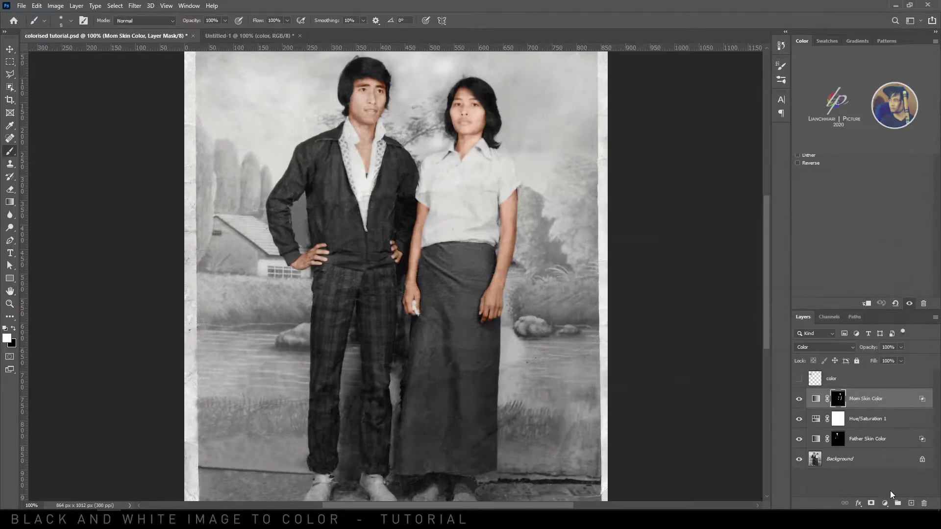
Step: Add a Hue/Saturation adjustment clipped to Mom Skin Color, try its Reds hue and set the master saturation to -18
left_click_drag(848, 196, 860, 178)
left_click(803, 155)
left_click(481, 123)
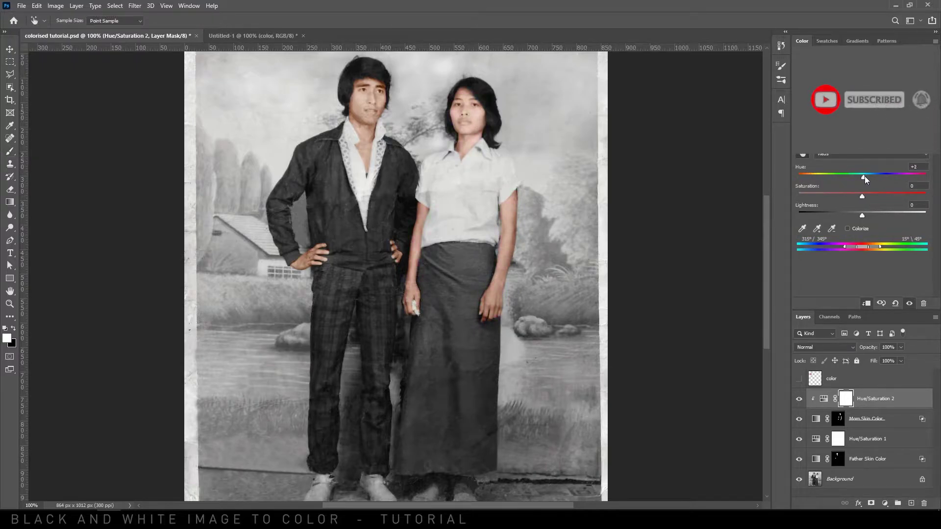
left_click_drag(862, 196, 860, 195)
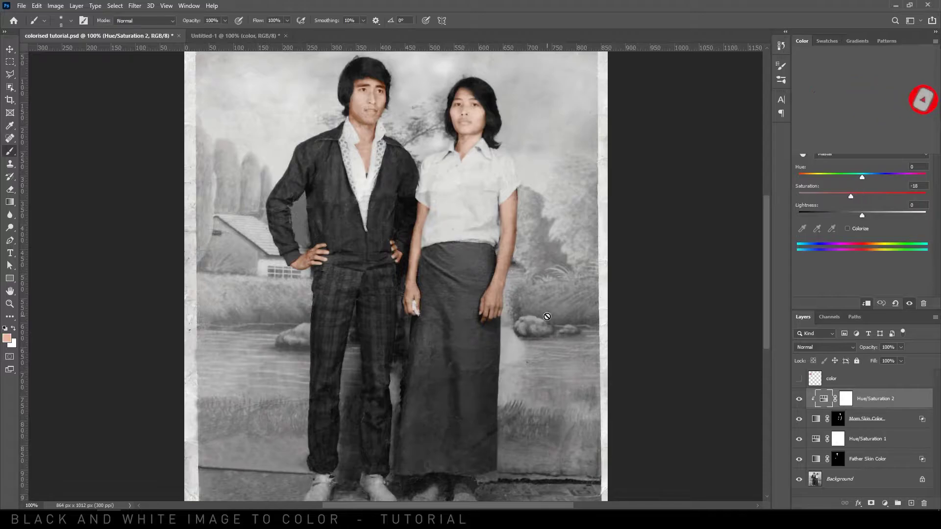
Step: Add a new layer above Hue/Saturation 2 and name it Dad Lips
key("ctrl+plus")
scroll(356, 214, "down", 2)
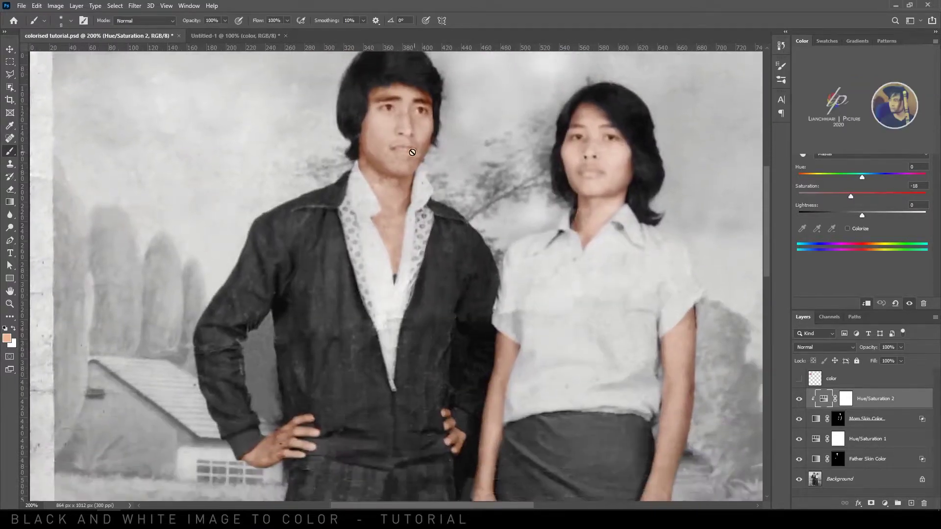
key("v")
left_click(911, 504)
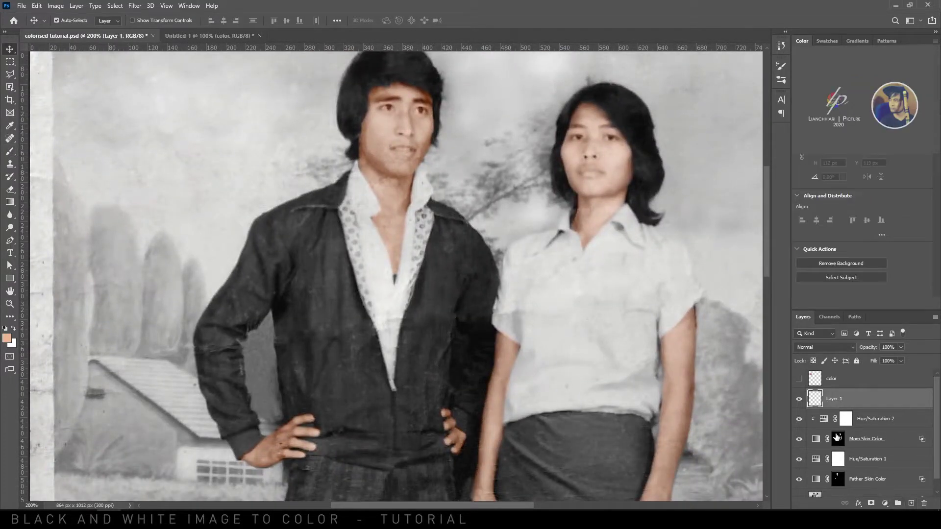
double_click(840, 401)
type("ps")
key("Return")
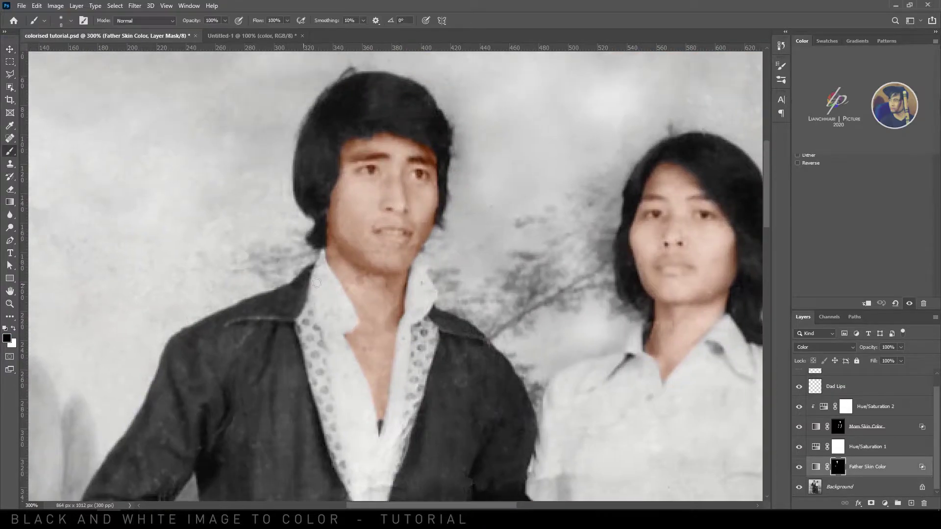
Step: Paint black on Father Skin Color's mask over the man's lips
key("ctrl+plus")
key("ctrl+plus")
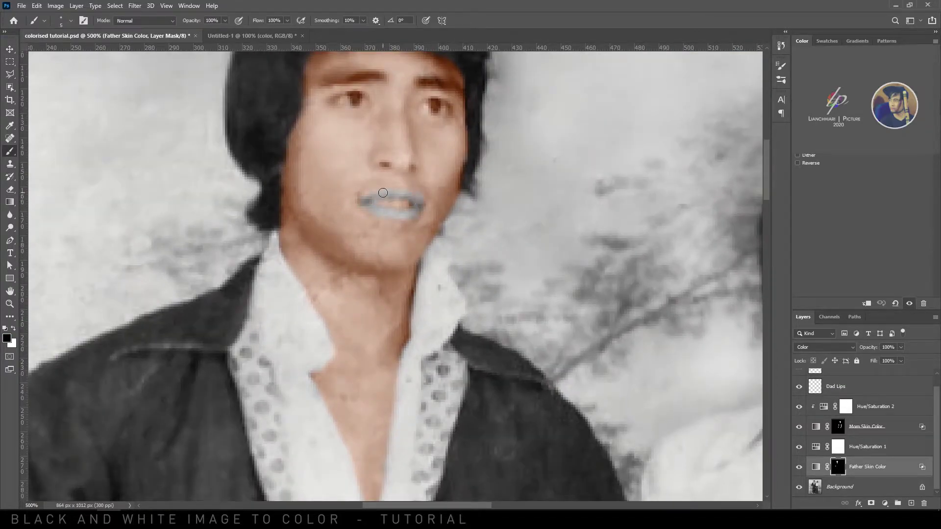
scroll(851, 398, "up", 1)
Step: Paint the man's lips light red on Dad Lips and set the layer to Color blending at 43% opacity
left_click(850, 399)
left_click(7, 339)
left_click_drag(706, 349, 707, 455)
left_click(787, 326)
key("b")
key("ctrl+plus")
mouse_move(366, 192)
left_mouse_down()
mouse_move(395, 201)
mouse_move(370, 184)
mouse_move(425, 185)
mouse_move(364, 180)
mouse_move(366, 163)
mouse_move(420, 165)
left_mouse_up()
key("ctrl+z")
key("ctrl+plus")
key("ctrl+minus")
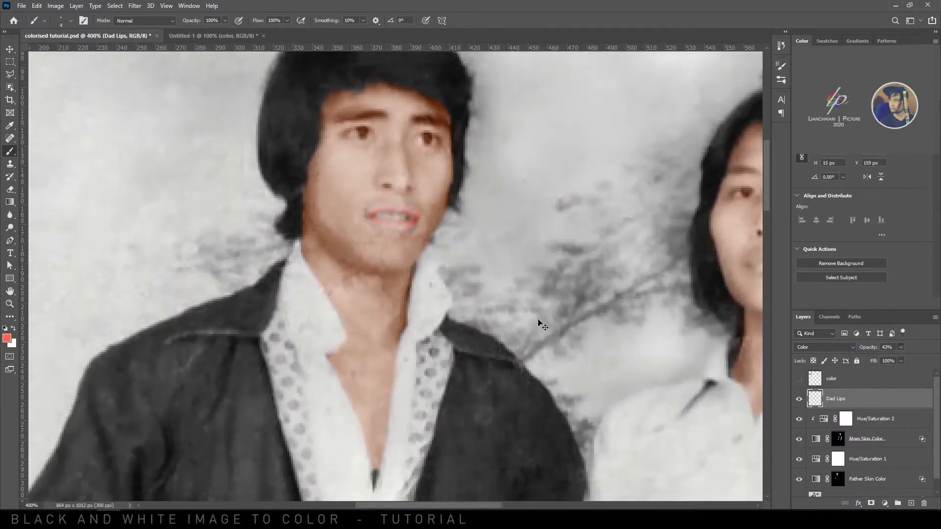
Step: Try to soften the man's lip colour with a mask on Dad Lips and a black brush at 30% opacity
key("ctrl+plus")
key("ctrl+plus")
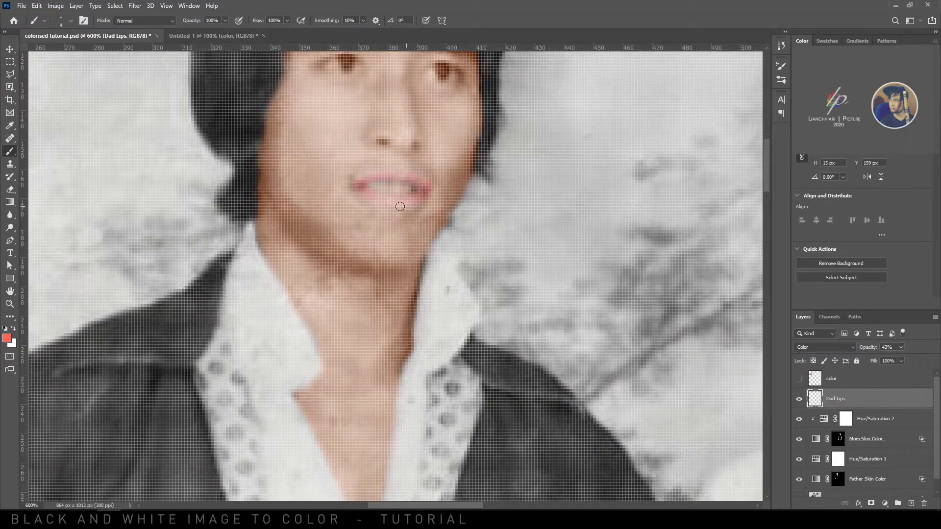
left_click(871, 504)
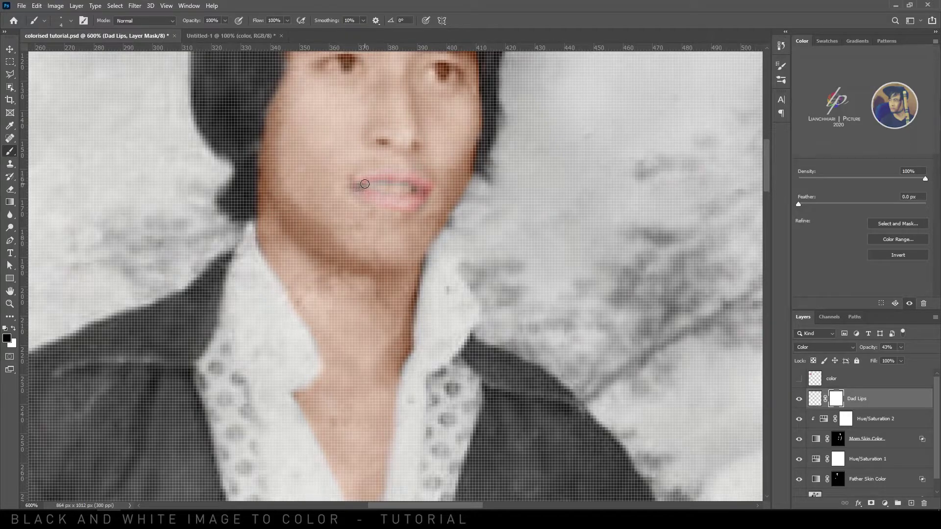
left_click(225, 21)
left_click_drag(212, 32, 195, 32)
left_click(362, 193)
key("bracketright")
key("bracketright")
key("bracketright")
key("bracketright")
key("ctrl+minus")
key("ctrl+minus")
key("ctrl+minus")
key("ctrl+minus")
key("ctrl+minus")
key("ctrl+plus")
key("ctrl+plus")
key("ctrl+plus")
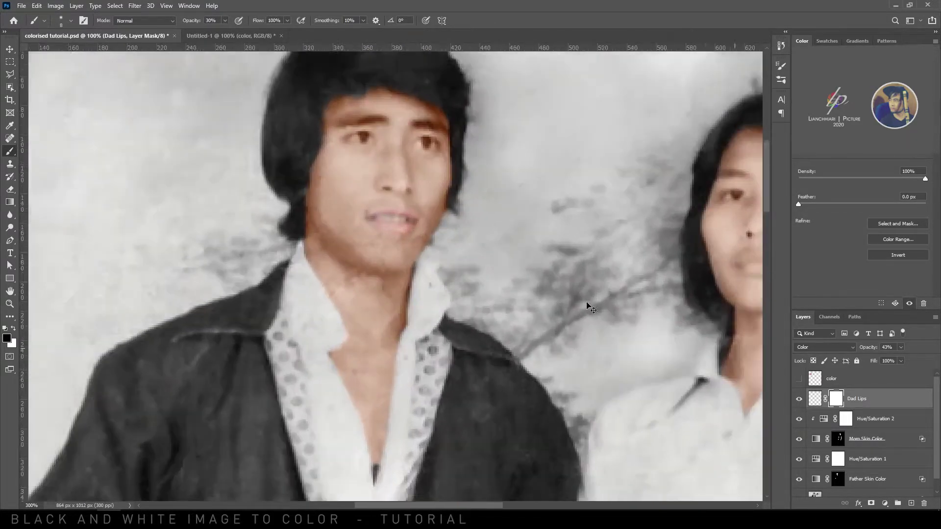
key("ctrl+z")
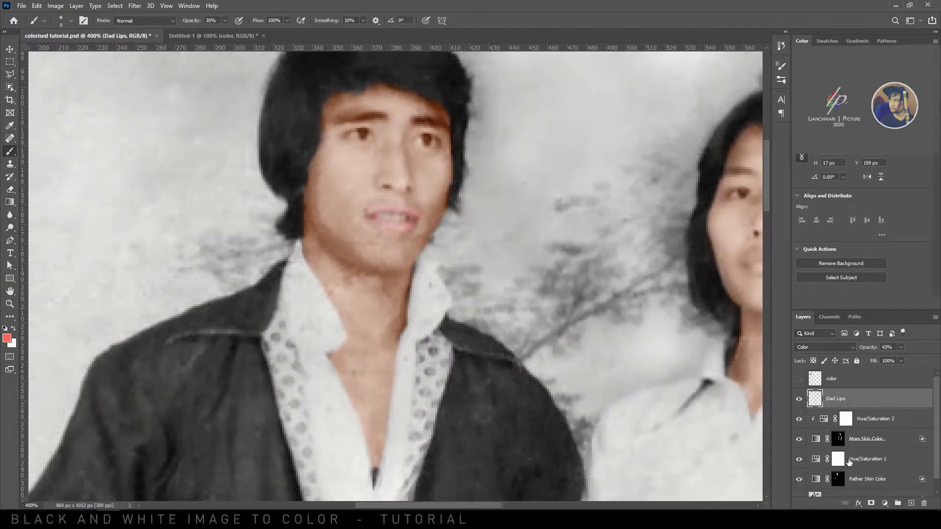
Step: Touch up Father Skin Color's mask around the man's mouth
scroll(719, 391, "up", 2)
left_click(839, 479)
key("d")
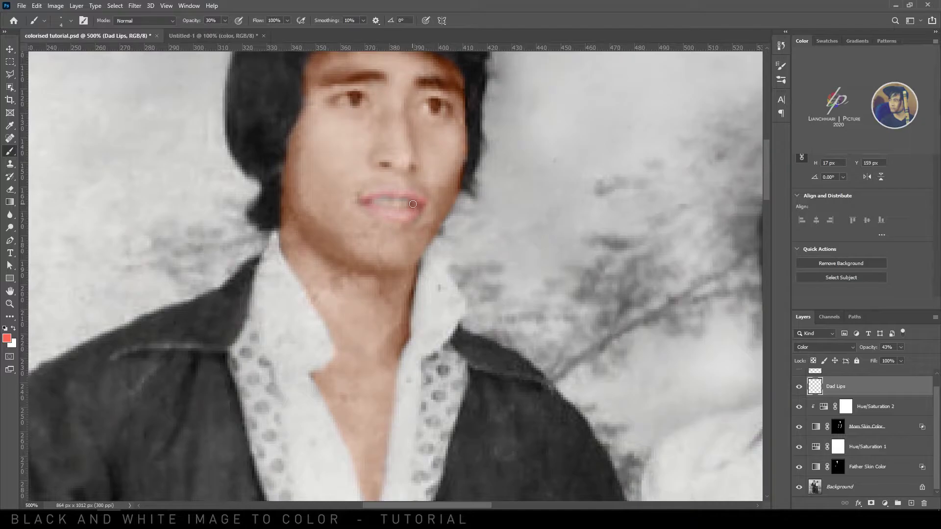
Step: Add a Hue/Saturation adjustment clipped to Dad Lips and target its Reds by sampling the man's lips
key("ctrl+0")
key("ctrl+plus")
left_click(884, 504)
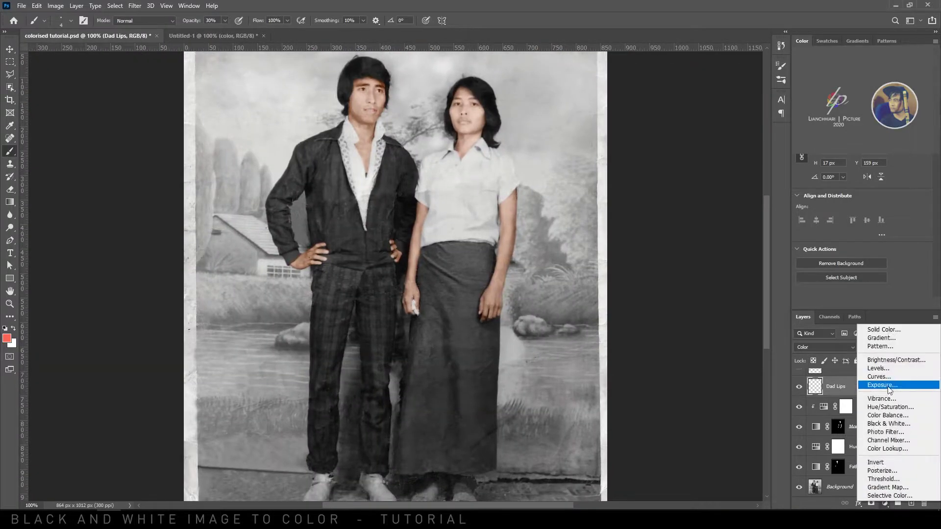
left_click(890, 407)
left_click(867, 303)
left_click(803, 156)
key("ctrl+plus")
scroll(394, 116, "up", 4)
left_click(342, 123)
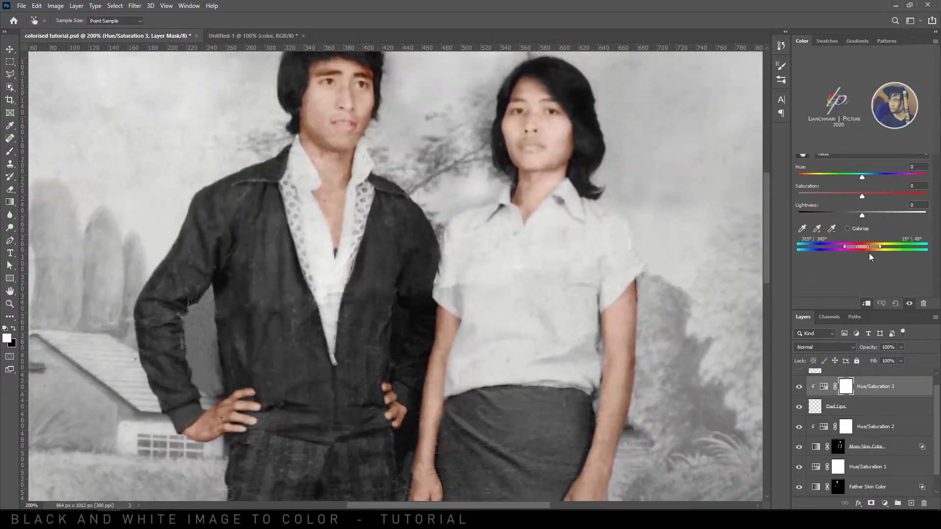
Step: Set the Reds of Hue/Saturation 3 to hue +5, saturation +1 and lightness -17
key("ctrl+minus")
left_click_drag(862, 215, 846, 214)
left_click_drag(862, 178, 865, 196)
key("ctrl+plus")
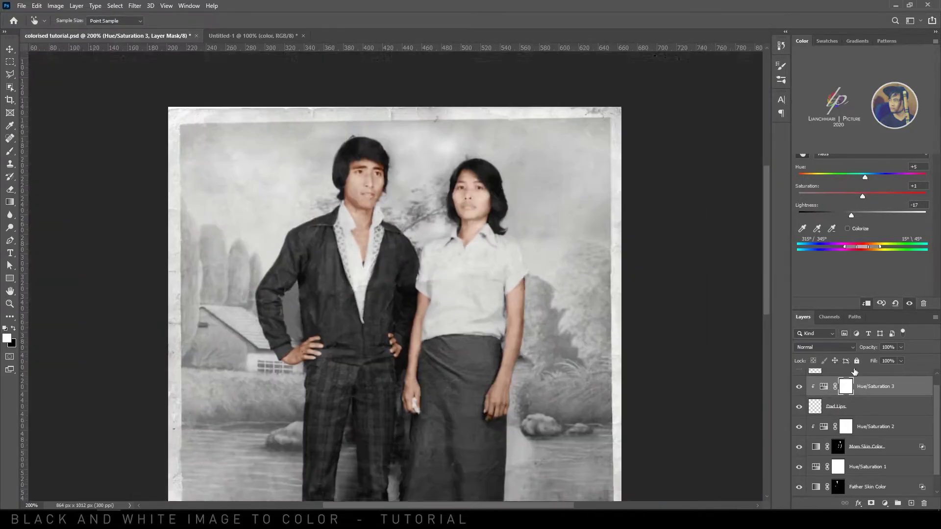
Step: Add a new layer above Hue/Saturation 3 and name it Dad eye
key("ctrl+minus")
scroll(887, 399, "up", 1)
left_click(911, 504)
double_click(835, 401)
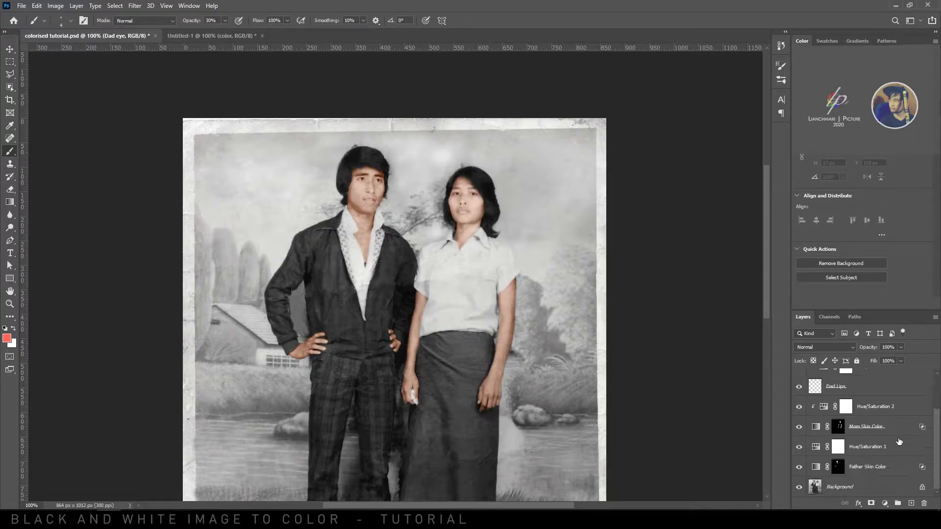
Step: Look closely at the man's eyes and delete the Dad eye layer
key("ctrl+plus")
key("ctrl+plus")
left_click_drag(363, 143, 387, 454)
key("ctrl+plus")
key("ctrl+plus")
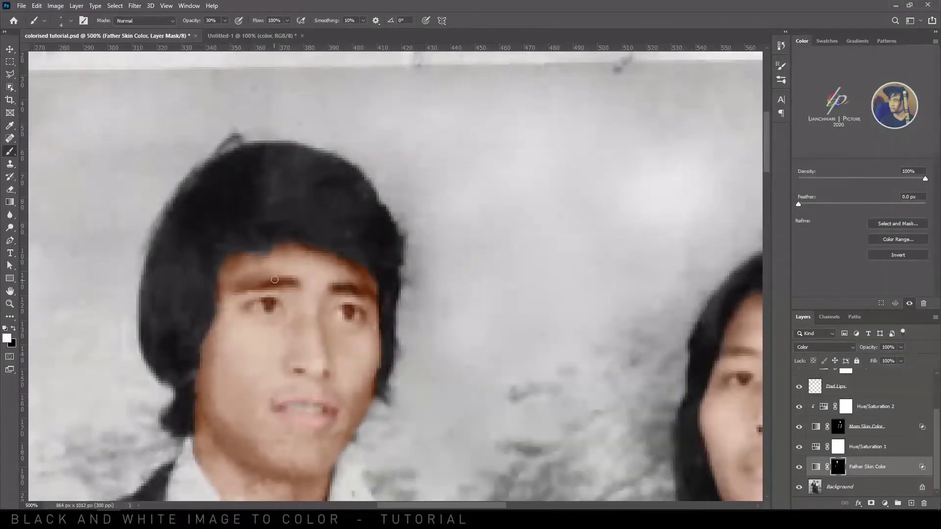
scroll(881, 393, "up", 3)
left_click(882, 394)
key("Delete")
key("ctrl+plus")
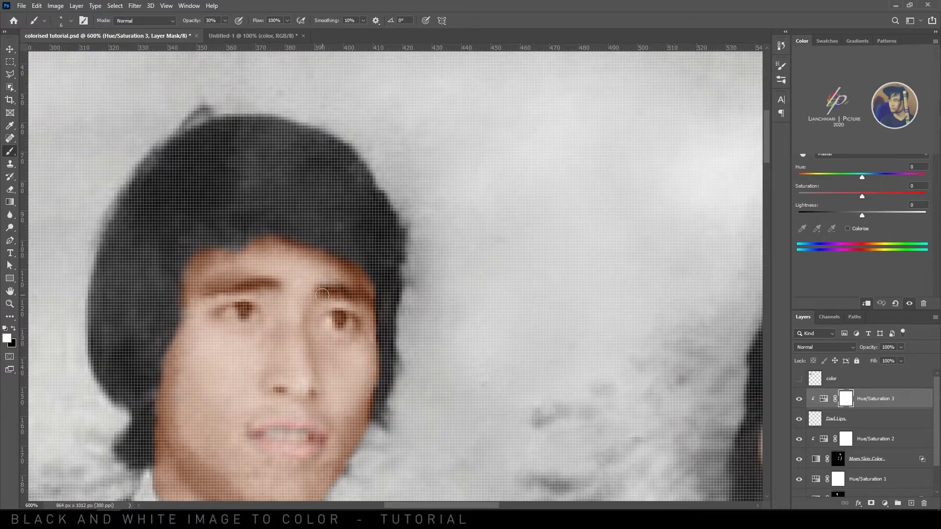
Step: Paint black at 30% opacity on the Father Skin Color mask over the man's eyebrows and eyes to remove the skin tint
key("alt+bracketleft")
key("alt+bracketleft")
key("alt+bracketleft")
key("alt+bracketleft")
key("alt+bracketleft")
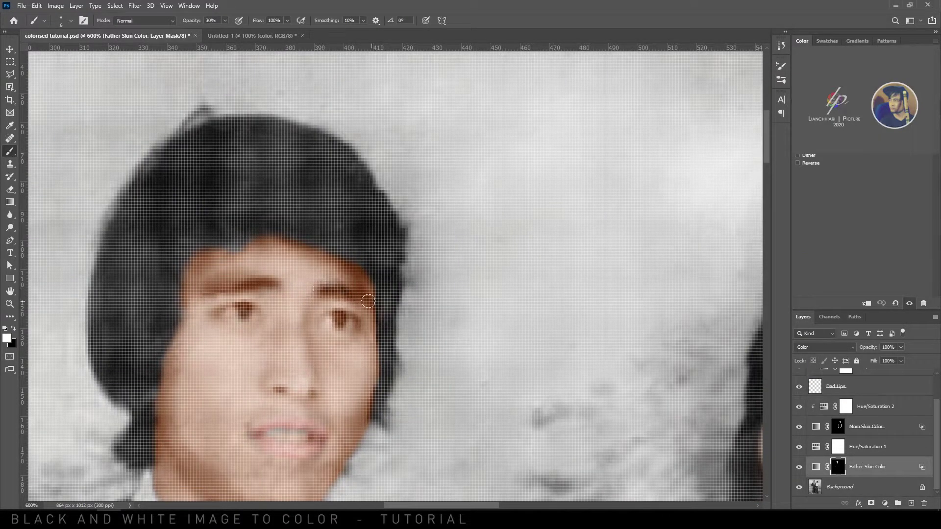
key("x")
left_click_drag(272, 285, 244, 283)
left_click_drag(363, 295, 326, 292)
key("ctrl+plus")
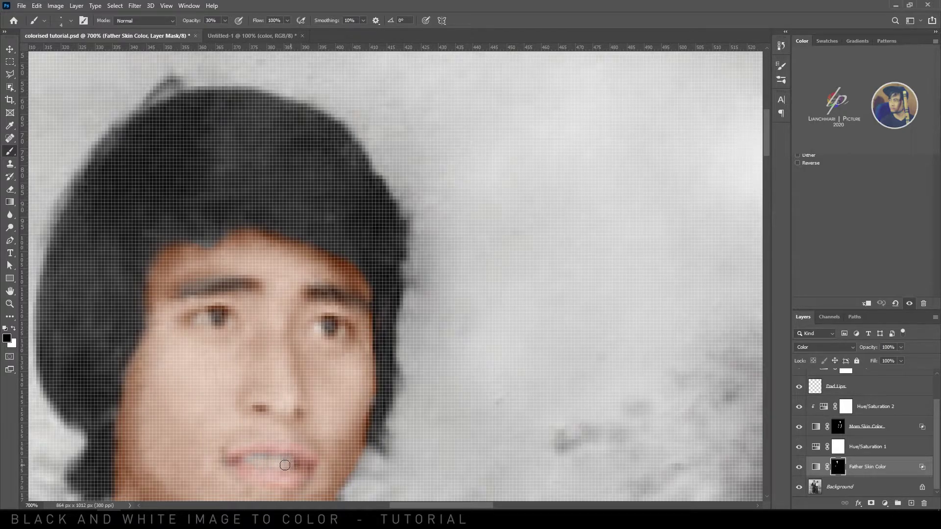
Step: Retouch the edge between the woman's neck and shirt collar on the Background layer with the Patch tool
key("ctrl+0")
key("v")
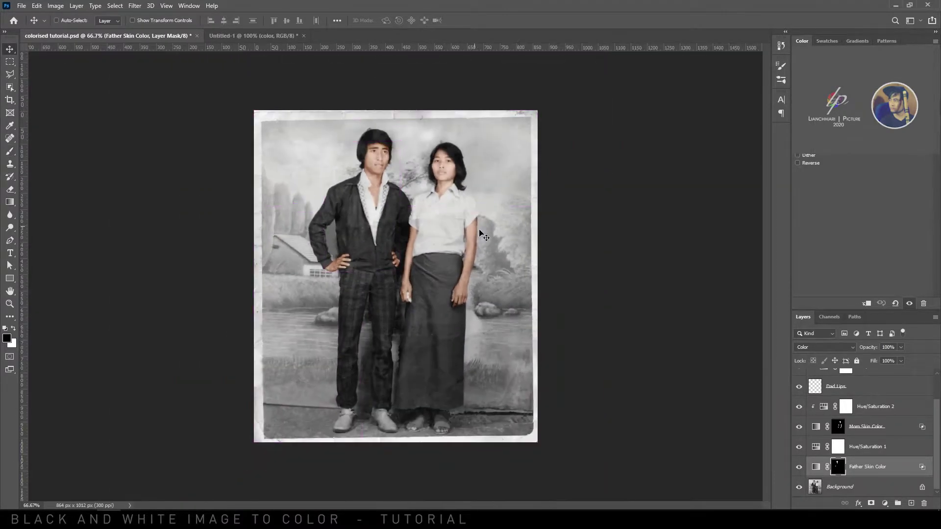
key("ctrl+plus")
left_click(837, 483)
key("ctrl+plus")
mouse_move(316, 118)
left_mouse_down()
mouse_move(332, 257)
mouse_move(331, 236)
left_mouse_up()
key("s")
key("ctrl+plus")
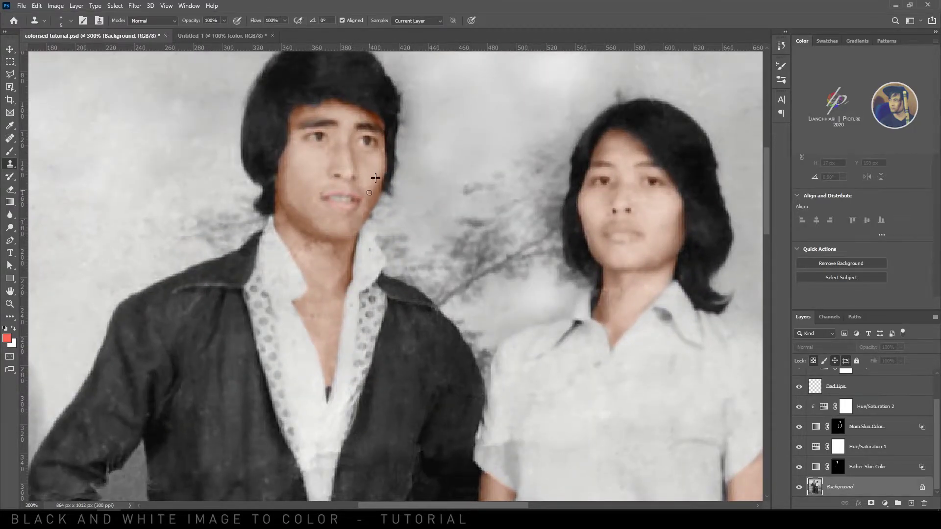
left_click_drag(615, 289, 507, 286)
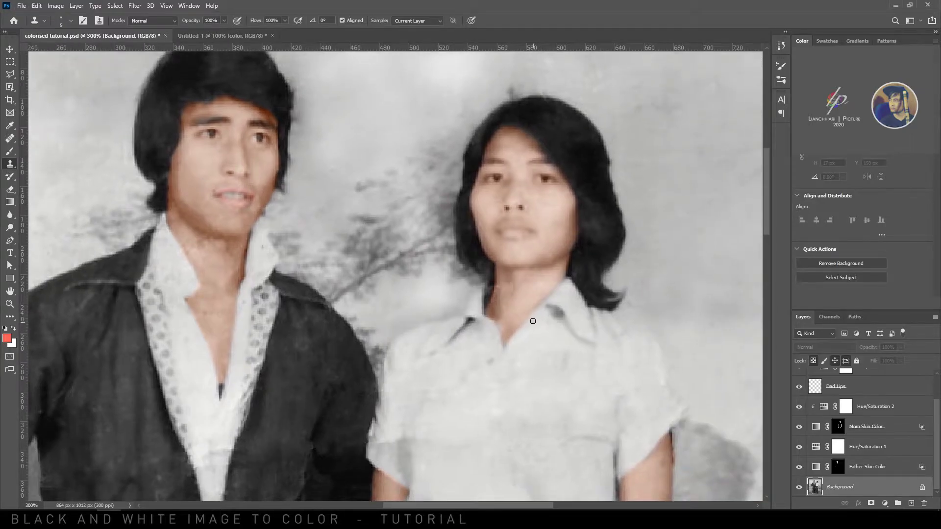
key("ctrl+plus")
key("ctrl+plus")
key("ctrl+plus")
key("j")
mouse_move(622, 314)
left_mouse_down()
mouse_move(487, 313)
mouse_move(500, 309)
mouse_move(492, 291)
left_mouse_up()
key("bracketleft")
key("bracketleft")
key("bracketleft")
right_click(10, 139)
left_click(43, 157)
mouse_move(495, 314)
left_mouse_down()
mouse_move(489, 328)
mouse_move(478, 307)
mouse_move(482, 291)
left_mouse_up()
key("ctrl+d")
key("ctrl+d")
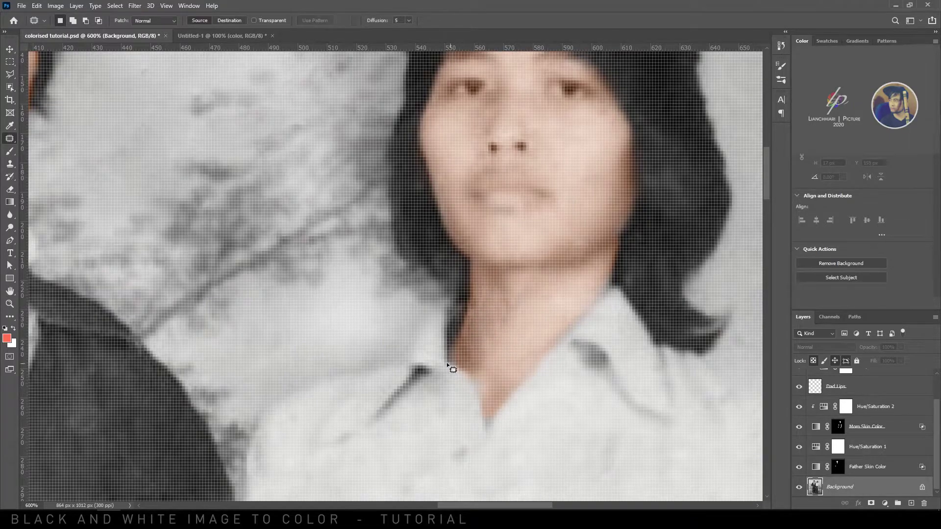
Step: Add a new layer above Hue/Saturation 3 and name it Mom Lips
key("ctrl+0")
key("ctrl+plus")
left_click_drag(542, 155, 518, 302)
key("v")
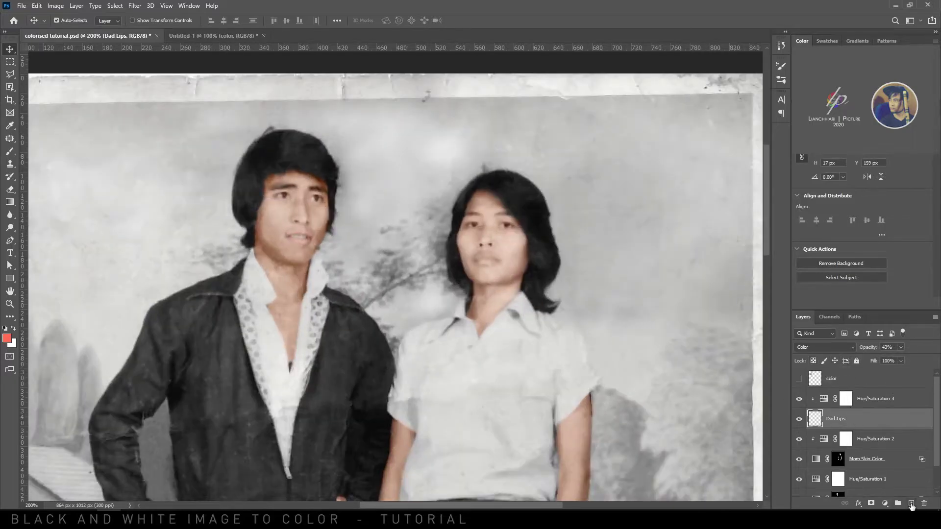
left_click(910, 503)
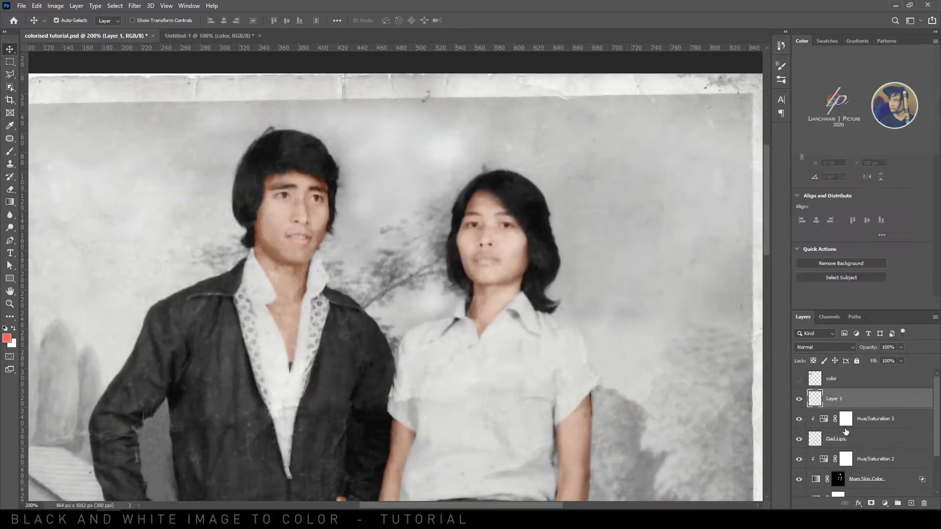
double_click(836, 399)
type("Mom Lips")
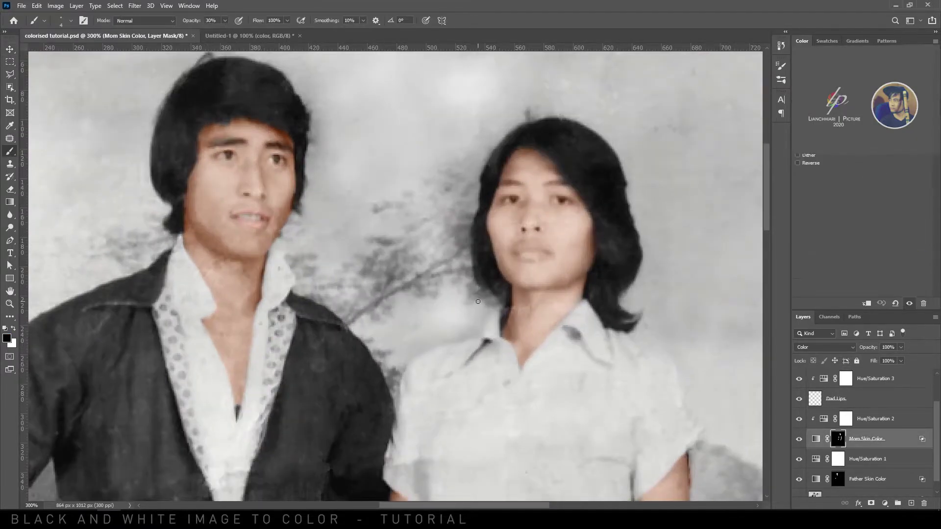
Step: Set Mom Lips to the Color blend mode and paint the woman's lips coral red with the brush at 100% opacity
scroll(510, 303, "up", 2)
scroll(510, 303, "up", 1)
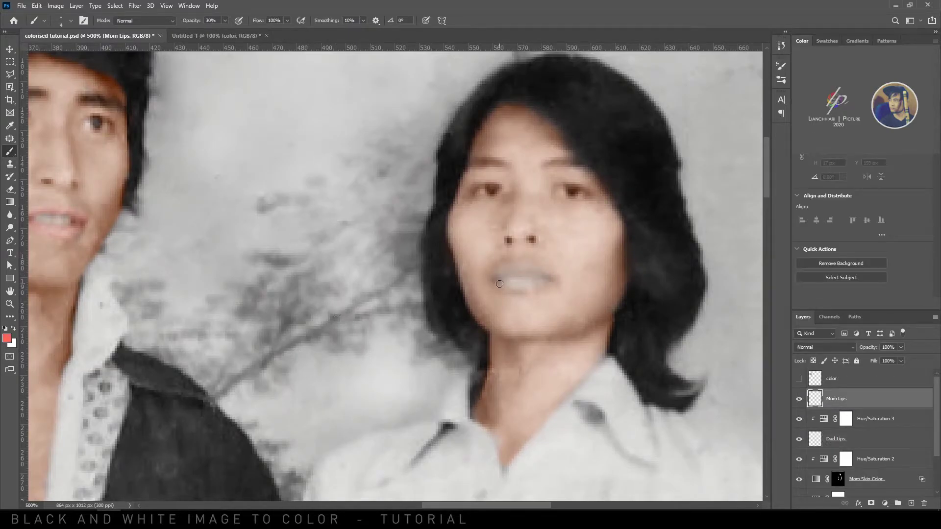
left_click(825, 347)
left_click(814, 496)
left_click_drag(509, 285, 504, 281)
left_click_drag(226, 20, 258, 27)
left_click_drag(546, 276, 521, 265)
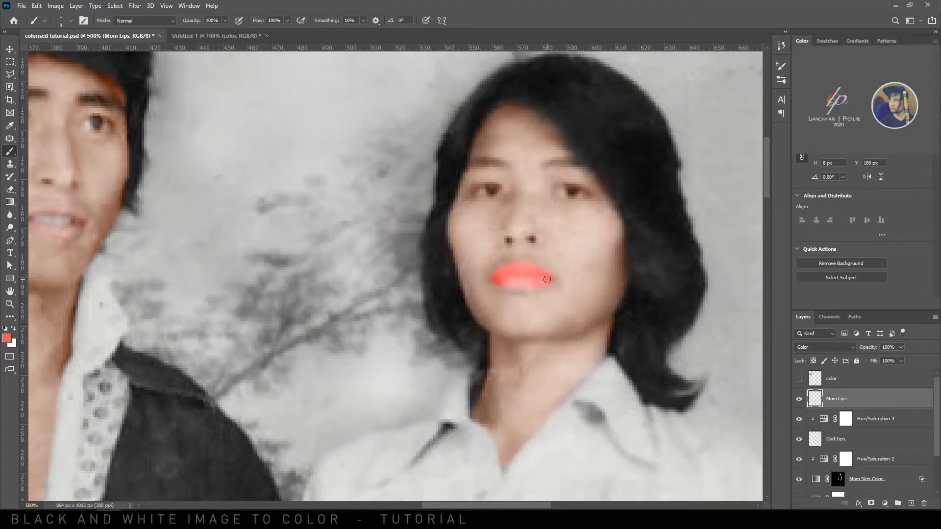
Step: Lower the opacity of the Mom Lips layer to soften the lip color, judging it against the whole portrait
left_click(902, 348)
left_click_drag(930, 359, 901, 359)
key("ctrl+minus")
key("ctrl+minus")
key("ctrl+minus")
key("ctrl+minus")
key("ctrl+plus")
key("ctrl+minus")
key("ctrl+plus")
left_click(901, 348)
Step: Add a Hue/Saturation adjustment clipped to Mom Lips and target its color range by sampling the woman's lips
left_click(885, 503)
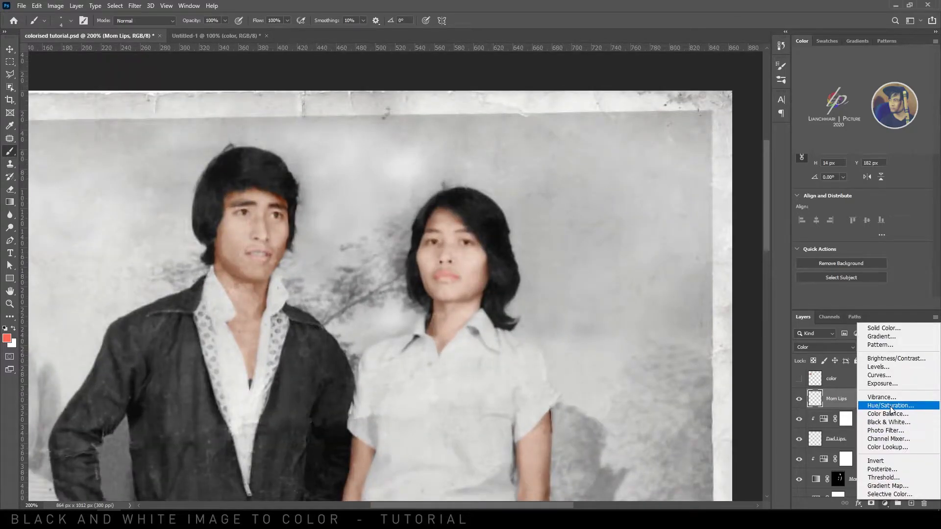
left_click(863, 412)
key("ctrl+alt+g")
left_click(803, 154)
left_click(456, 272)
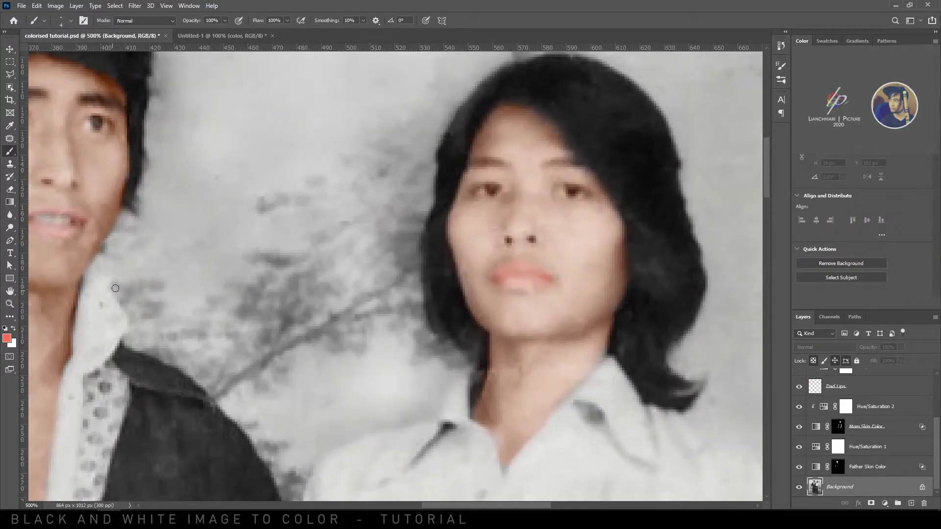
Step: Dodge the woman's upper lip on the Background layer with range Midtones and 18% exposure, and lower the exposure to 6%
left_click(10, 227)
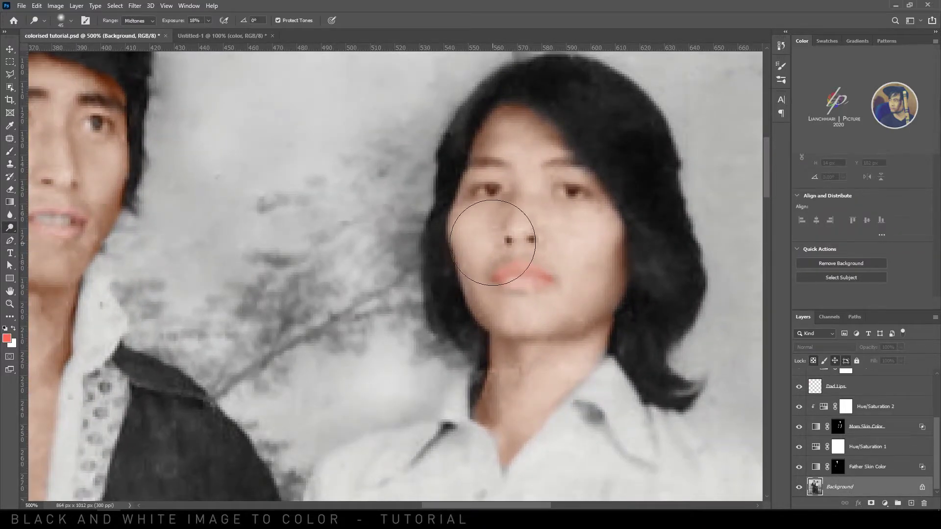
key("ctrl+plus")
left_click_drag(527, 256, 571, 261)
key("ctrl+minus")
key("ctrl+minus")
key("ctrl+minus")
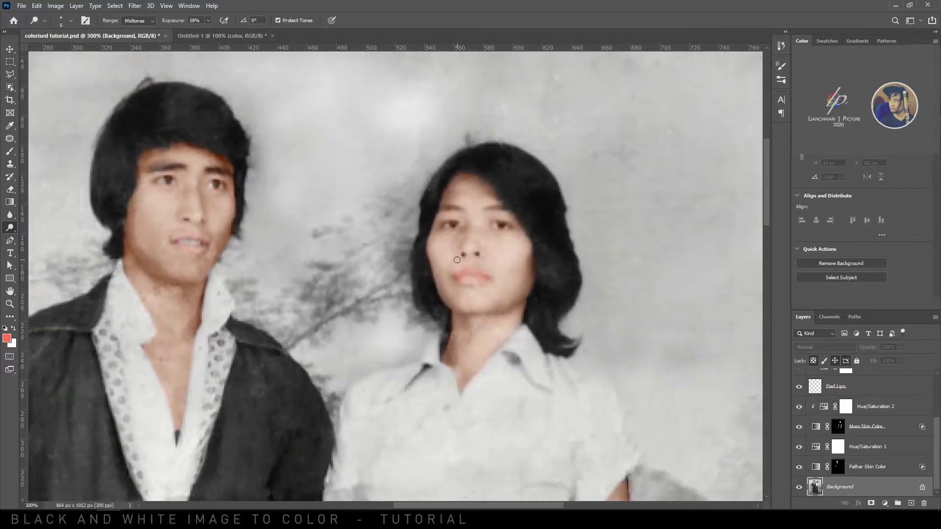
left_click(208, 20)
left_click_drag(204, 32, 196, 31)
Step: Add a layer named Hairs in the Color blend mode and choose a dark red foreground color
key("ctrl+0")
scroll(512, 183, "up", 3)
scroll(525, 237, "down", 2)
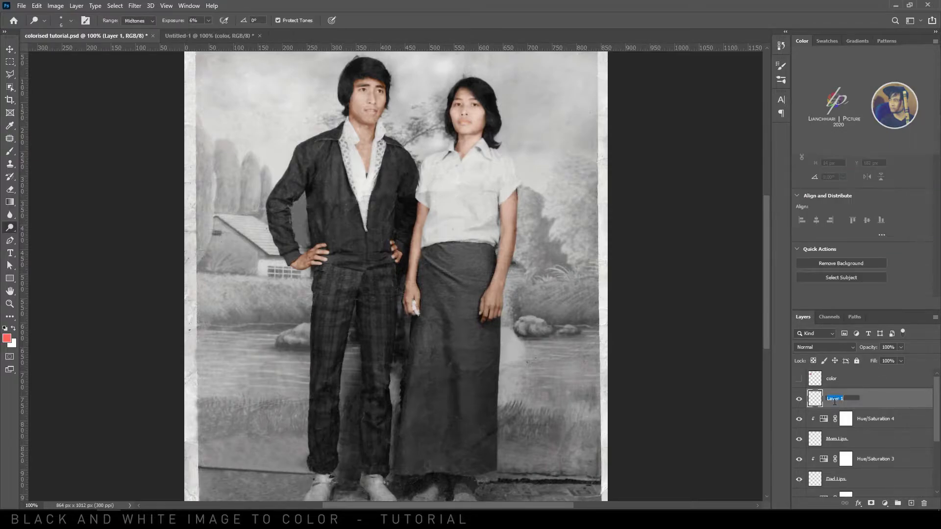
left_click(825, 347)
left_click(808, 493)
left_click(7, 338)
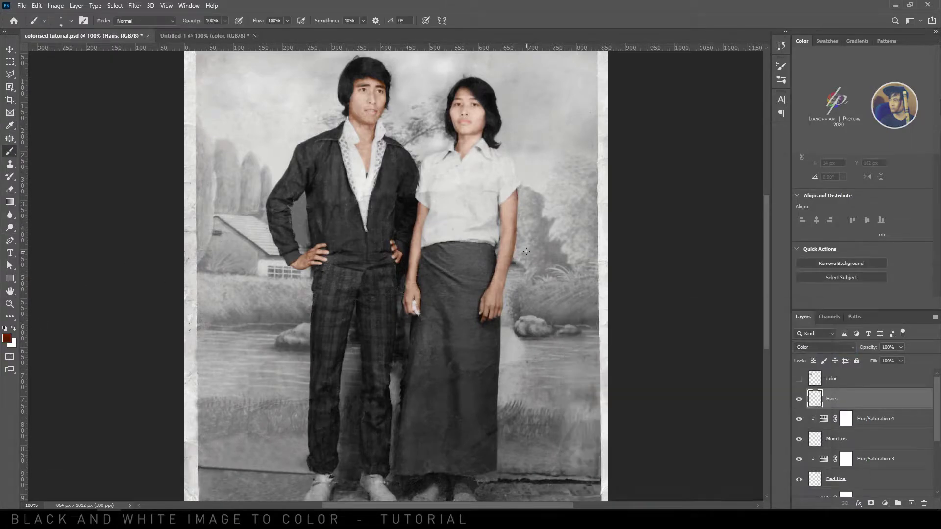
Step: Add a layer mask to Hairs and paint the man's hair dark red on the layer
scroll(310, 180, "up", 3)
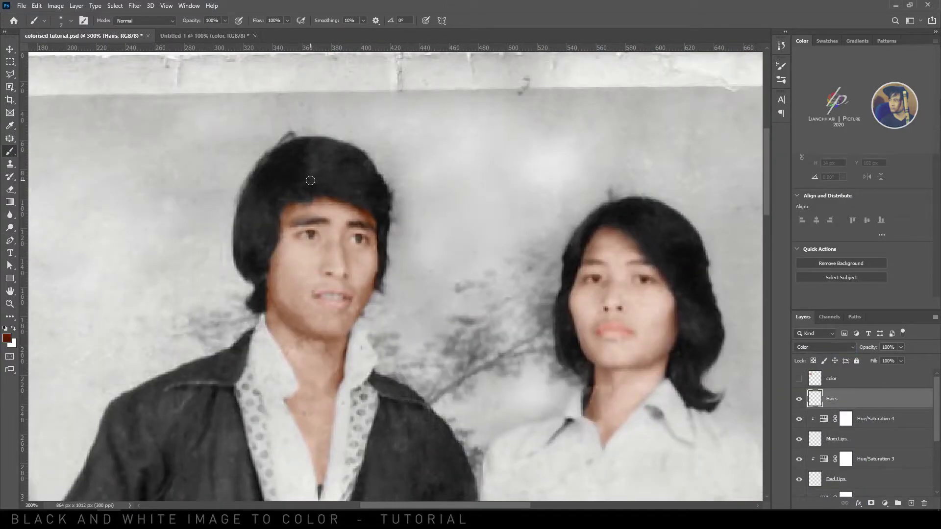
left_click(870, 503)
key("bracketleft")
mouse_move(323, 164)
left_mouse_down()
mouse_move(298, 149)
mouse_move(242, 258)
mouse_move(264, 230)
left_mouse_up()
left_click_drag(259, 192, 310, 198)
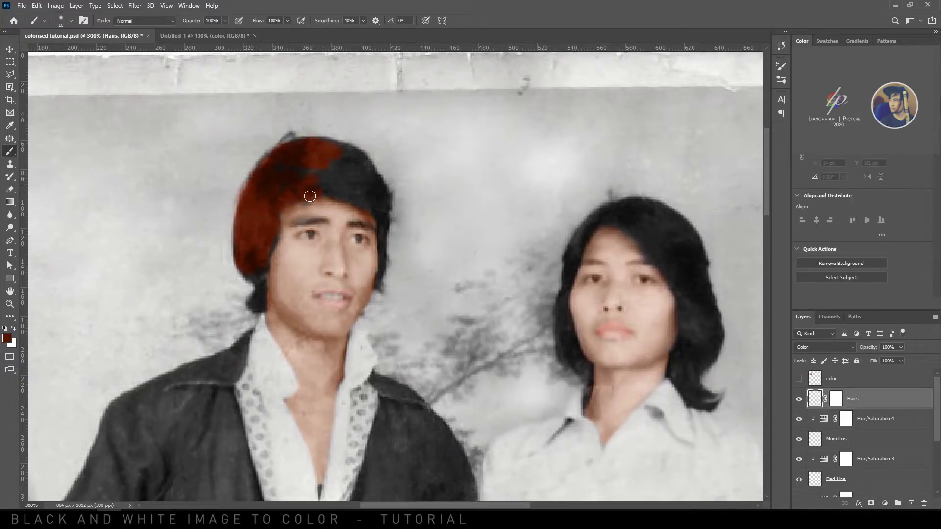
mouse_move(370, 179)
left_mouse_down()
mouse_move(341, 150)
mouse_move(270, 180)
mouse_move(241, 248)
mouse_move(269, 242)
mouse_move(256, 306)
mouse_move(252, 246)
mouse_move(276, 187)
mouse_move(275, 229)
left_mouse_up()
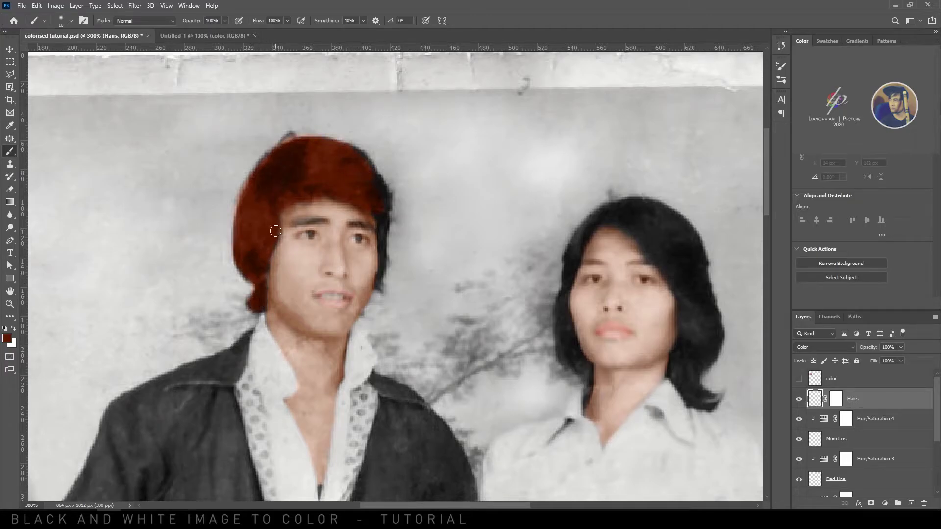
key("bracketleft")
key("bracketleft")
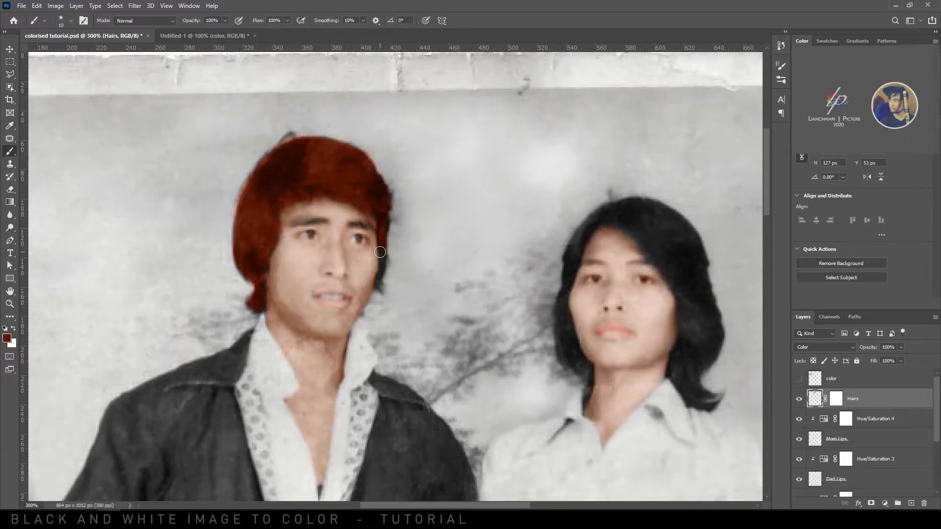
Step: Paint the woman's hair dark red on the Hairs layer, down to the ends at her collar
mouse_move(646, 234)
left_mouse_down()
mouse_move(677, 290)
mouse_move(693, 263)
left_mouse_up()
mouse_move(592, 223)
left_mouse_down()
mouse_move(565, 293)
mouse_move(573, 364)
mouse_move(561, 315)
mouse_move(564, 352)
mouse_move(565, 326)
left_mouse_up()
left_click_drag(683, 309, 680, 346)
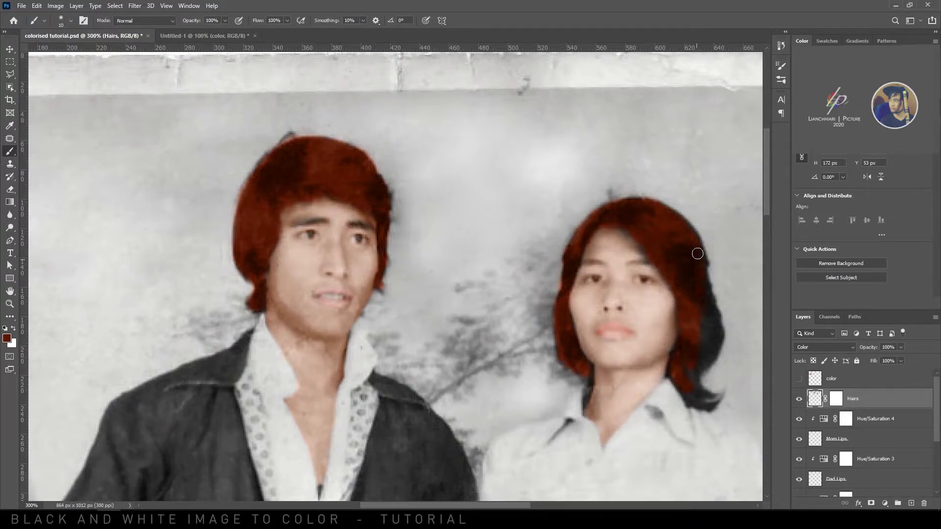
left_click_drag(687, 390, 678, 369)
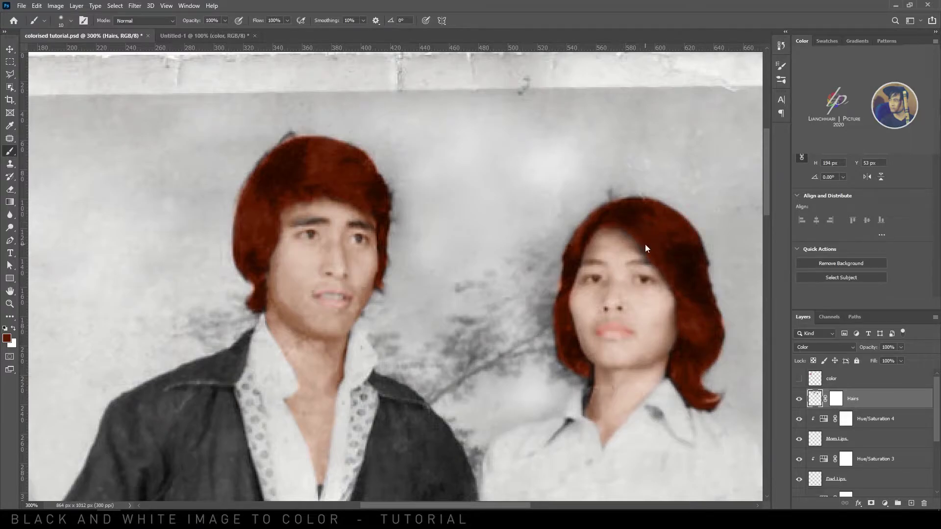
Step: Reduce Hairs to 27% opacity and split its Blend If sliders for the underlying layer at 0/63 and 188/255
key("ctrl+backslash")
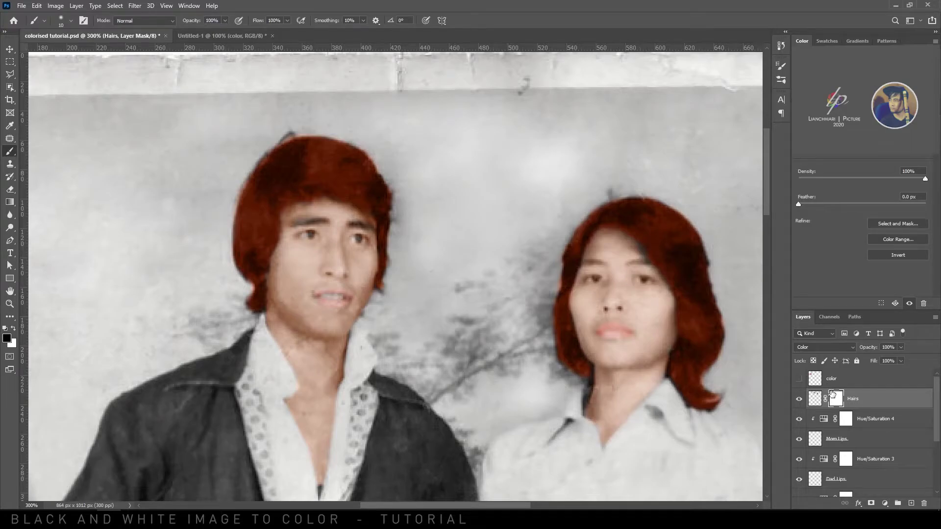
key("ctrl+minus")
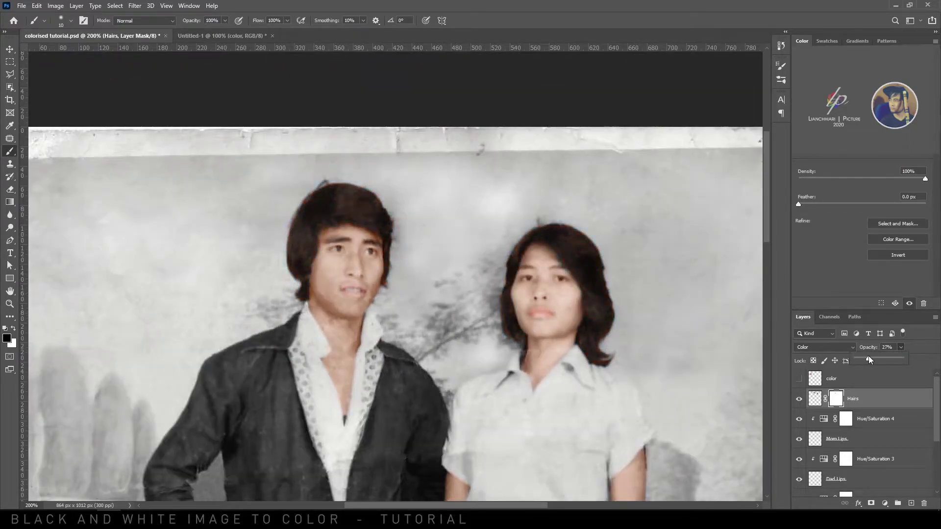
left_click_drag(691, 376, 706, 377)
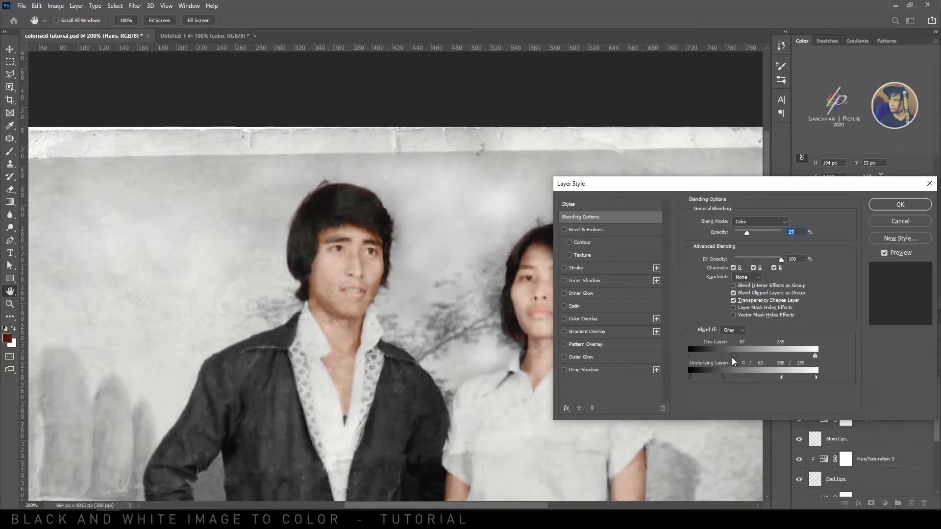
key("Return")
key("b")
key("ctrl+0")
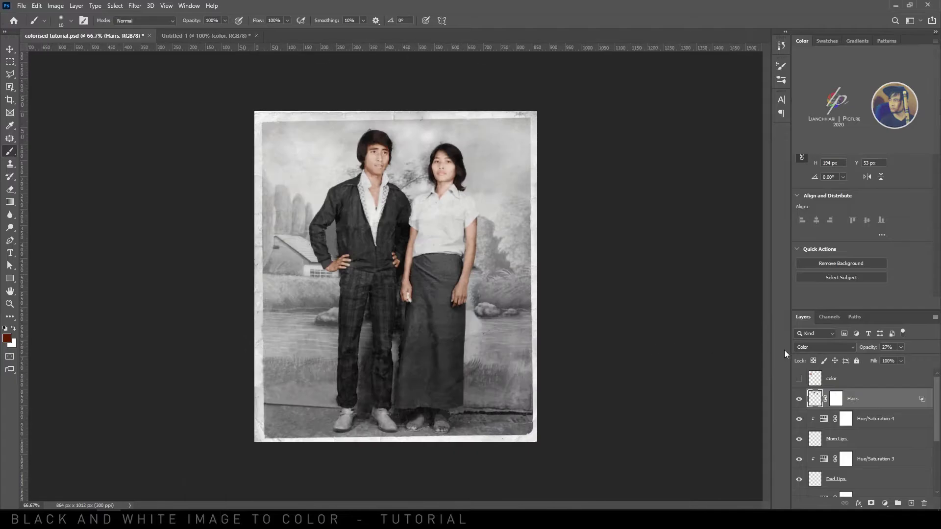
Step: Set Hairs to 25% opacity and clip a Hue/Saturation adjustment to it with lowered saturation and slightly raised lightness
key("ctrl+1")
left_click(900, 360)
left_click(885, 503)
left_click(829, 399)
left_click_drag(862, 194, 852, 194)
mouse_move(862, 215)
left_mouse_down()
mouse_move(877, 216)
mouse_move(865, 216)
left_mouse_up()
left_click(917, 156)
left_click(862, 352)
key("ctrl+minus")
Step: Add a new layer named Pants above Hue/Saturation 5 and set it to the Soft Light blend mode
left_click(911, 503)
double_click(834, 399)
type("Pa")
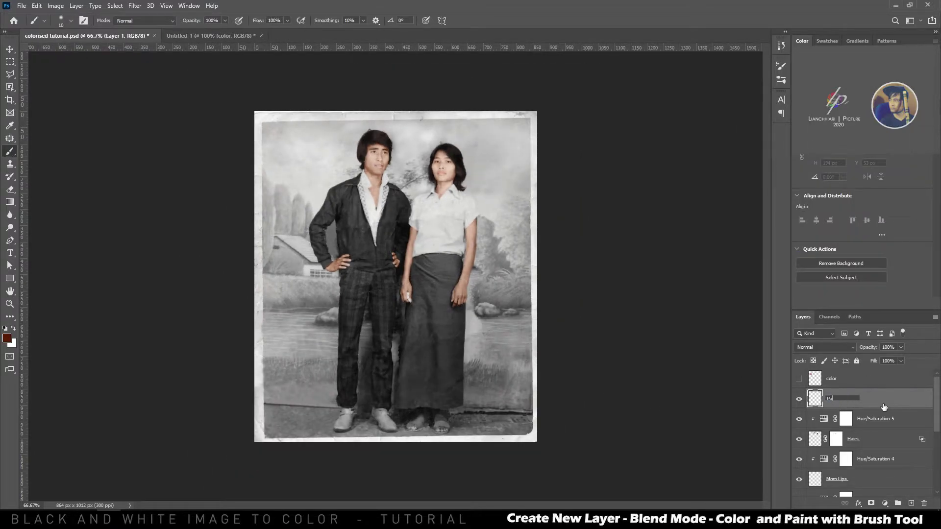
key("Return")
left_click(841, 347)
left_click(815, 392)
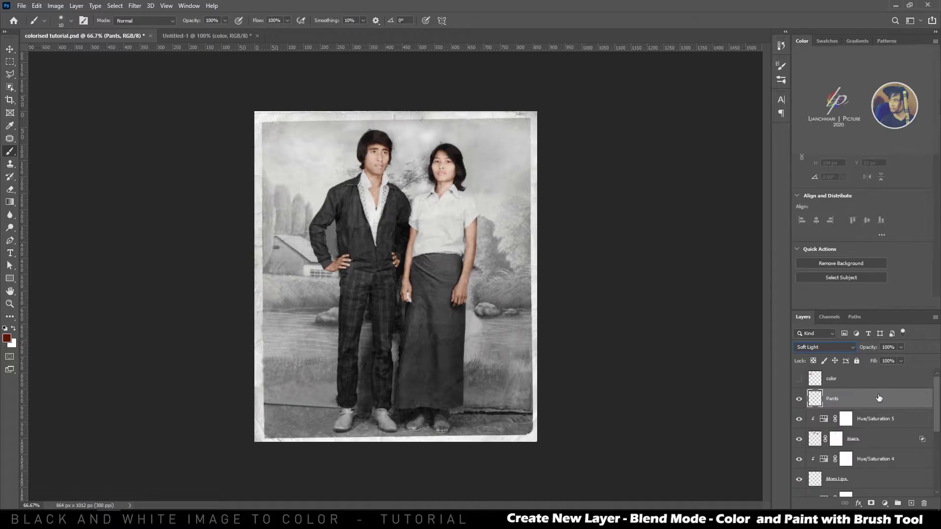
Step: Choose a dark blue foreground color for painting the man's pants
left_click(6, 338)
left_click(708, 391)
key("Return")
Step: Add a layer mask to Pants, switch its blend mode to Color, and make the layer's pixels active for painting
key("ctrl+plus")
key("ctrl+plus")
left_click(871, 504)
left_click(821, 348)
left_click(811, 496)
left_click(816, 437)
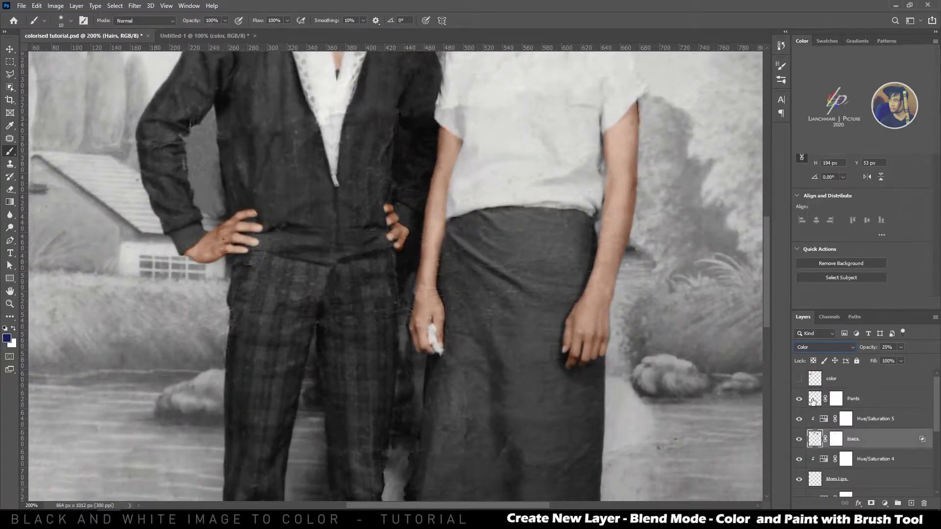
left_click(815, 399)
Step: Paint the man's right trouser leg dark blue on the Pants layer, from the waist down to the hem
left_click_drag(354, 380, 427, 336)
key("ctrl+plus")
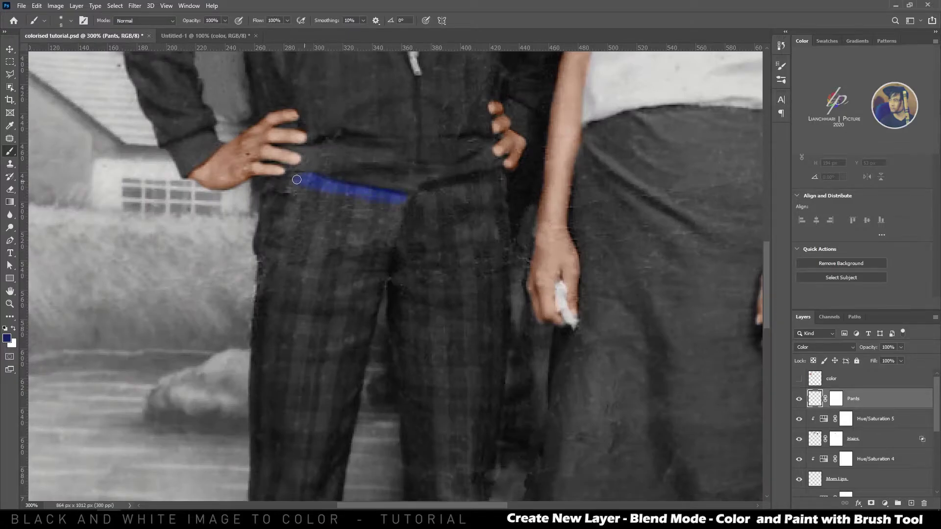
mouse_move(310, 205)
left_mouse_down()
mouse_move(316, 242)
mouse_move(332, 246)
mouse_move(370, 210)
mouse_move(270, 224)
mouse_move(263, 242)
left_mouse_up()
mouse_move(286, 323)
left_mouse_down()
mouse_move(357, 290)
mouse_move(308, 343)
left_mouse_up()
left_click_drag(314, 349, 351, 233)
left_click_drag(303, 157, 300, 200)
mouse_move(346, 291)
left_mouse_down()
mouse_move(366, 275)
mouse_move(391, 181)
left_mouse_up()
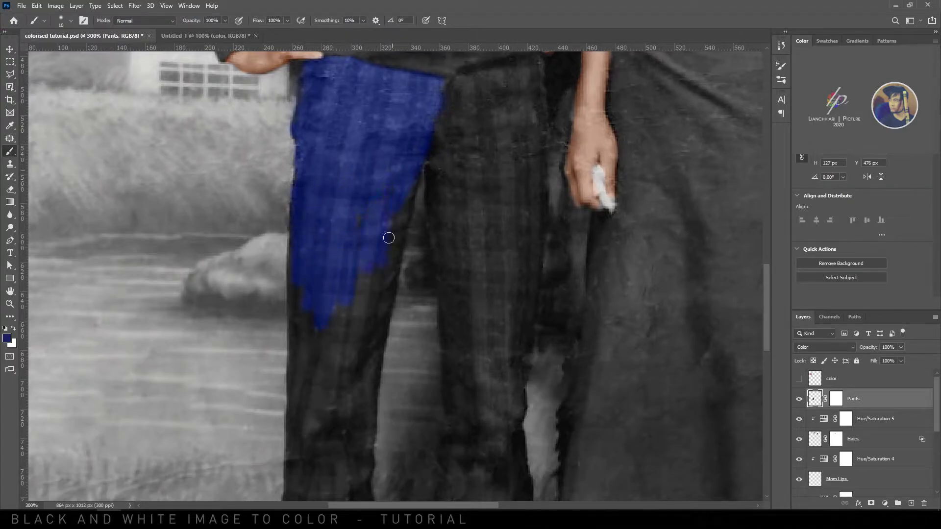
mouse_move(355, 264)
left_mouse_down()
mouse_move(388, 278)
mouse_move(370, 382)
left_mouse_up()
left_click_drag(351, 380, 359, 258)
mouse_move(370, 279)
left_mouse_down()
mouse_move(349, 287)
mouse_move(329, 185)
mouse_move(326, 284)
mouse_move(304, 110)
left_mouse_up()
key("bracketright")
key("bracketleft")
mouse_move(319, 274)
left_mouse_down()
mouse_move(351, 371)
mouse_move(381, 247)
left_mouse_up()
left_click_drag(403, 127, 381, 204)
left_click_drag(351, 247, 399, 91)
left_click_drag(399, 298, 405, 251)
left_click_drag(330, 250, 334, 218)
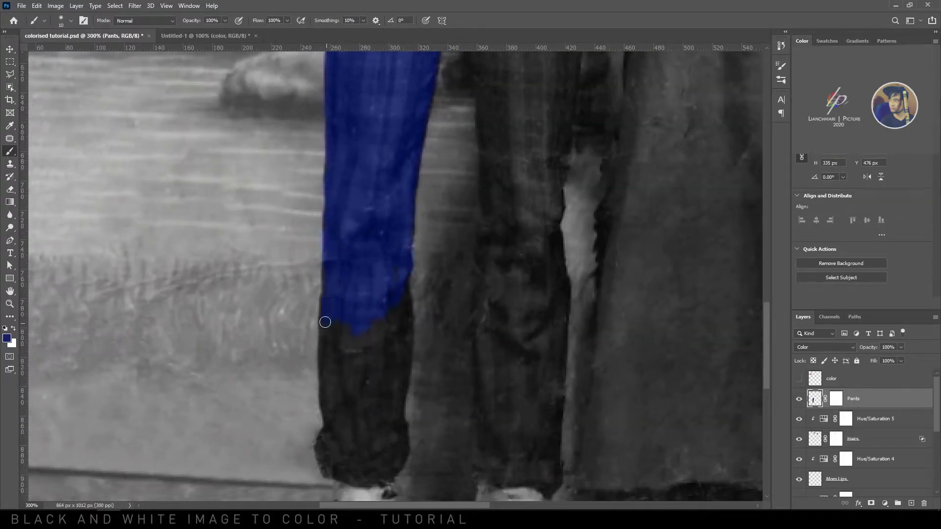
left_click_drag(364, 340, 354, 258)
left_click_drag(338, 247, 319, 266)
Step: Finish the lower end of the man's right trouser leg and paint his left trouser leg dark blue from waist to thigh
mouse_move(377, 278)
left_mouse_down()
mouse_move(392, 367)
mouse_move(315, 385)
mouse_move(333, 358)
mouse_move(368, 390)
mouse_move(353, 348)
mouse_move(390, 377)
mouse_move(360, 324)
mouse_move(317, 354)
mouse_move(315, 259)
mouse_move(317, 319)
left_mouse_up()
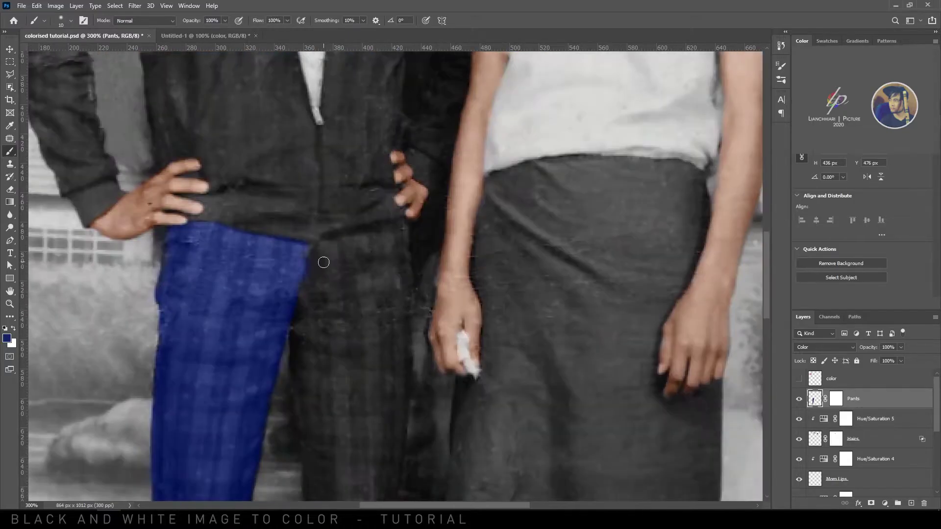
mouse_move(322, 263)
left_mouse_down()
mouse_move(399, 231)
mouse_move(402, 284)
left_mouse_up()
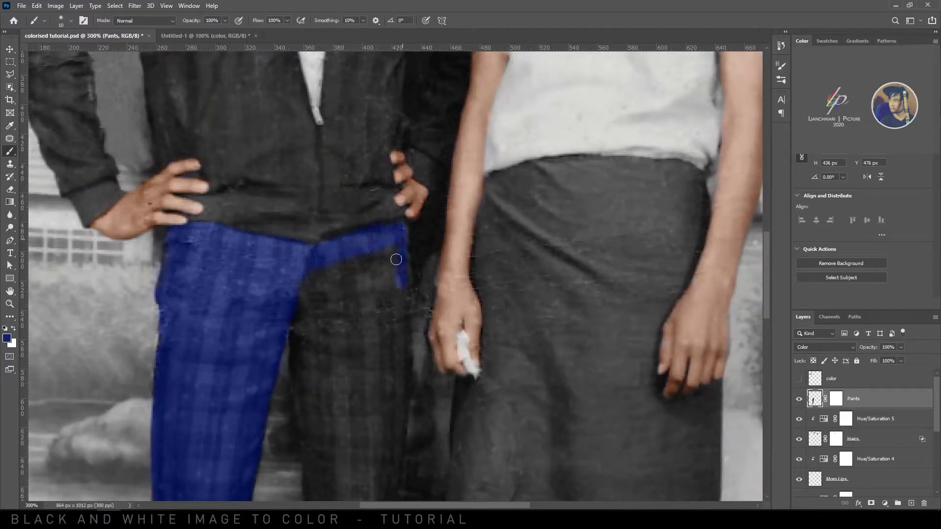
mouse_move(317, 258)
left_mouse_down()
mouse_move(300, 310)
mouse_move(363, 395)
mouse_move(395, 309)
left_mouse_up()
scroll(387, 307, "down", 3)
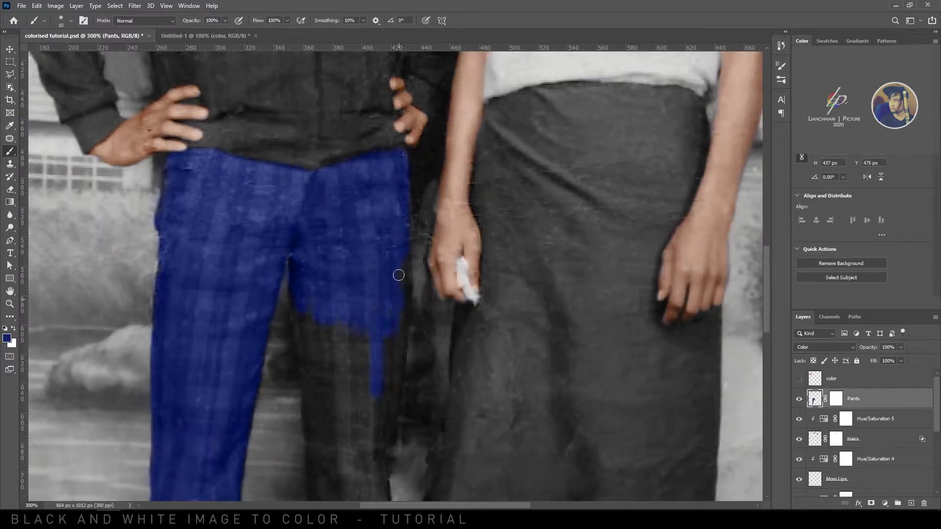
Step: Paint the rest of the man's left trouser leg dark blue from the thigh down to the hem
scroll(363, 323, "down", 5)
left_click_drag(326, 211, 329, 316)
mouse_move(333, 396)
left_mouse_down()
mouse_move(384, 315)
mouse_move(367, 411)
left_mouse_up()
scroll(377, 343, "down", 4)
mouse_move(356, 264)
left_mouse_down()
mouse_move(329, 292)
mouse_move(326, 382)
mouse_move(340, 403)
mouse_move(369, 379)
mouse_move(393, 397)
left_mouse_up()
left_click_drag(380, 398, 381, 260)
mouse_move(406, 189)
left_mouse_down()
mouse_move(396, 378)
mouse_move(399, 313)
mouse_move(386, 393)
mouse_move(338, 362)
mouse_move(392, 397)
left_mouse_up()
mouse_move(385, 248)
left_mouse_down()
mouse_move(366, 321)
mouse_move(370, 369)
mouse_move(352, 349)
mouse_move(324, 259)
mouse_move(336, 315)
left_mouse_up()
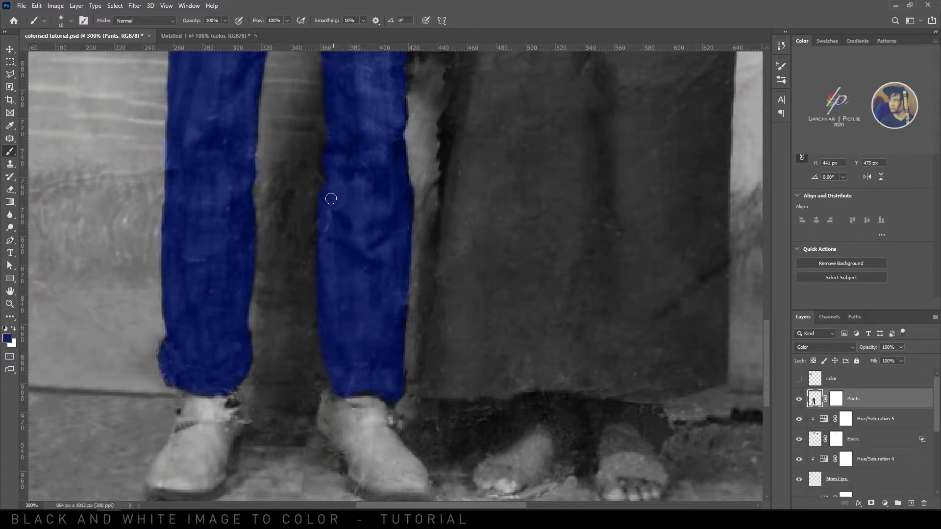
Step: Lower the Pants layer's opacity and clip a Hue/Saturation adjustment to it with hue -13, saturation +13 and lightness -24
key("ctrl+1")
left_click_drag(884, 358, 878, 358)
left_click(885, 504)
left_click(892, 408)
left_click(867, 303)
left_click_drag(862, 196, 846, 214)
mouse_move(862, 177)
left_mouse_down()
mouse_move(872, 177)
mouse_move(854, 178)
left_mouse_up()
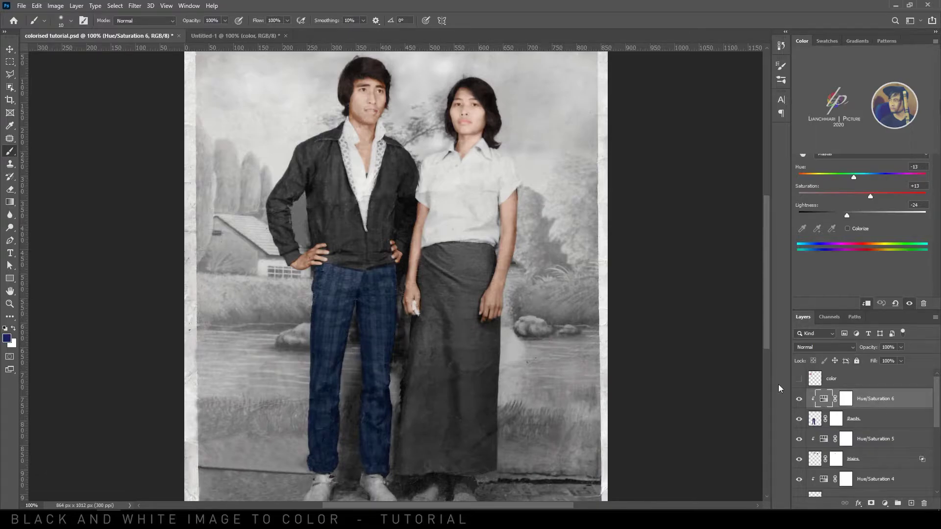
Step: Add a new layer named Pawnfen above Hue/Saturation 6 and set its blend mode to Color
left_click(911, 503)
double_click(834, 399)
type("Pawnfen")
key("Return")
key("ctrl+plus")
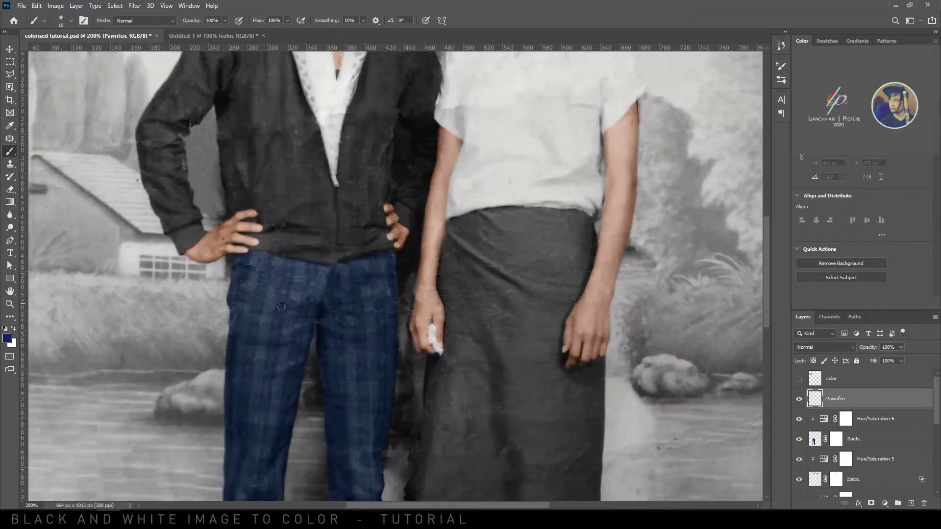
left_click(825, 348)
left_click(804, 495)
Step: Choose a green foreground color and paint the skirt's waist and its edge beside the woman's left arm on Pawnfen
left_click(9, 339)
left_click_drag(707, 410, 708, 425)
left_click(690, 406)
left_click(794, 329)
key("ctrl+plus")
mouse_move(484, 200)
left_mouse_down()
mouse_move(509, 194)
mouse_move(501, 191)
left_mouse_up()
mouse_move(665, 184)
left_mouse_down()
mouse_move(674, 287)
mouse_move(691, 226)
mouse_move(674, 243)
mouse_move(579, 203)
mouse_move(665, 194)
mouse_move(614, 192)
mouse_move(614, 222)
left_mouse_up()
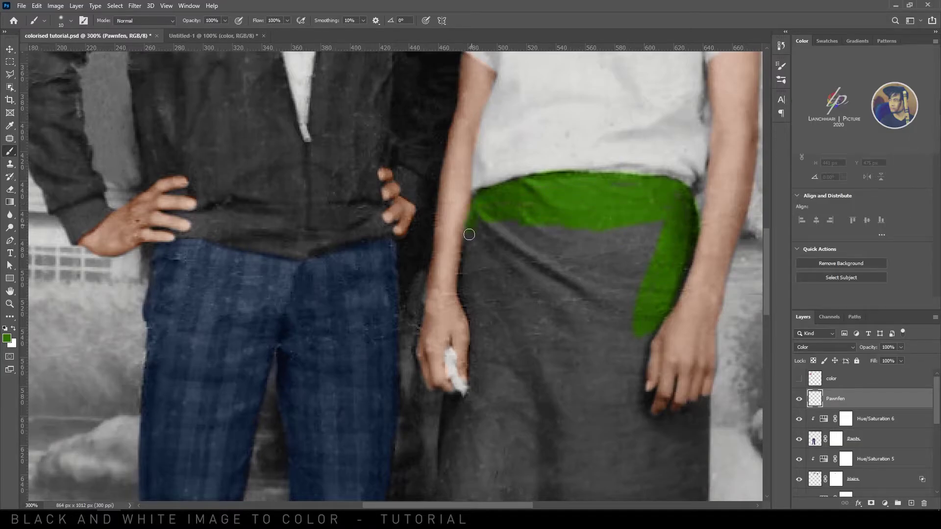
Step: Fill the upper part of the woman's skirt with green down to just below her hands, adjusting the brush size
key("bracketright")
mouse_move(507, 288)
left_mouse_down()
mouse_move(526, 272)
mouse_move(577, 298)
mouse_move(639, 267)
mouse_move(485, 332)
mouse_move(528, 275)
left_mouse_up()
key("bracketleft")
key("bracketleft")
key("bracketleft")
scroll(641, 235, "down", 2)
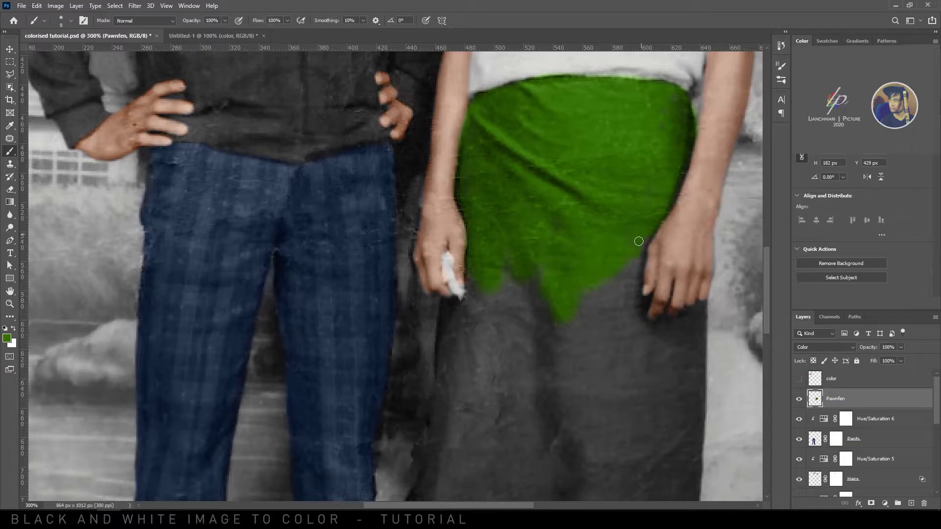
mouse_move(535, 262)
left_mouse_down()
mouse_move(468, 307)
mouse_move(488, 317)
mouse_move(524, 378)
mouse_move(571, 385)
mouse_move(614, 337)
mouse_move(635, 271)
left_mouse_up()
key("bracketleft")
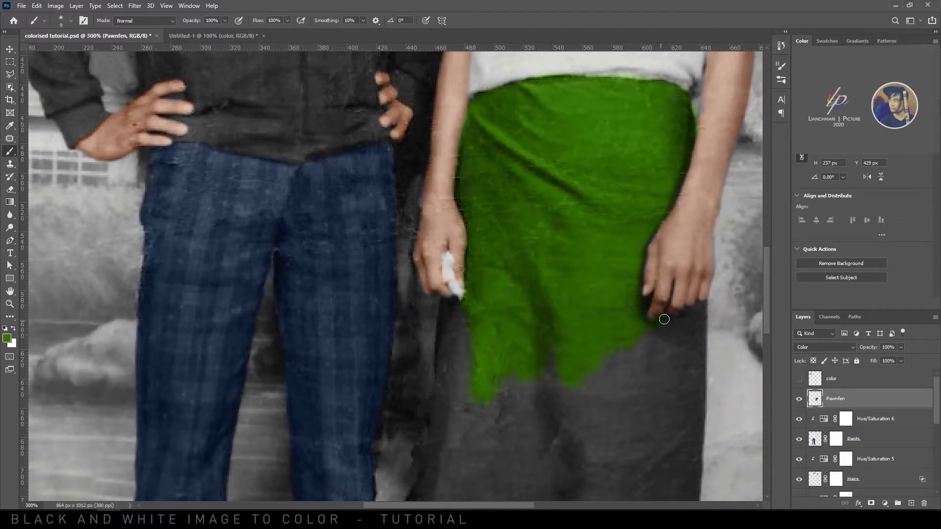
left_click_drag(700, 315, 619, 352)
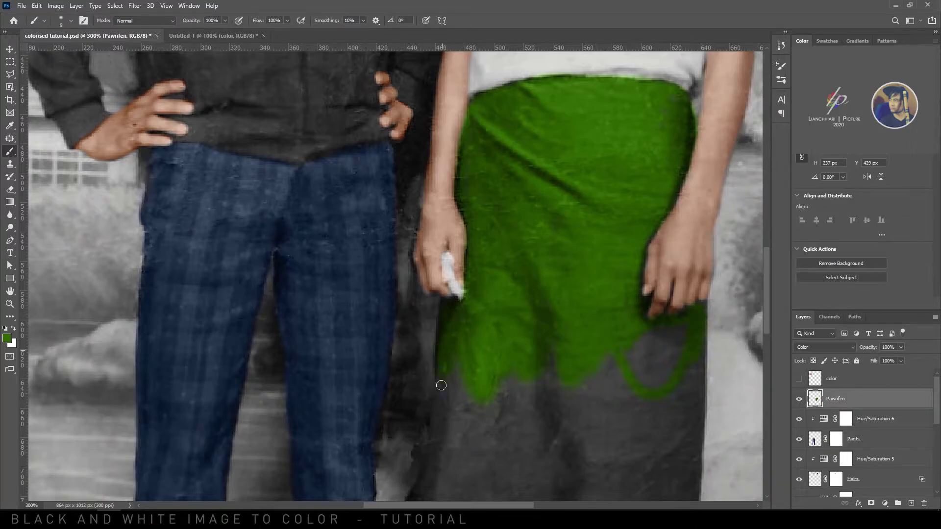
Step: Paint the middle part of the skirt green, covering the area below the woman's hands across its full width
scroll(442, 384, "down", 5)
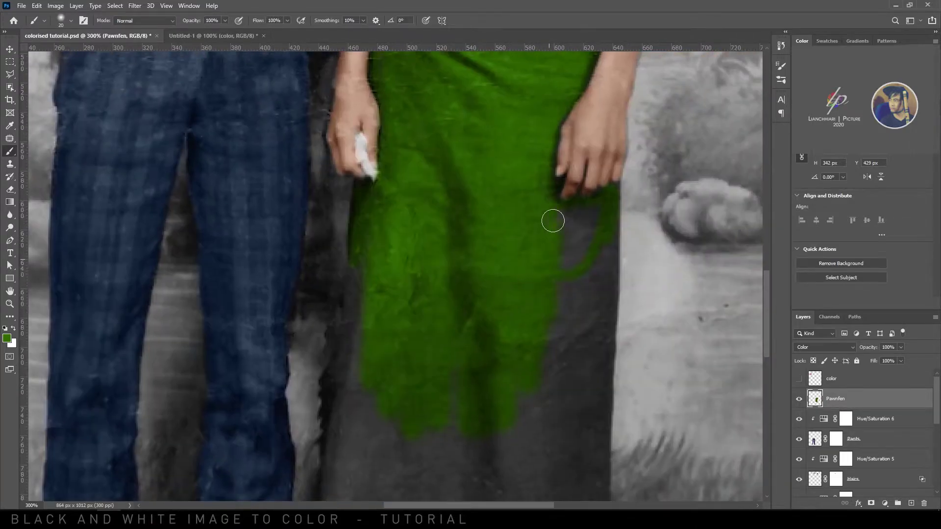
mouse_move(553, 221)
left_mouse_down()
mouse_move(590, 208)
mouse_move(579, 228)
mouse_move(592, 272)
mouse_move(610, 229)
mouse_move(602, 309)
mouse_move(582, 325)
left_mouse_up()
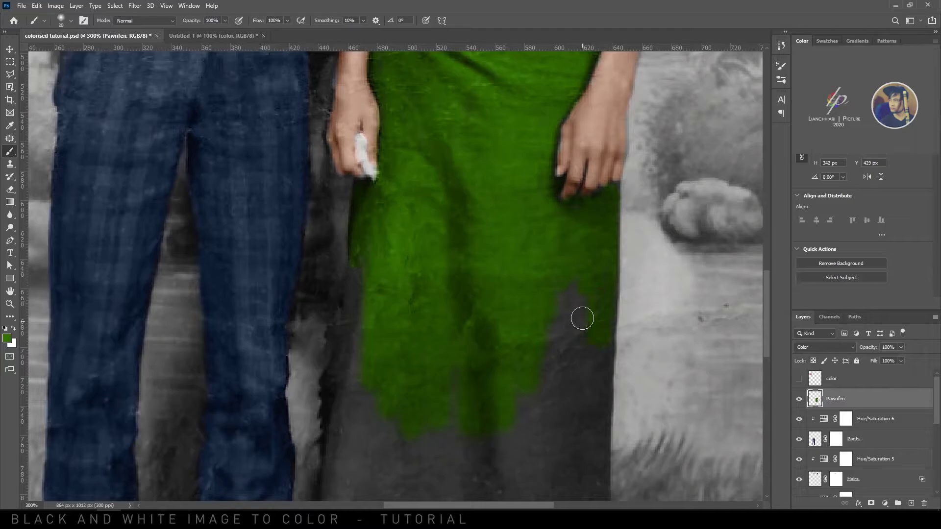
scroll(602, 267, "down", 3)
mouse_move(576, 256)
left_mouse_down()
mouse_move(600, 375)
mouse_move(565, 223)
mouse_move(491, 358)
mouse_move(464, 362)
mouse_move(385, 308)
mouse_move(448, 378)
mouse_move(412, 398)
mouse_move(505, 419)
left_mouse_up()
mouse_move(359, 378)
left_mouse_down()
mouse_move(448, 336)
mouse_move(437, 248)
mouse_move(448, 157)
mouse_move(457, 155)
mouse_move(502, 172)
mouse_move(480, 317)
mouse_move(499, 186)
left_mouse_up()
key("bracketleft")
key("bracketleft")
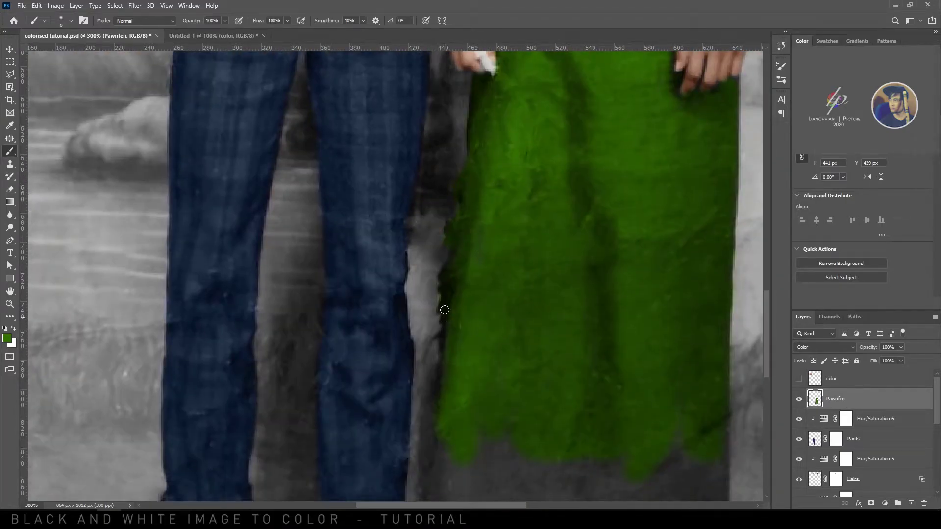
Step: Outline the skirt's hem and lower sides in green and fill the remaining gray area above the hem
scroll(441, 333, "down", 3)
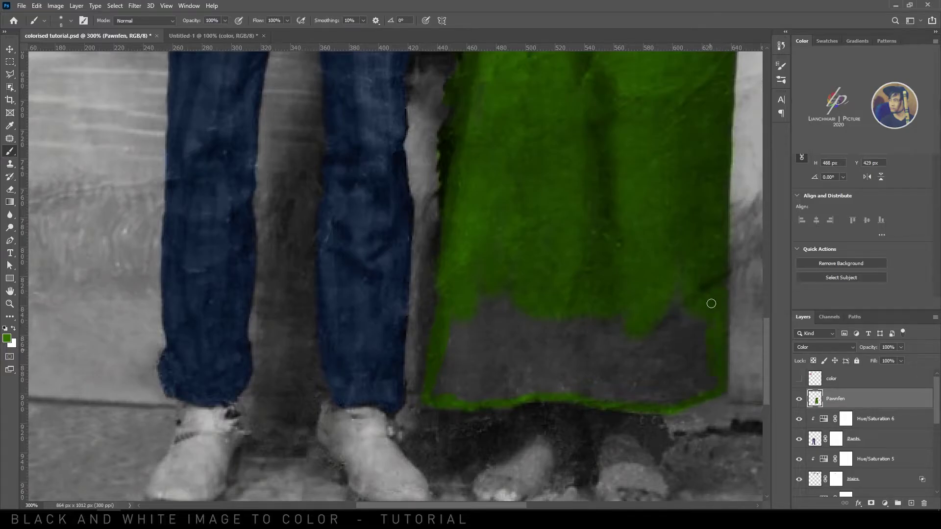
key("bracketright")
mouse_move(684, 372)
left_mouse_down()
mouse_move(613, 366)
mouse_move(618, 380)
mouse_move(673, 285)
mouse_move(506, 337)
mouse_move(526, 349)
mouse_move(485, 379)
mouse_move(517, 392)
mouse_move(479, 398)
mouse_move(437, 386)
mouse_move(459, 319)
mouse_move(470, 375)
mouse_move(506, 308)
left_mouse_up()
key("bracketright")
Step: Add a layer mask to Pawnfen and use a smaller black brush on the green spill along the skirt's edge beside the man's trousers
left_click_drag(487, 78, 416, 258)
key("ctrl+plus")
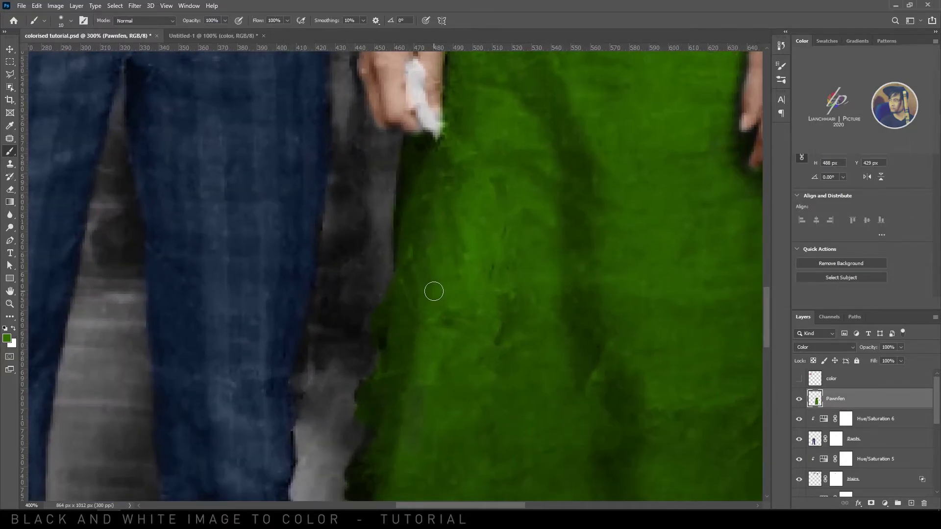
key("ctrl+plus")
key("ctrl+plus")
left_click_drag(392, 334, 443, 258)
left_click_drag(519, 209, 568, 67)
left_click(872, 504)
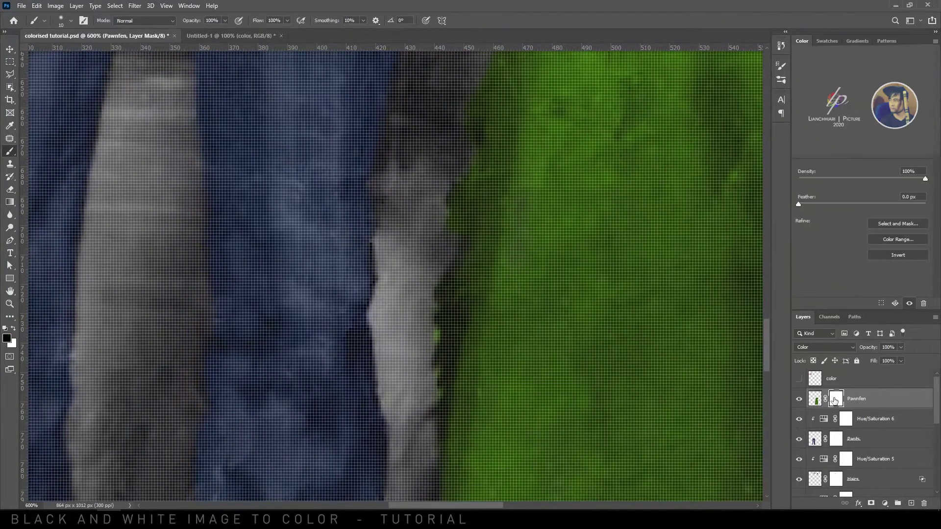
left_click_drag(387, 343, 475, 266)
key("bracketleft")
key("bracketleft")
key("bracketleft")
key("bracketleft")
key("bracketleft")
key("bracketleft")
Step: Mask off the green spill along the skirt's waistline where it meets the woman's shirt
left_click_drag(530, 172, 488, 249)
left_click_drag(583, 167, 360, 365)
left_click_drag(736, 128, 578, 304)
left_click_drag(392, 128, 274, 341)
left_click_drag(548, 88, 431, 301)
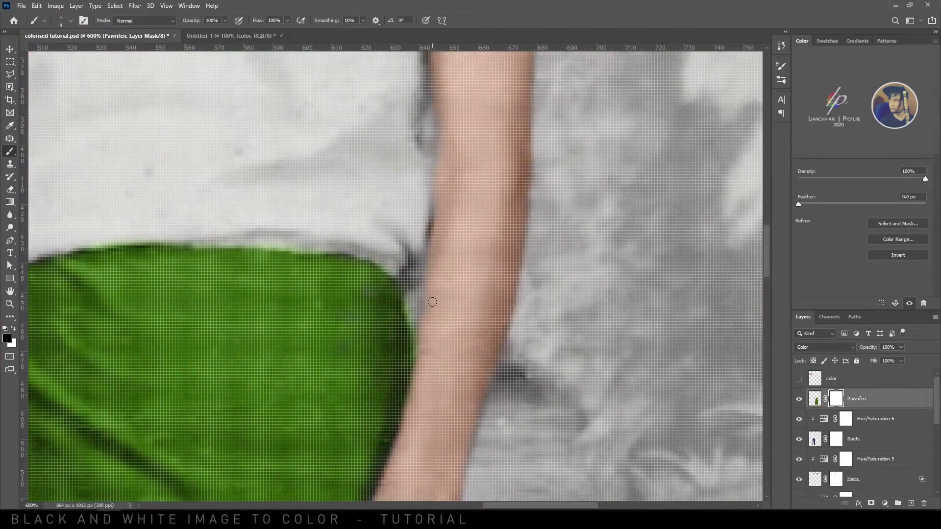
left_click_drag(340, 256, 414, 237)
left_click_drag(78, 260, 376, 234)
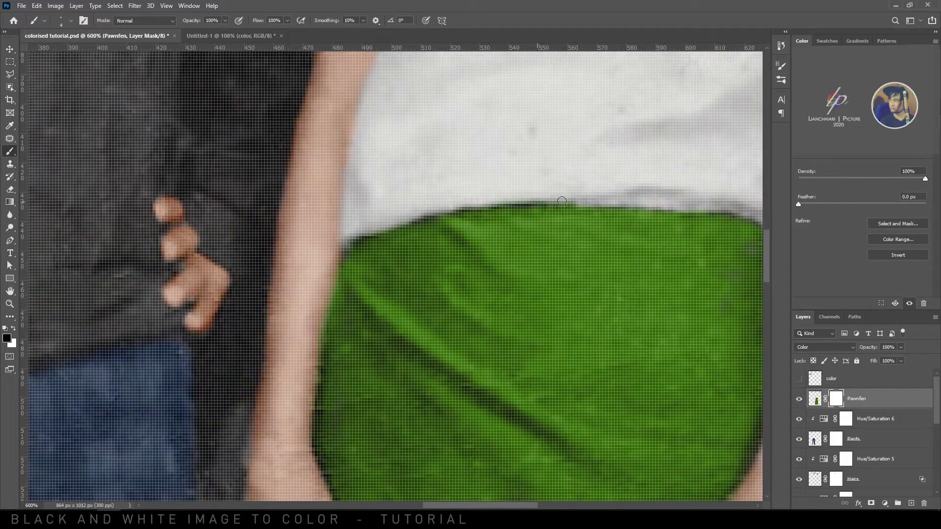
scroll(557, 201, "down", 20)
scroll(567, 256, "right", 4)
scroll(441, 280, "left", 4)
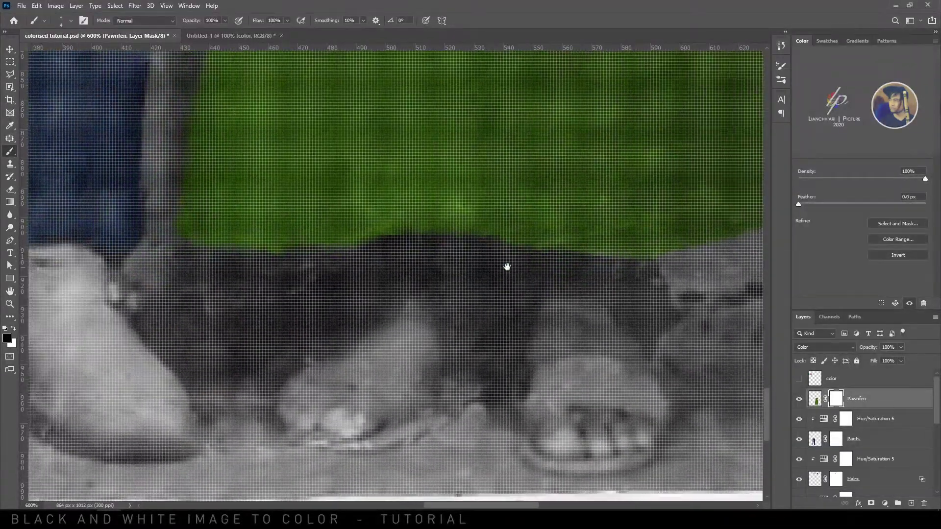
scroll(507, 267, "right", 1)
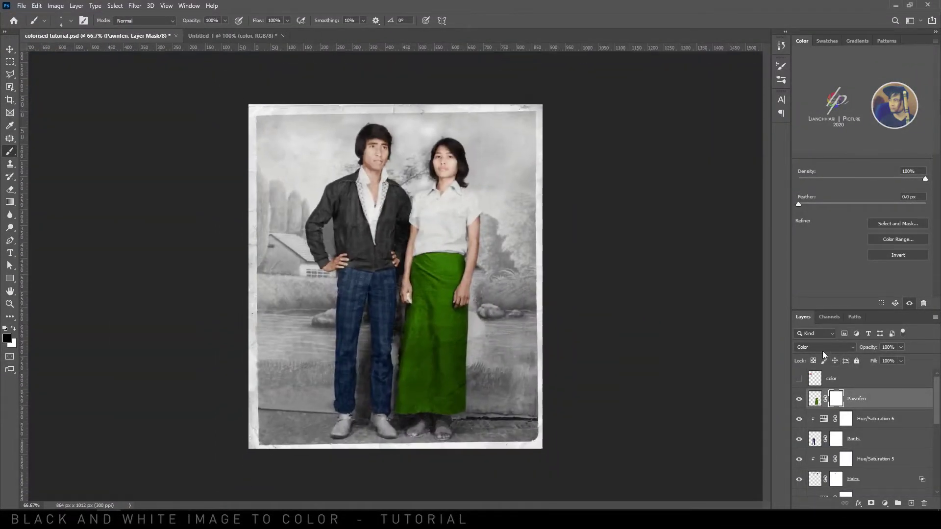
scroll(600, 249, "up", 5)
scroll(599, 249, "down", 5)
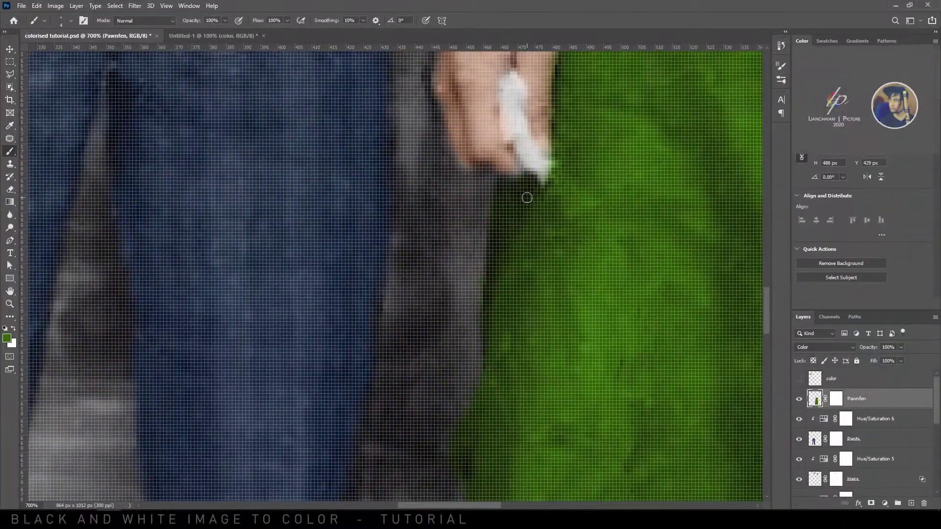
Step: Clip a Hue/Saturation adjustment to Pawnfen with hue +78, saturation -52 and lightness +15, and set Pawnfen's opacity to 90%
left_click(841, 400)
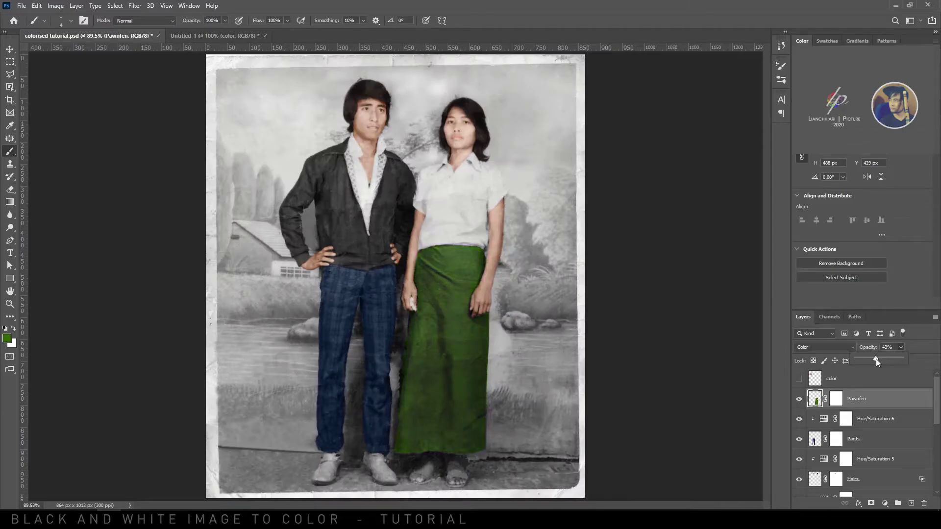
left_click(885, 504)
left_click(877, 411)
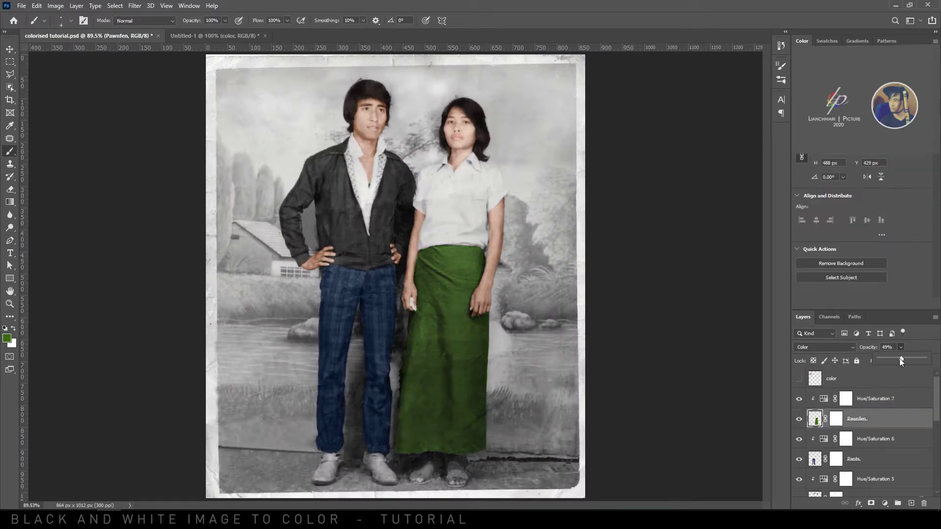
left_click(846, 399)
left_click_drag(862, 196, 897, 179)
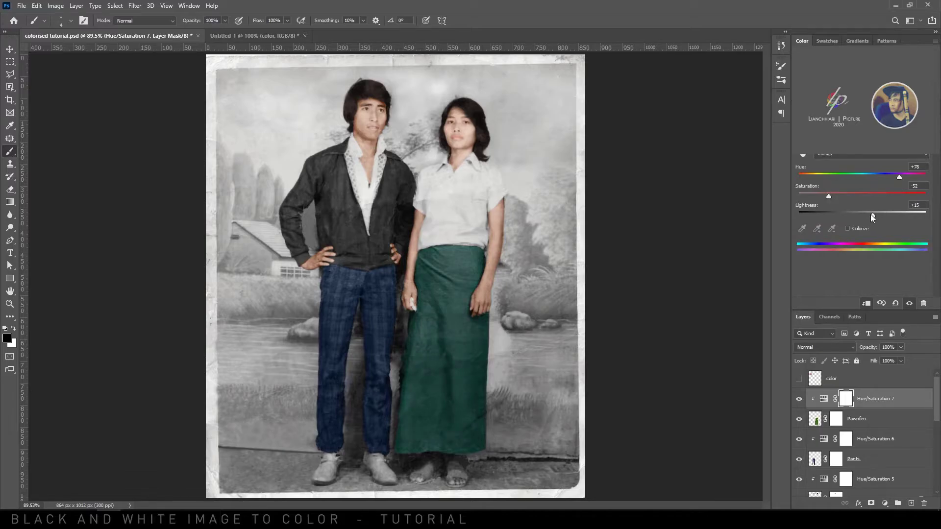
left_click(882, 419)
left_click(901, 347)
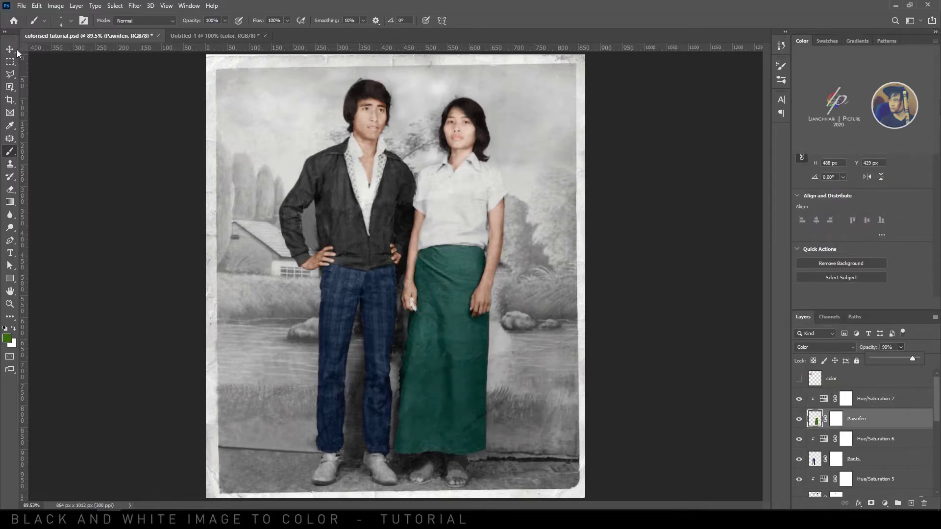
Step: Add a new layer named Mom Shirt above Hue/Saturation 7
key("v")
left_click(846, 398)
left_click(889, 505)
left_click(911, 504)
double_click(840, 401)
type("Mom Shirt")
key("Return")
Step: Add a layer mask to Mom Shirt, make the layer's pixels active, and set its blend mode to Color
left_click(871, 504)
left_click(814, 398)
left_click(833, 347)
left_click(816, 494)
Step: Choose a golden yellow foreground color and paint the collar, shoulder and sleeve on the woman's left side
left_click(7, 338)
left_click(706, 440)
left_click(691, 353)
left_click(788, 328)
key("ctrl+plus")
key("ctrl+plus")
key("ctrl+plus")
mouse_move(506, 227)
left_mouse_down()
mouse_move(496, 267)
mouse_move(469, 264)
left_mouse_up()
key("b")
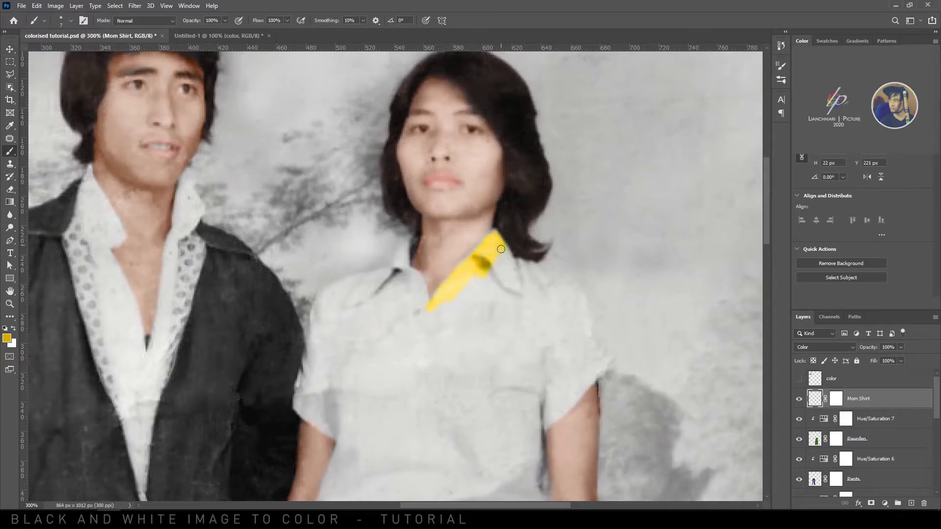
left_click_drag(601, 358, 585, 381)
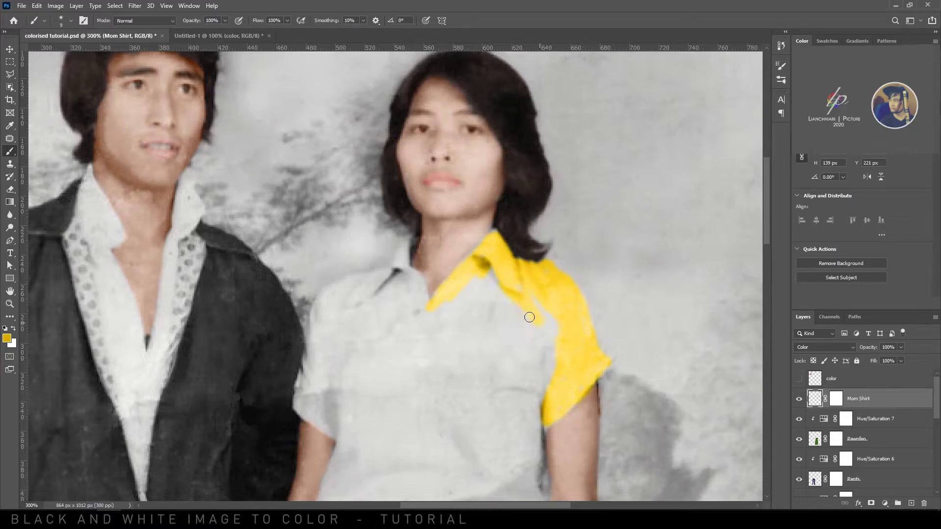
Step: Outline the shirt's collar, shoulder and sleeve on the woman's right side in yellow
scroll(485, 255, "up", 3)
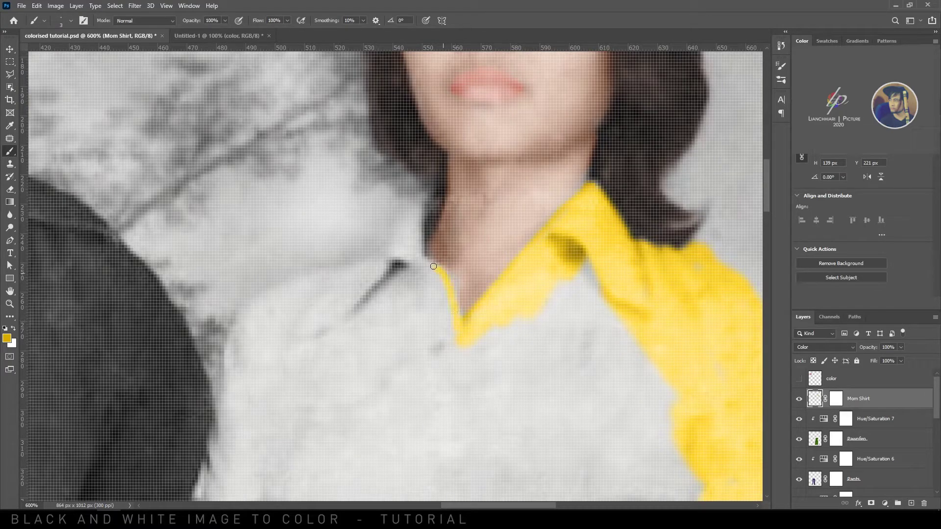
left_click_drag(226, 343, 260, 245)
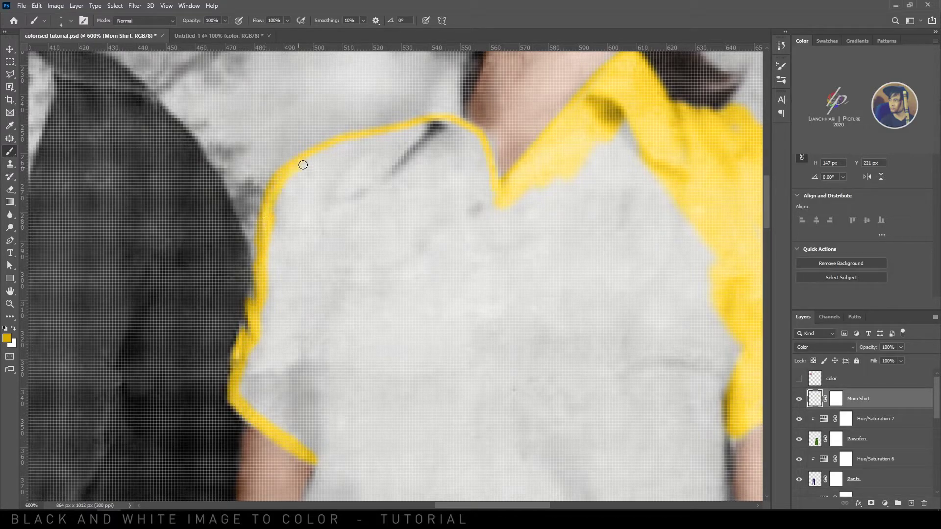
left_click_drag(301, 177, 290, 183)
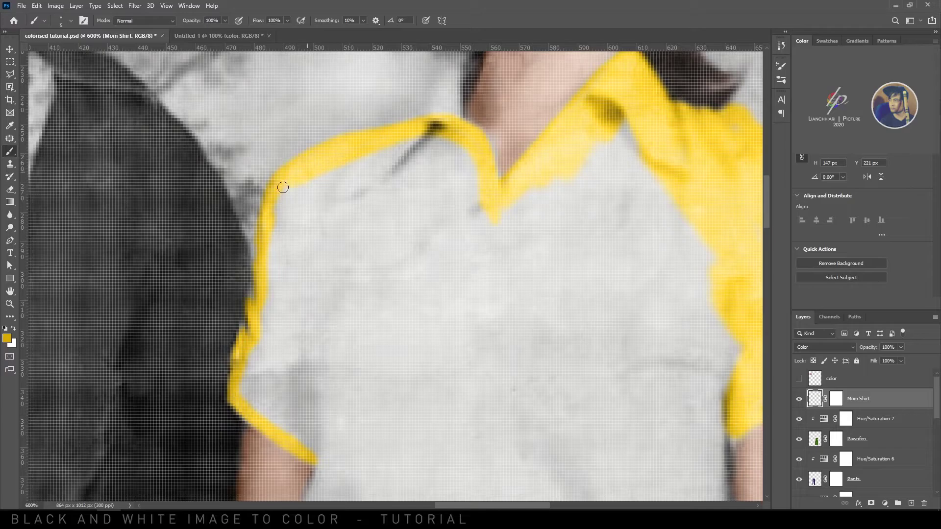
Step: Fill the rest of the woman's shirt with yellow down to the waist, saving the document along the way
key("bracketright")
mouse_move(351, 168)
left_mouse_down()
mouse_move(277, 251)
mouse_move(259, 339)
mouse_move(283, 424)
mouse_move(250, 376)
mouse_move(332, 389)
mouse_move(286, 246)
mouse_move(319, 190)
mouse_move(297, 346)
mouse_move(350, 173)
mouse_move(371, 186)
mouse_move(326, 309)
mouse_move(342, 175)
mouse_move(393, 198)
mouse_move(459, 158)
mouse_move(469, 223)
mouse_move(380, 242)
left_mouse_up()
key("ctrl+s")
key("Return")
mouse_move(419, 270)
left_mouse_down()
mouse_move(410, 195)
mouse_move(343, 355)
mouse_move(370, 312)
mouse_move(469, 220)
mouse_move(429, 288)
mouse_move(509, 217)
mouse_move(479, 196)
mouse_move(635, 121)
mouse_move(580, 171)
mouse_move(622, 163)
mouse_move(428, 310)
mouse_move(647, 174)
mouse_move(545, 271)
mouse_move(332, 405)
mouse_move(344, 427)
mouse_move(525, 314)
mouse_move(670, 248)
mouse_move(662, 191)
left_mouse_up()
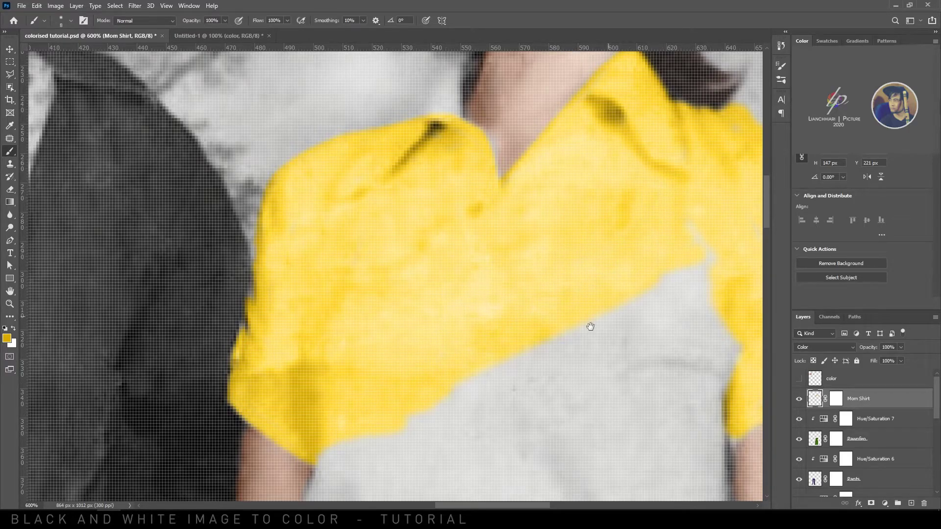
left_click_drag(618, 302, 587, 210)
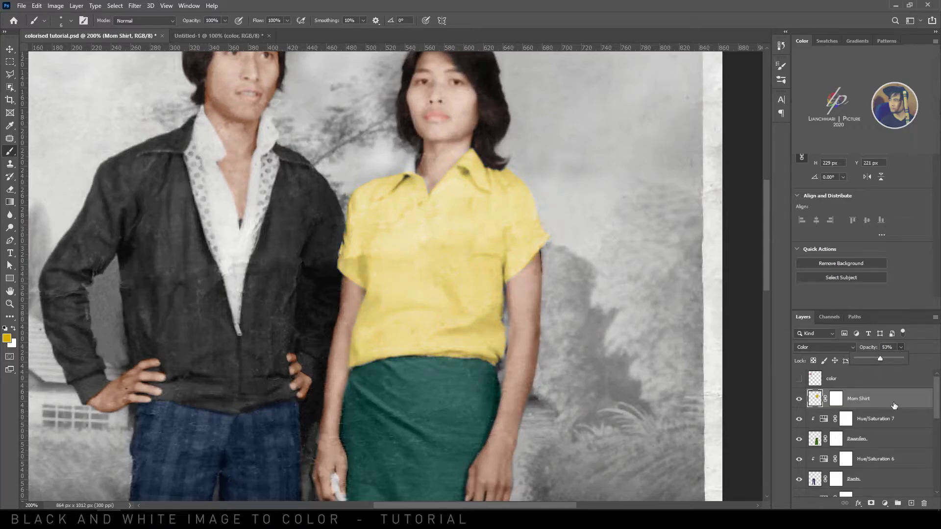
Step: Set Mom Shirt's opacity to 53% and clip a Hue/Saturation adjustment to it that shifts the shirt to pale pink
left_click(894, 415)
key("ctrl+0")
left_click(884, 504)
left_click(890, 409)
key("ctrl+alt+g")
left_click(849, 229)
left_click(847, 228)
left_click_drag(860, 178, 822, 197)
Step: Select the Mom Shirt layer and examine the recolored shirt's collar and the couple's faces up close
left_click(862, 417)
key("ctrl+plus")
key("ctrl+plus")
left_click_drag(523, 156, 463, 250)
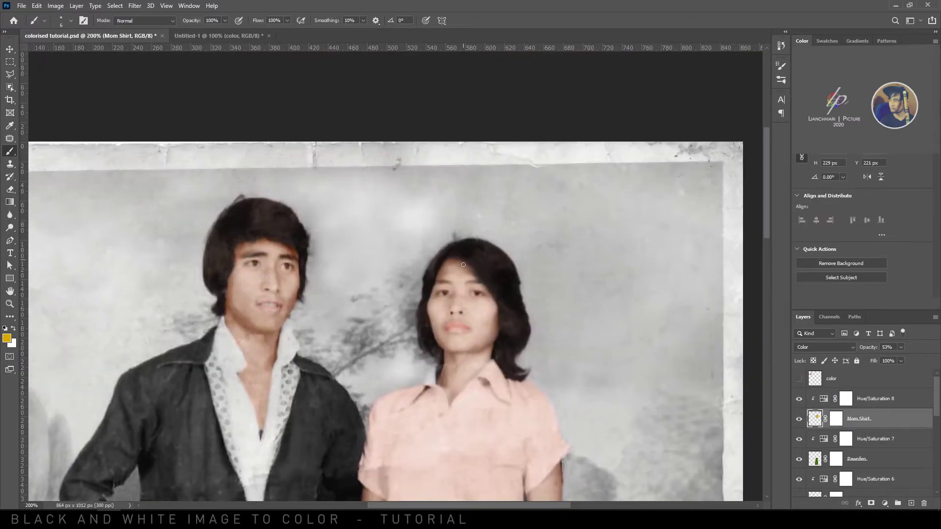
key("ctrl+plus")
key("ctrl+plus")
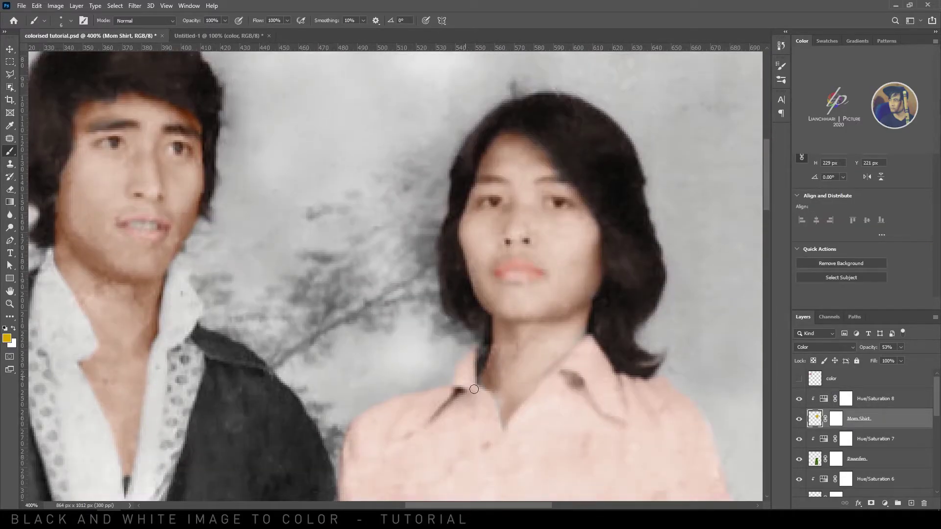
key("ctrl+minus")
key("ctrl+minus")
key("ctrl+minus")
key("ctrl+minus")
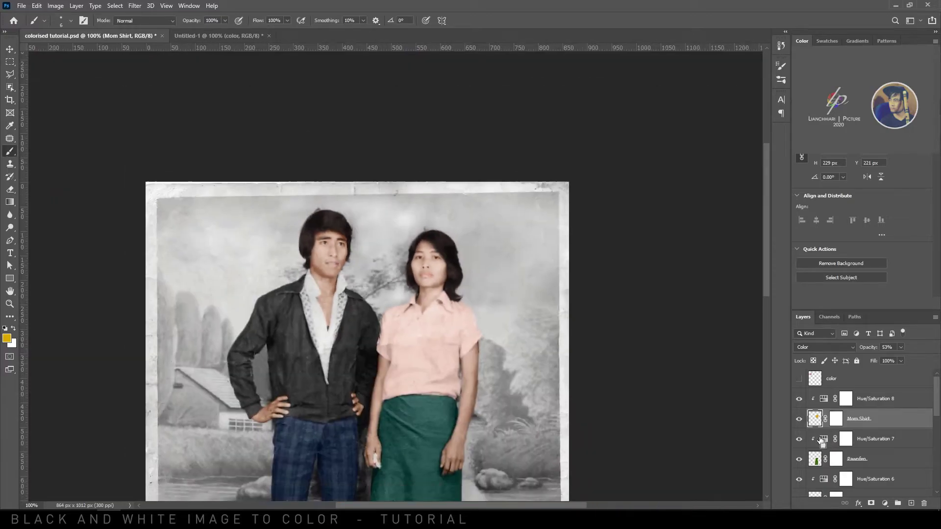
Step: Recolor the woman's shirt pale yellow in its clipped adjustment with Hue +6, Saturation -72 and Lightness +13
left_click(826, 399)
left_click_drag(840, 177, 890, 177)
left_click_drag(822, 196, 817, 196)
left_click_drag(862, 216, 870, 215)
Step: Create a layer named Dad Shoes above the shirt adjustment, with the Color blend mode and a layer mask
left_click(911, 503)
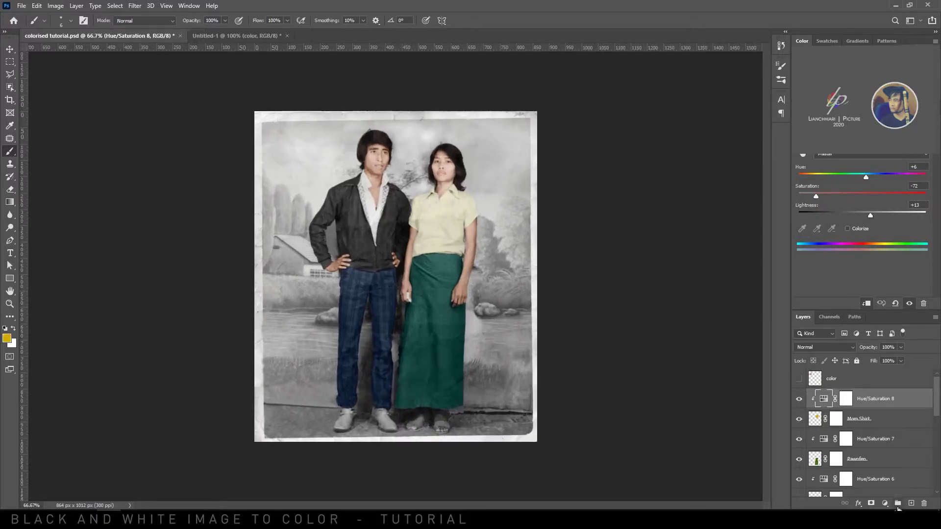
double_click(835, 400)
key("Return")
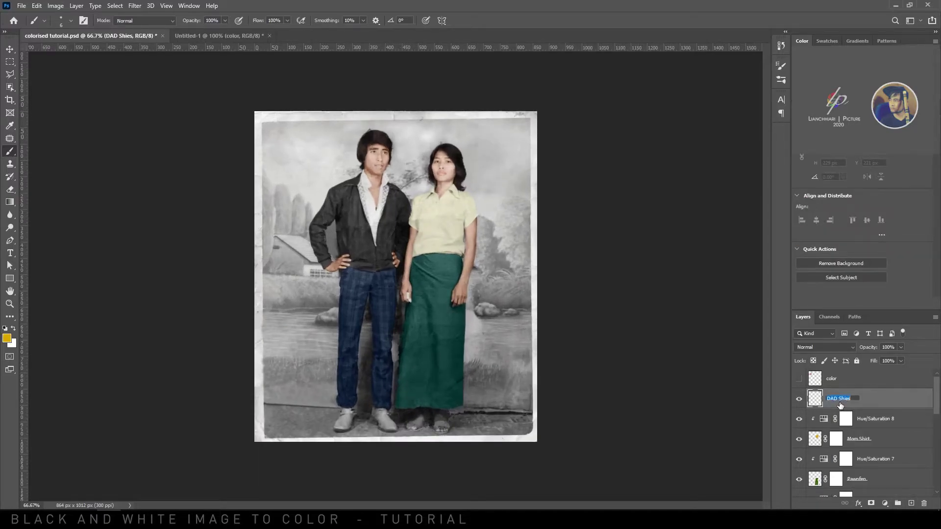
left_click(825, 347)
left_click(815, 488)
left_click(825, 347)
left_click(801, 493)
Step: Choose an orange-brown foreground color and paint the man's shoe nearest the photo's left edge
key("ctrl+plus")
key("ctrl+plus")
key("ctrl+plus")
key("ctrl+plus")
left_click_drag(140, 344, 396, 258)
left_click(7, 338)
left_click(707, 452)
left_click(706, 445)
left_click(691, 407)
left_click(793, 329)
key("b")
key("ctrl+plus")
left_click_drag(495, 196, 469, 203)
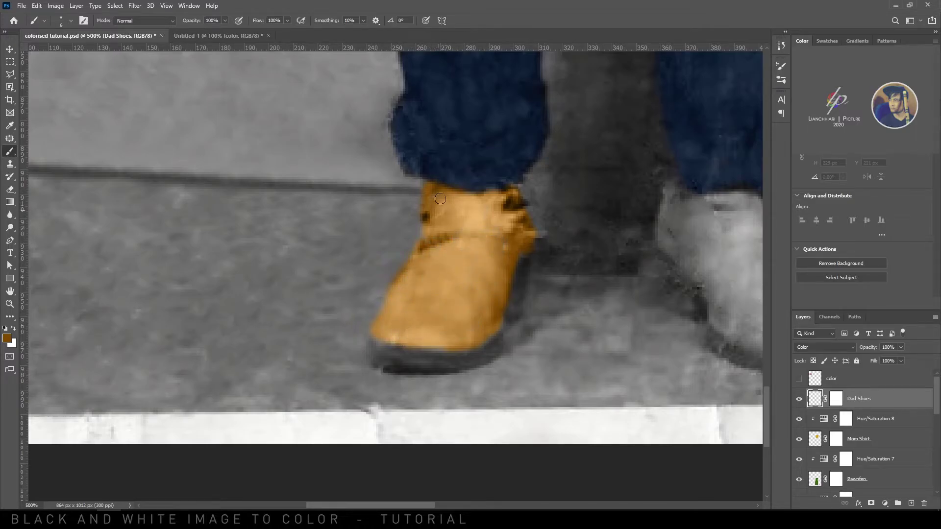
Step: Outline and fill the man's other shoe with the same orange-brown
left_click_drag(517, 246, 304, 300)
mouse_move(477, 257)
left_mouse_down()
mouse_move(450, 296)
mouse_move(500, 359)
mouse_move(560, 398)
mouse_move(622, 398)
left_mouse_up()
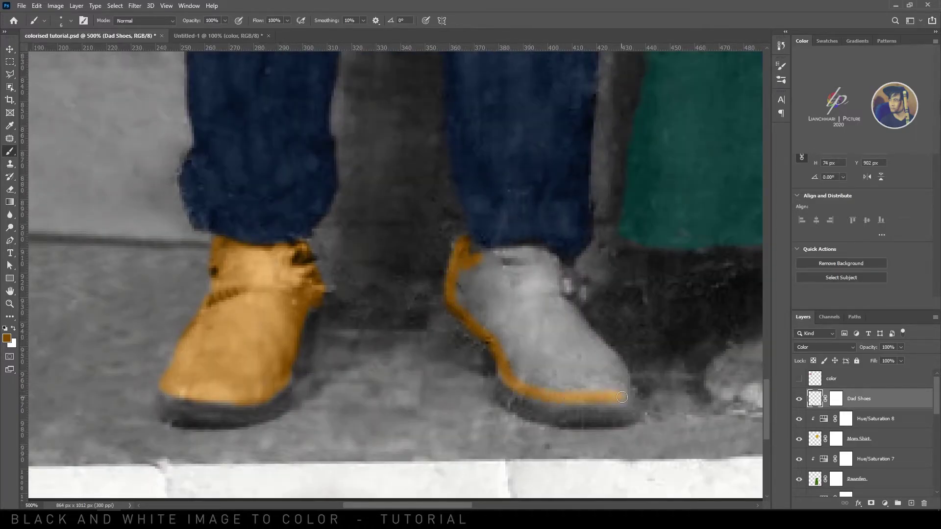
left_click_drag(471, 274, 476, 288)
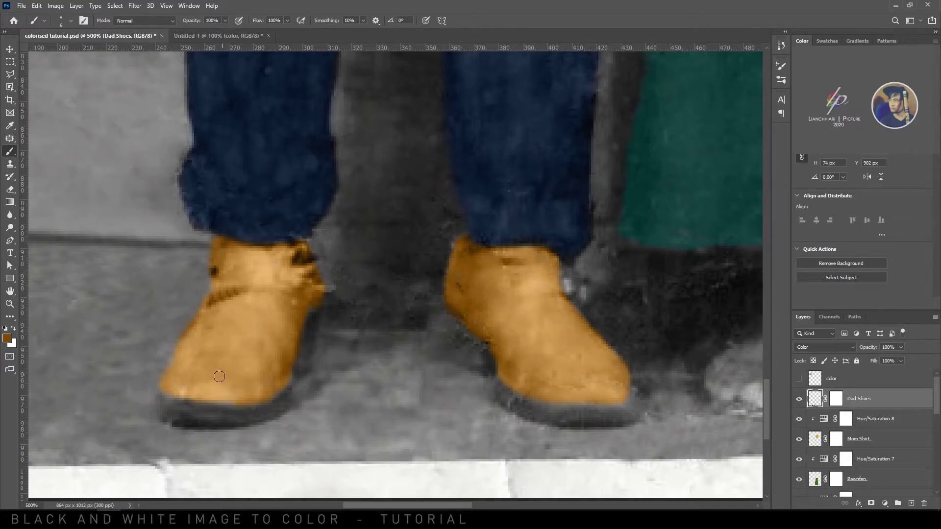
Step: Choose a very dark brown and paint the soles and heel of both of the man's shoes
left_click(7, 339)
left_click(665, 438)
left_click(793, 328)
left_click_drag(282, 402, 239, 417)
mouse_move(483, 357)
left_mouse_down()
mouse_move(593, 414)
mouse_move(618, 417)
mouse_move(449, 320)
left_mouse_up()
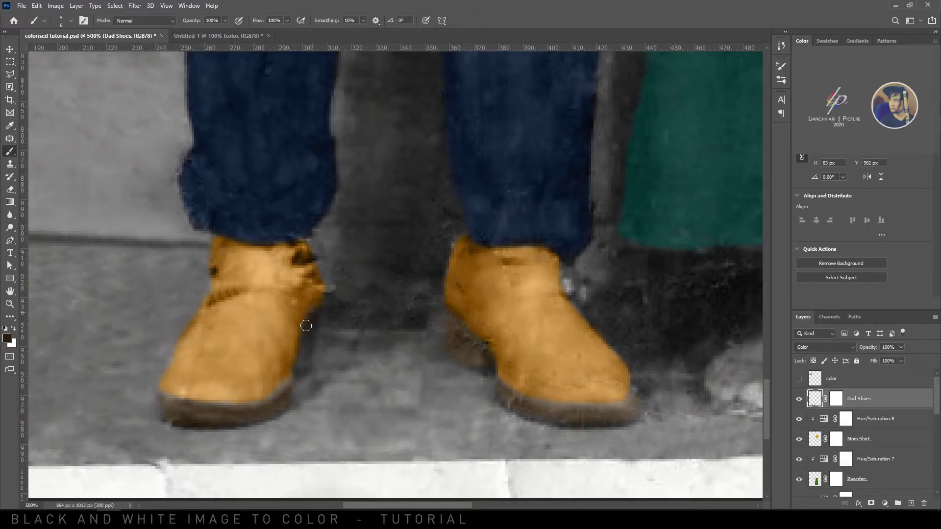
Step: Sample the orange-brown from the shoe and touch up the inner edge of the man's first shoe
left_click(268, 389, "alt")
key("ctrl+minus")
key("ctrl+minus")
key("ctrl+minus")
key("ctrl+plus")
key("ctrl+plus")
key("ctrl+plus")
left_click_drag(307, 322, 303, 324)
key("ctrl+0")
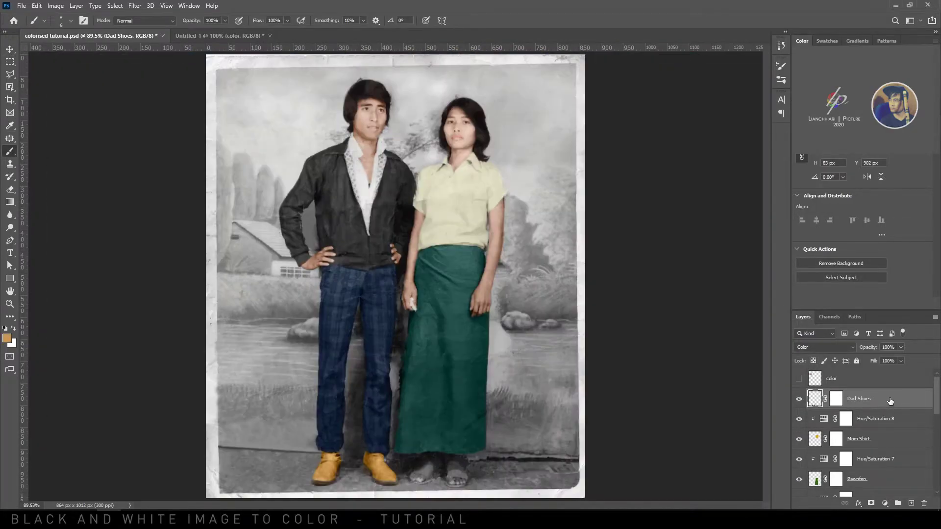
left_click(884, 504)
left_click(890, 417)
left_click(867, 303)
left_click_drag(857, 230, 899, 257)
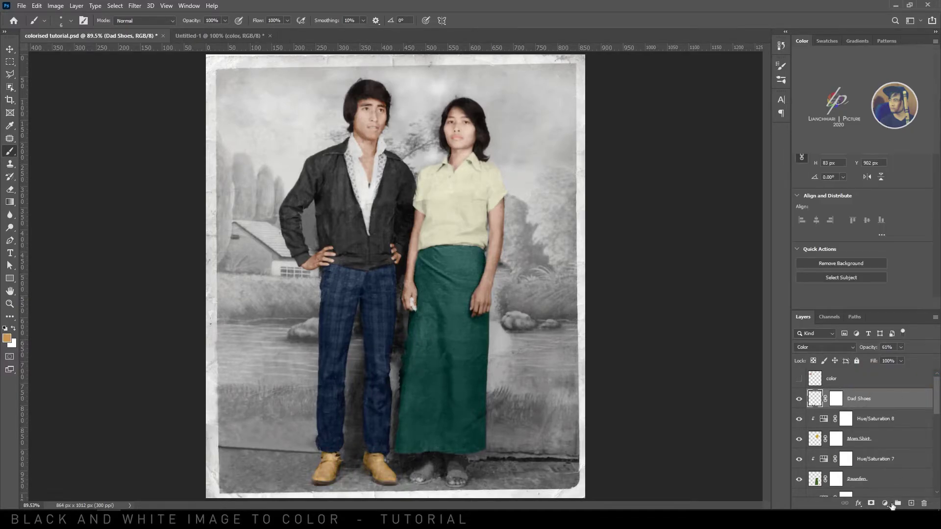
Step: Clip a Hue/Saturation adjustment to Dad Shoes and shift the hue range sampled from the shoe to a light tan
left_click(886, 503)
left_click(889, 413)
left_click(867, 303)
left_click(802, 155)
left_click(332, 466)
left_click_drag(864, 179, 855, 178)
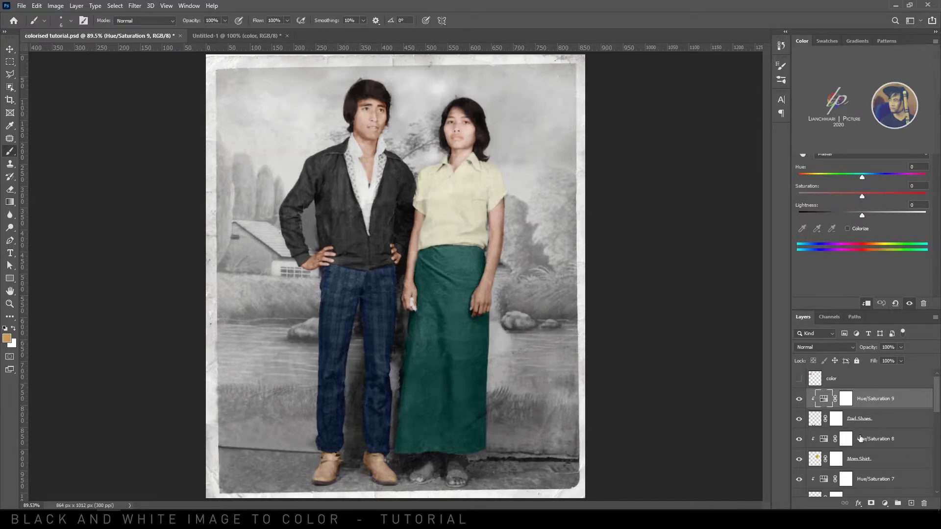
Step: Reveal skin color on the woman's feet and toes in the Mom Skin Color mask, keeping the sandal straps masked out
scroll(863, 440, "down", 8)
left_click(838, 427)
key("ctrl+plus")
key("ctrl+plus")
left_click_drag(480, 481, 505, 409)
key("ctrl+plus")
key("x")
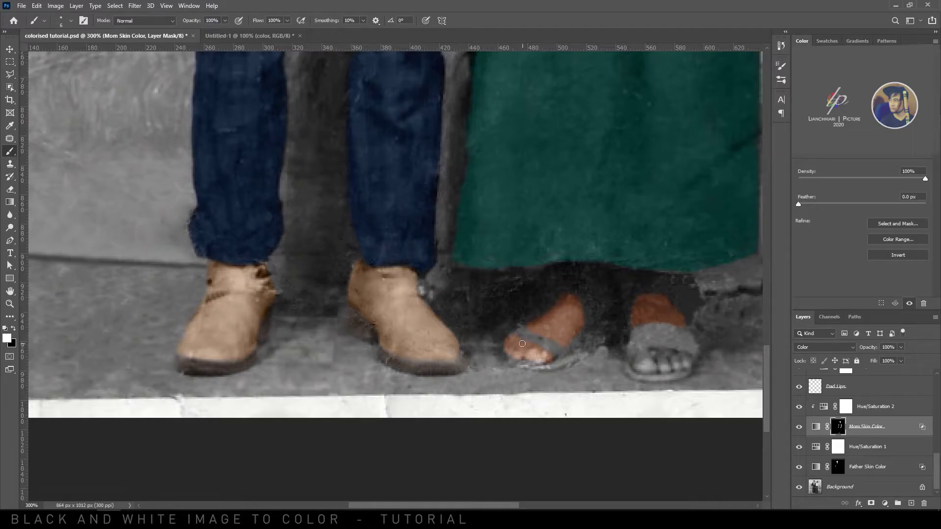
key("x")
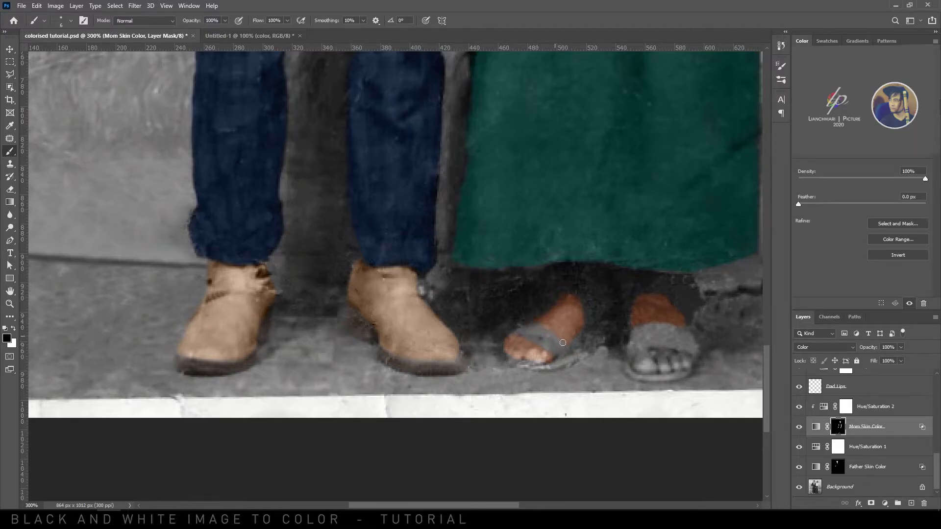
key("x")
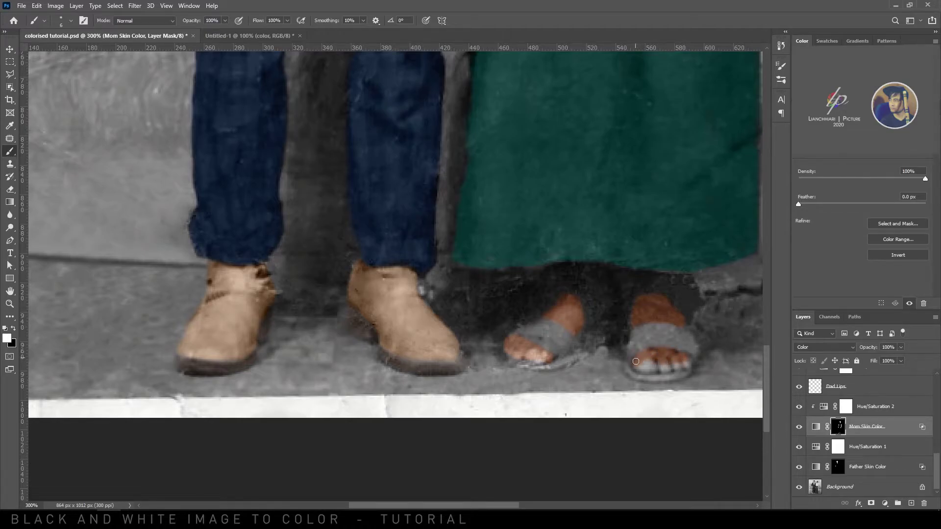
key("ctrl+0")
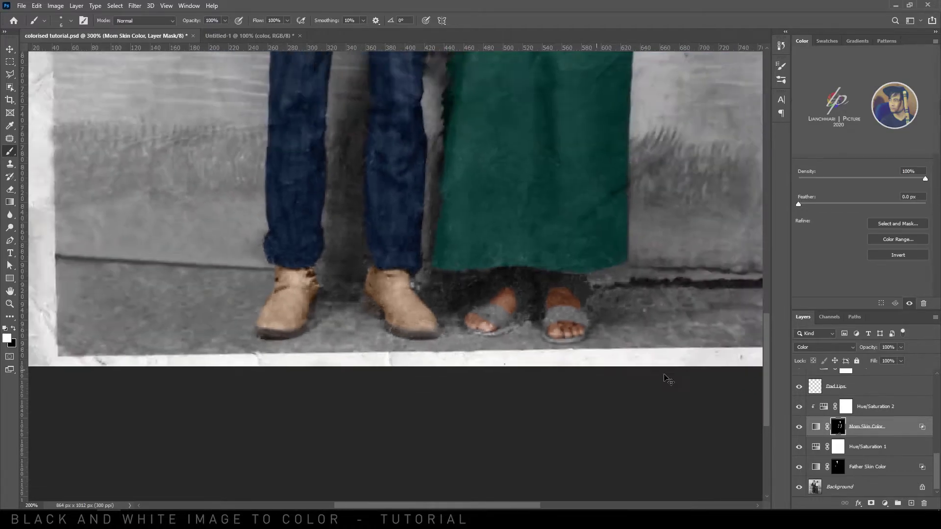
Step: Duplicate the Mom Skin Color layer, hide the copy, and mask the woman's feet out of the original
left_click(863, 433)
key("ctrl+j")
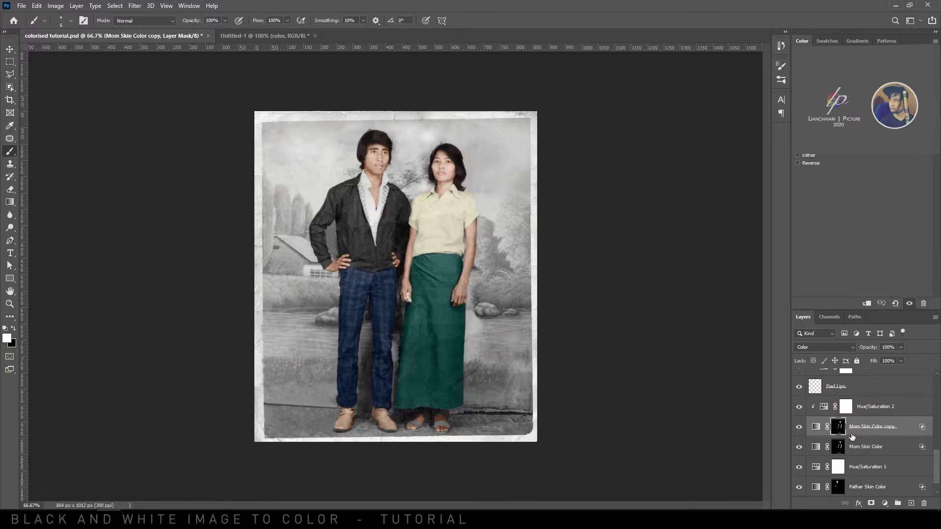
left_click(838, 448)
right_click(837, 448)
left_click(839, 447)
left_click(839, 432)
left_click(839, 446)
left_click(799, 427)
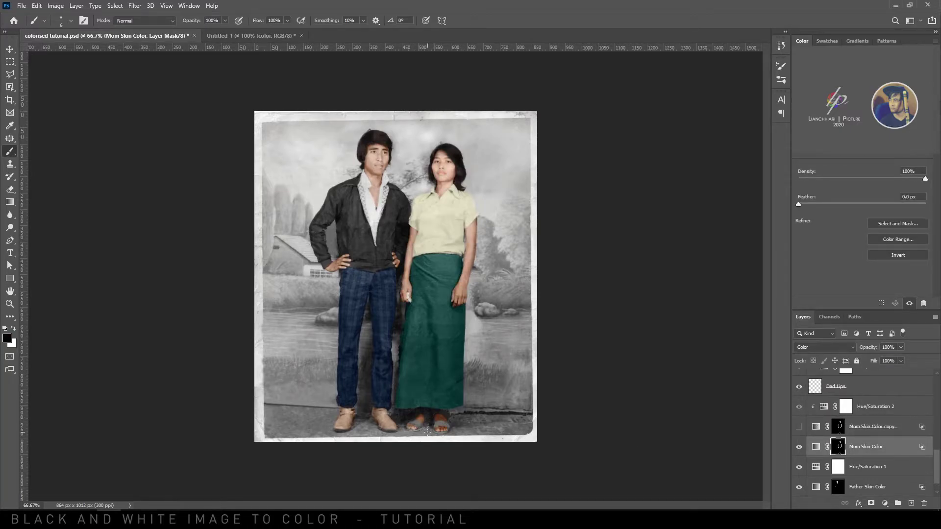
mouse_move(436, 435)
left_mouse_down()
mouse_move(455, 421)
mouse_move(438, 429)
left_mouse_up()
key("ctrl+plus")
key("ctrl+plus")
key("ctrl+plus")
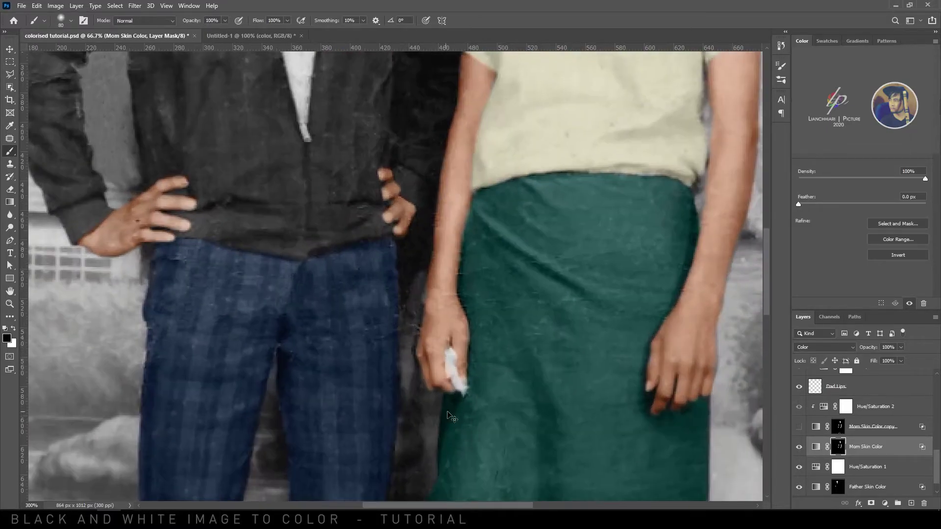
Step: Show Mom Skin Color copy, move it above Hue/Saturation 2, and clip that adjustment to Mom Skin Color again
left_click(799, 427)
left_click(839, 427)
left_click_drag(636, 443, 619, 73)
key("ctrl+minus")
key("ctrl+minus")
key("ctrl+plus")
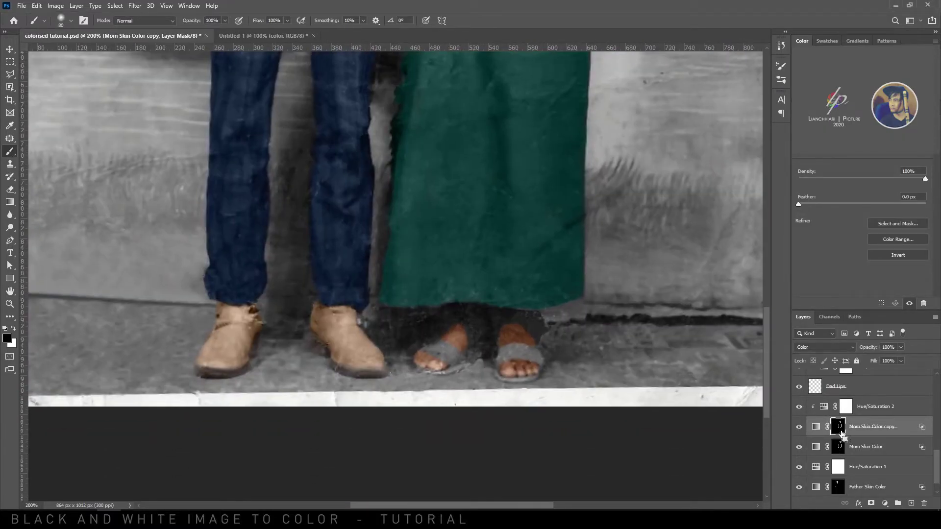
key("ctrl+bracketright")
left_click(847, 428)
left_click(830, 436, "alt")
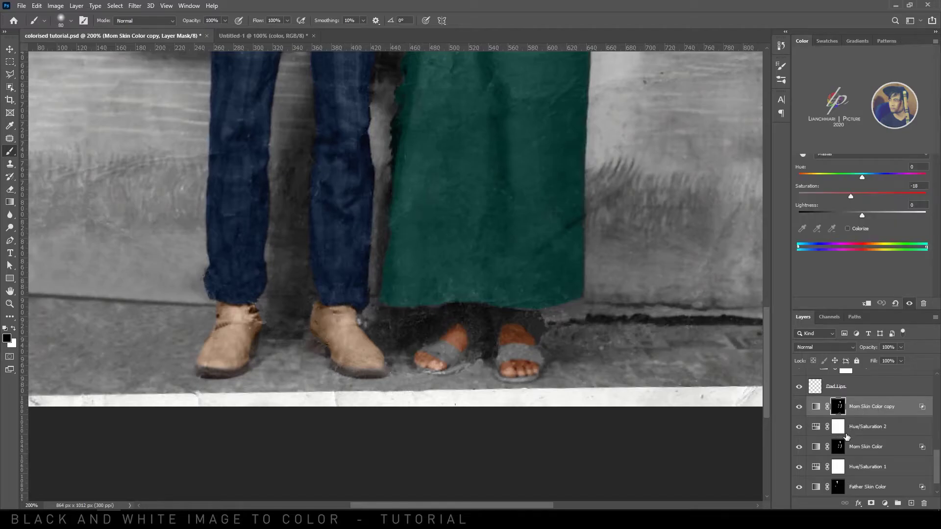
left_click(848, 474)
left_click(867, 303)
Step: Add a Hue/Saturation adjustment layer directly above Mom Skin Color copy
scroll(874, 377, "up", 1)
left_click(851, 423)
left_click(885, 504)
left_click(886, 408)
Step: Mask the woman's face, arms and hands out of Mom Skin Color copy, temporarily hiding Mom Skin Color as a check
left_click(807, 447)
key("ctrl+minus")
key("ctrl+minus")
key("ctrl+minus")
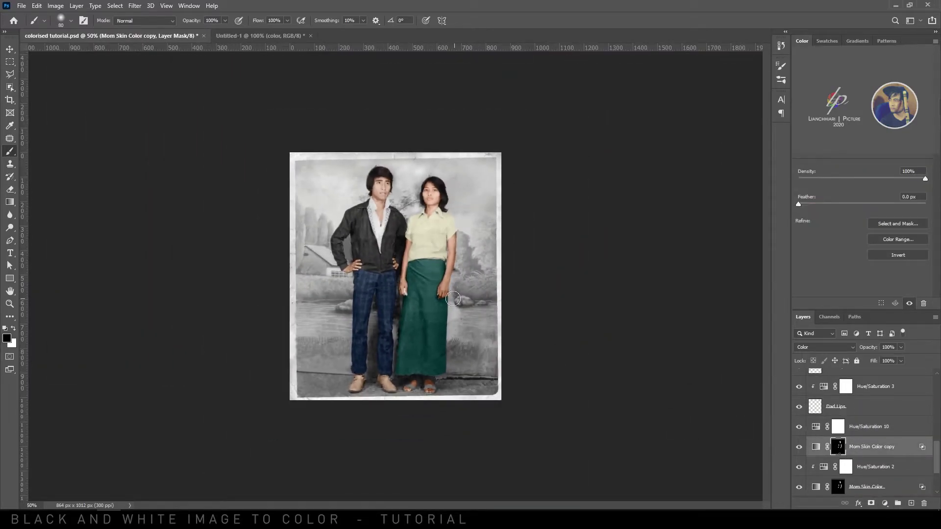
left_click(800, 488)
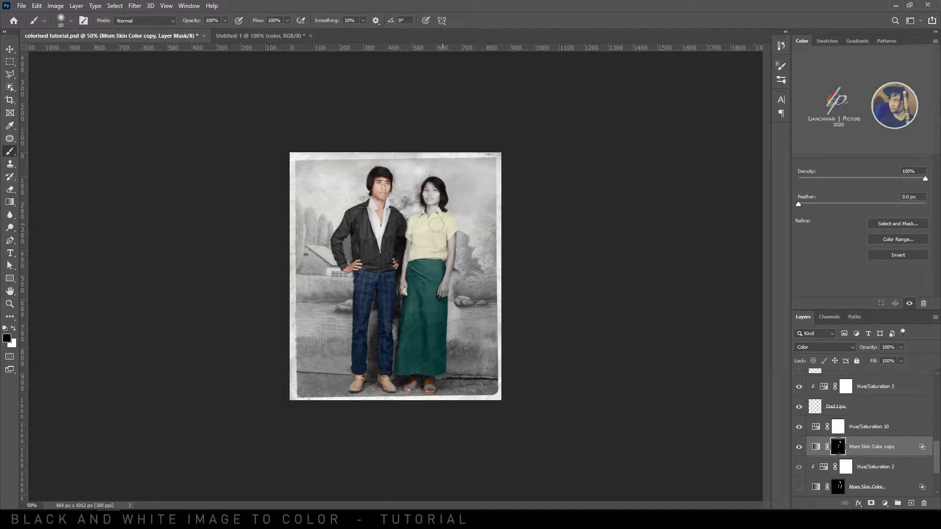
left_click(816, 447)
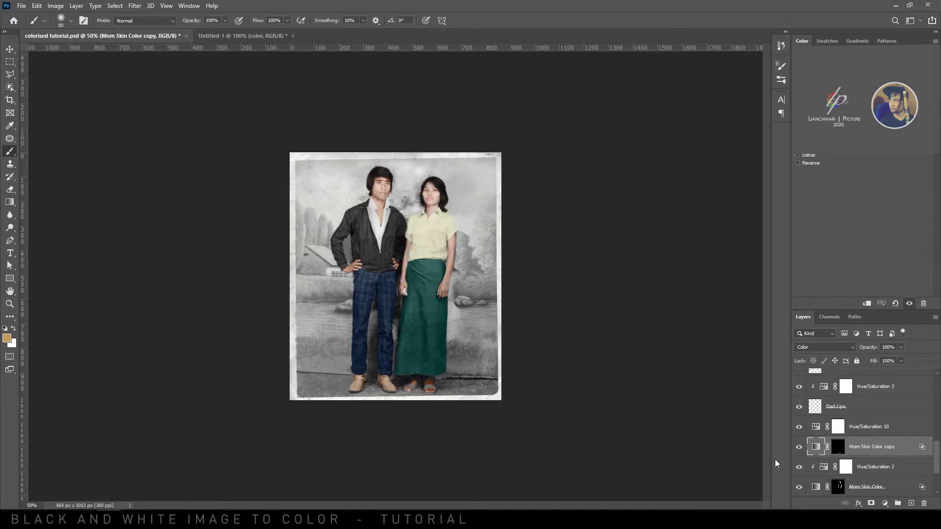
Step: Clip Hue/Saturation 10 to the skin copy and set the range sampled from the feet to Saturation -65, Lightness -2
key("ctrl+plus")
left_click(868, 427)
left_click(867, 304)
left_click(802, 155)
left_click(442, 428)
left_click_drag(820, 196, 861, 215)
left_click(860, 178)
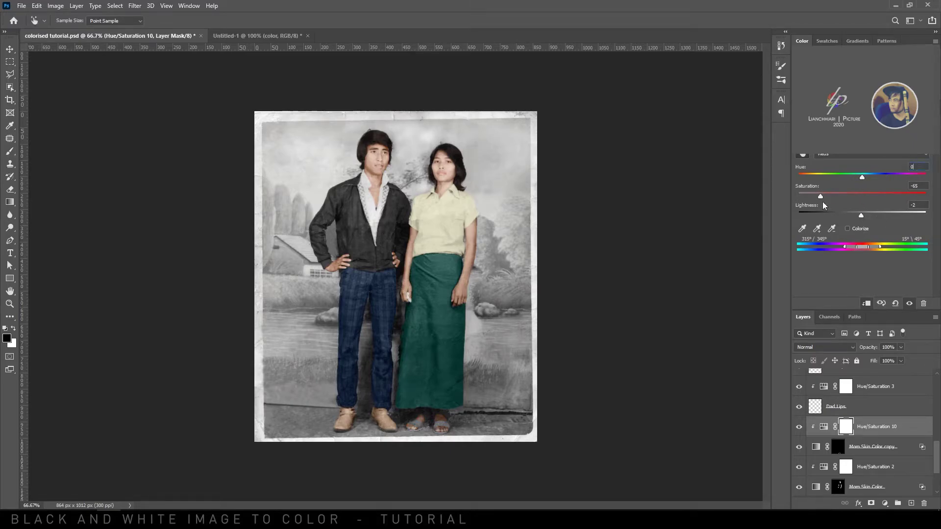
key("b")
Step: Add a Curves adjustment clipped to the woman's feet color and raise its curve slightly
left_click(885, 503)
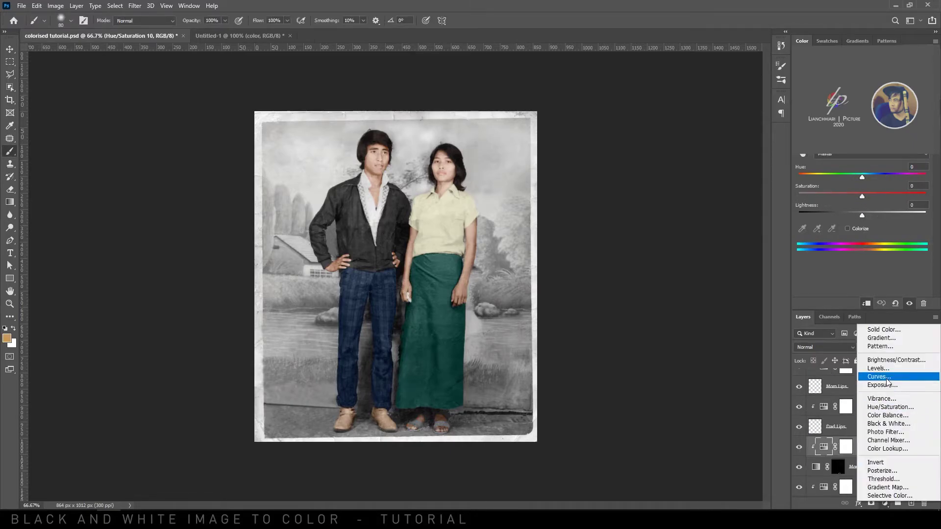
left_click(875, 378)
left_click(867, 304)
mouse_move(856, 231)
left_mouse_down()
mouse_move(853, 220)
mouse_move(857, 226)
left_mouse_up()
Step: Create a layer named Mom Shoes above the Dad Shoes adjustment, with the Color blend mode and a layer mask
left_click(899, 406)
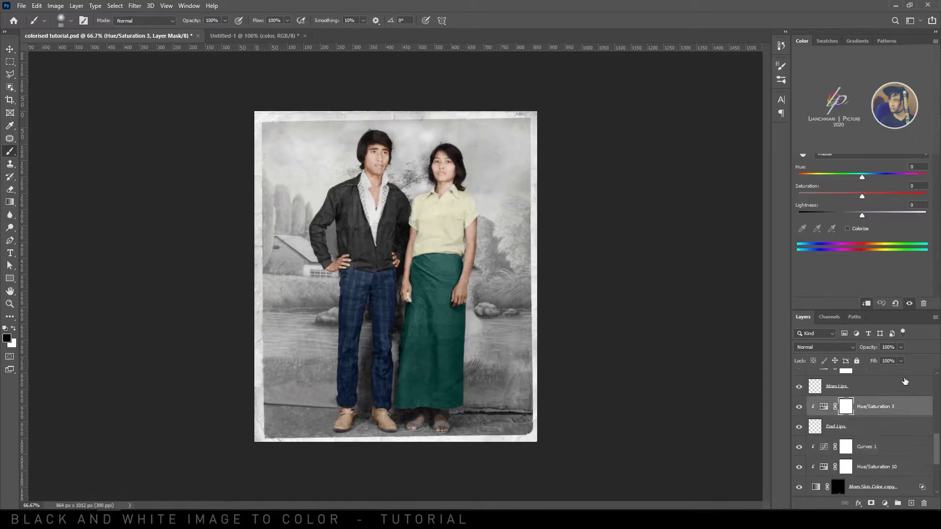
scroll(901, 393, "up", 6)
left_click(878, 403)
left_click(911, 503)
double_click(833, 399)
type("Mo")
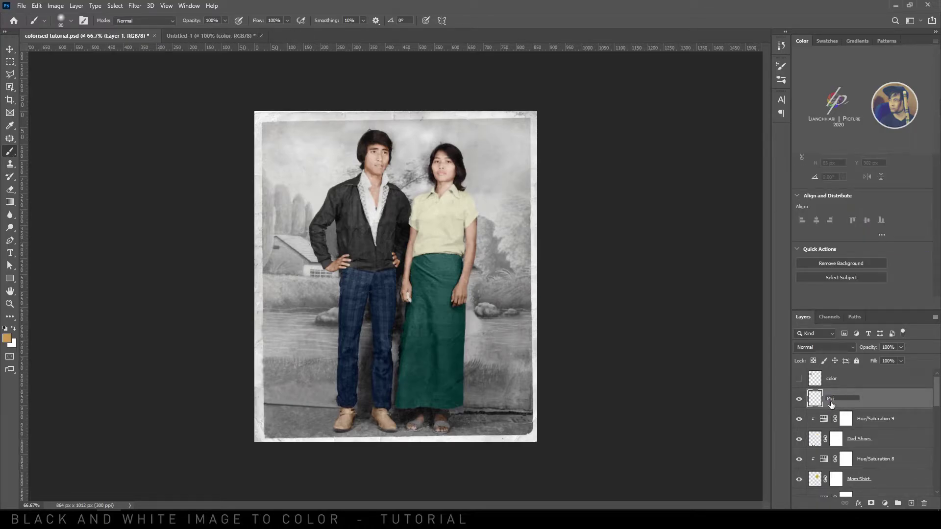
key("Return")
left_click(825, 347)
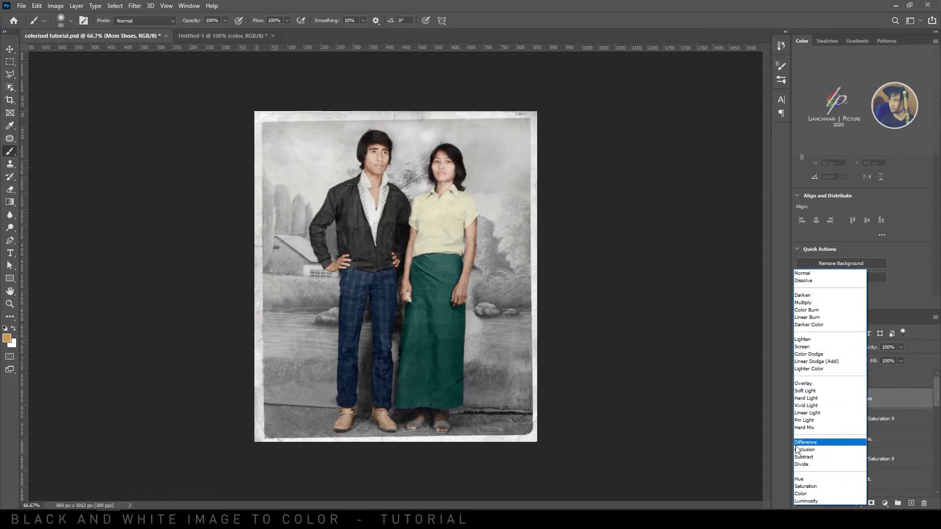
left_click(828, 493)
Step: Choose a bright blue and paint the straps and soles of the woman's sandals with a small brush
key("ctrl+1")
key("ctrl+plus")
key("ctrl+plus")
left_click_drag(510, 431, 507, 225)
left_click(7, 338)
left_click(706, 388)
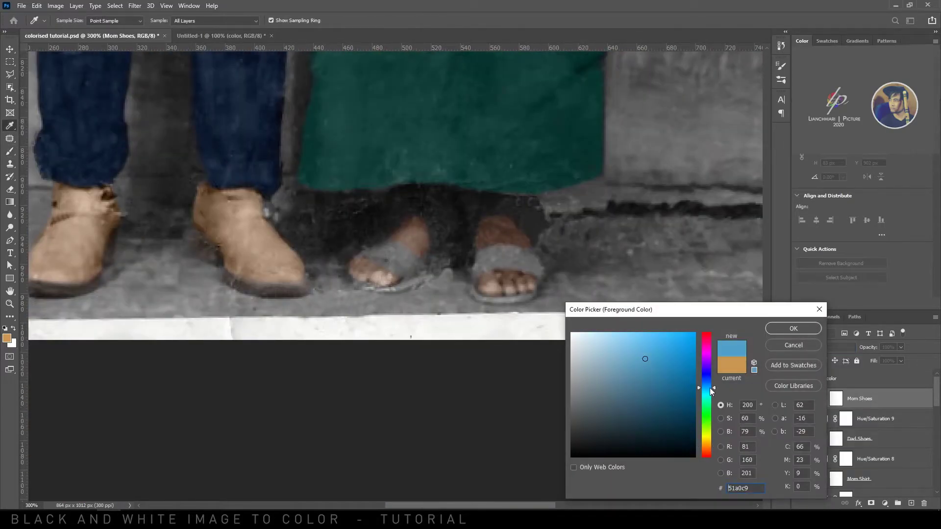
left_click(792, 327)
key("bracketleft")
key("bracketleft")
key("bracketleft")
key("bracketleft")
key("bracketleft")
key("bracketleft")
key("bracketleft")
left_click_drag(512, 259, 487, 266)
key("bracketleft")
key("bracketleft")
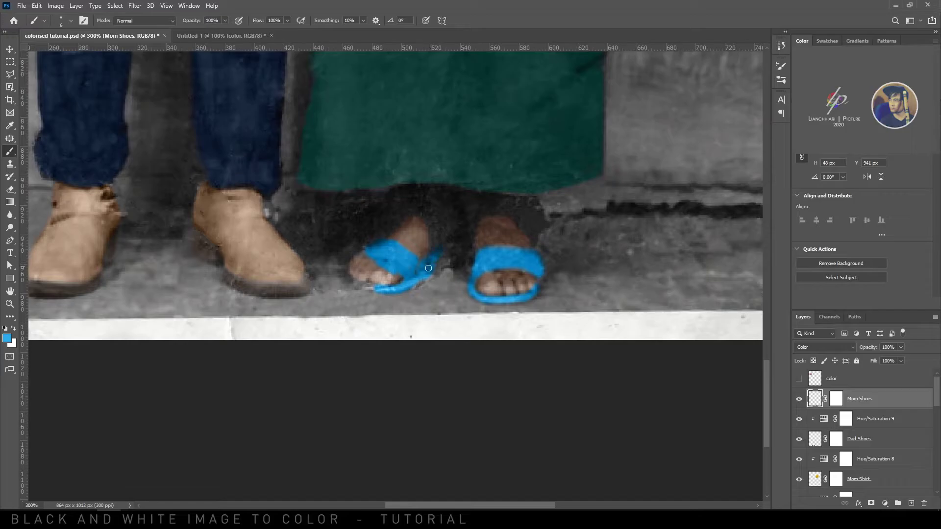
left_click_drag(449, 256, 449, 260)
Step: Check the Mom Shoes coloring and extend the blue along the front sole edge of the sandal nearest the man
left_click(836, 399)
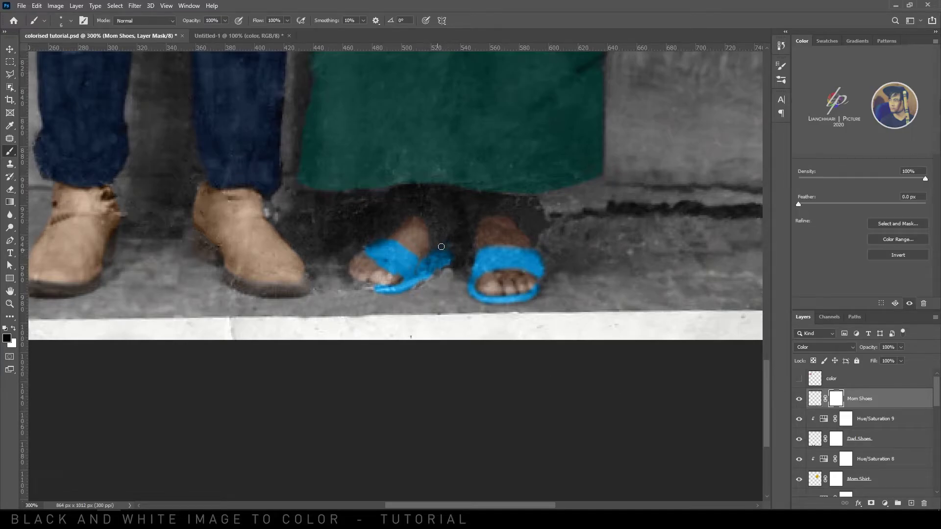
key("ctrl+minus")
key("ctrl+minus")
key("ctrl+minus")
key("ctrl+plus")
key("ctrl+plus")
key("ctrl+plus")
left_click(814, 399)
key("ctrl+plus")
left_click_drag(592, 466, 611, 108)
left_click_drag(520, 334, 513, 329)
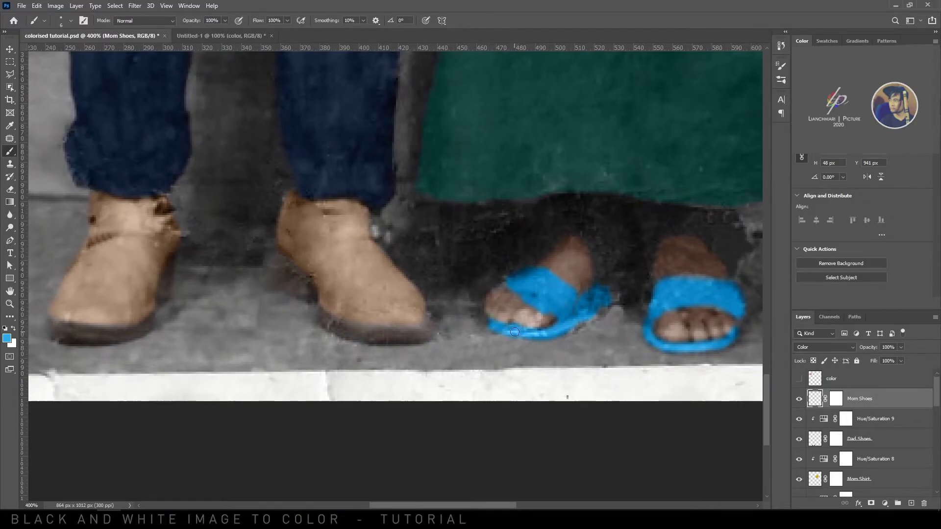
Step: Lower Mom Shoes to about 45% opacity and clip a Hue/Saturation adjustment to it with Hue +8 and Saturation -38
key("ctrl+0")
key("v")
left_click_drag(901, 347, 879, 360)
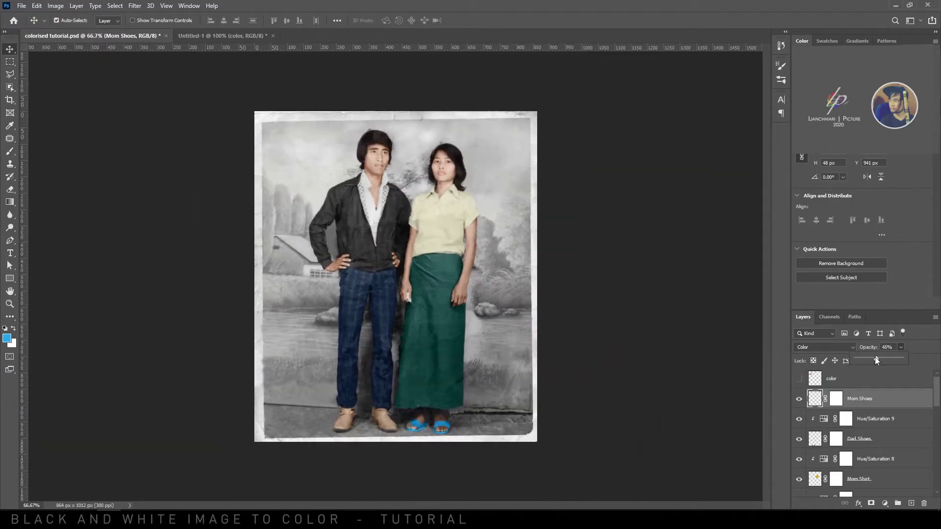
left_click(885, 504)
left_click(891, 410)
left_click(866, 304)
left_click_drag(862, 178, 843, 197)
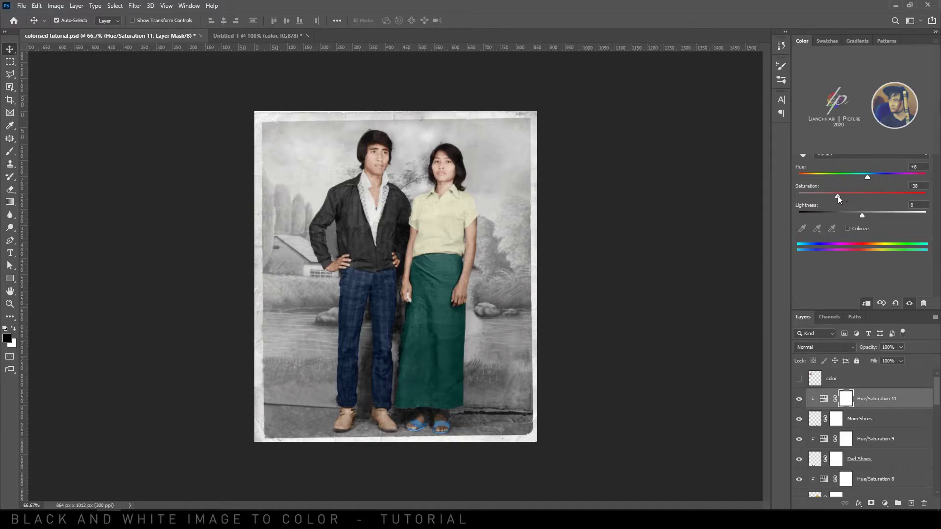
Step: Rename the masked fill layer that tints the woman's legs to Mom's Legs
left_click(861, 459)
key("ctrl+1")
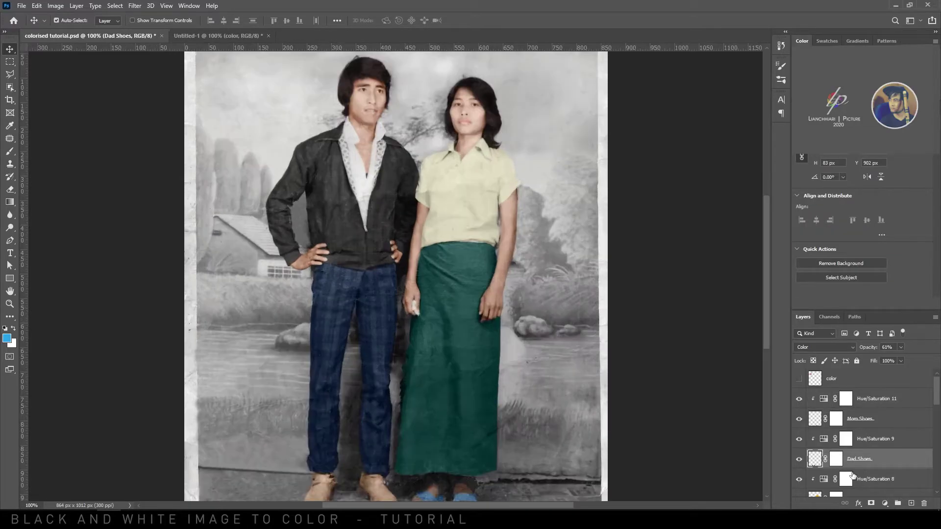
scroll(865, 460, "down", 4)
scroll(866, 451, "down", 1)
left_click(878, 419)
double_click(881, 419)
type("Mom")
key("Return")
Step: Refine the Mom's Legs layer mask around the woman's ankles and feet with a brush at 16% flow
key("ctrl+plus")
key("ctrl+plus")
left_click_drag(735, 340, 677, 98)
left_click(838, 420)
key("b")
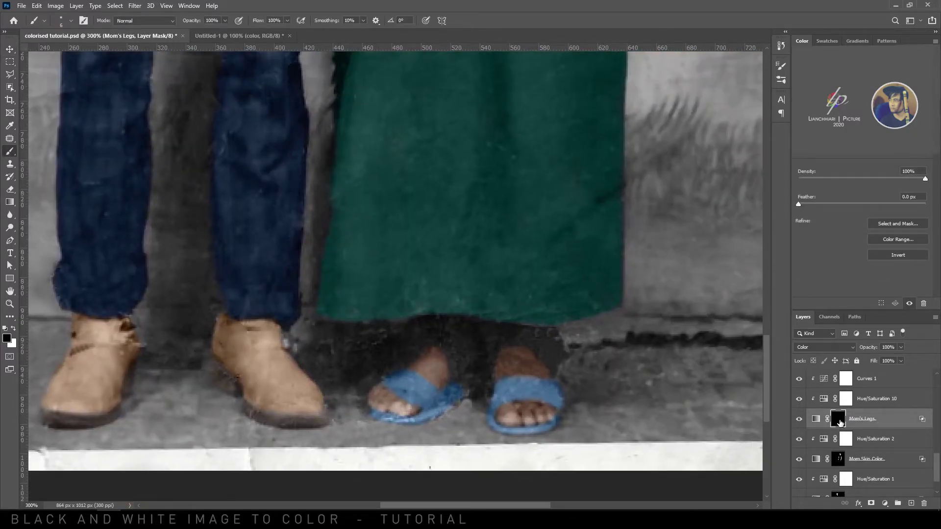
key("x")
key("x")
key("shift+1")
key("shift+6")
key("bracketright")
key("bracketright")
key("bracketright")
key("bracketright")
key("ctrl+0")
key("v")
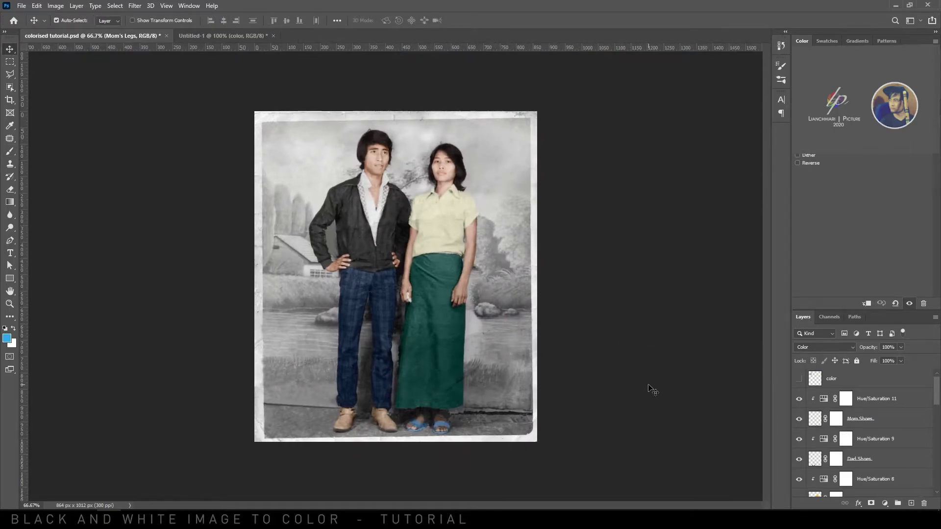
Step: Create a layer named Grass 1 above the Mom Shoes adjustment, with the Color blend mode and a layer mask
left_click(835, 402)
left_click(911, 503)
double_click(834, 399)
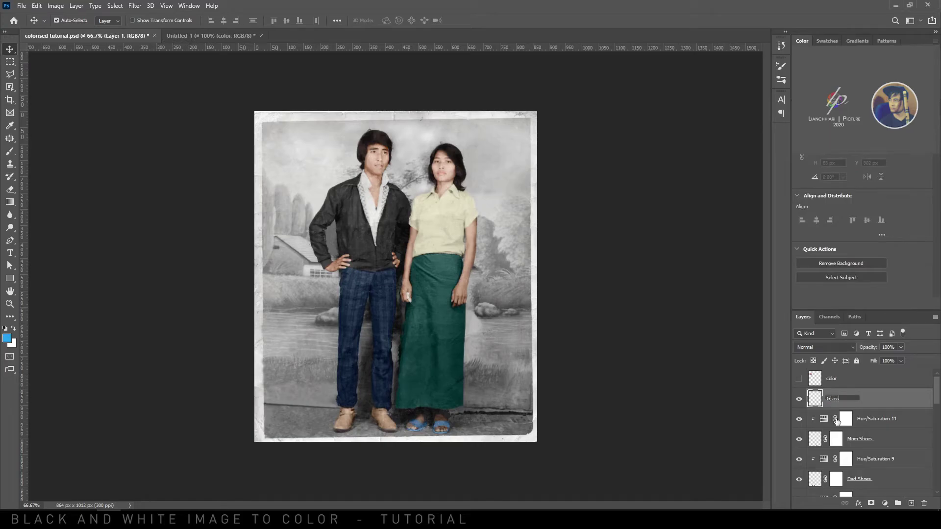
type("Grass 1")
key("Return")
left_click(825, 347)
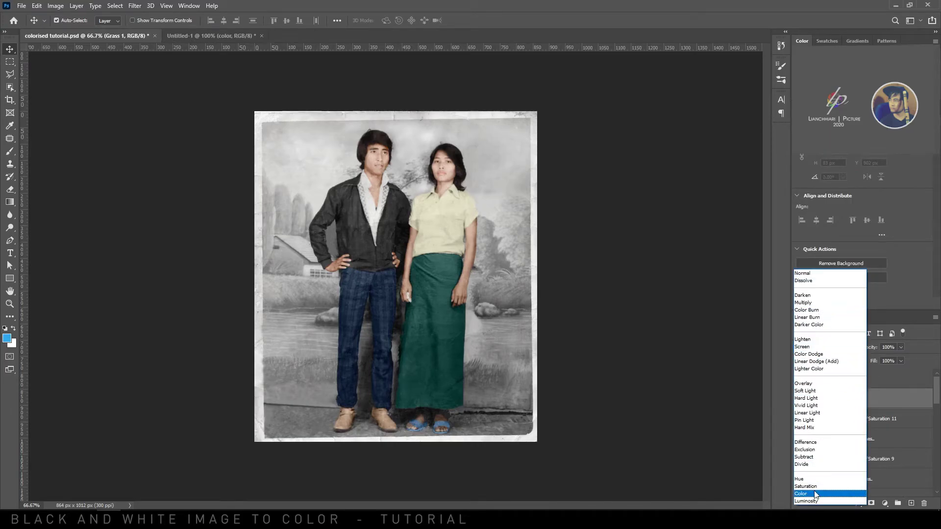
left_click(865, 491)
left_click(872, 504)
key("b")
left_click(7, 339)
left_click(477, 357)
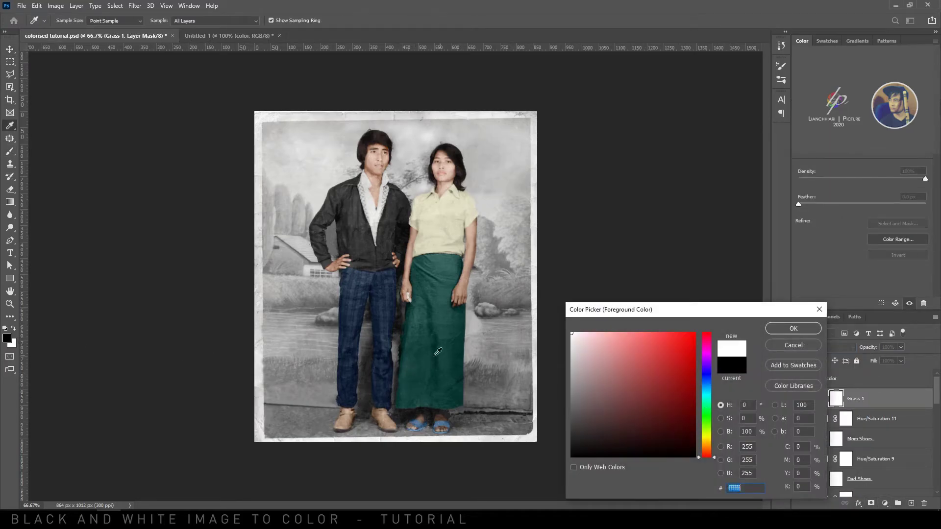
left_click(792, 345)
Step: Choose a vivid green and start painting the grass beside the woman's skirt on the Grass 1 layer
left_click(815, 399)
left_click(6, 339)
left_click_drag(705, 414, 705, 428)
left_click(690, 377)
left_click(793, 329)
key("ctrl+plus")
key("ctrl+plus")
left_click_drag(553, 483, 539, 328)
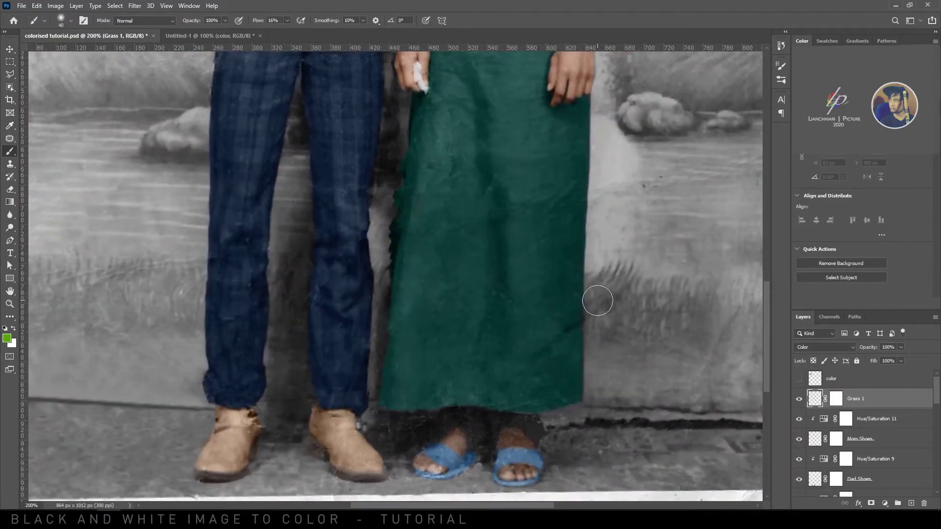
mouse_move(598, 299)
left_mouse_down()
mouse_move(609, 284)
mouse_move(617, 294)
mouse_move(596, 298)
mouse_move(598, 334)
mouse_move(630, 328)
mouse_move(658, 290)
mouse_move(688, 295)
mouse_move(752, 348)
mouse_move(753, 387)
mouse_move(595, 327)
mouse_move(590, 343)
mouse_move(686, 386)
mouse_move(734, 365)
mouse_move(754, 304)
left_mouse_up()
Step: Paint the grass green beside and between the man's legs, between the couple, and out to the photo border on the woman's side
key("bracketleft")
scroll(586, 311, "left", 5)
left_click_drag(402, 251, 372, 258)
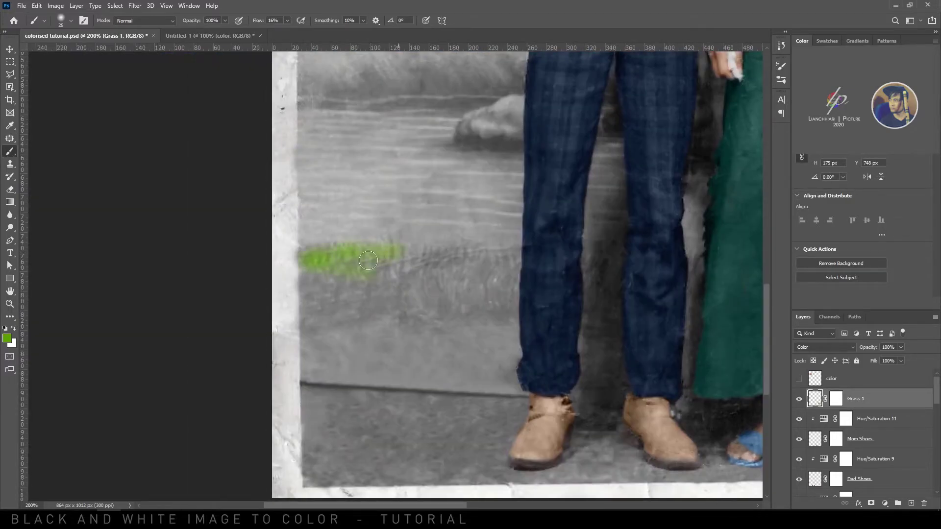
mouse_move(388, 294)
left_mouse_down()
mouse_move(459, 263)
mouse_move(509, 266)
mouse_move(495, 316)
mouse_move(311, 306)
mouse_move(375, 362)
mouse_move(472, 380)
mouse_move(312, 343)
left_mouse_up()
mouse_move(310, 376)
left_mouse_down()
mouse_move(507, 385)
mouse_move(506, 349)
mouse_move(437, 360)
left_mouse_up()
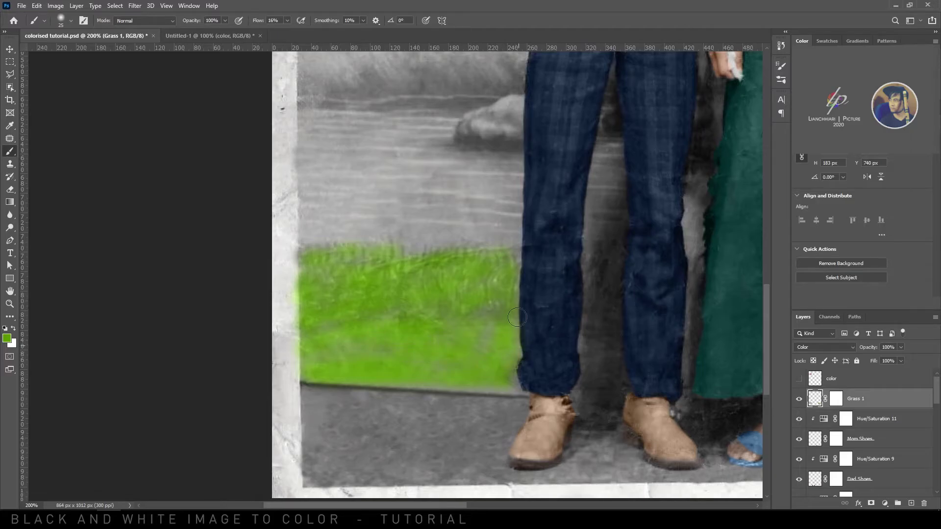
mouse_move(600, 275)
left_mouse_down()
mouse_move(593, 384)
mouse_move(603, 287)
mouse_move(603, 359)
left_mouse_up()
left_click_drag(687, 346, 688, 384)
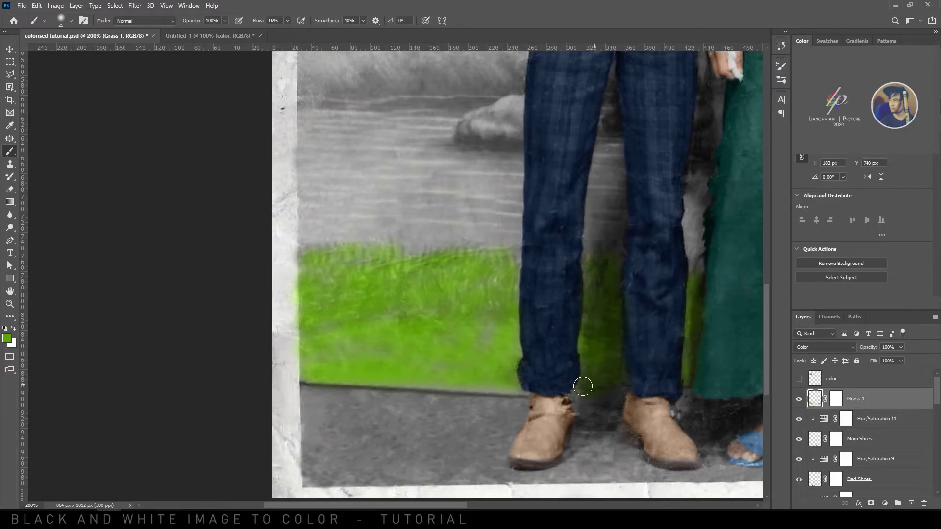
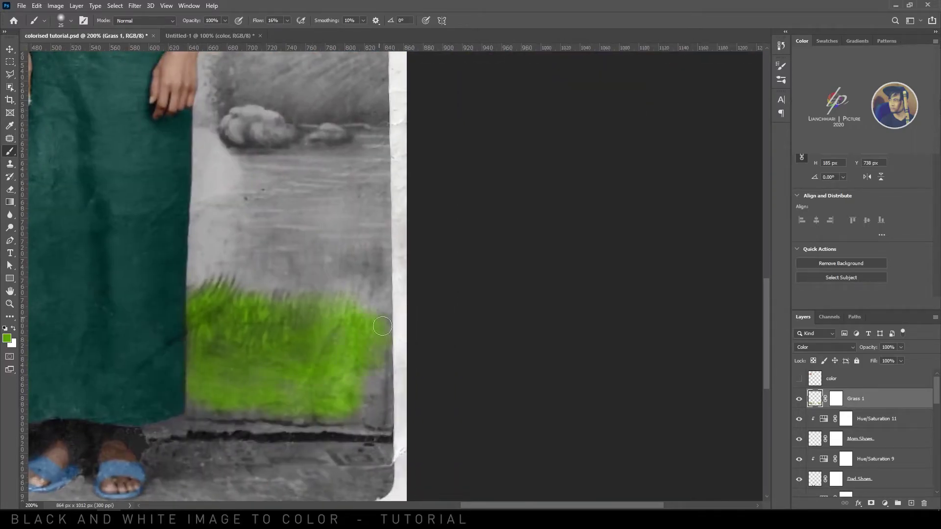
mouse_move(382, 326)
left_mouse_down()
mouse_move(267, 299)
mouse_move(185, 355)
mouse_move(159, 423)
mouse_move(265, 417)
mouse_move(384, 379)
mouse_move(381, 362)
mouse_move(348, 381)
mouse_move(208, 395)
left_mouse_up()
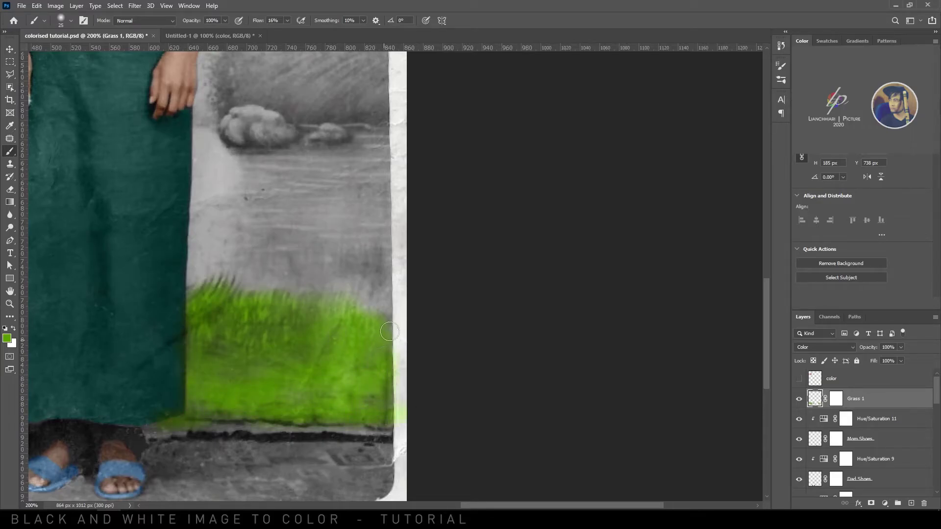
Step: Mask out the green that spills over the skirt edge and the photo border on Grass 1
left_click(839, 399)
left_click_drag(157, 359, 296, 338)
mouse_move(312, 285)
left_mouse_down()
mouse_move(311, 363)
mouse_move(311, 341)
mouse_move(287, 387)
mouse_move(330, 407)
mouse_move(285, 393)
left_mouse_up()
scroll(274, 357, "left", 1)
scroll(343, 336, "left", 7)
Step: Clip a Hue/Saturation adjustment to Grass 1 with Hue +16, Saturation -44 and Lightness -22
key("ctrl+0")
left_click(885, 504)
left_click(883, 417)
left_click(855, 230)
left_click(854, 229)
left_click_drag(862, 177, 839, 197)
left_click_drag(862, 215, 848, 215)
left_click_drag(859, 178, 835, 196)
Step: Create a layer named Water above the grass adjustment, with a layer mask and the Color blend mode
left_click(893, 397)
left_click(911, 503)
double_click(835, 399)
type("Water")
key("Return")
left_click(871, 504)
left_click(825, 347)
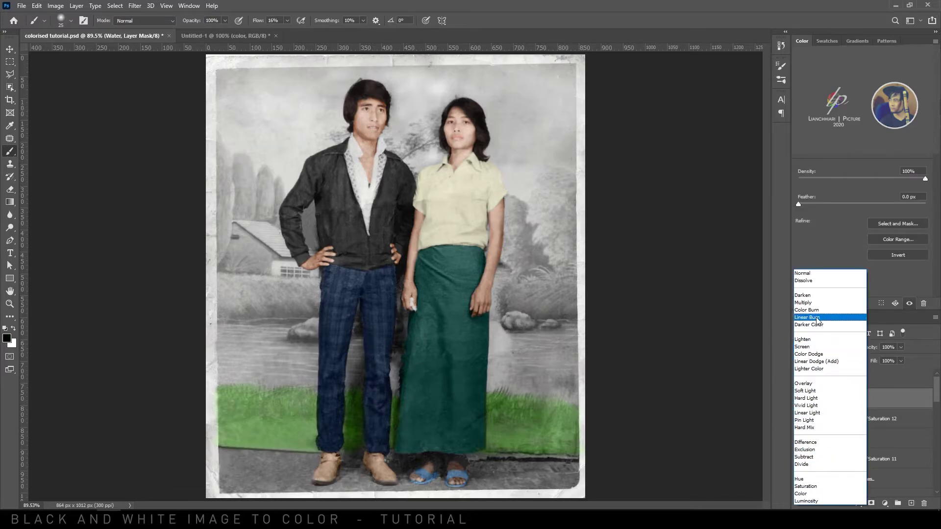
left_click(812, 493)
Step: Choose a bright blue and paint the water between the woman's skirt and the photo border, around the rocks
left_click(816, 400)
left_click(7, 339)
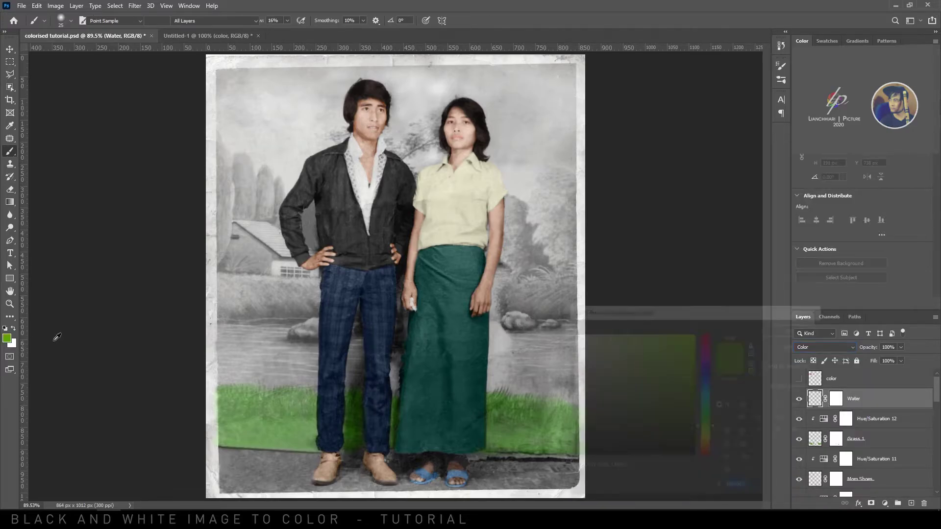
left_click_drag(706, 393, 707, 386)
left_click(690, 348)
left_click(793, 329)
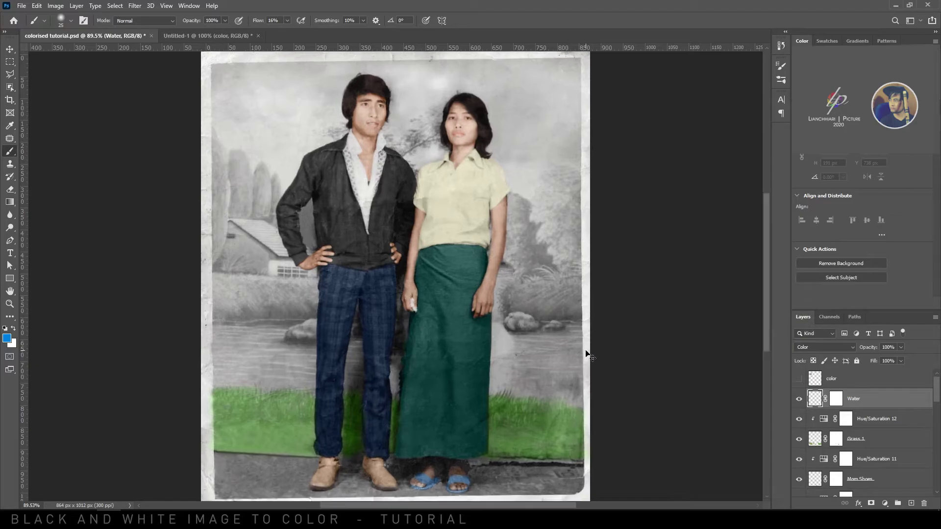
scroll(591, 357, "up", 2)
key("bracketleft")
mouse_move(593, 338)
left_mouse_down()
mouse_move(701, 336)
mouse_move(679, 321)
left_mouse_up()
mouse_move(548, 335)
left_mouse_down()
mouse_move(515, 327)
mouse_move(507, 453)
mouse_move(703, 484)
mouse_move(699, 372)
mouse_move(688, 440)
mouse_move(678, 390)
mouse_move(680, 468)
mouse_move(666, 368)
mouse_move(651, 348)
mouse_move(526, 348)
mouse_move(535, 382)
mouse_move(692, 358)
mouse_move(644, 374)
mouse_move(627, 420)
mouse_move(653, 452)
mouse_move(615, 436)
mouse_move(514, 443)
mouse_move(595, 400)
mouse_move(508, 395)
mouse_move(554, 364)
mouse_move(547, 392)
mouse_move(566, 368)
mouse_move(513, 318)
mouse_move(514, 388)
mouse_move(533, 436)
left_mouse_up()
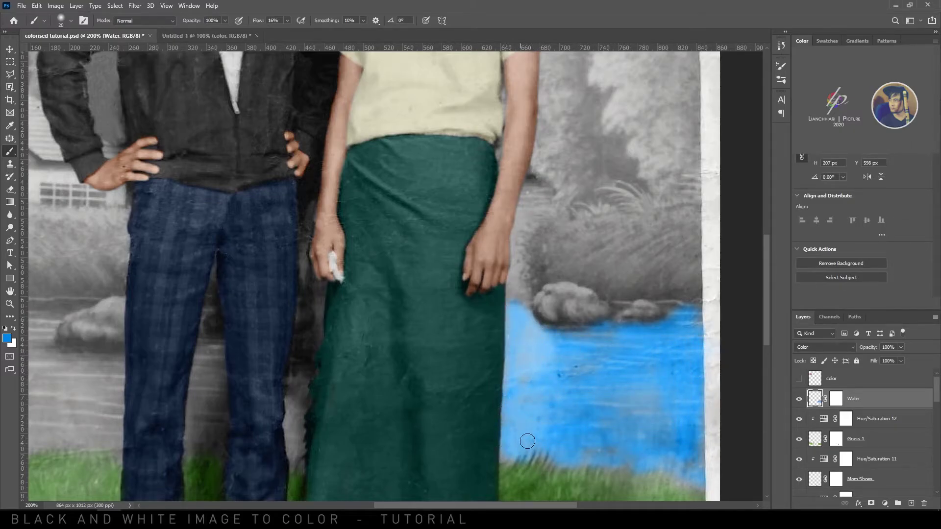
mouse_move(531, 209)
left_mouse_down()
mouse_move(546, 194)
mouse_move(521, 197)
mouse_move(514, 258)
left_mouse_up()
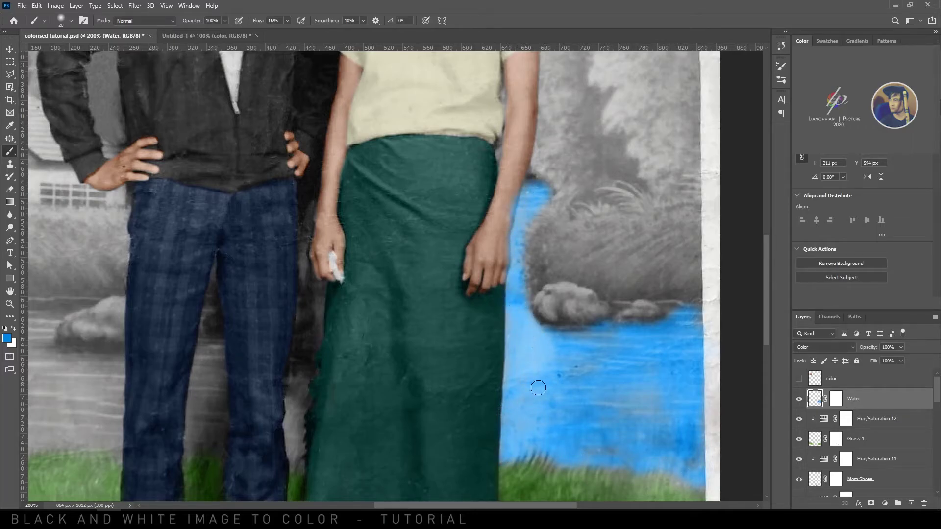
mouse_move(624, 422)
left_mouse_down()
mouse_move(666, 393)
mouse_move(626, 372)
left_mouse_up()
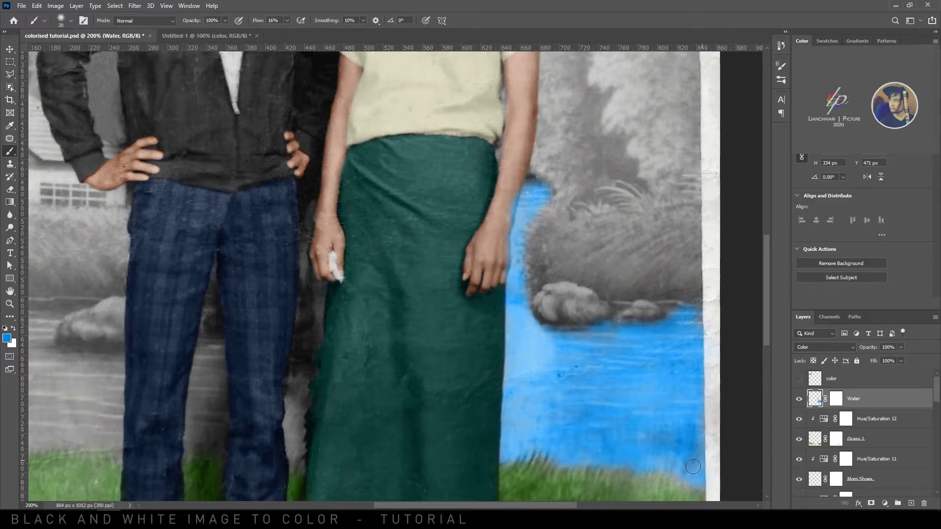
Step: Paint the water blue between the couple and between the man's legs, and start his outer side with 100% brush flow
left_click_drag(420, 393, 632, 346)
mouse_move(512, 340)
left_mouse_down()
mouse_move(513, 418)
mouse_move(503, 377)
left_mouse_up()
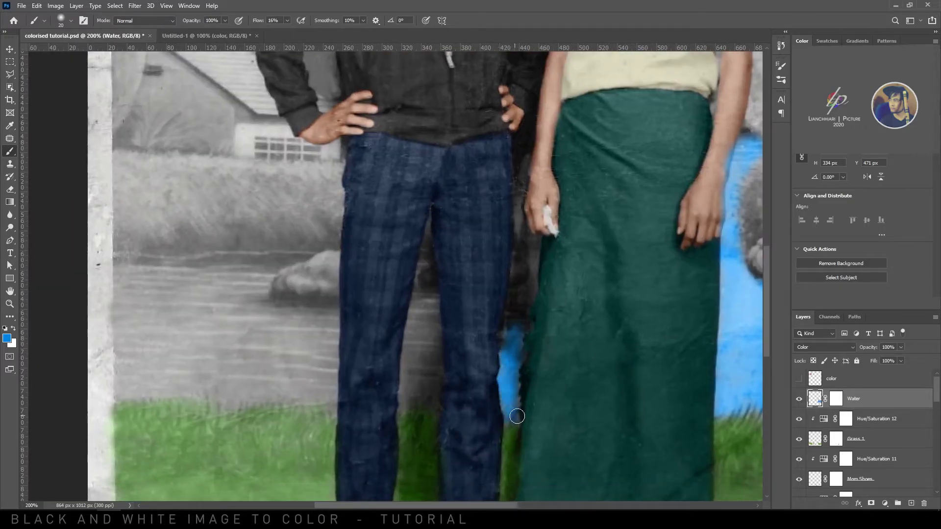
scroll(507, 336, "down", 3)
scroll(400, 333, "up", 3)
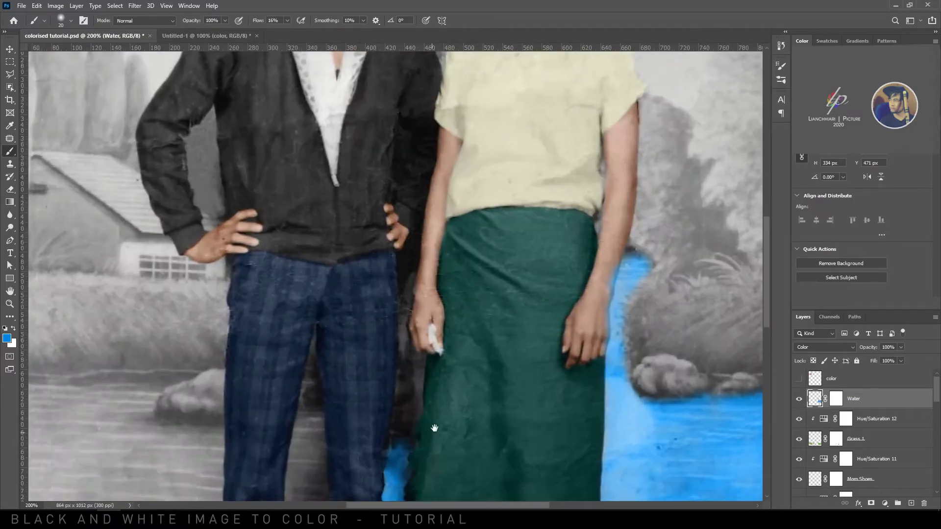
mouse_move(385, 351)
left_mouse_down()
mouse_move(363, 318)
mouse_move(376, 329)
mouse_move(375, 290)
mouse_move(384, 364)
mouse_move(376, 318)
mouse_move(359, 345)
mouse_move(411, 333)
mouse_move(373, 395)
left_mouse_up()
left_click_drag(366, 327, 501, 334)
left_click(288, 20)
left_click(288, 20)
left_click_drag(288, 31, 330, 31)
left_click_drag(431, 356, 482, 358)
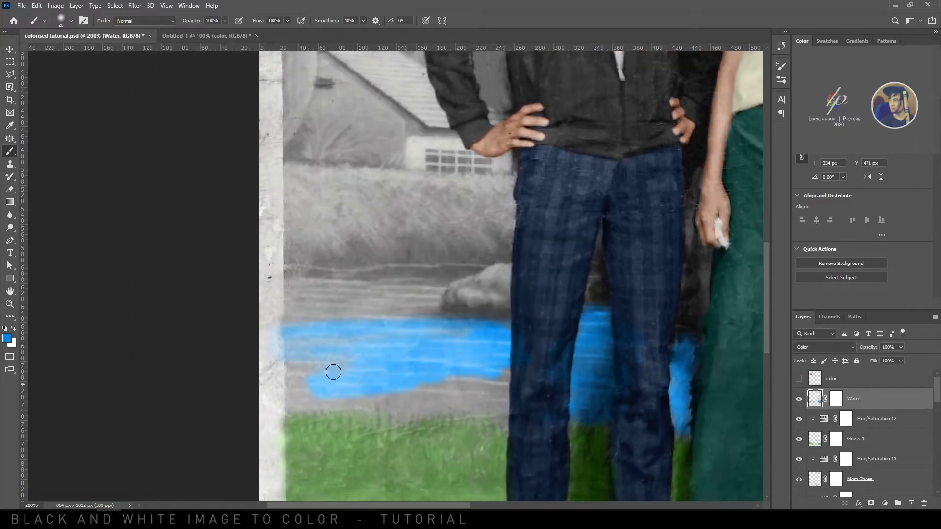
Step: Lower the brush flow to 11% and fill the remaining water around the rock beside the man
left_click(287, 20)
mouse_move(429, 380)
left_mouse_down()
mouse_move(499, 356)
mouse_move(497, 336)
mouse_move(451, 383)
mouse_move(503, 404)
mouse_move(502, 367)
mouse_move(493, 415)
mouse_move(399, 419)
mouse_move(472, 404)
mouse_move(287, 380)
mouse_move(287, 393)
mouse_move(325, 411)
mouse_move(332, 370)
mouse_move(389, 307)
mouse_move(464, 321)
left_mouse_up()
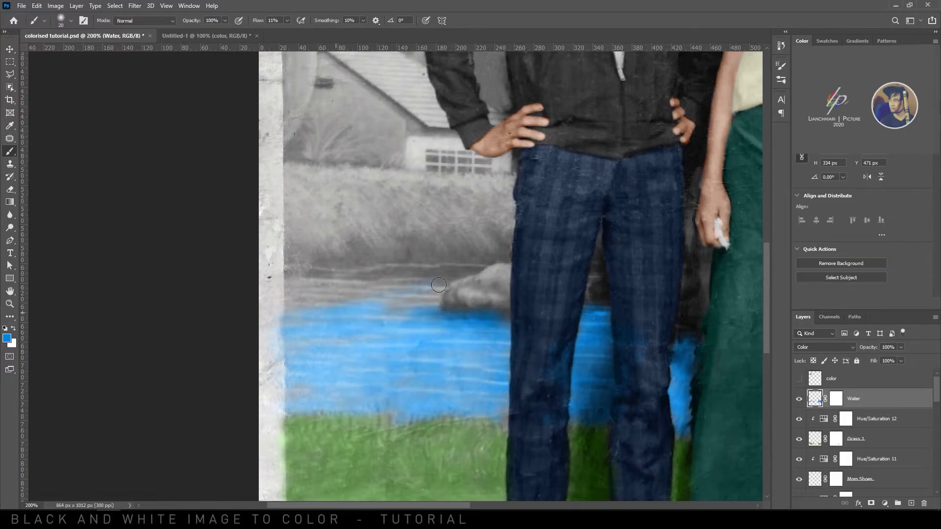
mouse_move(365, 301)
left_mouse_down()
mouse_move(329, 273)
mouse_move(270, 304)
mouse_move(343, 290)
mouse_move(430, 297)
mouse_move(325, 388)
left_mouse_up()
left_click_drag(502, 404, 387, 403)
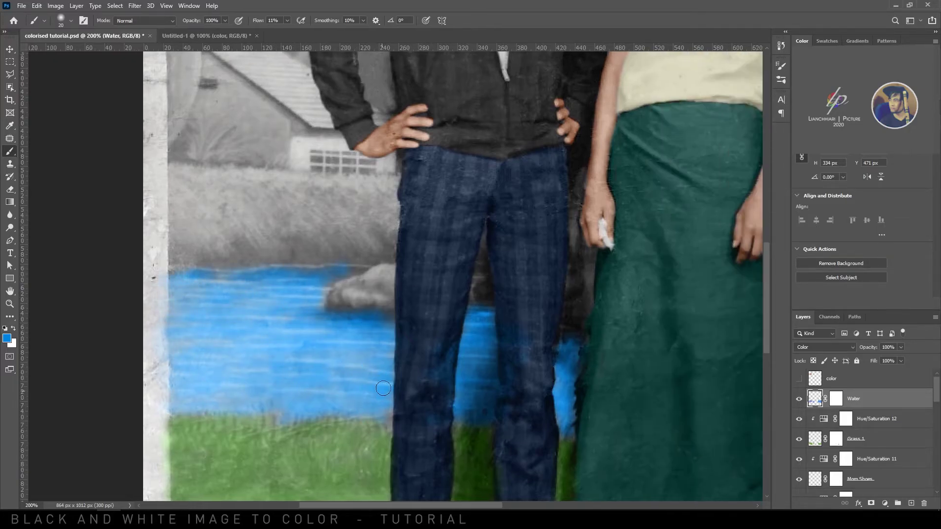
Step: Touch up the blue along the water's upper edge between the man's legs with a smaller brush, and set the flow to 27%
key("ctrl+plus")
key("ctrl+plus")
key("ctrl+plus")
left_click_drag(563, 365, 494, 293)
key("bracketleft")
key("bracketleft")
key("bracketleft")
key("bracketleft")
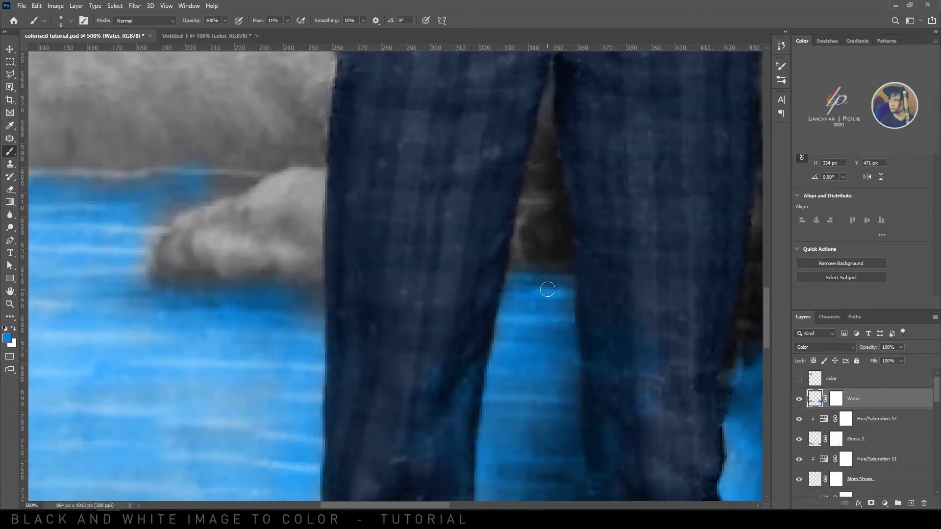
key("ctrl+minus")
key("ctrl+minus")
key("ctrl+minus")
key("ctrl+minus")
scroll(508, 290, "down", 3)
scroll(363, 315, "up", 2)
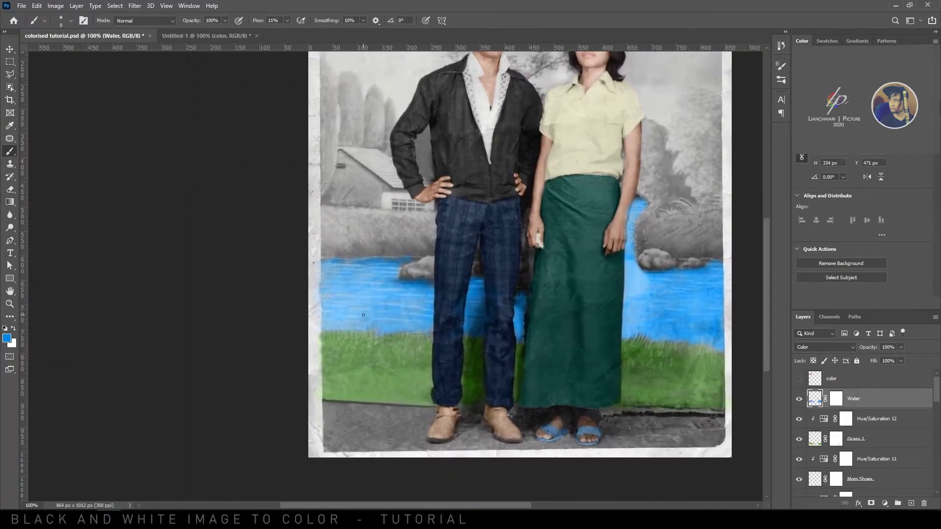
key("shift+2")
key("shift+7")
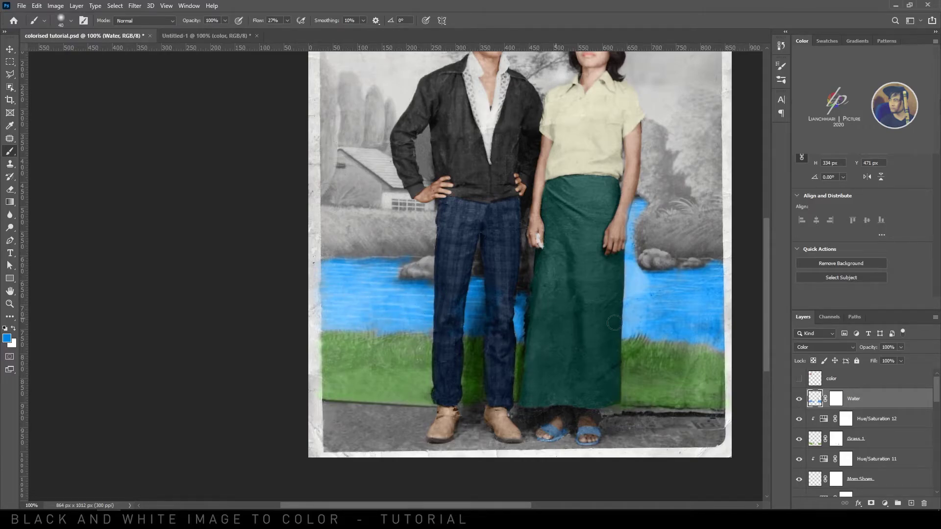
Step: Clip a Hue/Saturation adjustment to Water and set the Cyans to Hue -13 and Saturation -24
left_click(885, 503)
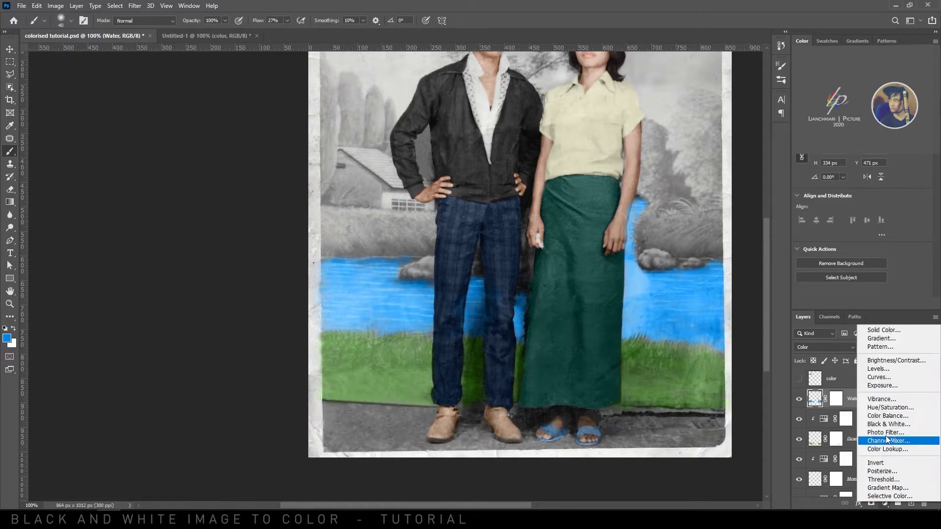
left_click(878, 402)
left_click_drag(862, 177, 850, 196)
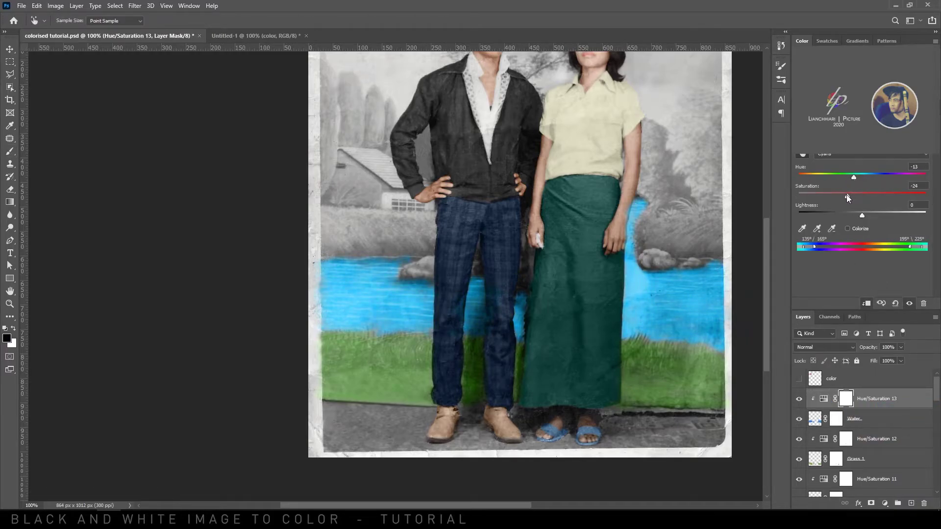
Step: Move the Water layer and its Hue/Saturation adjustment below Grass 1, and clip each adjustment to its own layer again
left_click(867, 399)
left_click(869, 422, "ctrl")
key("ctrl+[")
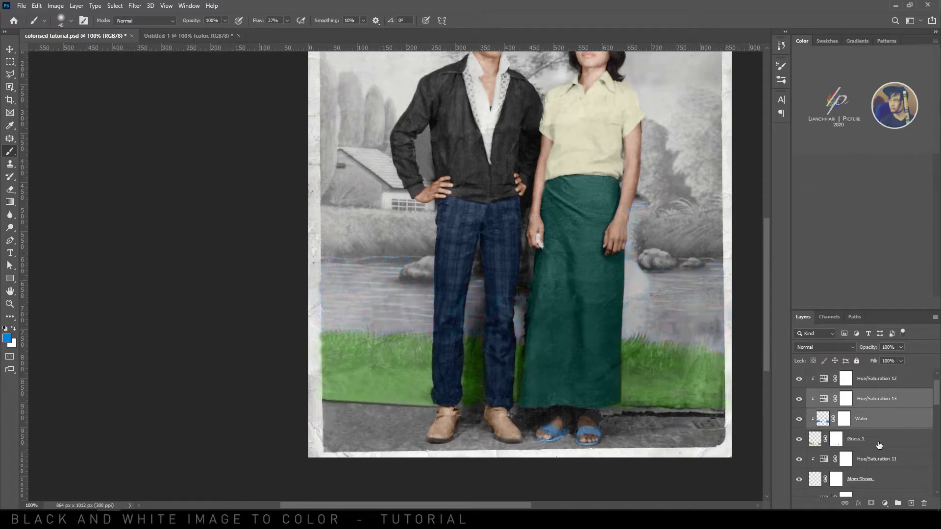
key("ctrl+[")
left_click(883, 419)
left_click(862, 438)
left_click(862, 416)
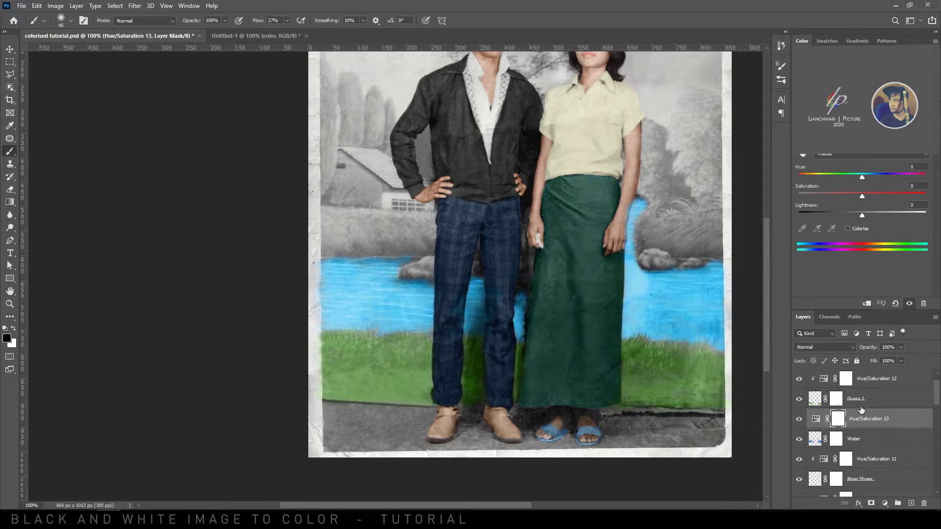
key("ctrl+minus")
scroll(889, 393, "up", 1)
left_click(889, 393)
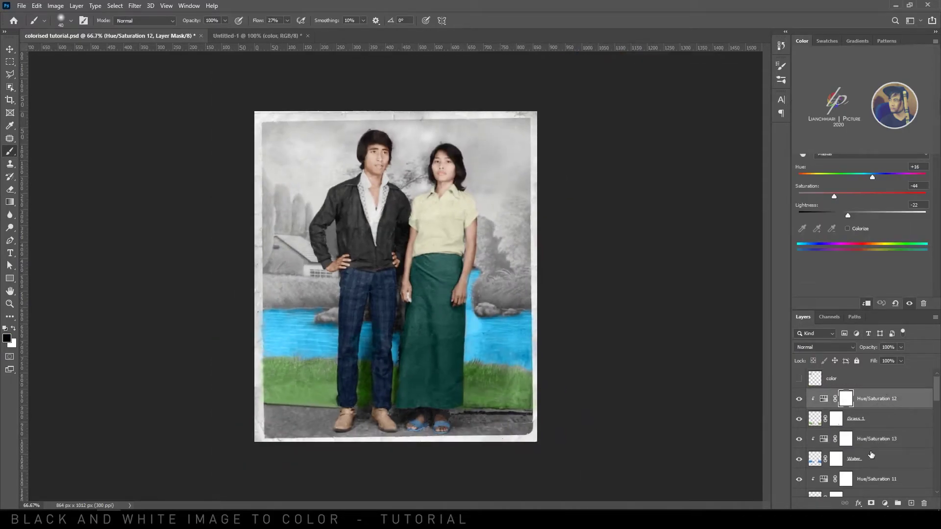
Step: Create a masked layer named Rocks above the grass adjustment and choose the dark brown 5e2703 as the painting color
key("ctrl+plus")
left_click(911, 504)
double_click(838, 399)
type("Rocks")
key("Return")
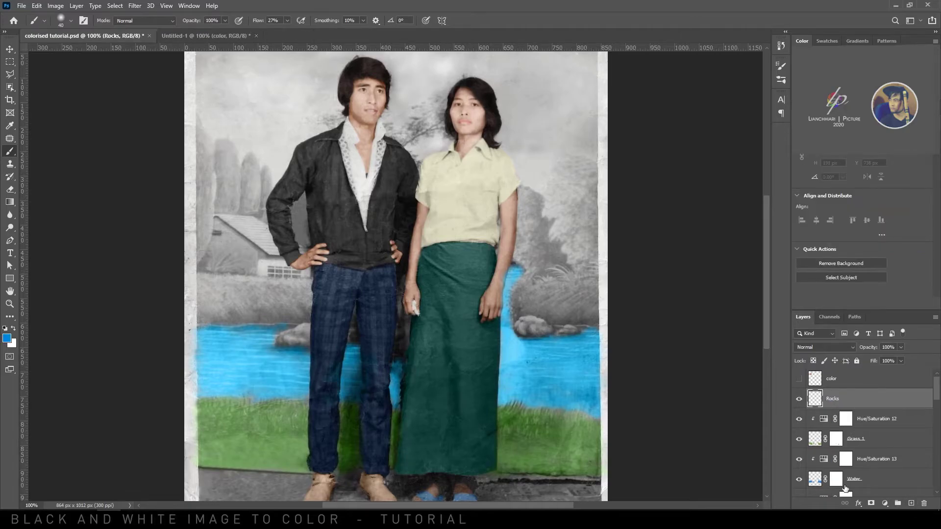
left_click(7, 338)
left_click(706, 449)
left_click(692, 411)
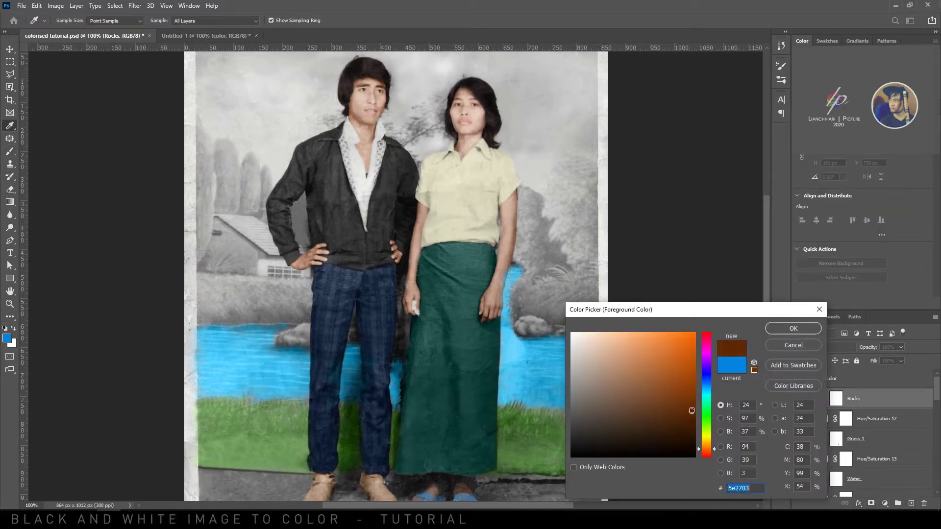
left_click(794, 329)
Step: Set Rocks to the Color blend mode and paint the rocks at the water's edge brown with a small brush
scroll(625, 346, "up", 3)
left_click_drag(448, 311, 484, 289)
key("bracketleft")
left_click(821, 348)
left_click(810, 493)
mouse_move(299, 254)
left_mouse_down()
mouse_move(331, 252)
mouse_move(289, 219)
mouse_move(263, 278)
mouse_move(241, 241)
left_mouse_up()
Step: Mask the blue Water tint off the man's trousers, the woman's skirt edge and her forearm
key("bracketleft")
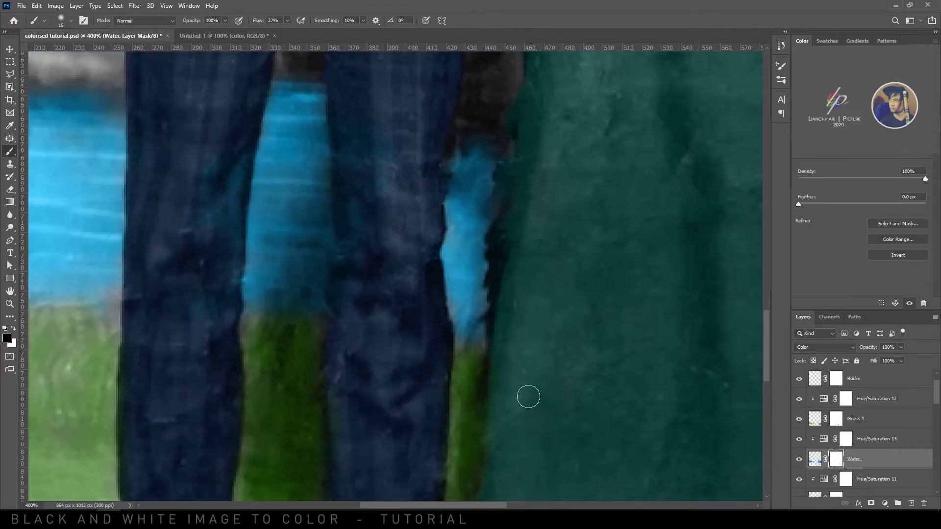
left_click_drag(231, 159, 265, 227)
left_click_drag(434, 238, 341, 217)
mouse_move(547, 189)
left_mouse_down()
mouse_move(353, 242)
mouse_move(224, 262)
mouse_move(195, 333)
left_mouse_up()
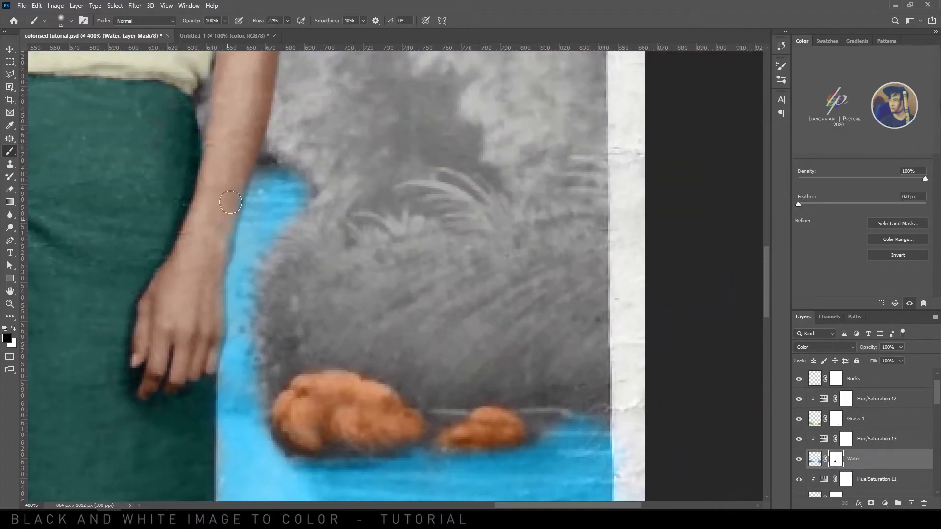
left_click_drag(226, 171, 278, 152)
Step: Paint Rocks brown between the couple, between the man's legs and on the rock beside him, cleaning the edges on its mask
left_click(858, 380)
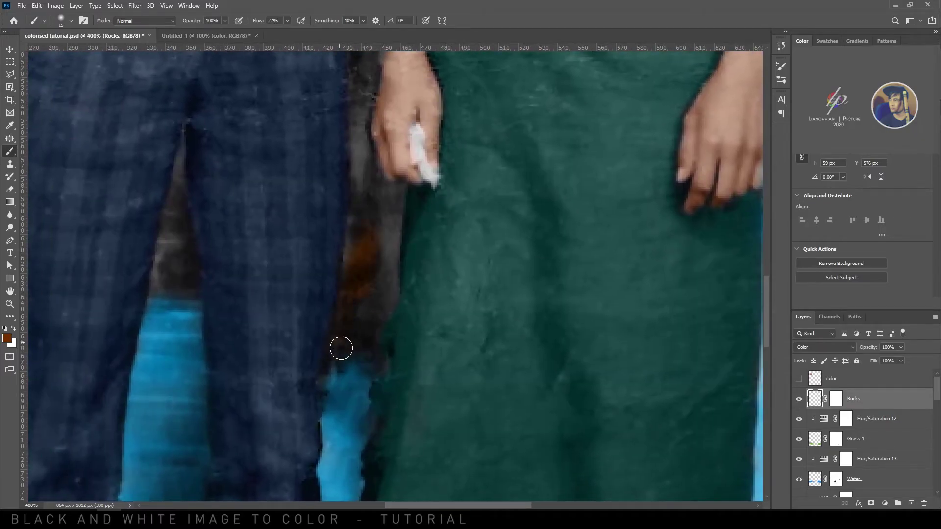
key("bracketleft")
key("bracketleft")
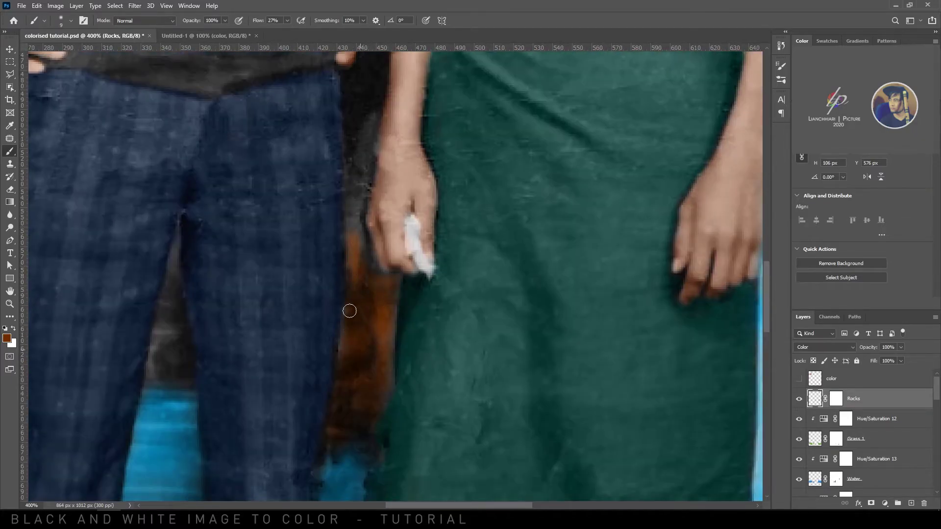
scroll(356, 229, "up", 5)
scroll(356, 380, "down", 6)
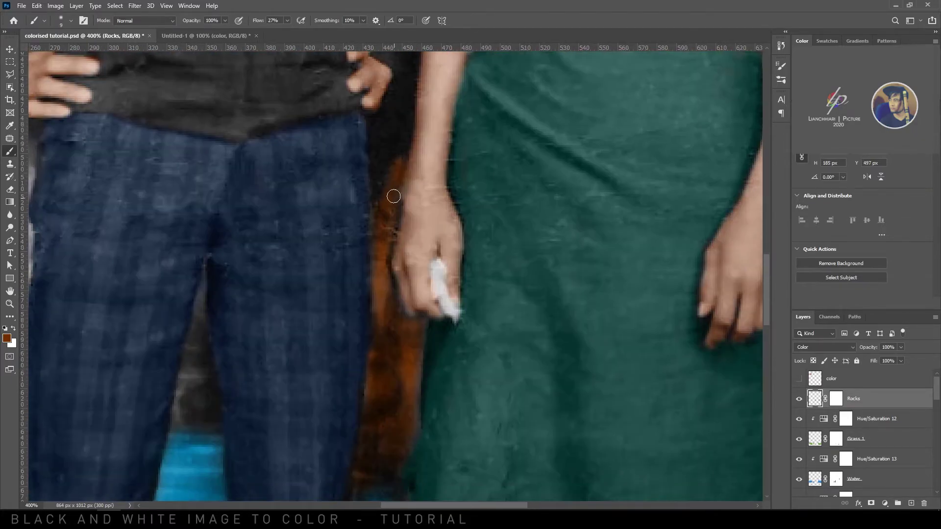
scroll(327, 322, "left", 5)
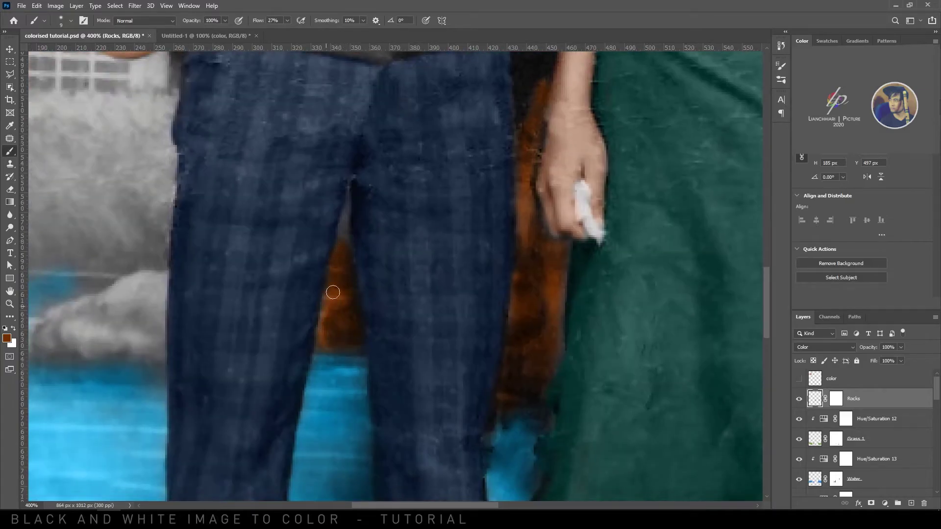
scroll(332, 318, "left", 8)
scroll(337, 294, "down", 1)
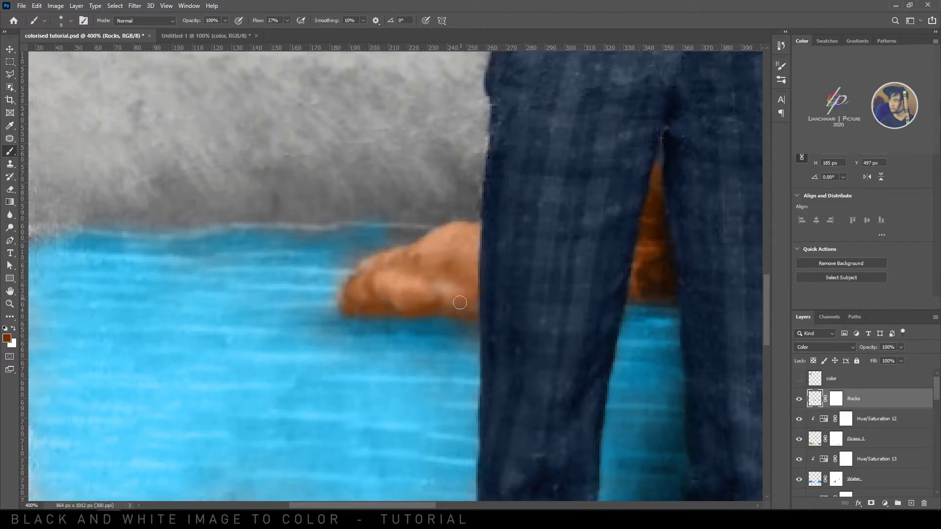
left_click(836, 399)
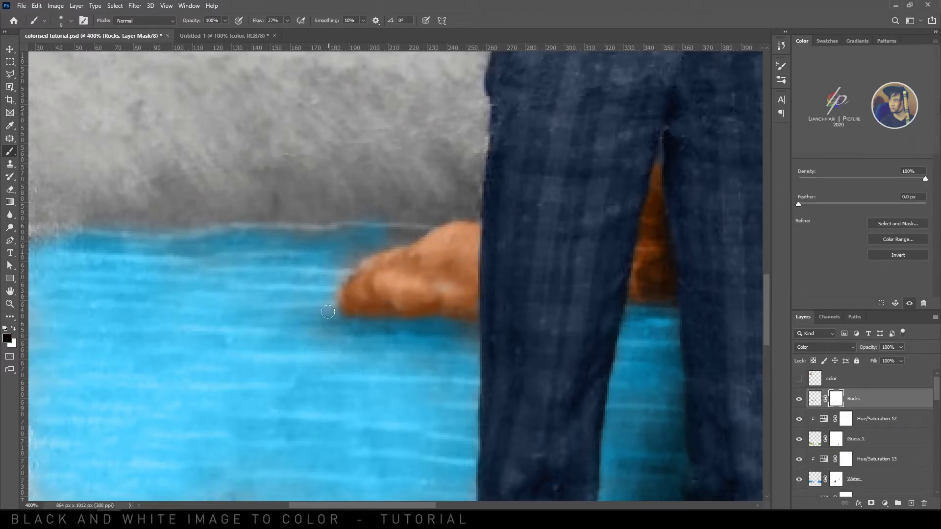
scroll(404, 230, "right", 20)
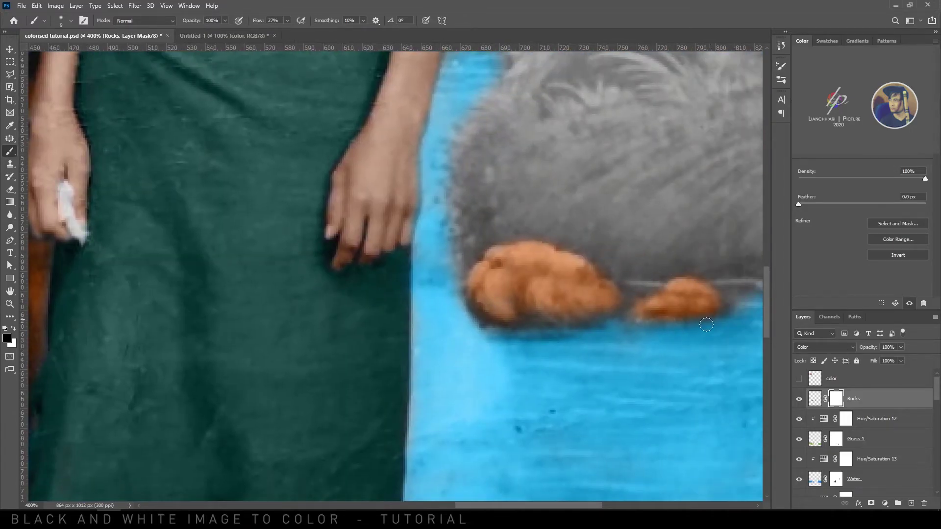
Step: Adjust the Rocks layer's Blend If, splitting the underlying shadows to 0/39 and starting the underlying highlight fade at 196
key("ctrl+minus")
key("ctrl+minus")
key("ctrl+minus")
key("ctrl+minus")
left_click(881, 405)
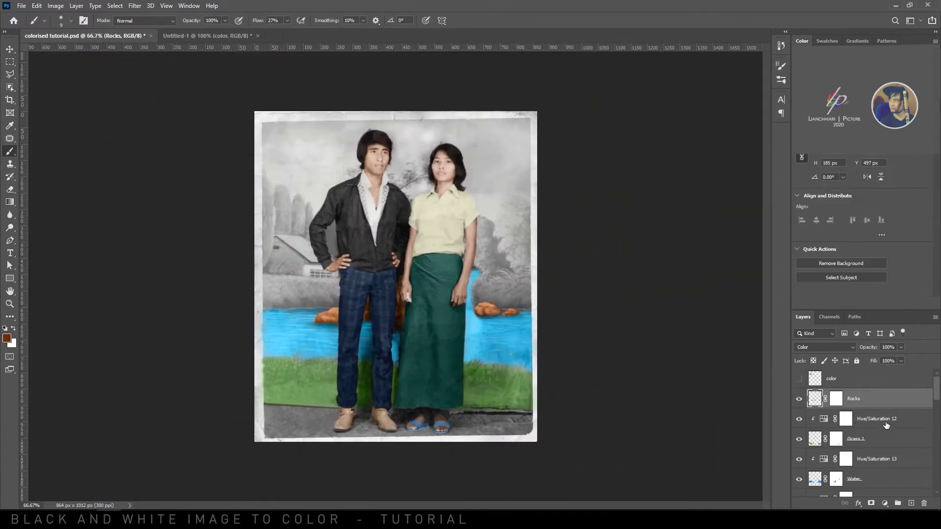
double_click(908, 403)
left_click_drag(691, 377, 705, 378)
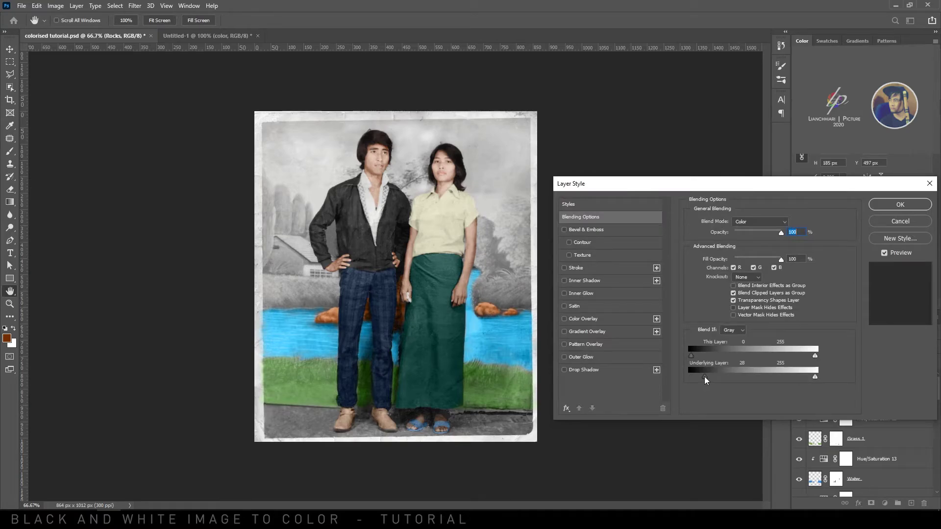
key("ctrl+1")
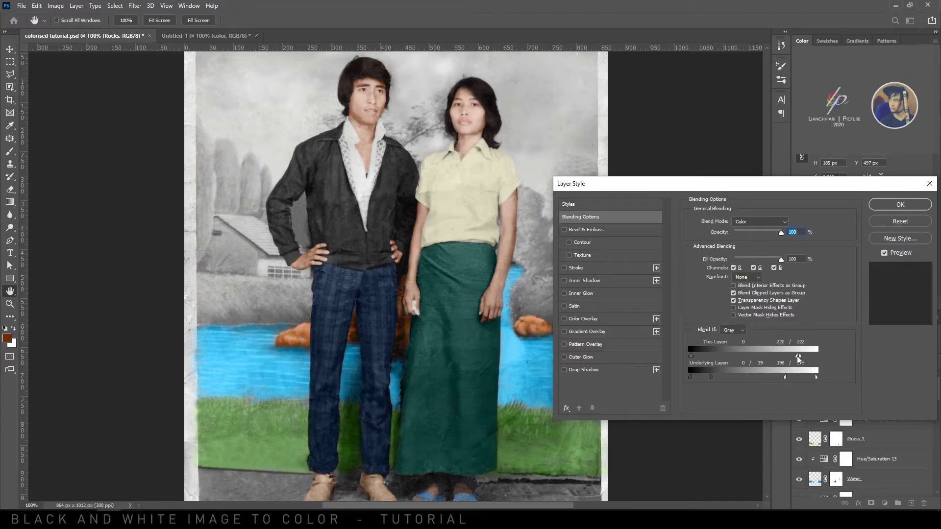
key("Return")
Step: Clip a Hue/Saturation adjustment to Rocks and mute the rocks' Reds to a duller brown
left_click(884, 503)
left_click(877, 407)
left_click(803, 155)
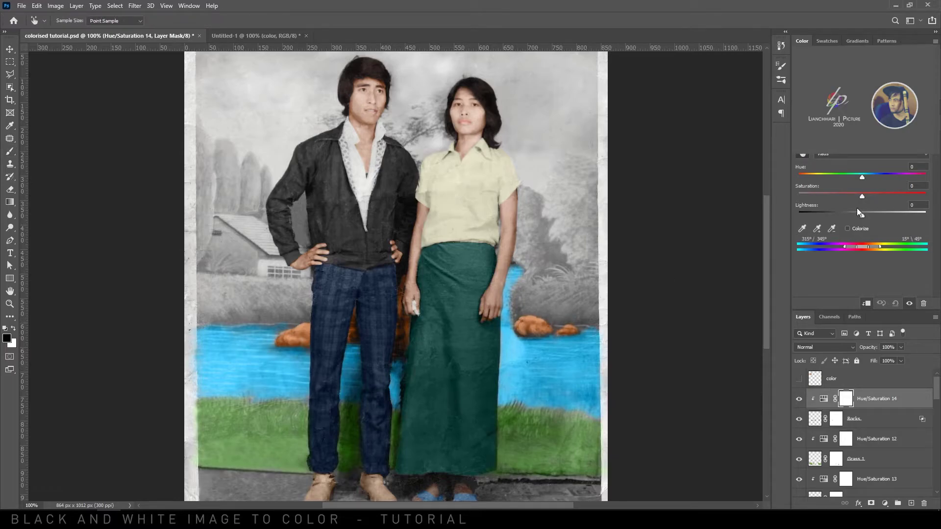
left_click_drag(858, 180, 828, 217)
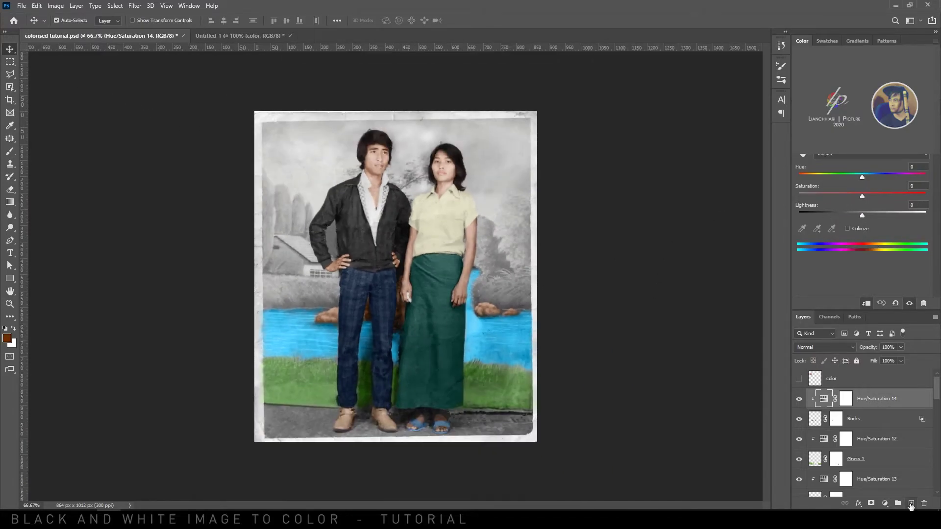
Step: Create a masked layer named Grass 2 above the rocks adjustment and set it to the Color blend mode
left_click(911, 505)
double_click(852, 405)
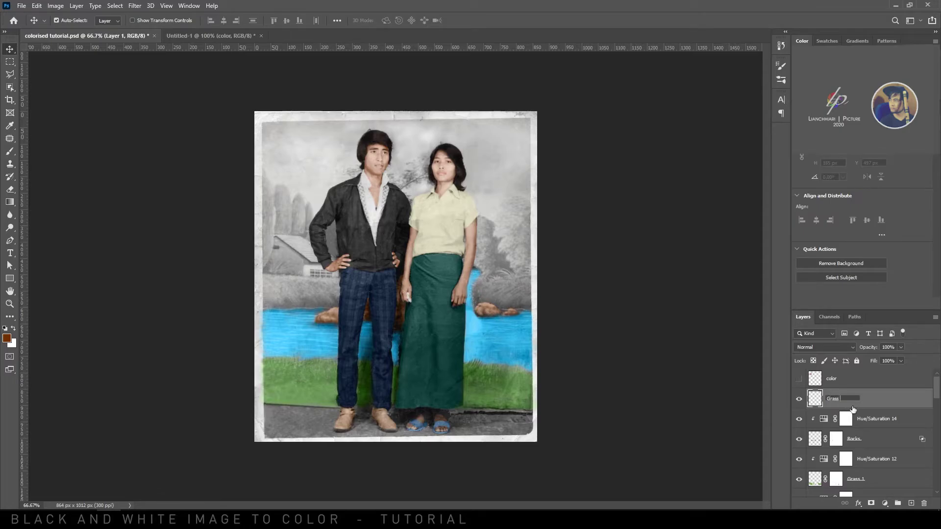
key("ctrl+plus")
left_click(871, 503)
left_click(846, 348)
left_click(814, 494)
left_click(9, 338)
left_click(519, 426)
left_click(793, 345)
Step: Target the Grass 2 layer itself rather than its mask and choose a bright green as the painting color
key("b")
left_click(814, 399)
left_click(7, 339)
left_click(236, 426)
left_click_drag(622, 386, 682, 380)
left_click(793, 328)
Step: Paint the grassy bank behind the rocks beside the woman green with an enlarged brush
key("ctrl+plus")
key("ctrl+plus")
left_click_drag(610, 325, 116, 315)
key("bracketright")
key("bracketright")
key("bracketright")
key("bracketright")
mouse_move(260, 375)
left_mouse_down()
mouse_move(266, 344)
mouse_move(258, 313)
mouse_move(300, 367)
mouse_move(351, 387)
mouse_move(521, 399)
mouse_move(353, 366)
mouse_move(422, 329)
mouse_move(345, 302)
mouse_move(376, 289)
mouse_move(316, 328)
mouse_move(381, 251)
mouse_move(382, 287)
mouse_move(468, 314)
mouse_move(491, 281)
left_mouse_up()
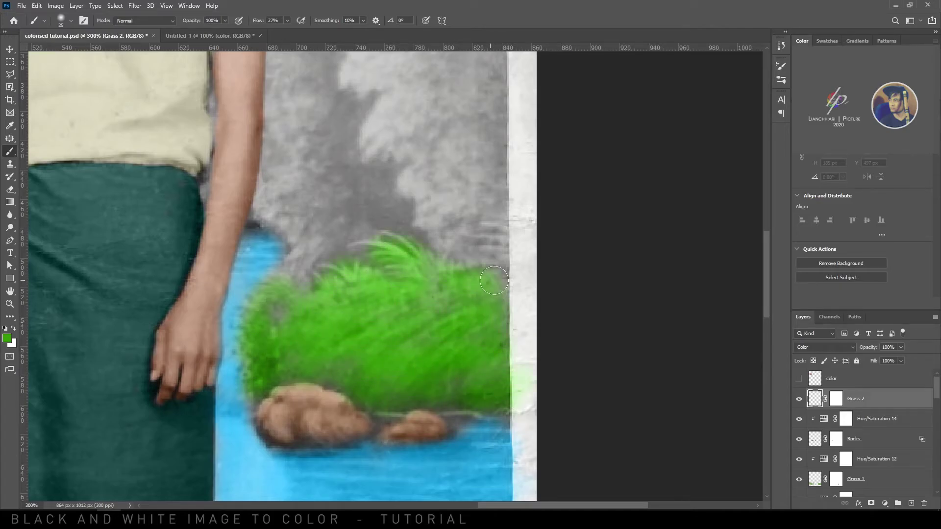
left_click_drag(400, 256, 470, 294)
Step: Choose a saturated orange as the painting color for the tips of the bank grass
key("ctrl+minus")
key("ctrl+minus")
key("ctrl+minus")
key("ctrl+plus")
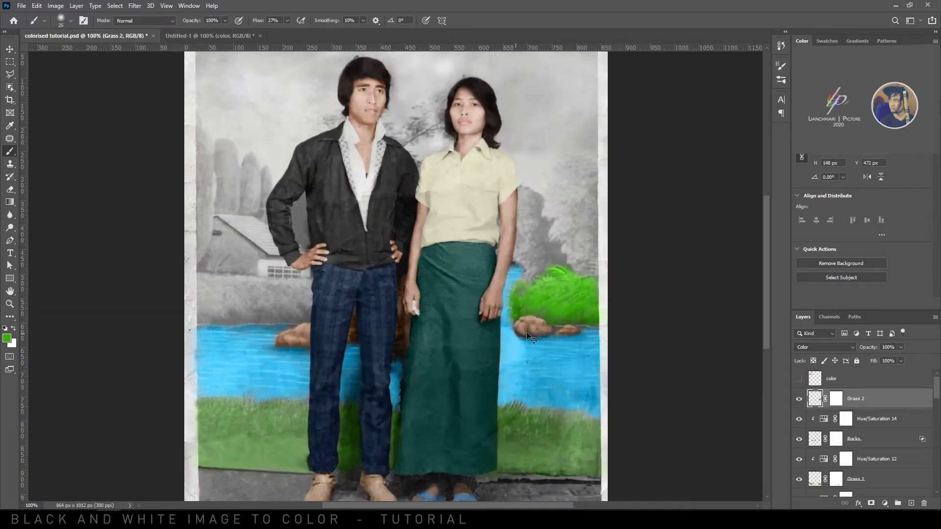
left_click(7, 341)
left_click(706, 443)
left_click(688, 339)
left_click(794, 328)
Step: Paint the upper grass blades on Grass 2 orange with the brush at 56% opacity
key("ctrl+plus")
left_click_drag(582, 317, 392, 310)
key("bracketleft")
key("bracketleft")
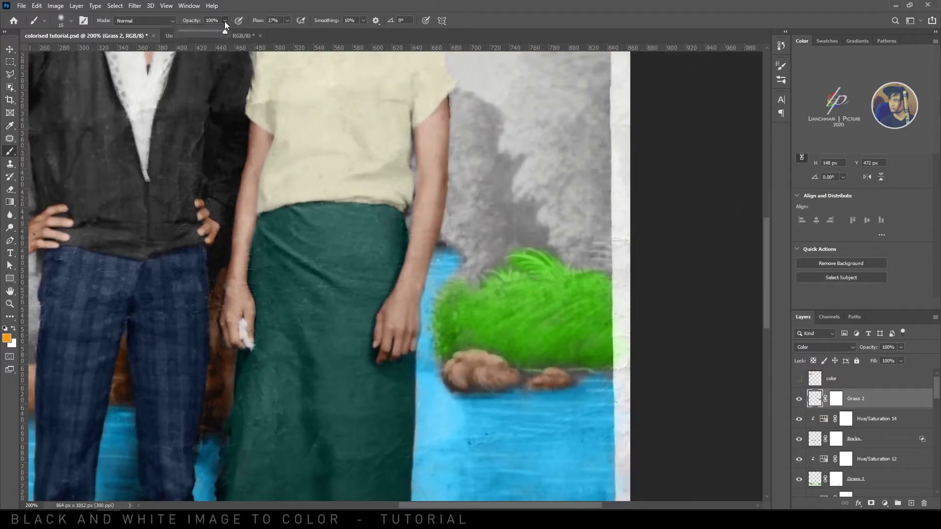
key("bracketright")
key("bracketright")
key("bracketright")
mouse_move(528, 264)
left_mouse_down()
mouse_move(600, 287)
mouse_move(490, 290)
mouse_move(448, 303)
mouse_move(563, 275)
left_mouse_up()
Step: Lower Grass 2 to 77% opacity and clip a Hue/Saturation adjustment to it with reduced saturation
left_click_drag(878, 360, 906, 362)
key("ctrl+0")
left_click(885, 504)
left_click(840, 410)
left_click(867, 303)
left_click_drag(862, 176, 837, 195)
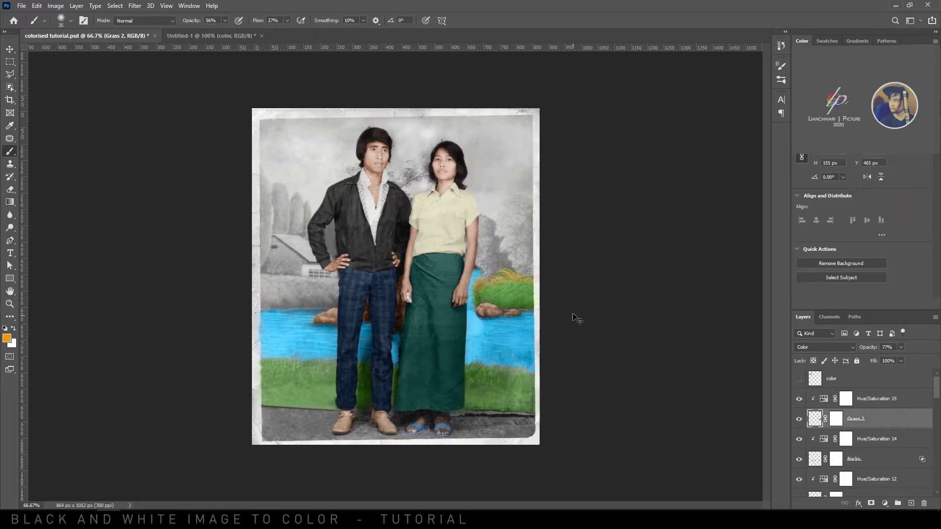
Step: Blend the orange tips into the green grass with a larger brush at 13% opacity
scroll(573, 319, "up", 5)
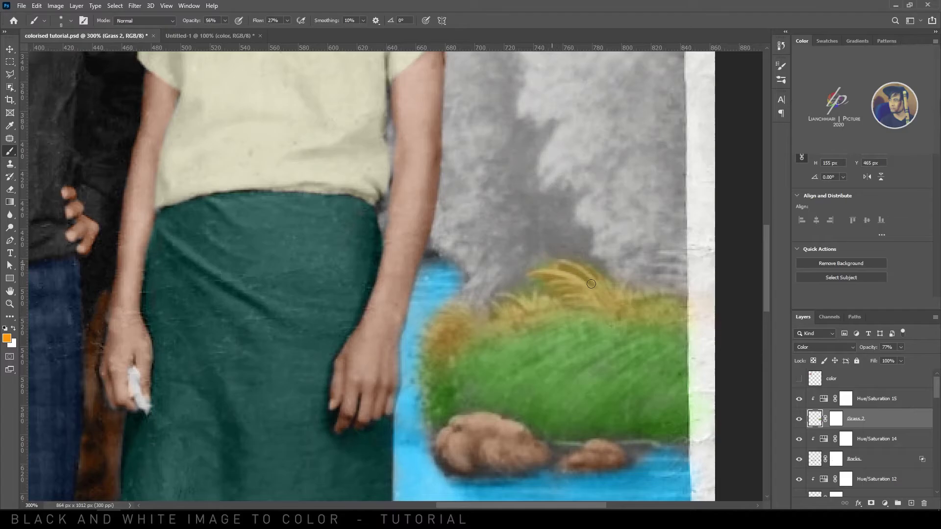
left_click(225, 21)
left_click_drag(226, 32, 205, 31)
key("bracketright")
key("bracketright")
key("bracketright")
key("bracketright")
key("bracketright")
key("bracketright")
key("bracketright")
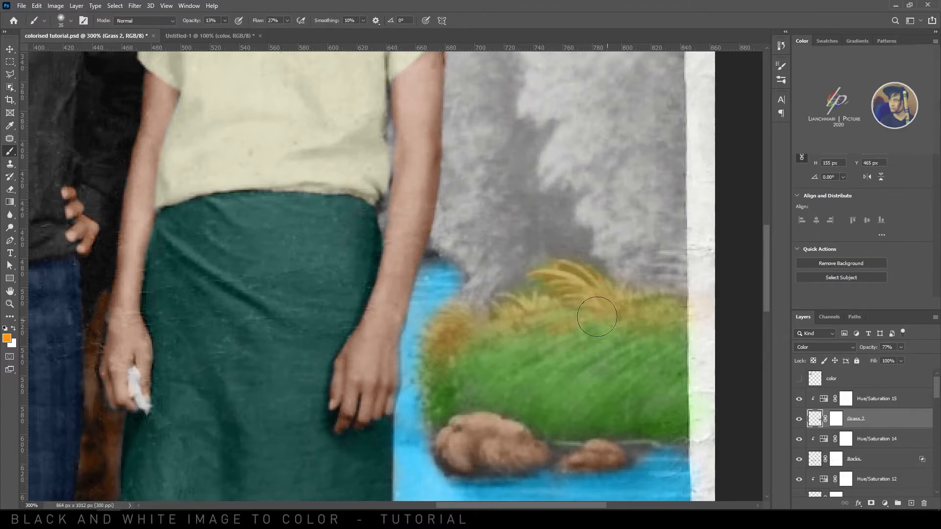
Step: Clean up the edges of the grass tips on the Grass 2 mask with a small brush at 100% opacity
left_click(836, 418)
key("bracketleft")
key("bracketleft")
key("bracketleft")
key("bracketleft")
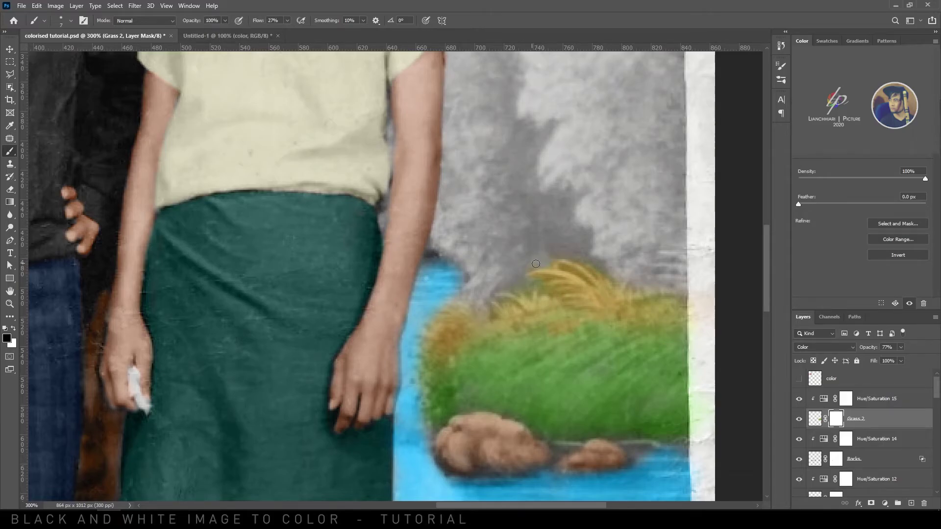
Step: Add a Gradient Map adjustment layer named grass 3 above the Grass 2 adjustment
key("ctrl+minus")
key("ctrl+minus")
left_click(883, 422)
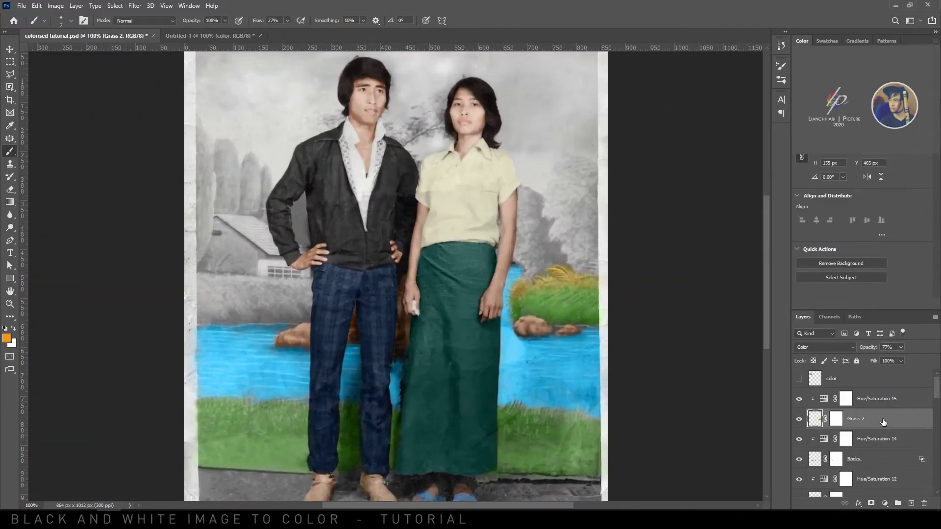
left_click(886, 504)
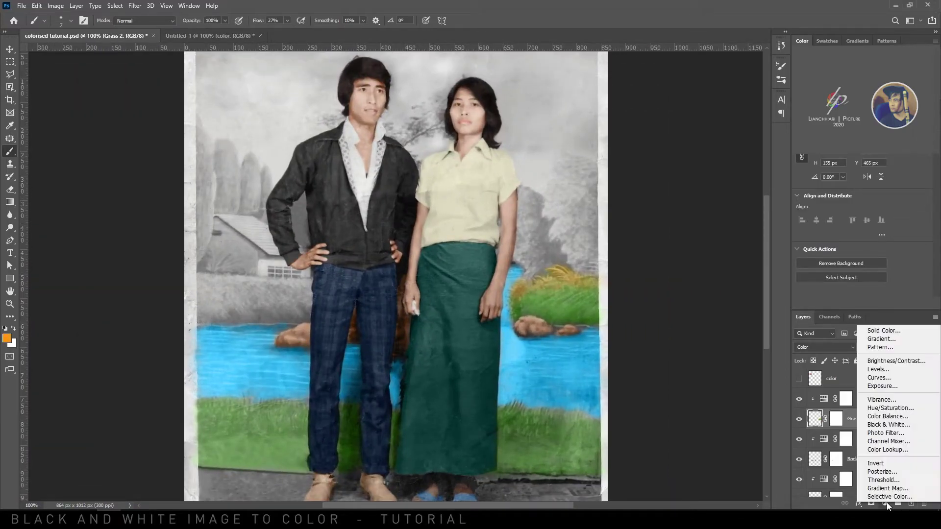
left_click(877, 485)
left_click(826, 407, "alt")
double_click(868, 399)
type("or")
key("Return")
Step: Set the grass 3 gradient to run from green to the yellow dcb30e
left_click(814, 147)
left_click(562, 345)
left_click(607, 387)
left_click_drag(707, 429, 707, 441)
left_click(689, 382)
left_click(794, 328)
double_click(752, 346)
left_click(679, 356)
left_click(793, 328)
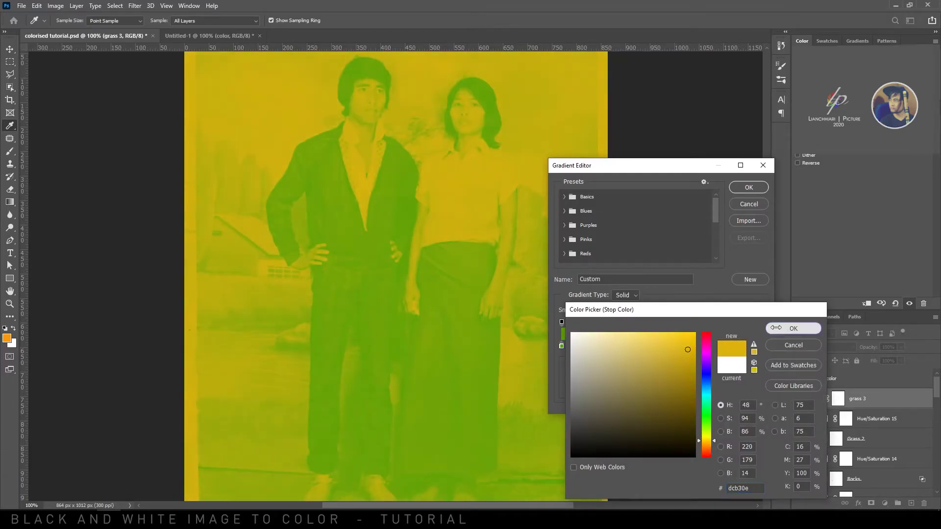
left_click(749, 188)
Step: Invert the grass 3 mask and start painting the gradient in over the far bank beside the man
key("b")
key("ctrl+i")
key("ctrl+plus")
mouse_move(479, 422)
left_mouse_down()
mouse_move(669, 332)
mouse_move(752, 311)
left_mouse_up()
key("x")
key("bracketright")
key("bracketright")
key("bracketright")
key("bracketright")
key("bracketright")
key("bracketright")
key("bracketright")
mouse_move(303, 176)
left_mouse_down()
mouse_move(372, 177)
mouse_move(282, 204)
mouse_move(439, 237)
left_mouse_up()
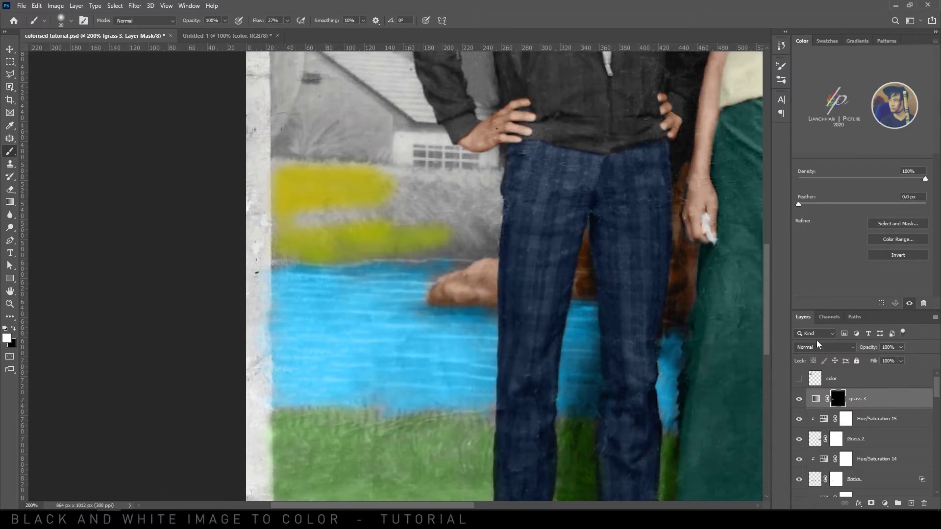
Step: Set grass 3 to the Color blend mode and reveal it over the whole far bank and the grass beside the woman
left_click(819, 346)
left_click(809, 494)
mouse_move(283, 174)
left_mouse_down()
mouse_move(429, 217)
mouse_move(450, 251)
mouse_move(479, 206)
mouse_move(494, 202)
mouse_move(472, 215)
left_mouse_up()
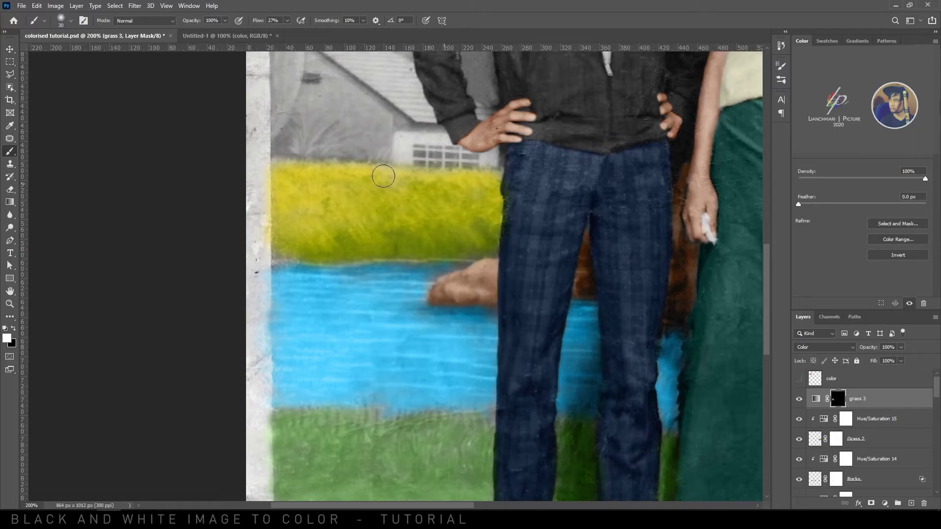
key("ctrl+minus")
key("ctrl+minus")
key("ctrl+plus")
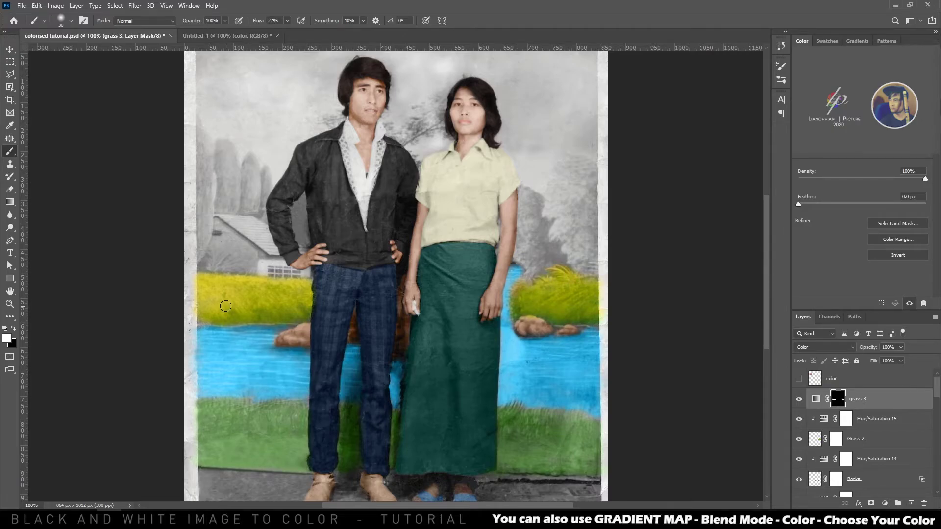
Step: Reveal grass 3 over the small plants in front of the house with a smaller brush
scroll(226, 306, "up", 2)
key("bracketleft")
key("bracketleft")
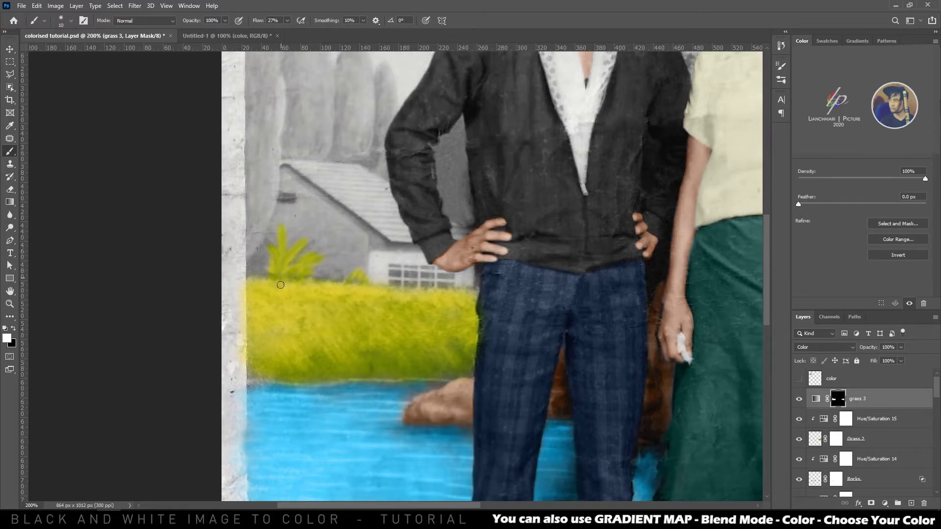
Step: Mask the yellow grass tint off the rock tops and along the man's trouser edge
left_click_drag(492, 319, 340, 278)
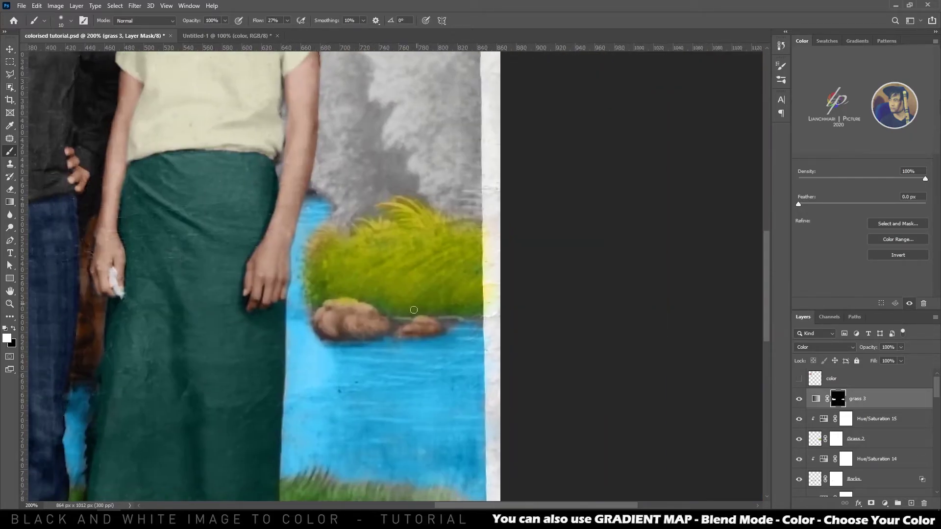
key("x")
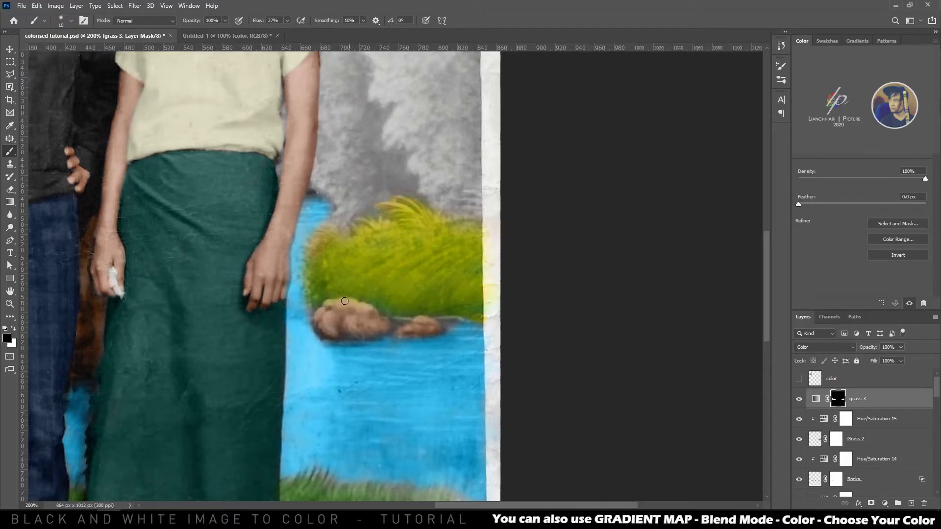
left_click_drag(147, 319, 344, 298)
mouse_move(502, 231)
left_mouse_down()
mouse_move(392, 307)
mouse_move(335, 301)
left_mouse_up()
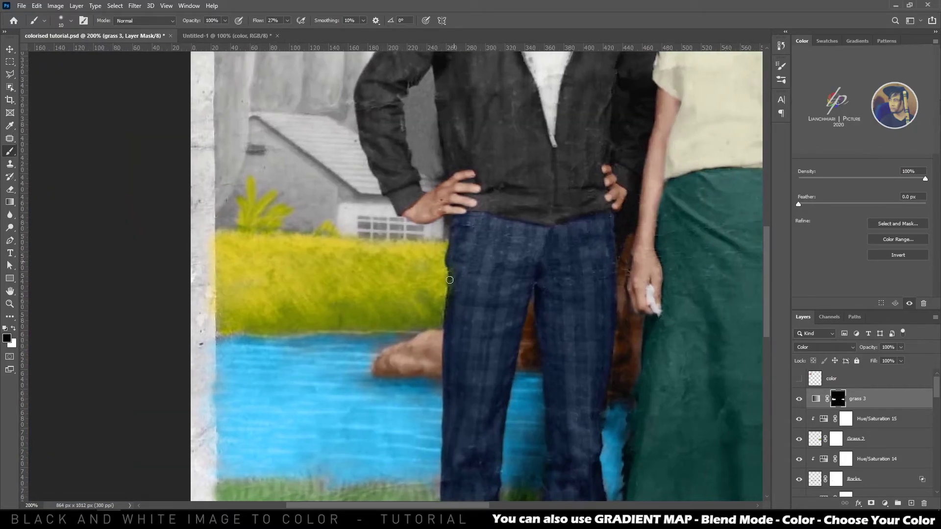
Step: Clip a Hue/Saturation adjustment to grass 3 and shift its hue toward green
key("ctrl+minus")
key("ctrl+minus")
left_click(885, 503)
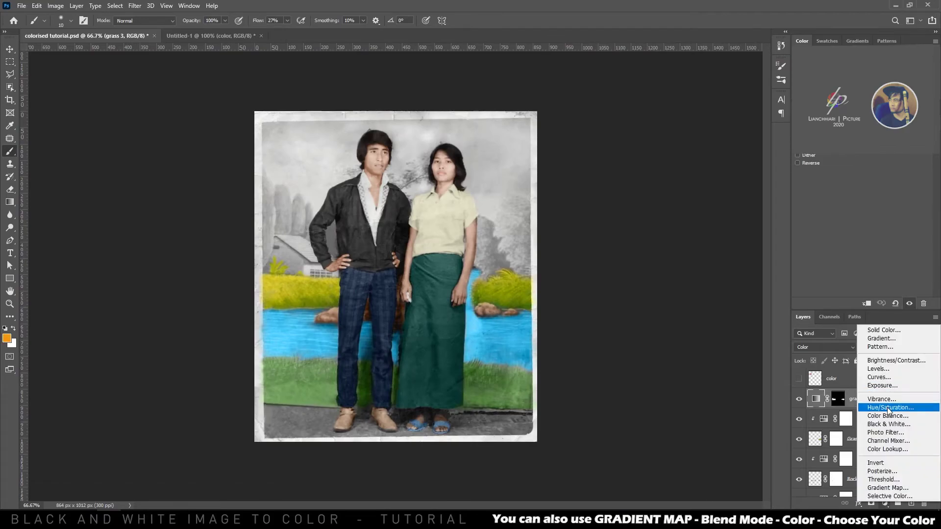
left_click(868, 408)
left_click_drag(862, 196, 869, 179)
left_click_drag(862, 215, 861, 216)
Step: Add a Gradient Map adjustment layer named Tress 1 above the grass 3 adjustment
left_click(877, 399)
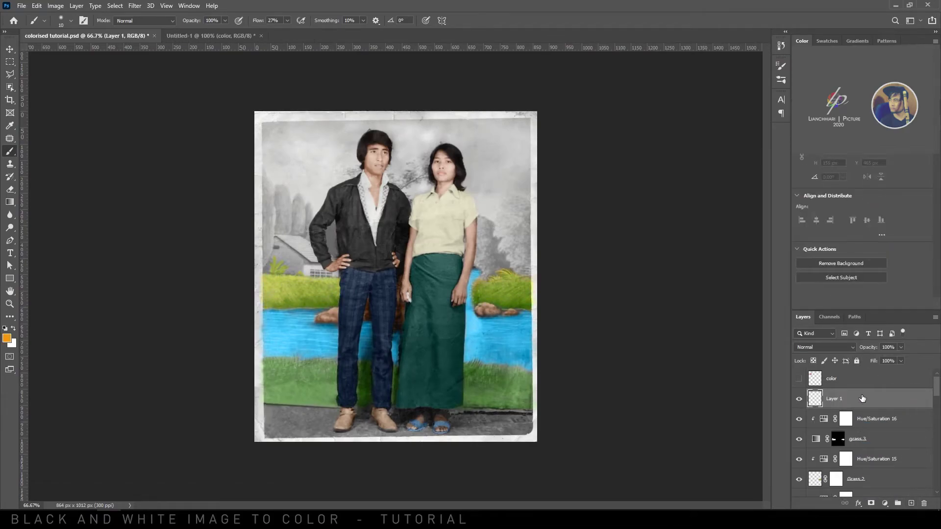
left_click(885, 504)
left_click(833, 496)
double_click(863, 400)
type("Trass 1")
key("Return")
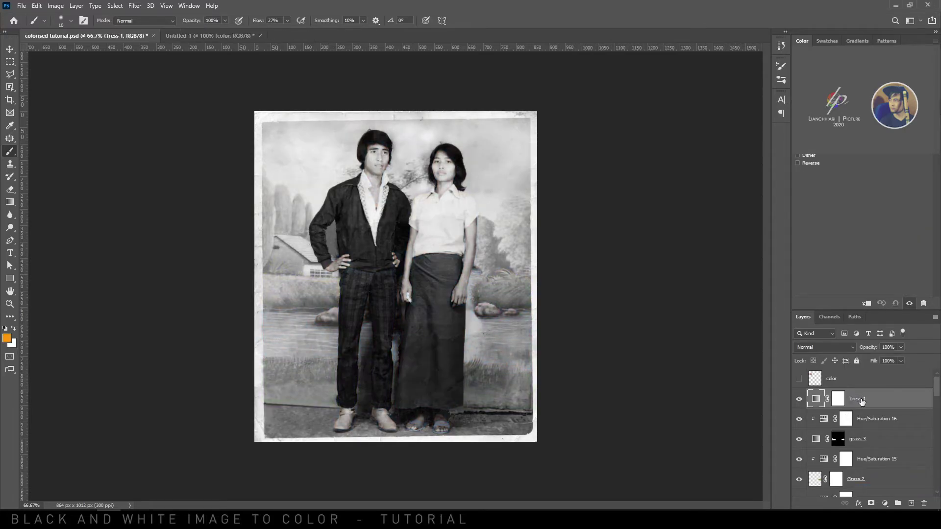
Step: Set the Tress 1 gradient from green shadows to orange highlights and switch the layer to Color blending
left_click(854, 143)
double_click(562, 346)
left_click(706, 422)
left_click_drag(686, 359, 692, 383)
left_click(786, 330)
left_click(760, 346)
left_click(609, 385)
left_click_drag(708, 442, 709, 453)
left_click_drag(690, 339, 665, 335)
left_click(794, 328)
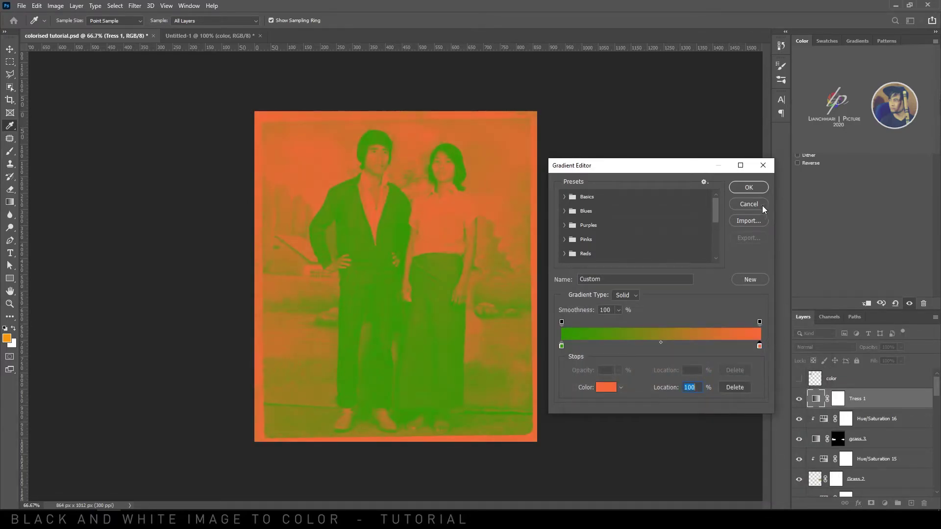
left_click(749, 187)
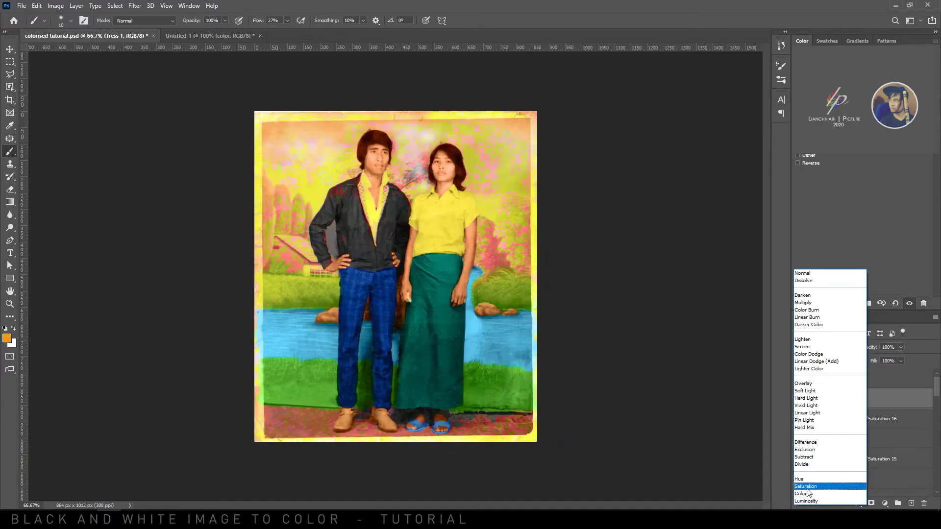
left_click(806, 493)
Step: Invert the Tress 1 mask to black and paint it white over the backdrop trees beside the woman
left_click(838, 398)
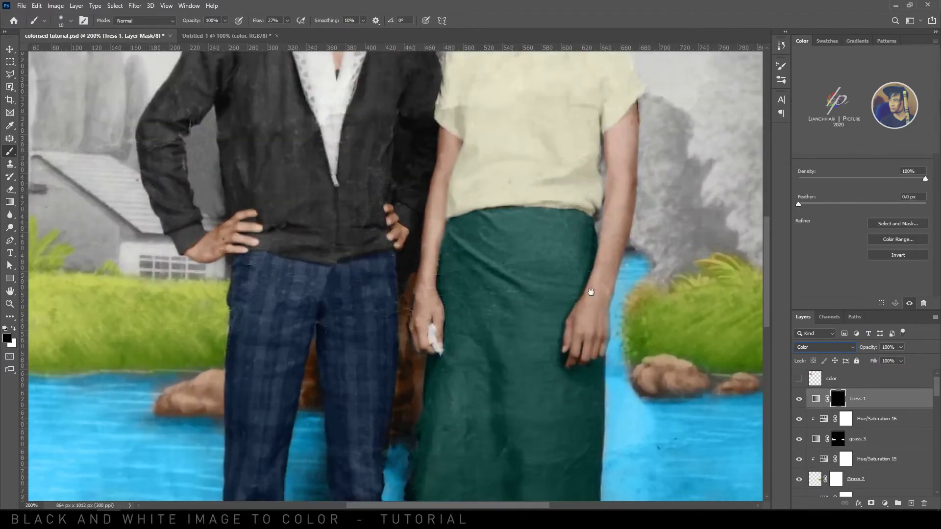
scroll(317, 379, "up", 3)
key("x")
scroll(417, 303, "left", 4)
mouse_move(410, 235)
left_mouse_down()
mouse_move(397, 279)
mouse_move(449, 170)
mouse_move(453, 227)
mouse_move(492, 206)
mouse_move(478, 302)
mouse_move(487, 256)
mouse_move(421, 319)
mouse_move(436, 289)
mouse_move(441, 352)
mouse_move(477, 383)
mouse_move(466, 355)
mouse_move(442, 367)
mouse_move(467, 384)
mouse_move(457, 294)
mouse_move(463, 188)
mouse_move(407, 234)
mouse_move(410, 311)
mouse_move(372, 305)
mouse_move(346, 233)
mouse_move(340, 338)
left_mouse_up()
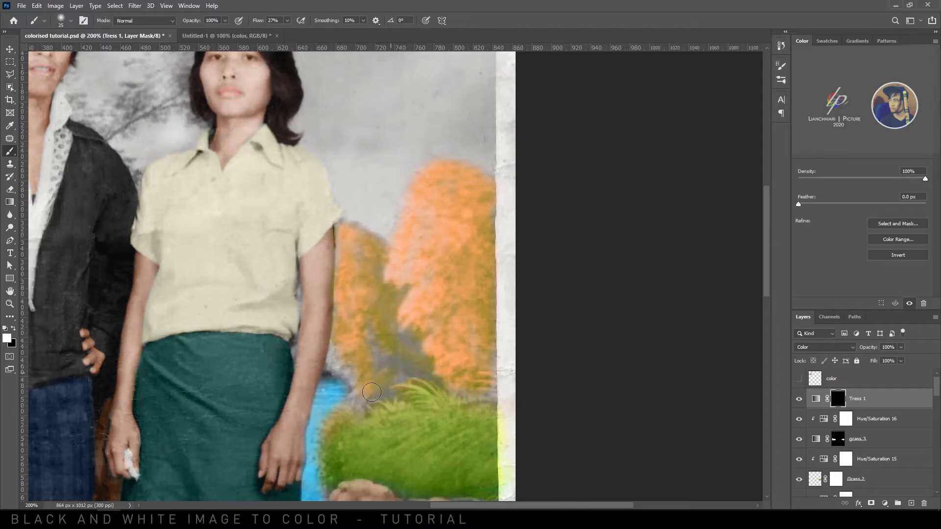
mouse_move(412, 356)
left_mouse_down()
mouse_move(341, 343)
mouse_move(349, 380)
mouse_move(394, 359)
mouse_move(416, 310)
mouse_move(487, 390)
left_mouse_up()
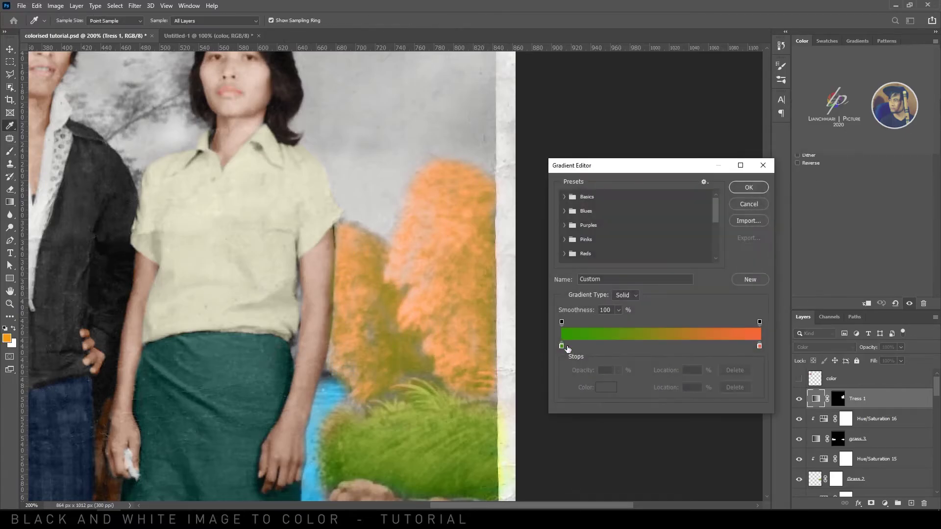
Step: Move the green stop of the Tress 1 gradient inward and split its underlying-layer black Blend If slider to 0/25
key("ctrl+minus")
key("ctrl+minus")
mouse_move(568, 345)
left_mouse_down()
mouse_move(617, 345)
mouse_move(595, 345)
left_mouse_up()
left_click_drag(677, 342, 660, 343)
left_click(595, 346)
left_click(745, 189)
double_click(895, 406)
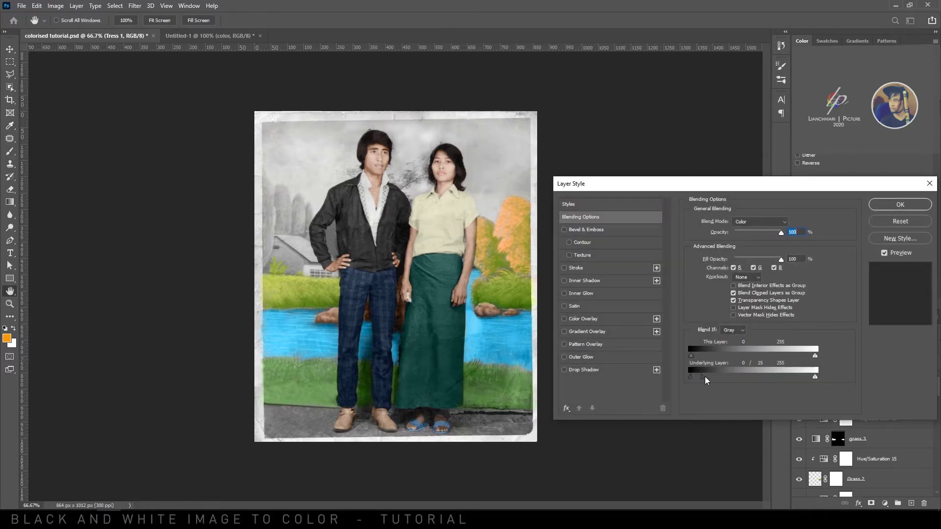
left_click(900, 205)
Step: Clip a Hue/Saturation adjustment to Tress 1 and shift the tree hue toward yellow
left_click(885, 504)
left_click(878, 412)
key("b")
key("d")
left_click_drag(852, 200, 855, 200)
mouse_move(862, 216)
left_mouse_down()
mouse_move(848, 215)
mouse_move(859, 216)
left_mouse_up()
left_click_drag(861, 178, 868, 178)
left_click(824, 398)
key("ctrl+1")
Step: Add a Gradient Map adjustment layer named Tress 2 and set it to Color blending
left_click(846, 399)
left_click(885, 504)
left_click(888, 487)
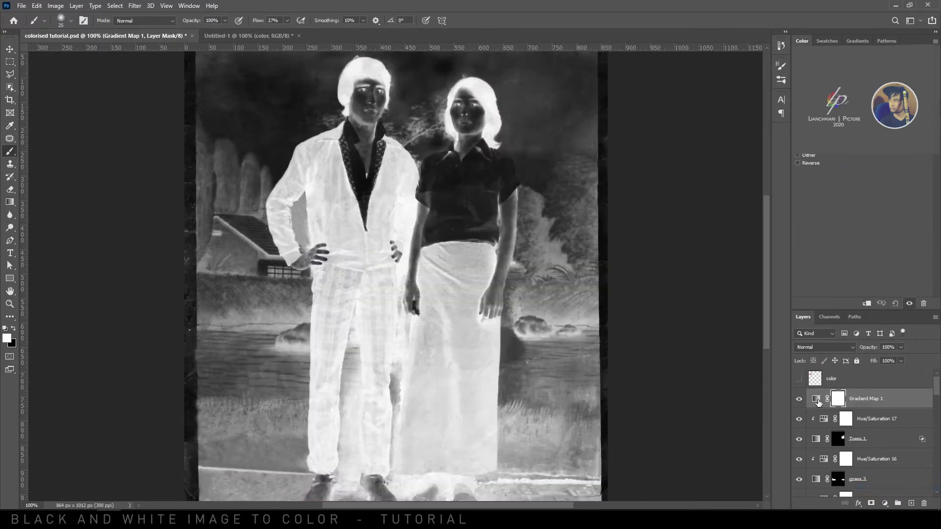
double_click(872, 398)
type("Tress 2")
key("Return")
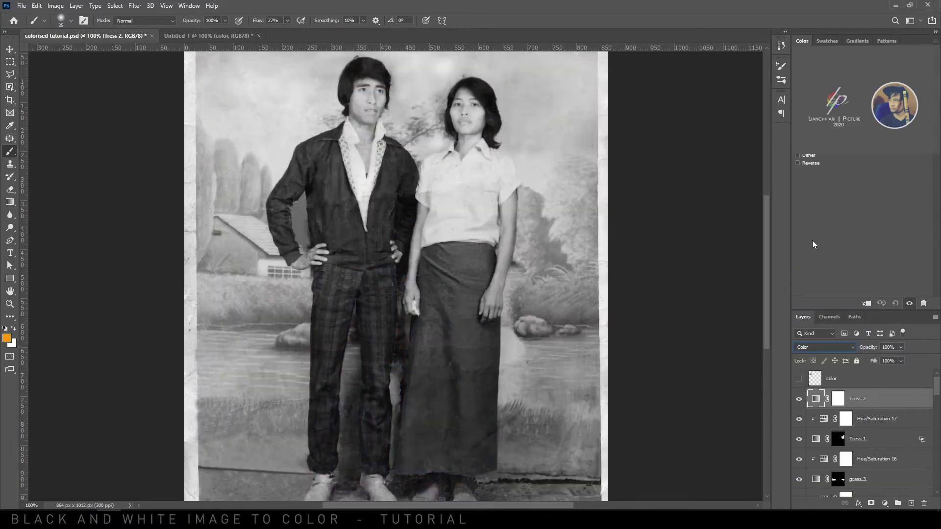
Step: Set the Tress 2 gradient from green shadows to yellow-orange highlights, moving the green stop well toward the highlights
left_click(833, 68)
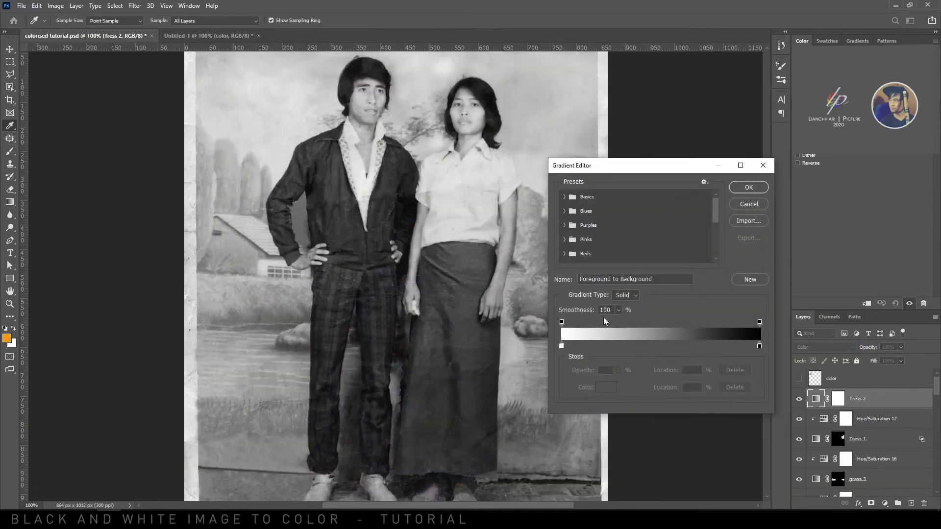
left_click(606, 388)
left_click(685, 406)
left_click_drag(705, 420, 705, 429)
mouse_move(687, 408)
left_mouse_down()
mouse_move(692, 416)
mouse_move(696, 405)
left_mouse_up()
left_click(792, 328)
double_click(760, 347)
left_click_drag(649, 310, 692, 313)
left_click(748, 435)
left_click(737, 339)
left_click(749, 450)
key("Return")
left_click_drag(562, 346, 682, 348)
key("Return")
Step: Invert the Tress 2 layer mask to black to hide the tint from the whole photo
key("b")
left_click(839, 400)
key("d")
key("ctrl+i")
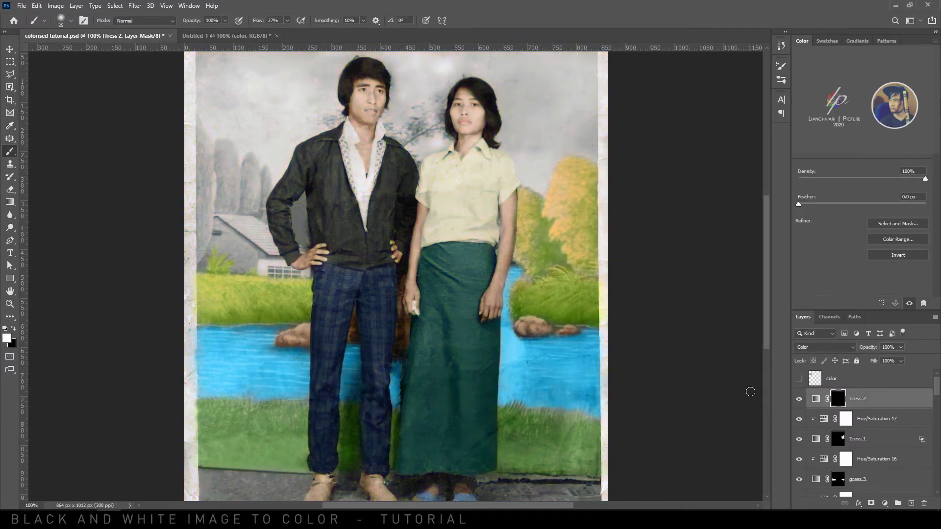
Step: Paint the Tress 2 mask white over the tall tree along the photo's edge beside the house
key("ctrl+plus")
key("ctrl+plus")
left_click_drag(154, 174, 612, 417)
left_click_drag(273, 90, 272, 219)
mouse_move(270, 230)
left_mouse_down()
mouse_move(251, 303)
mouse_move(267, 419)
mouse_move(279, 281)
left_mouse_up()
left_click_drag(271, 375, 270, 218)
mouse_move(263, 250)
left_mouse_down()
mouse_move(283, 256)
mouse_move(260, 285)
left_mouse_up()
key("bracketleft")
key("bracketleft")
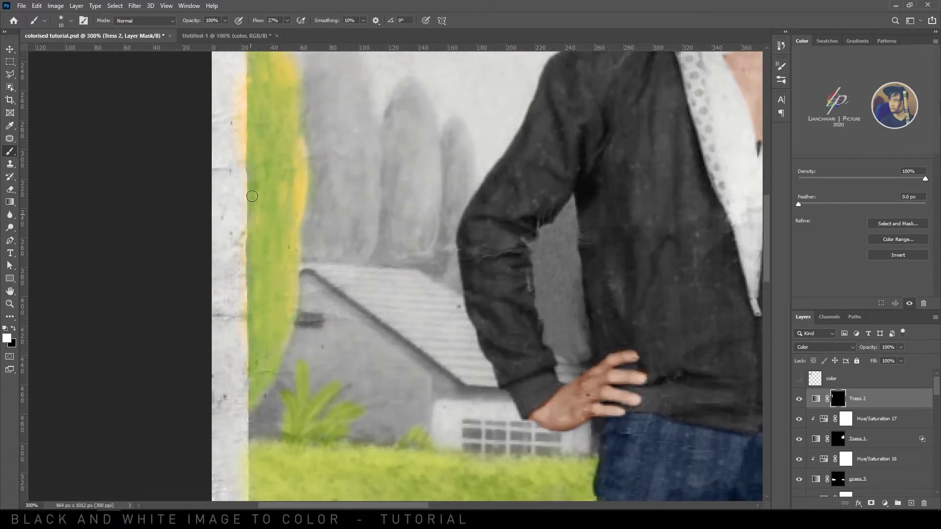
Step: Reveal the Tress 2 tint over the three remaining rounded trees behind the house
left_click_drag(251, 210, 200, 288)
left_click_drag(263, 160, 261, 284)
key("]")
mouse_move(292, 233)
left_mouse_down()
mouse_move(293, 130)
mouse_move(310, 171)
mouse_move(274, 197)
mouse_move(259, 324)
mouse_move(302, 253)
mouse_move(297, 298)
mouse_move(291, 269)
mouse_move(323, 273)
mouse_move(357, 172)
mouse_move(349, 187)
mouse_move(375, 207)
mouse_move(356, 319)
mouse_move(340, 282)
mouse_move(374, 222)
mouse_move(332, 330)
left_mouse_up()
Step: Reveal Tress 2 in the gap between the man's bent arm and jacket with a smaller brush
key("bracketleft")
key("bracketleft")
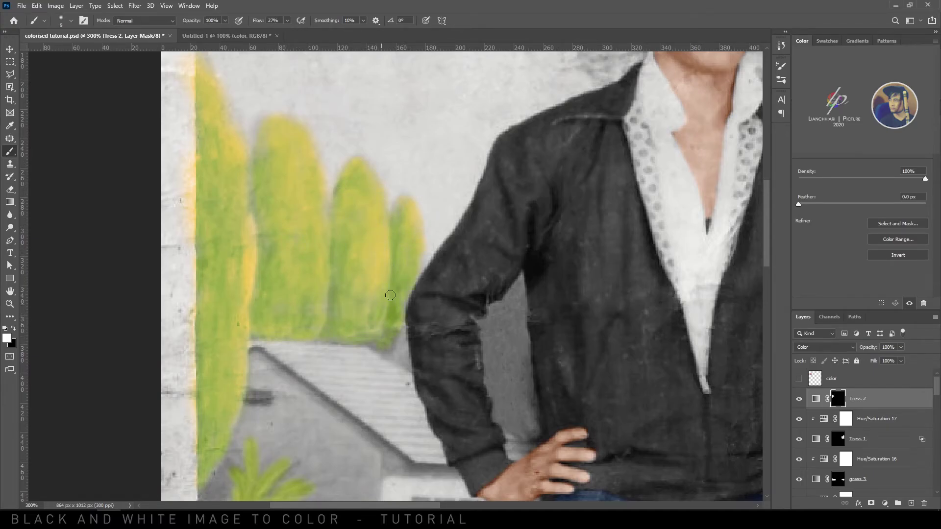
left_click_drag(509, 343, 520, 295)
mouse_move(499, 402)
left_mouse_down()
mouse_move(515, 365)
mouse_move(524, 383)
mouse_move(495, 384)
mouse_move(499, 318)
mouse_move(515, 287)
left_mouse_up()
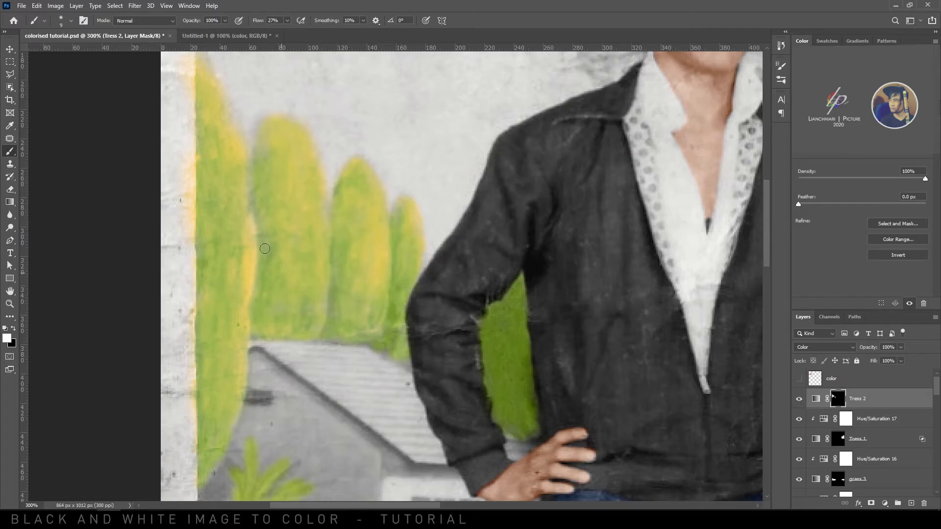
Step: Reveal Tress 2 over the tree branches between the couple and beside the man's neck with a larger brush
key("ctrl+minus")
key("ctrl+minus")
key("ctrl+plus")
mouse_move(685, 171)
left_mouse_down()
mouse_move(702, 161)
mouse_move(696, 146)
left_mouse_up()
key("bracketright")
key("bracketright")
left_click_drag(700, 159, 553, 212)
left_click_drag(583, 214, 595, 200)
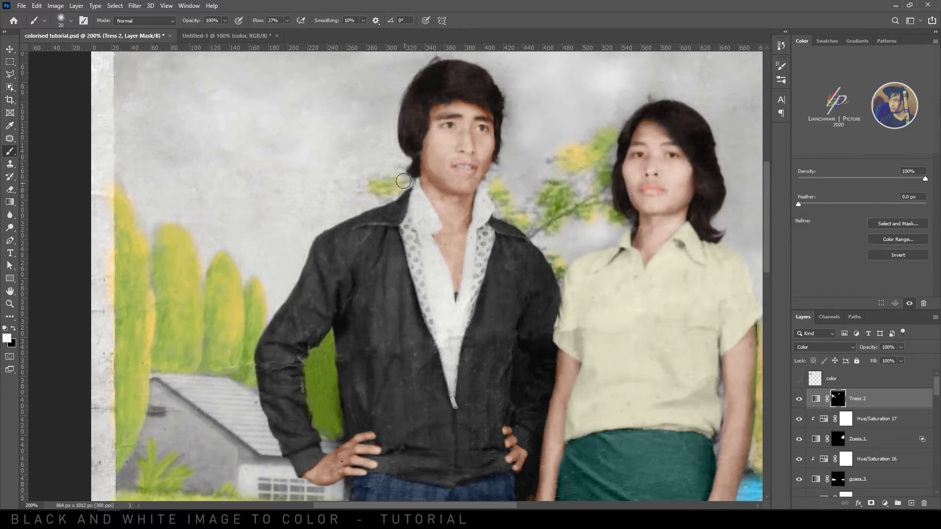
left_click_drag(395, 162, 402, 180)
left_click_drag(514, 126, 483, 177)
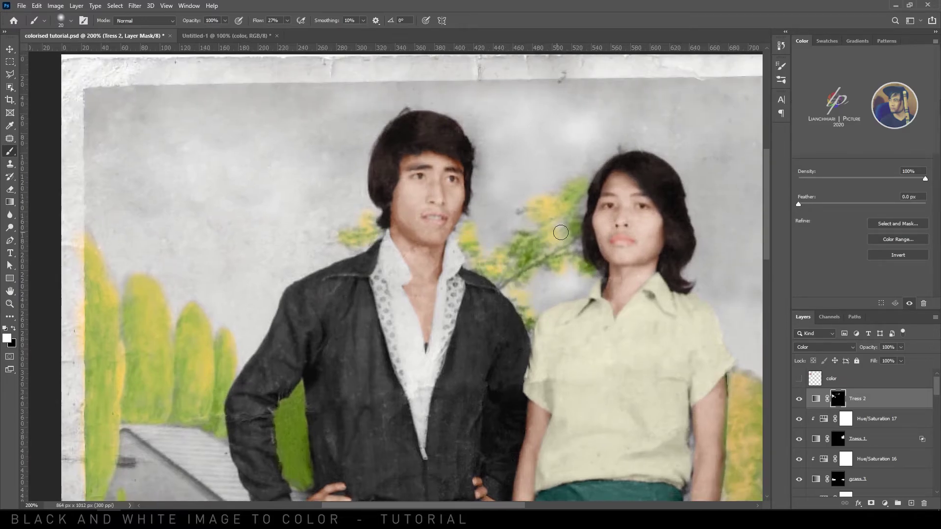
left_click_drag(372, 241, 424, 171)
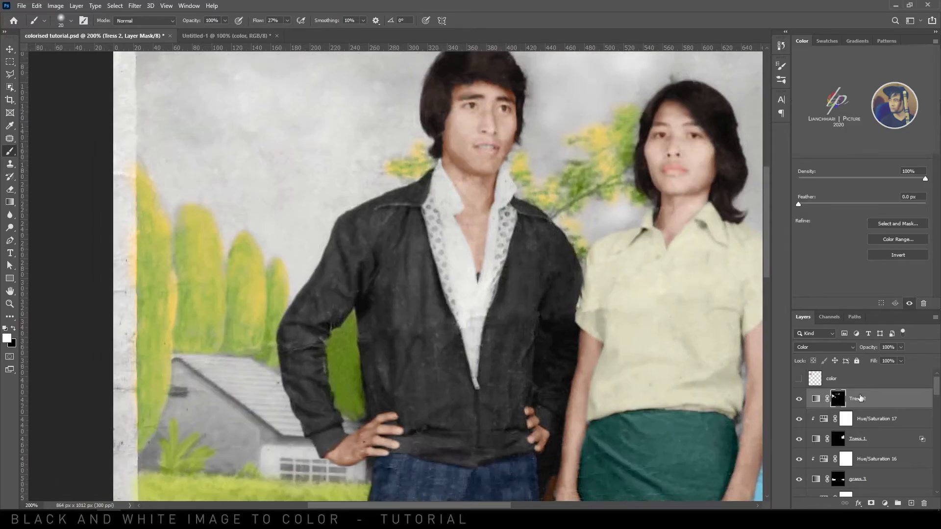
Step: Clip a Hue/Saturation adjustment to Tress 2 with hue +2 and saturation -12
left_click(885, 503)
left_click(833, 400)
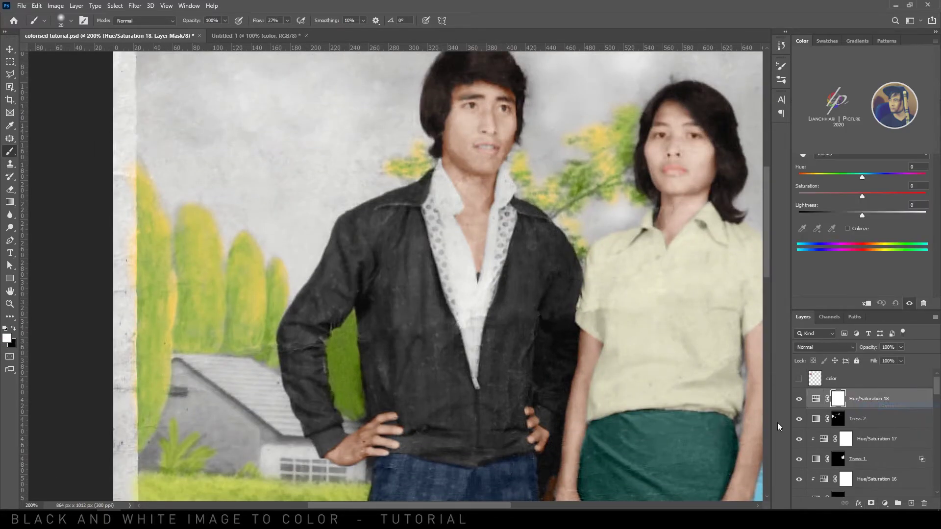
key("ctrl+0")
left_click(865, 304)
left_click_drag(862, 176, 863, 177)
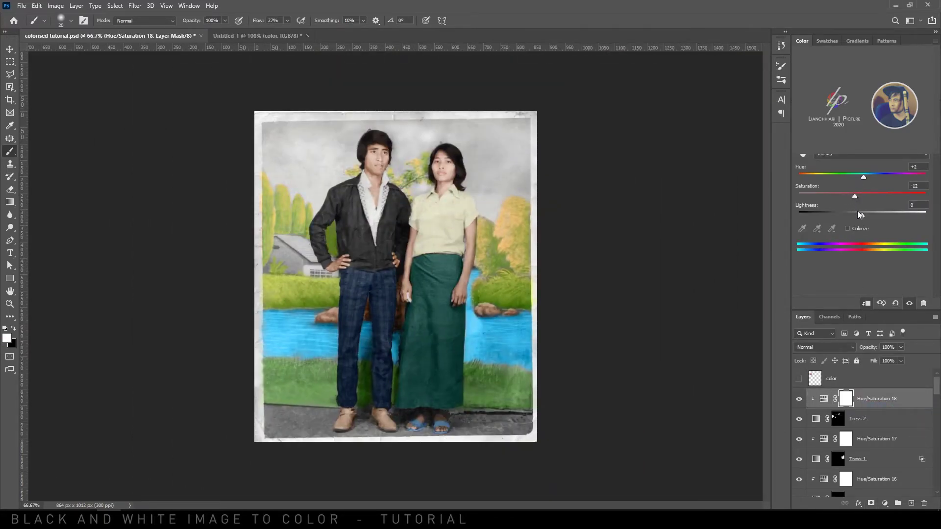
Step: Create a new layer named Roof with a layer mask above the Tress 2 adjustment
left_click(875, 399)
left_click(911, 504)
double_click(840, 401)
type("Roof")
key("Return")
left_click(871, 503)
left_click(816, 400)
Step: Paint the house roof bright orange on the Roof layer in Color blending mode
key("ctrl+plus")
key("ctrl+plus")
key("ctrl+plus")
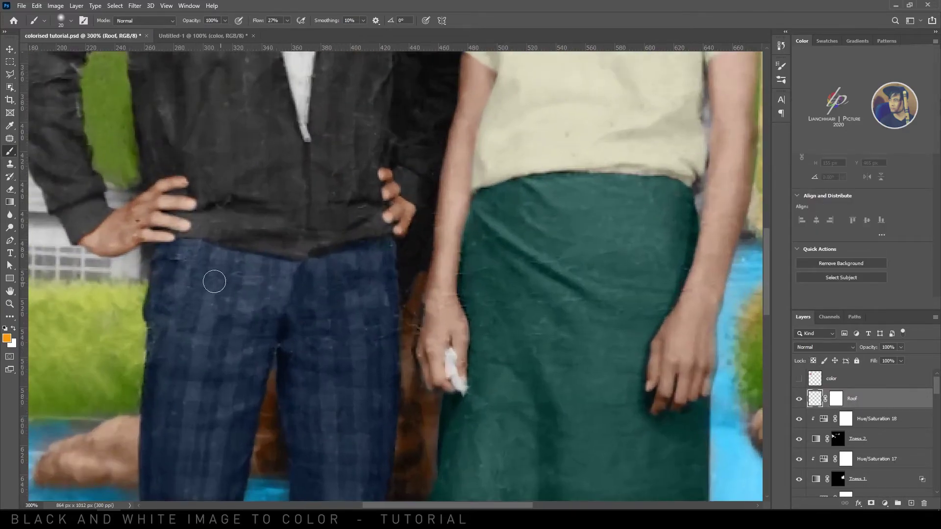
left_click_drag(231, 286, 363, 329)
left_click_drag(59, 331, 15, 330)
left_click(7, 338)
left_click_drag(748, 447, 748, 450)
left_click(835, 330)
key("b")
left_click_drag(153, 208, 171, 210)
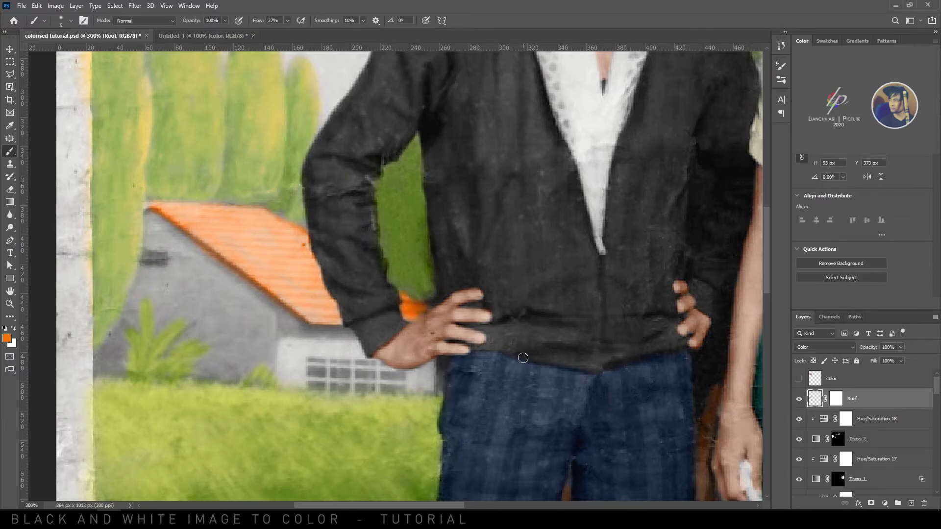
Step: Lower the Roof layer's opacity and clip a Hue/Saturation adjustment to it, shifting the roof toward pinkish red
key("ctrl+1")
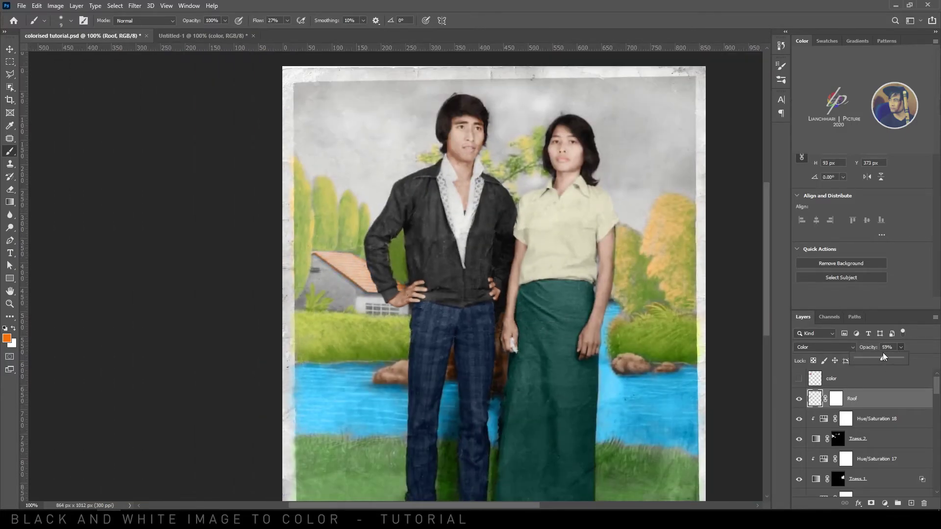
left_click(885, 504)
left_click(843, 405)
left_click(867, 303)
left_click_drag(862, 196, 854, 178)
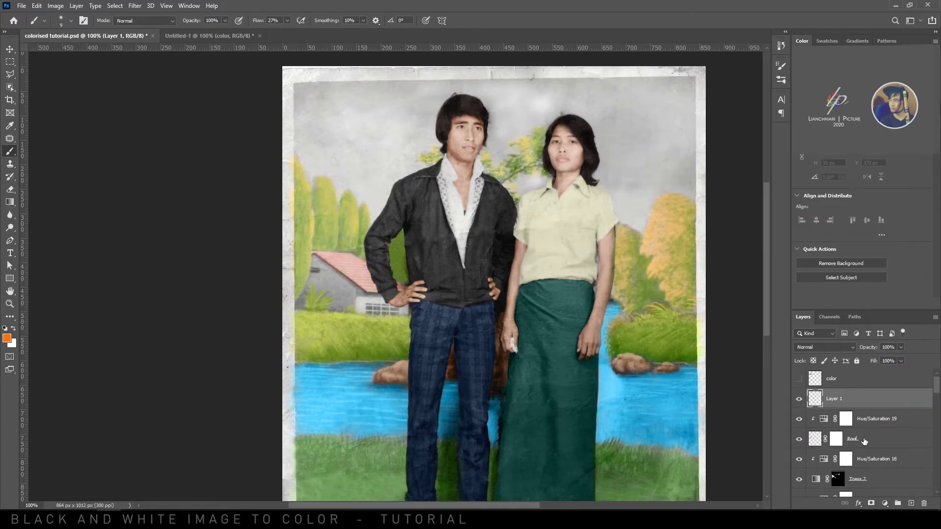
Step: Name the new layer Wall, give it a layer mask and set it to Color blending
type("Wall")
key("Return")
left_click(871, 503)
left_click(825, 347)
left_click(814, 485)
Step: Paint the house walls a pale pinkish beige on the Wall layer
left_click(6, 339)
left_click_drag(673, 344, 645, 361)
left_click(836, 330)
scroll(337, 288, "up", 2)
key("bracketright")
key("bracketright")
mouse_move(301, 229)
left_mouse_down()
mouse_move(406, 349)
mouse_move(415, 318)
mouse_move(270, 207)
mouse_move(279, 290)
mouse_move(312, 245)
mouse_move(277, 251)
mouse_move(241, 303)
left_mouse_up()
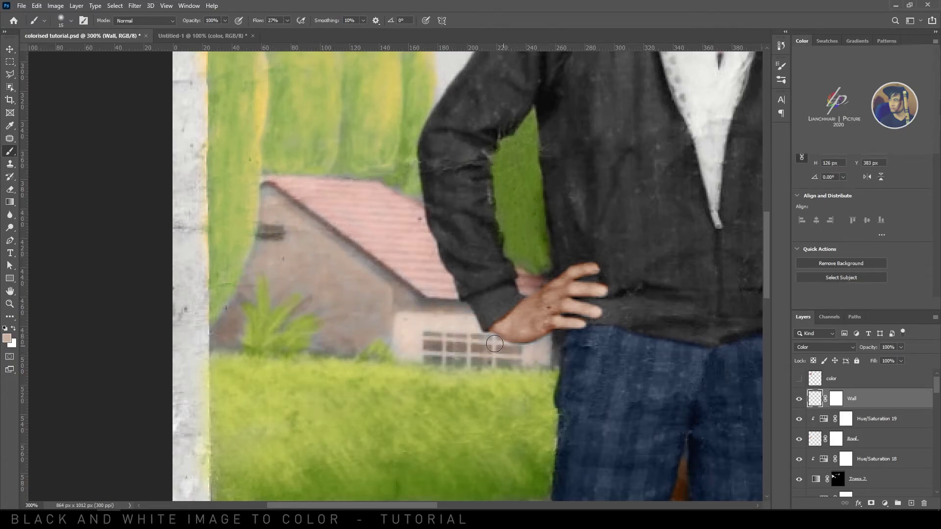
mouse_move(388, 338)
left_mouse_down()
mouse_move(396, 299)
mouse_move(317, 314)
left_mouse_up()
left_click_drag(269, 196, 385, 324)
Step: Clip a Hue/Saturation adjustment to the Wall layer and shift the walls to a muted bluish grey
key("ctrl+minus")
key("ctrl+minus")
key("ctrl+minus")
key("ctrl+plus")
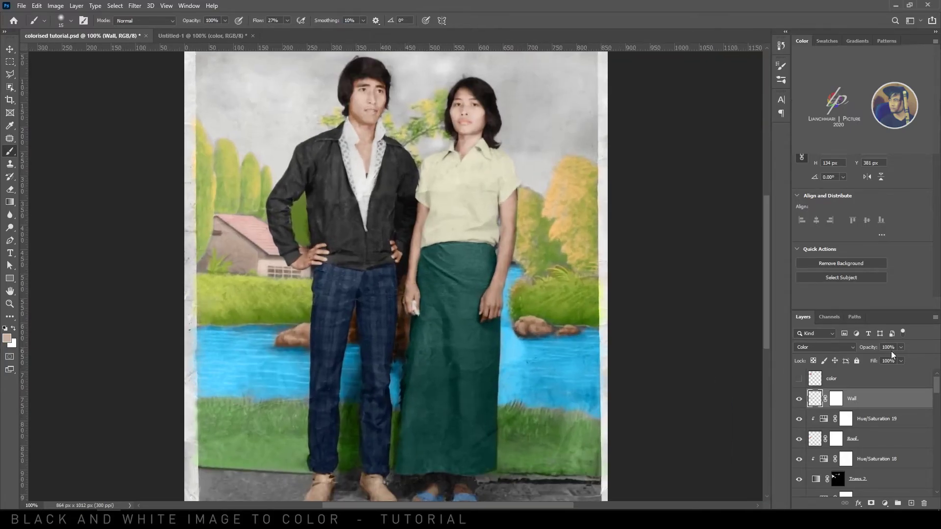
left_click(885, 504)
left_click(881, 408)
left_click(866, 304)
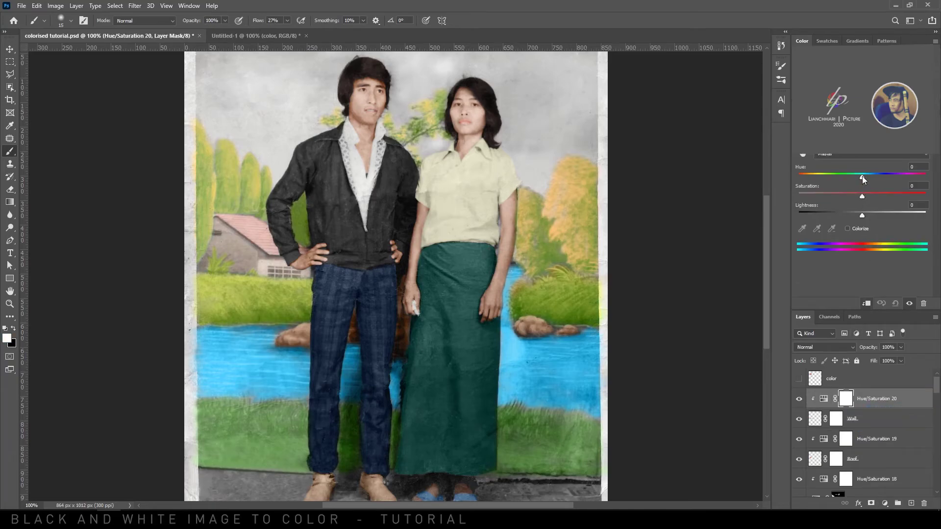
left_click_drag(863, 177, 919, 175)
left_click_drag(862, 196, 851, 215)
key("ctrl+minus")
key("ctrl+plus")
Step: Create a new layer named Sky with a layer mask and set it to Color blending
left_click(823, 400)
left_click(912, 504)
double_click(840, 401)
type("Sky")
key("Return")
left_click(872, 504)
left_click(816, 400)
left_click(832, 348)
left_click(808, 494)
Step: Set the foreground color to light blue and enlarge the soft brush to 80 px for painting the sky
left_click(7, 338)
left_click(519, 344)
left_click(835, 329)
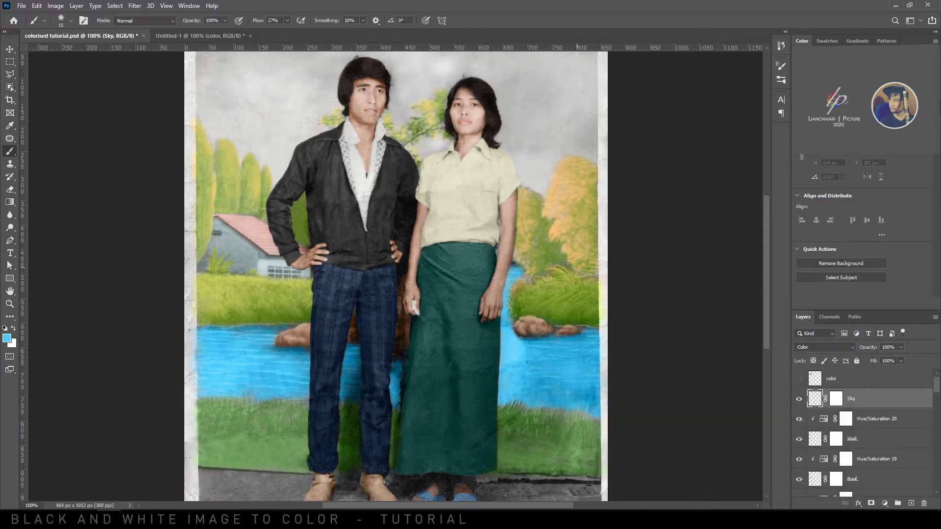
key("ctrl+minus")
key("bracketright")
key("bracketright")
key("bracketright")
key("bracketright")
key("bracketright")
key("bracketright")
key("bracketright")
key("bracketright")
key("bracketright")
key("bracketright")
key("bracketright")
key("bracketleft")
Step: Replace the Sky layer with a Gradient Map adjustment layer placed directly beneath the Trees 2 layer
scroll(862, 432, "down", 3)
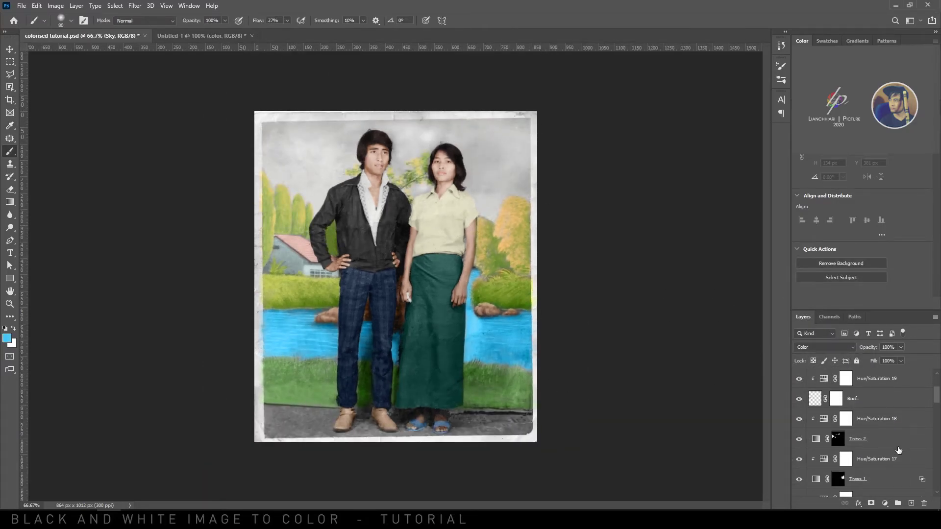
scroll(862, 422, "up", 3)
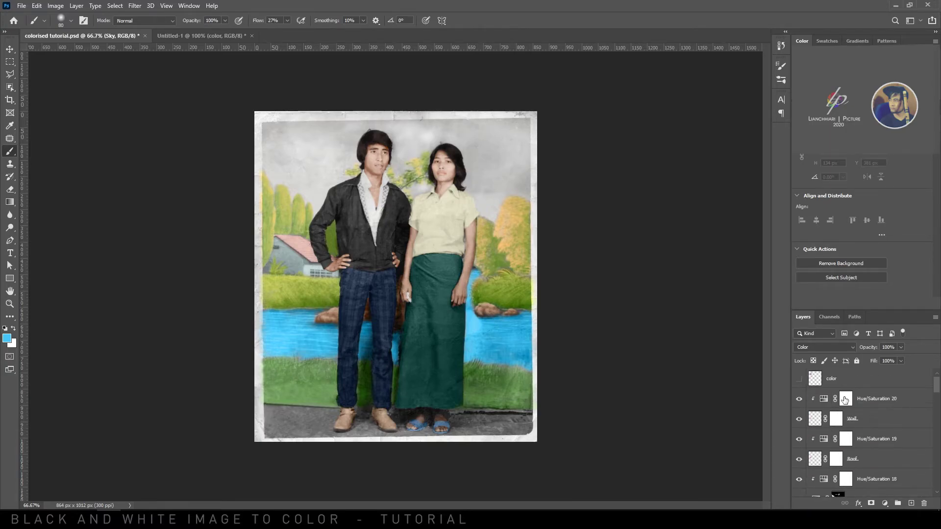
scroll(858, 412, "down", 5)
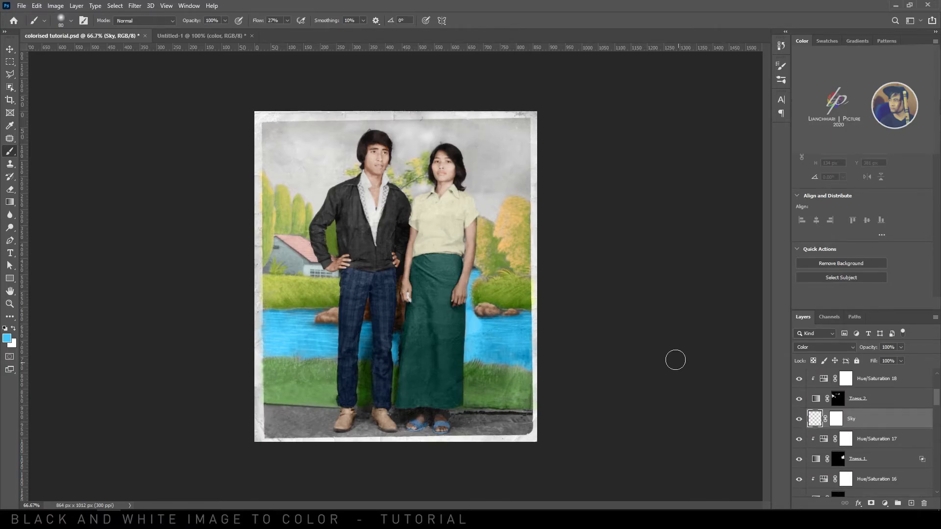
key("Delete")
left_click(871, 503)
left_click(883, 503)
left_click(871, 462)
Step: Apply the Blue_17 preset from the Blues group to the Gradient Map
left_click(848, 143)
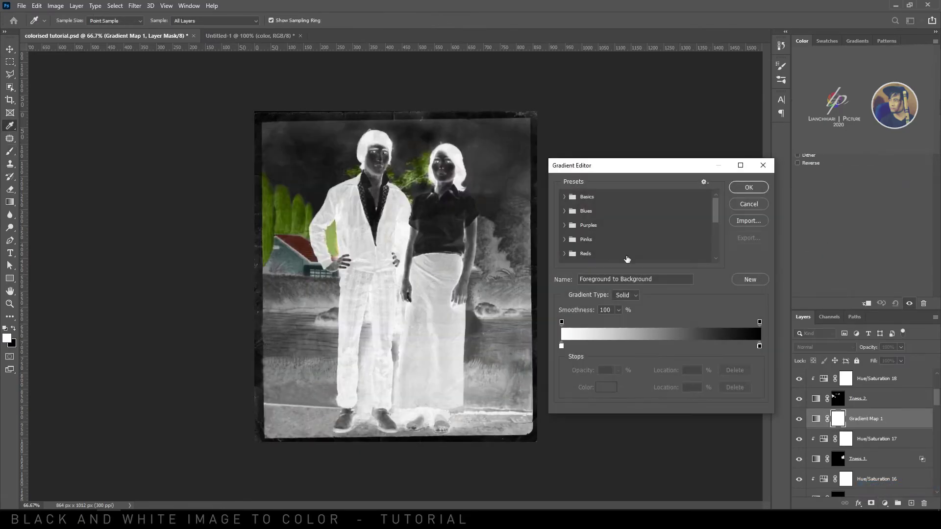
left_click(564, 212)
left_click(652, 241)
left_click(657, 241)
left_click(681, 242)
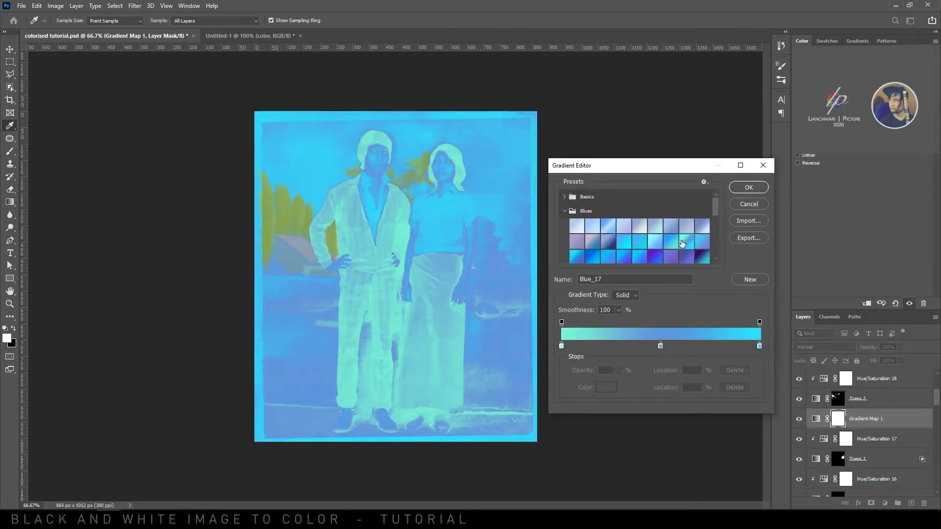
left_click(749, 188)
Step: Invert the Gradient Map layer's mask and set the layer to Color blending
left_click(837, 418)
key("ctrl+i")
left_click(825, 348)
left_click(817, 496)
Step: Paint the blue tint into the sky around the couple on the mask and move the Gradient Map layer beneath Trees 1
mouse_move(505, 204)
left_mouse_down()
mouse_move(498, 173)
mouse_move(526, 174)
mouse_move(463, 152)
mouse_move(450, 130)
mouse_move(492, 129)
mouse_move(300, 132)
mouse_move(265, 155)
mouse_move(300, 189)
mouse_move(343, 179)
mouse_move(323, 154)
mouse_move(366, 157)
mouse_move(399, 176)
mouse_move(420, 163)
mouse_move(489, 172)
left_mouse_up()
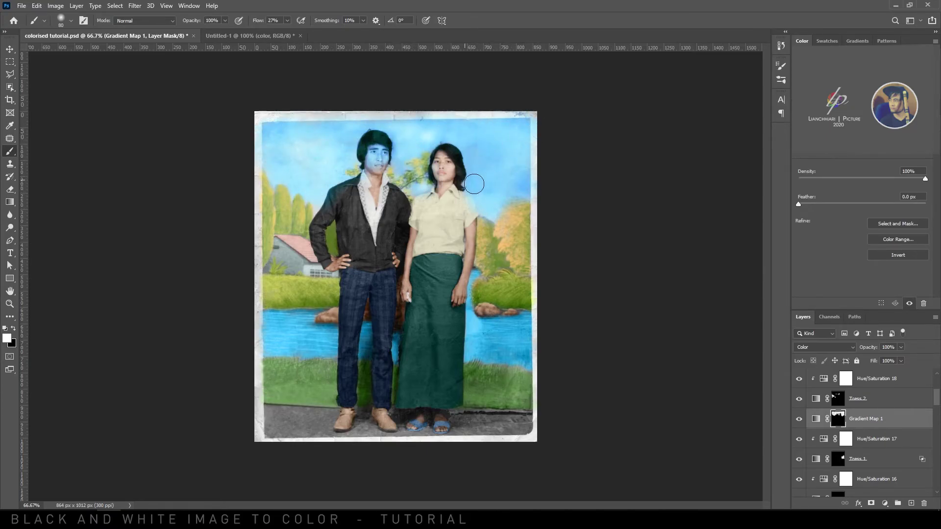
key("ctrl+plus")
key("bracketleft")
key("bracketleft")
key("bracketleft")
key("bracketleft")
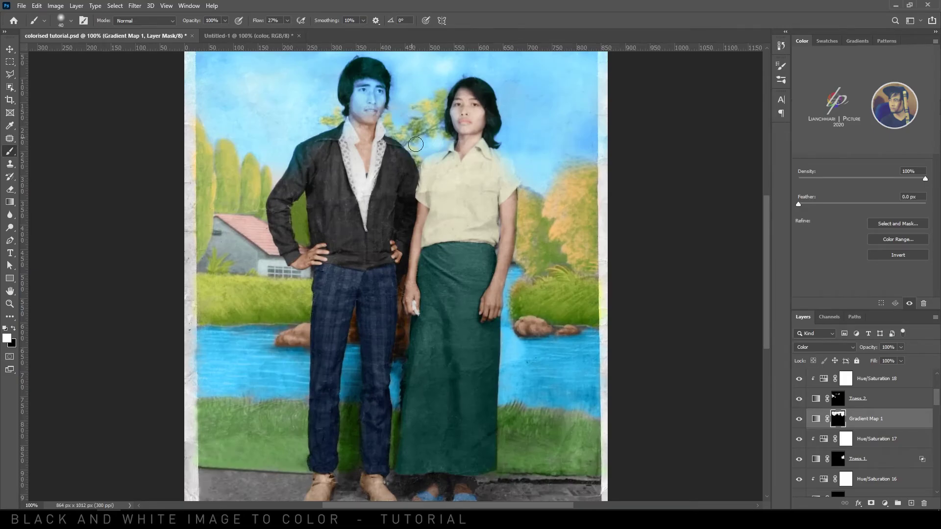
left_click_drag(413, 140, 407, 195)
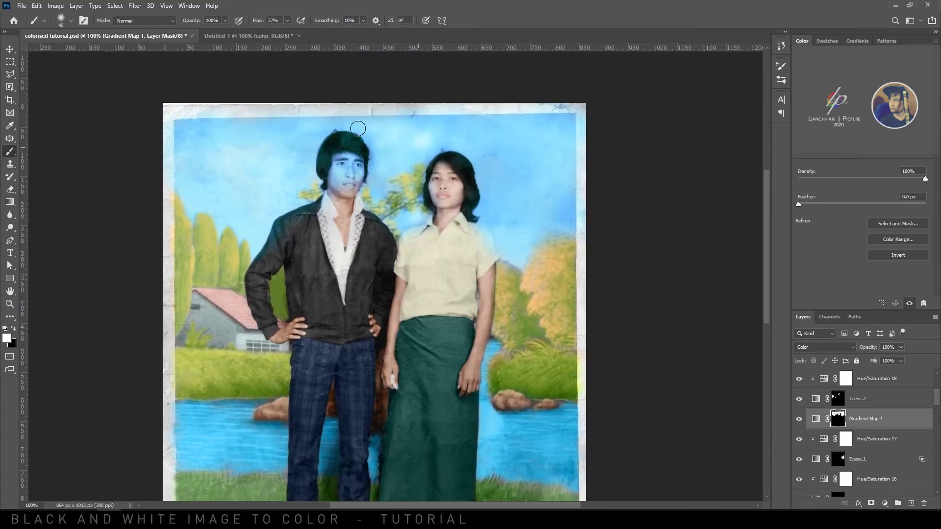
left_click_drag(861, 447, 898, 469)
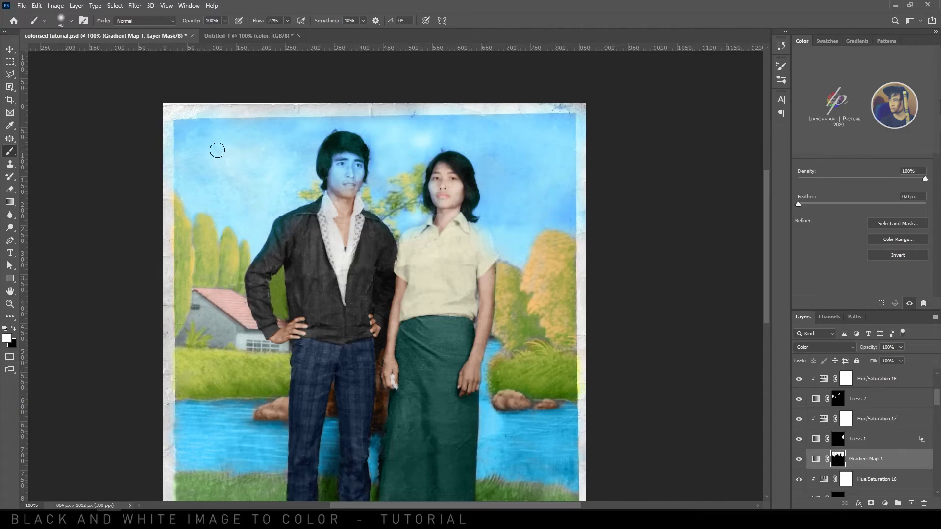
Step: Mask the blue tint off the man's face with black, reducing the soft brush to 10 px
key("x")
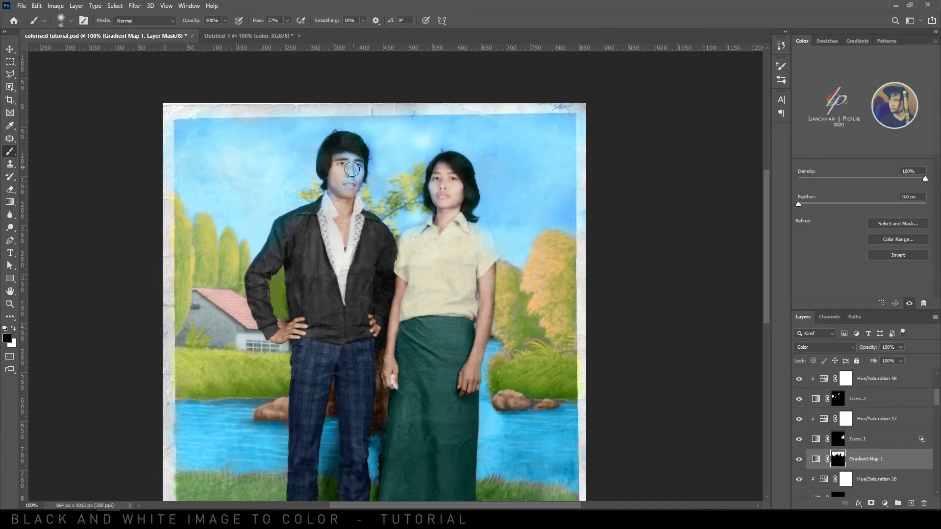
key("ctrl+plus")
key("ctrl+plus")
left_click_drag(298, 141, 490, 443)
key("bracketleft")
key("bracketleft")
key("bracketleft")
key("bracketleft")
key("bracketleft")
key("bracketleft")
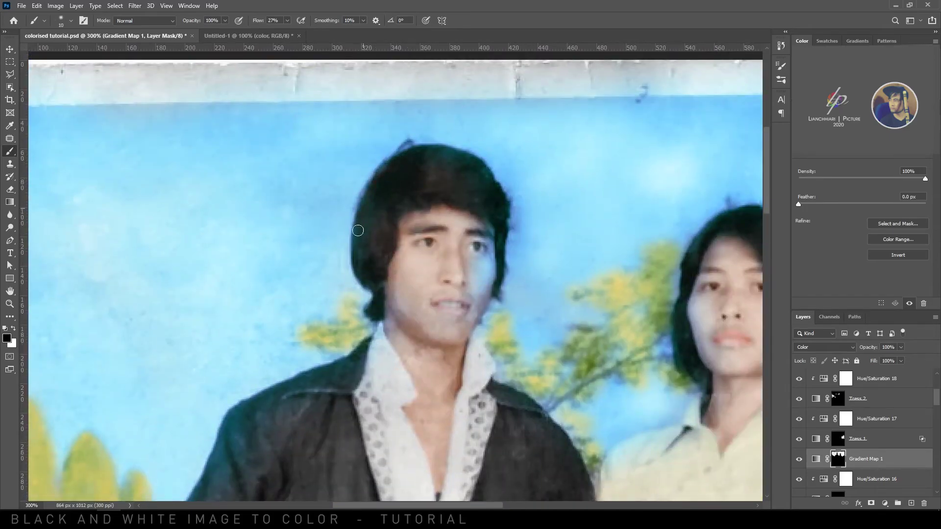
Step: Show the Gradient Map mask as a red overlay and clean the tint off the man's face and hair, varying the brush flow
left_click(830, 317)
left_click(797, 409)
key("x")
mouse_move(487, 258)
left_mouse_down()
mouse_move(480, 283)
mouse_move(492, 236)
mouse_move(477, 258)
left_mouse_up()
key("x")
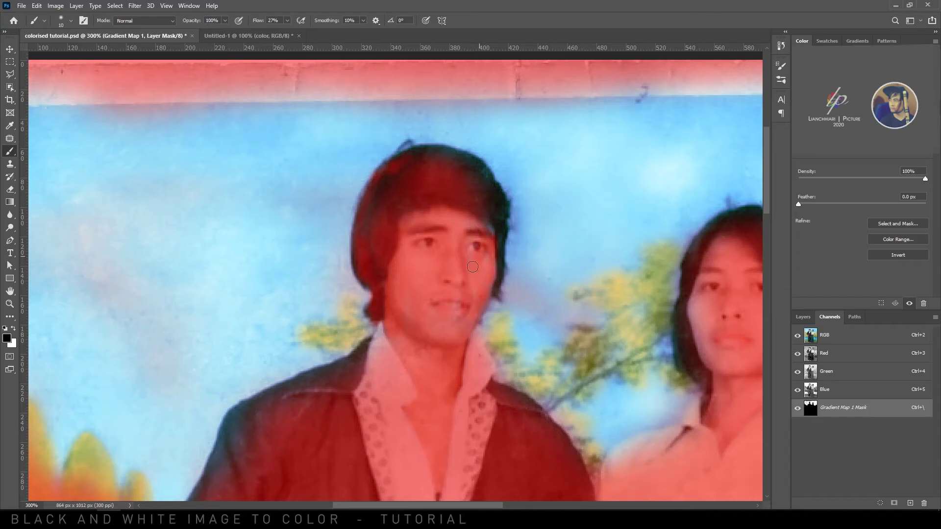
mouse_move(386, 235)
left_mouse_down()
mouse_move(395, 178)
mouse_move(365, 226)
left_mouse_up()
key("bracketleft")
key("bracketleft")
left_click(288, 21)
left_click_drag(295, 33, 324, 34)
mouse_move(420, 154)
left_mouse_down()
mouse_move(471, 160)
mouse_move(390, 181)
left_mouse_up()
left_click(288, 21)
left_click_drag(288, 33, 265, 33)
mouse_move(443, 170)
left_mouse_down()
mouse_move(497, 243)
mouse_move(486, 199)
mouse_move(425, 168)
left_mouse_up()
mouse_move(469, 226)
left_mouse_down()
mouse_move(492, 206)
mouse_move(492, 273)
mouse_move(502, 220)
left_mouse_up()
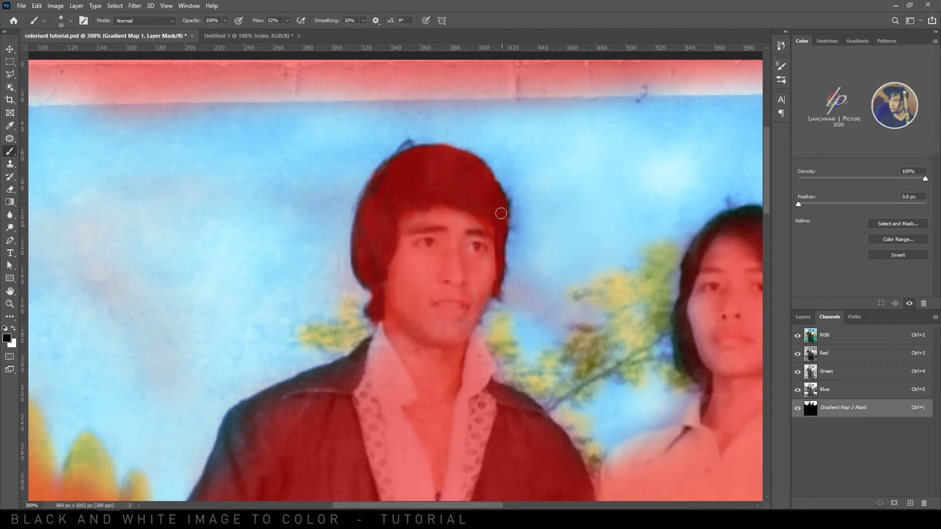
Step: Mask the sky tint off the woman's face and hair, using a smaller brush along the hair edges
scroll(399, 229, "down", 3)
key("shift+0")
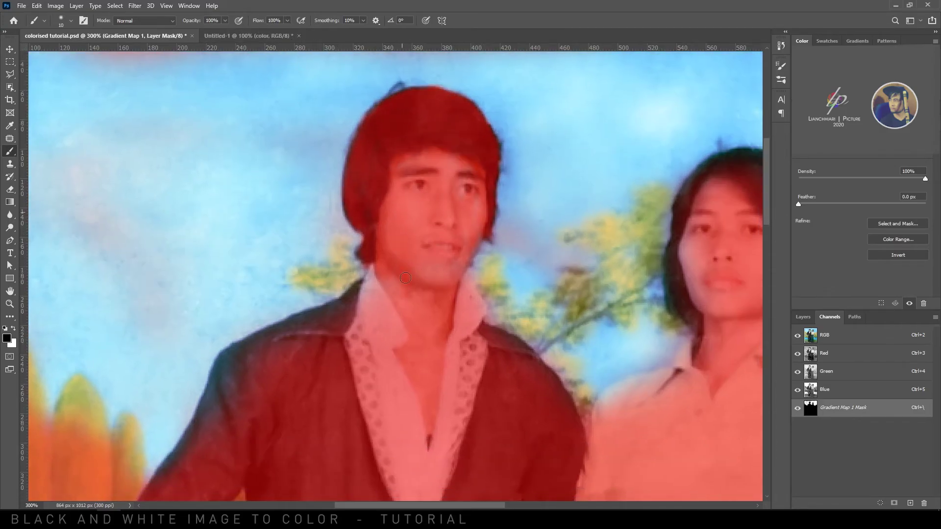
left_click_drag(729, 236, 589, 221)
left_click_drag(558, 235, 553, 291)
mouse_move(652, 287)
left_mouse_down()
mouse_move(656, 314)
mouse_move(649, 209)
mouse_move(631, 172)
left_mouse_up()
left_click(287, 21)
left_click_drag(286, 34, 267, 33)
key("bracketleft")
key("bracketleft")
key("bracketleft")
mouse_move(633, 155)
left_mouse_down()
mouse_move(659, 167)
mouse_move(582, 139)
mouse_move(539, 206)
mouse_move(581, 153)
left_mouse_up()
Step: Mask the sky tint off the woman's blouse and the man's jacket with a slightly larger brush, and hide the overlay
key("bracketright")
key("bracketright")
left_click_drag(538, 213, 542, 296)
left_click_drag(626, 310, 650, 205)
mouse_move(555, 258)
left_mouse_down()
mouse_move(495, 282)
mouse_move(550, 278)
left_mouse_up()
left_click_drag(568, 240, 573, 232)
mouse_move(674, 233)
left_mouse_down()
mouse_move(707, 293)
mouse_move(539, 214)
left_mouse_up()
mouse_move(533, 184)
left_mouse_down()
mouse_move(586, 258)
mouse_move(586, 288)
left_mouse_up()
left_click_drag(515, 289, 735, 343)
left_click_drag(212, 392, 468, 343)
mouse_move(350, 279)
left_mouse_down()
mouse_move(555, 96)
mouse_move(426, 166)
left_mouse_up()
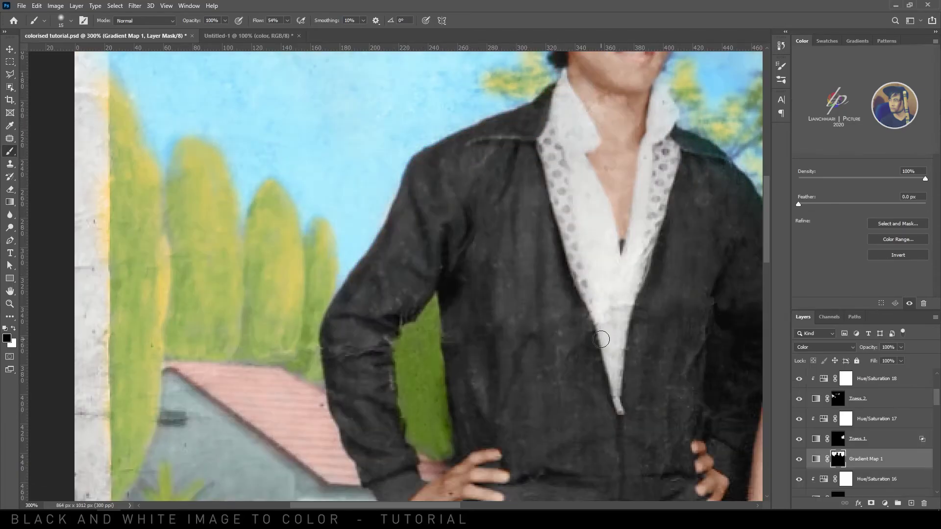
Step: Add a Gradient Map adjustment layer above the wall's Hue/Saturation adjustment and name it Floor
key("ctrl+minus")
key("ctrl+minus")
key("ctrl+minus")
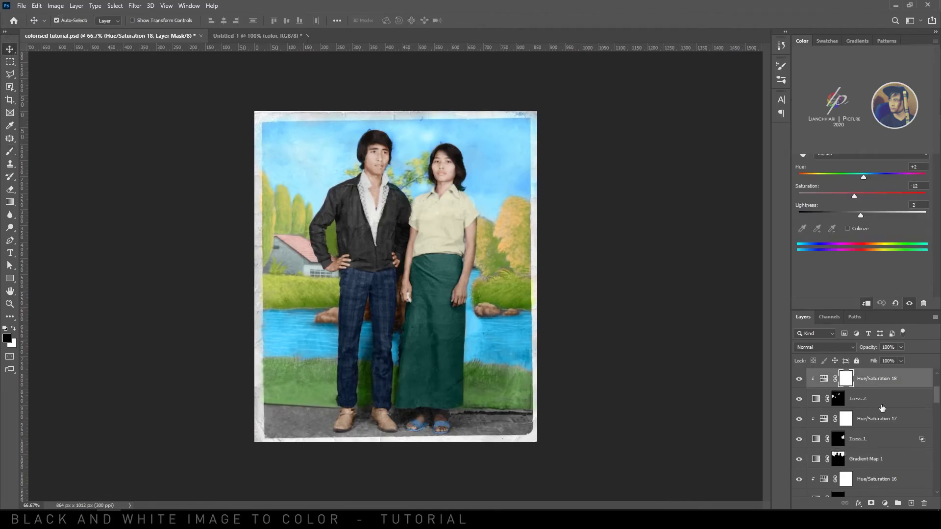
key("ctrl+shift+alt+n")
key("ctrl+z")
left_click(886, 503)
left_click(888, 488)
double_click(869, 400)
type("Floor")
key("Return")
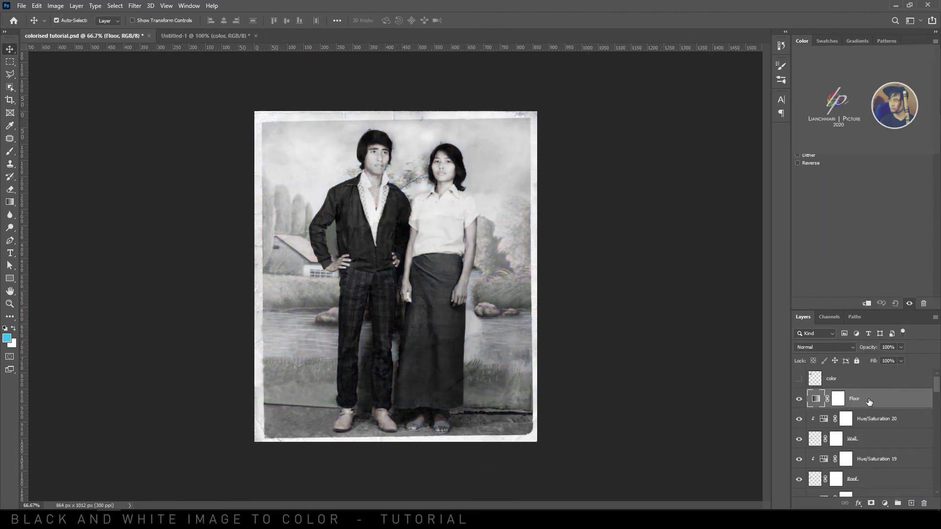
Step: Give the Floor gradient a dark brown end color and set the layer to Color blending
left_click(854, 143)
double_click(761, 347)
left_click(748, 447)
left_click_drag(729, 427, 736, 422)
left_click(836, 331)
left_click(749, 188)
left_click(830, 347)
left_click(816, 495)
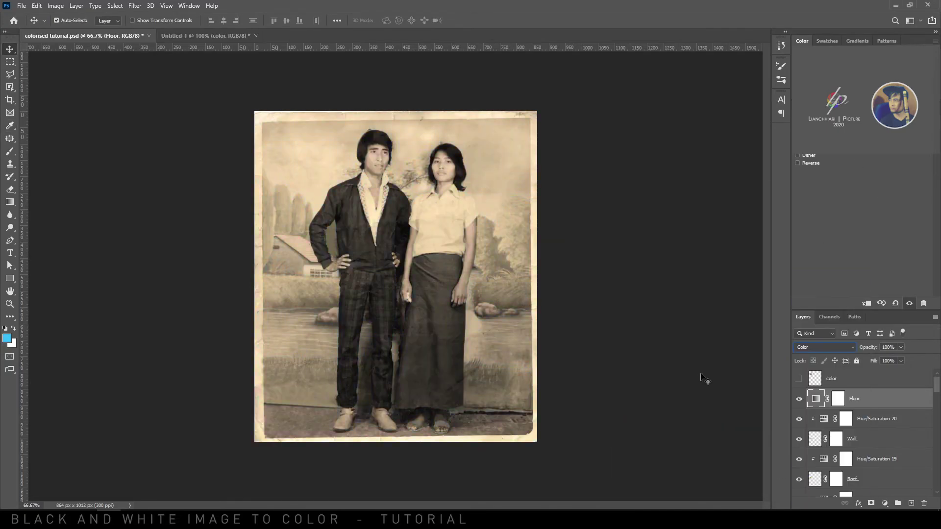
Step: Invert the Floor layer's mask and paint the brown tint onto the floor around the couple's feet in white
left_click(838, 399)
key("ctrl+i")
key("ctrl+plus")
left_click_drag(534, 418, 567, 275)
key("b")
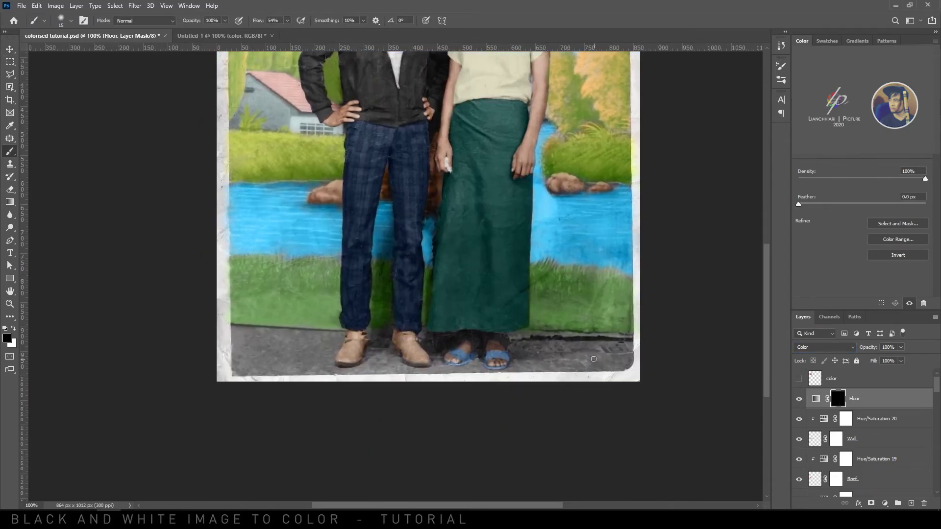
key("x")
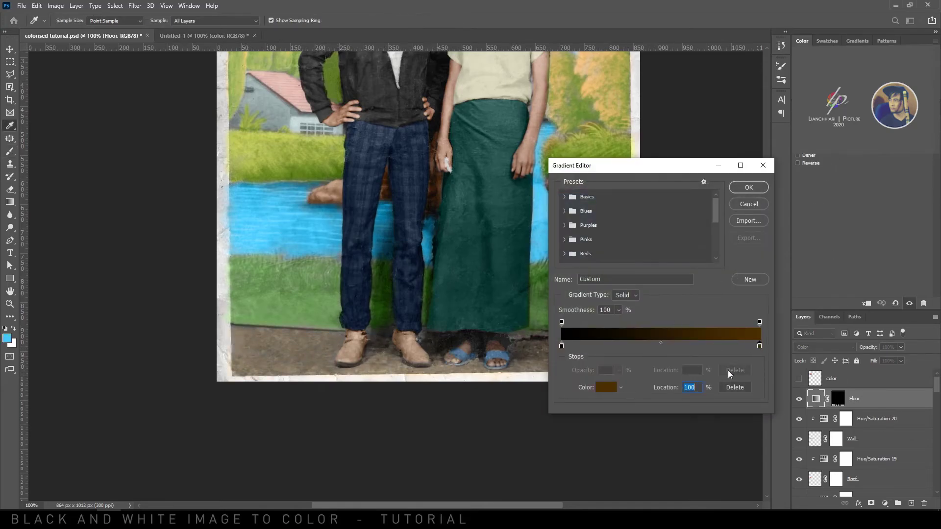
Step: Adjust the Floor gradient's end stop to a muted, slightly redder brown
left_click(601, 387)
mouse_move(748, 449)
left_mouse_down()
mouse_move(752, 340)
mouse_move(751, 448)
mouse_move(751, 422)
mouse_move(751, 431)
left_mouse_up()
left_click_drag(712, 427, 686, 460)
left_click_drag(750, 384, 750, 357)
left_click_drag(701, 378, 714, 404)
left_click(836, 348)
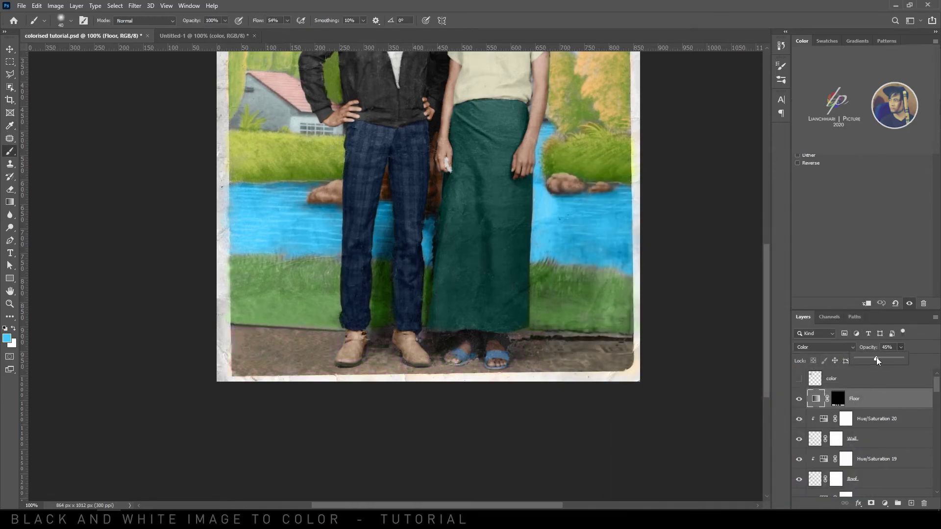
Step: Set the Floor layer's opacity to 57%
left_click_drag(876, 358, 883, 357)
key("v")
key("ctrl+minus")
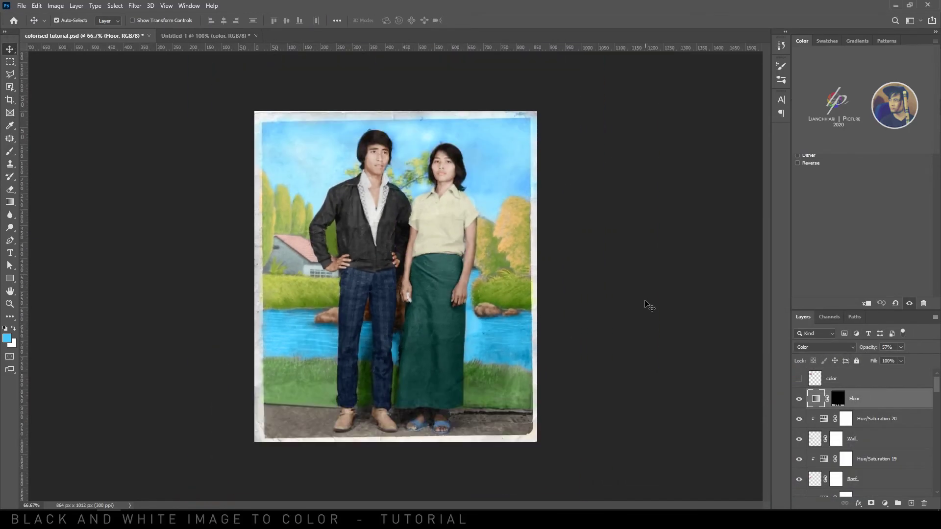
Step: Group all the coloring layers above the Background and toggle the group's visibility to compare before and after
scroll(876, 397, "down", 1)
scroll(883, 459, "down", 20)
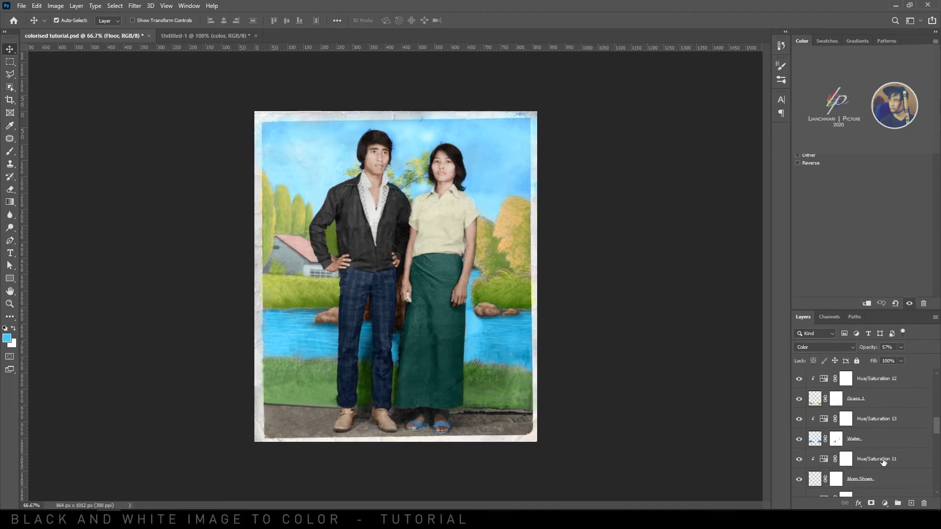
left_click(887, 467, "shift")
key("ctrl+g")
left_click(799, 377)
left_click(799, 376)
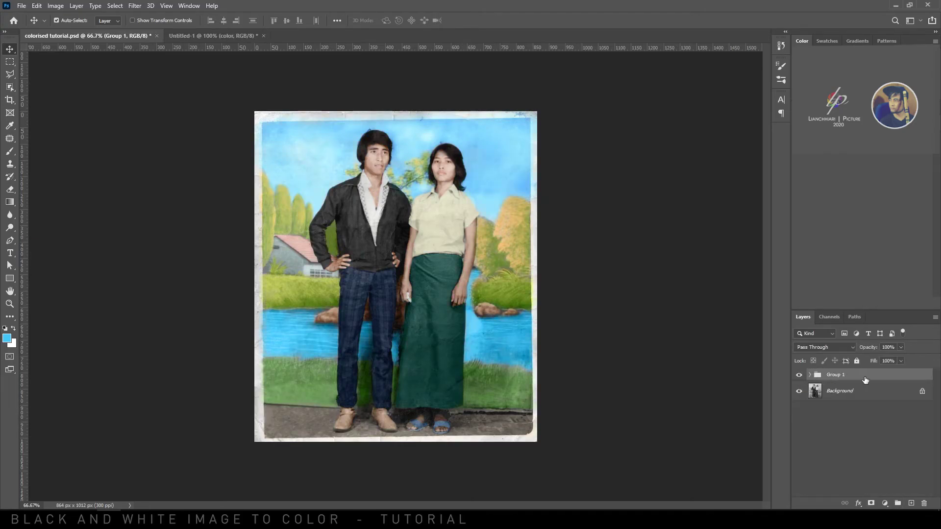
Step: Stamp the visible image onto a new layer, duplicate it and apply the Noiseware filter to the copy
key("ctrl+alt+shift+e")
key("ctrl+j")
left_click(135, 5)
mouse_move(179, 224)
left_click(267, 224)
left_click(668, 105)
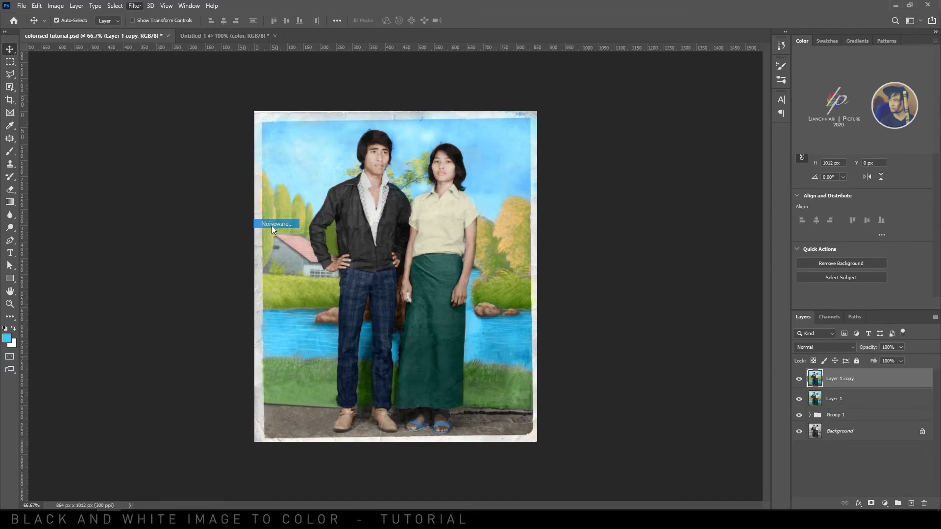
Step: Add a layer mask to Layer 1 copy and paint black over the man's face to bring back its detail
key("ctrl+plus")
left_click(871, 504)
key("ctrl+i")
key("ctrl+i")
key("b")
key("x")
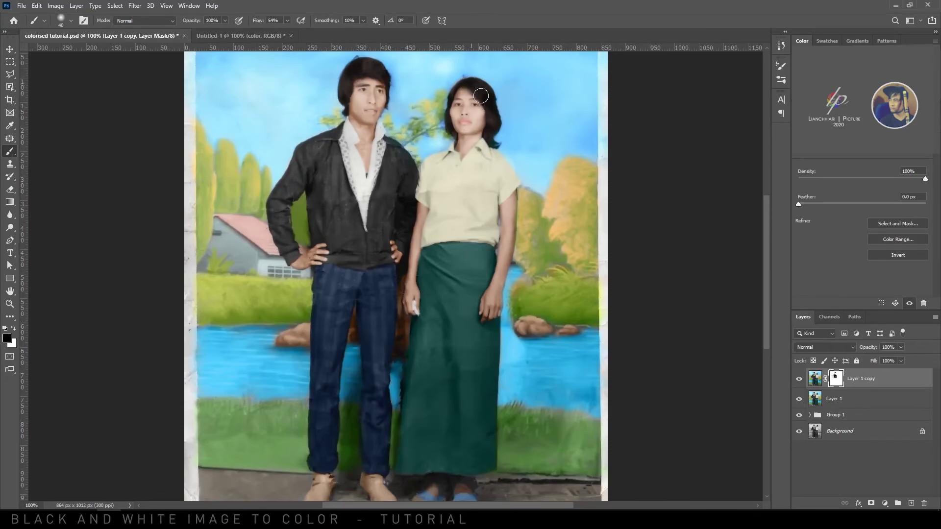
Step: Continue painting black on Layer 1 copy's mask to bring back detail in the woman's face and the man's trousers
key("bracketright")
key("bracketright")
scroll(328, 245, "down", 3)
key("3")
key("8")
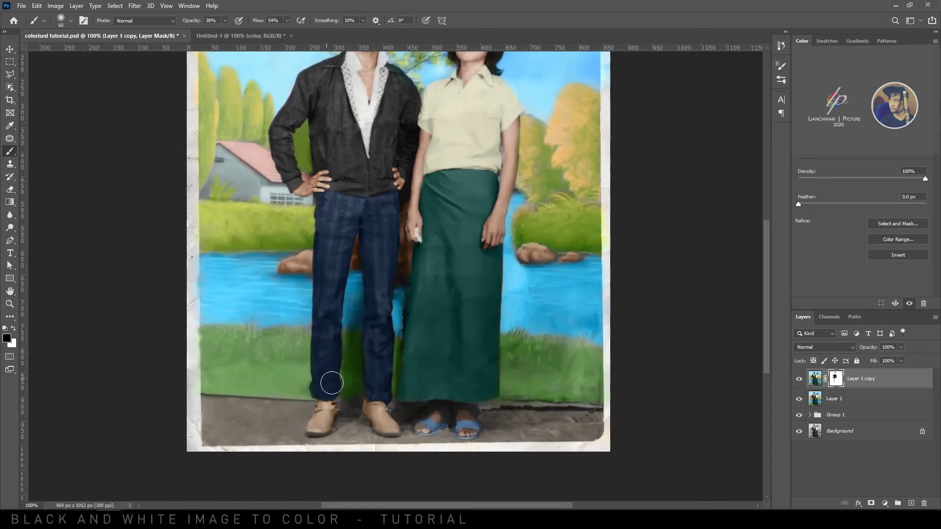
key("bracketleft")
key("bracketleft")
key("0")
left_click_drag(388, 221, 366, 296)
key("v")
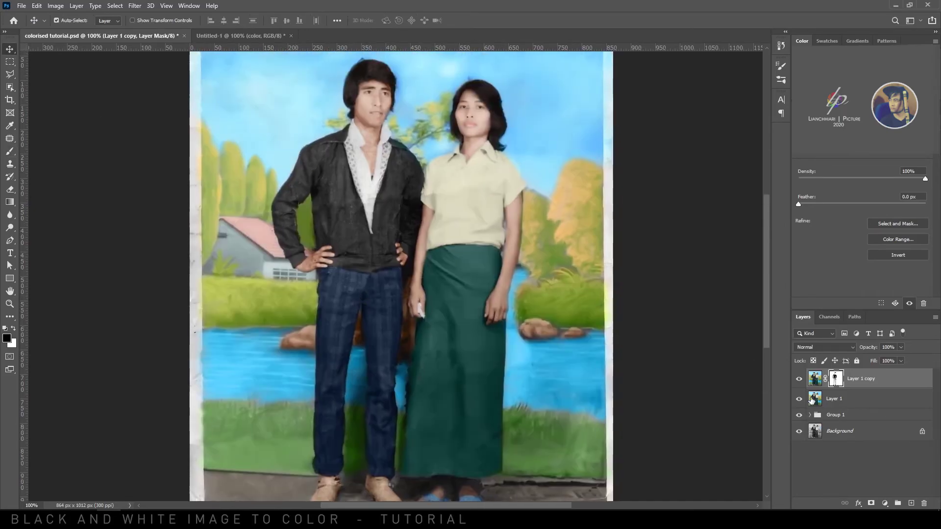
Step: Lower Layer 1 copy's opacity to about 42% and stamp the visible image onto a new layer
left_click(841, 416)
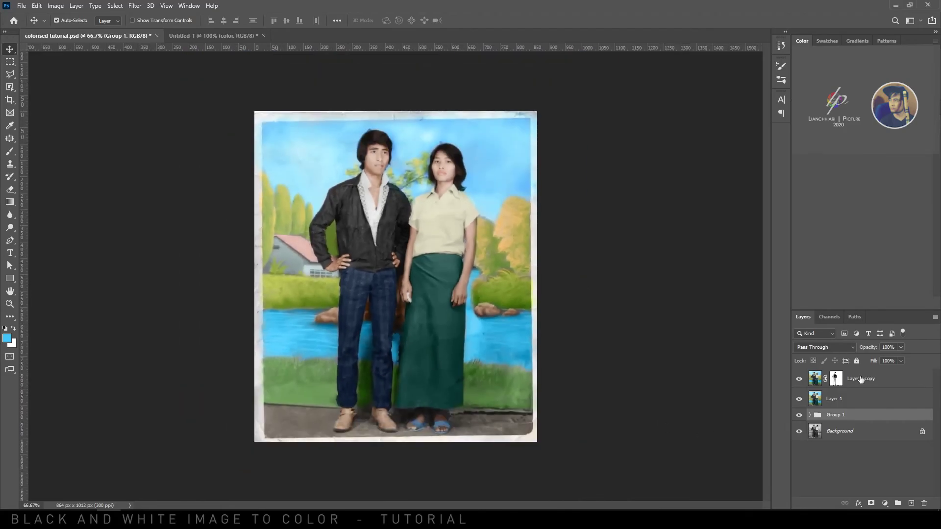
left_click(877, 378)
left_click(901, 347)
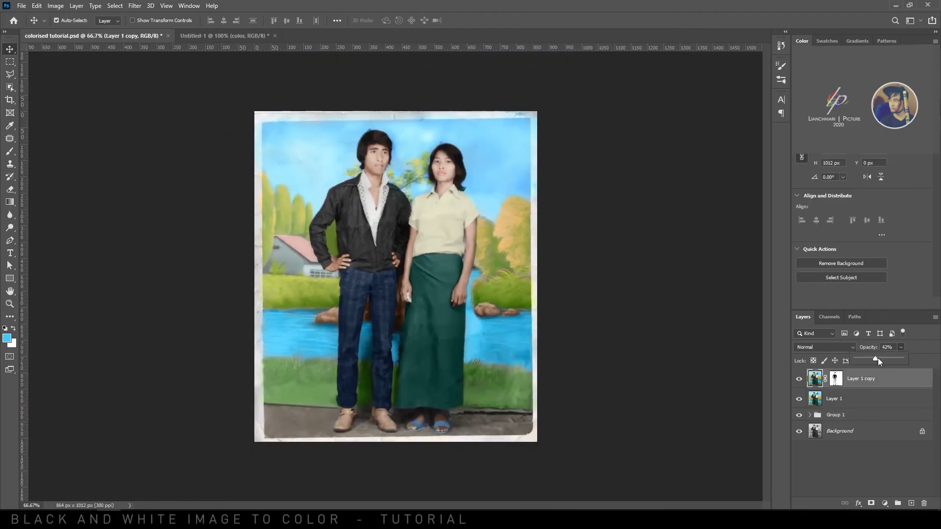
key("ctrl+alt+shift+e")
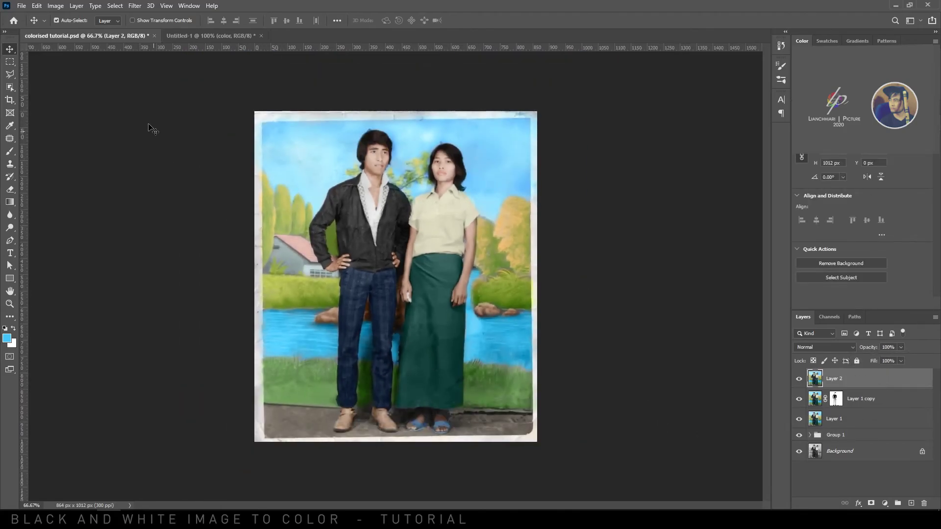
Step: Fade the latest adjustment on the stamped layer to a lower opacity
key("ctrl+shift+f")
left_click_drag(574, 288, 539, 288)
left_click(602, 276)
key("c")
left_click(441, 252)
key("Escape")
key("v")
Step: Select a strip about 240 by 40 px along the floor edge beside the man's shoes and copy it to a new layer
key("m")
key("ctrl+plus")
key("ctrl+plus")
left_click_drag(437, 381, 598, 55)
left_click_drag(160, 317, 396, 354)
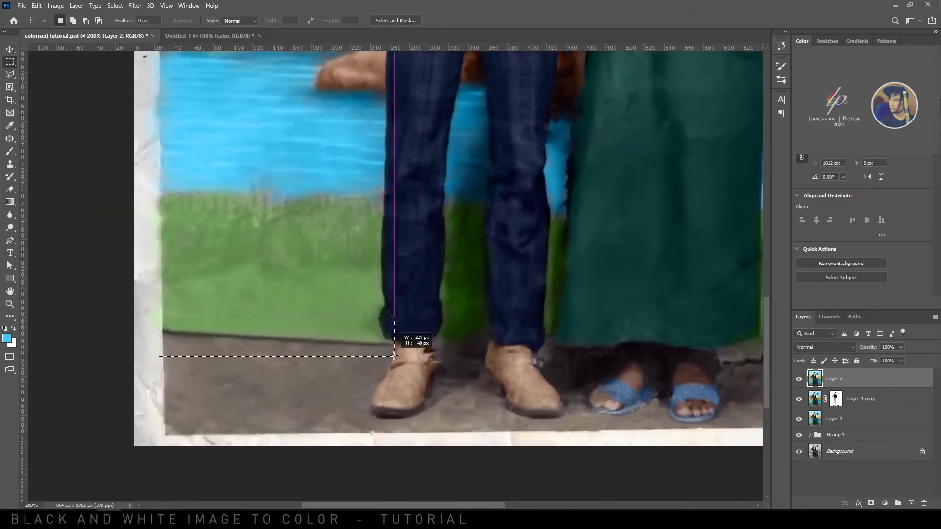
key("ctrl+j")
Step: Rotate the copied floor-edge strip until it is level and stretch its ends slightly outward
key("ctrl+t")
left_click_drag(273, 375, 274, 375)
left_click_drag(395, 331, 399, 330)
left_click_drag(158, 341, 155, 342)
key("Return")
Step: Add a layer mask to Layer 3 and fill the part over the photo's white border with black
left_click(871, 503)
key("m")
left_click_drag(135, 296, 162, 401)
key("alt+BackSpace")
key("ctrl+d")
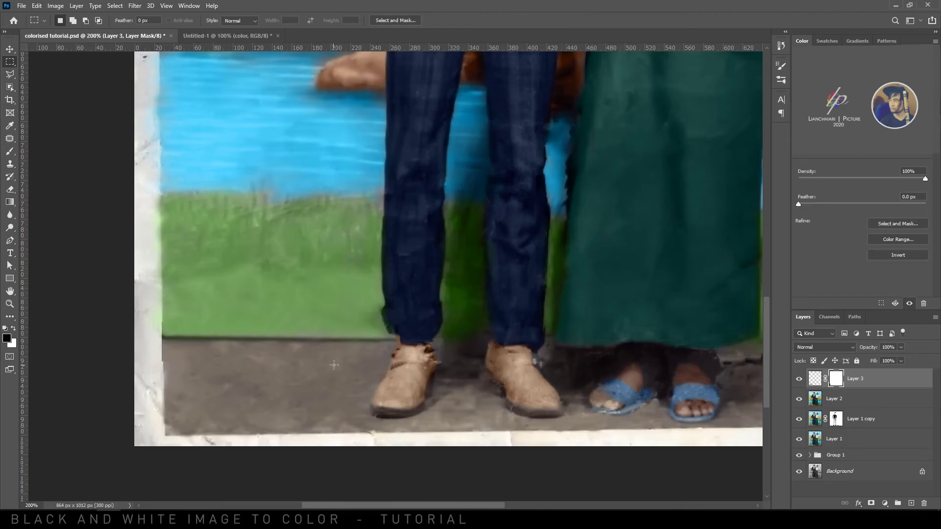
key("b")
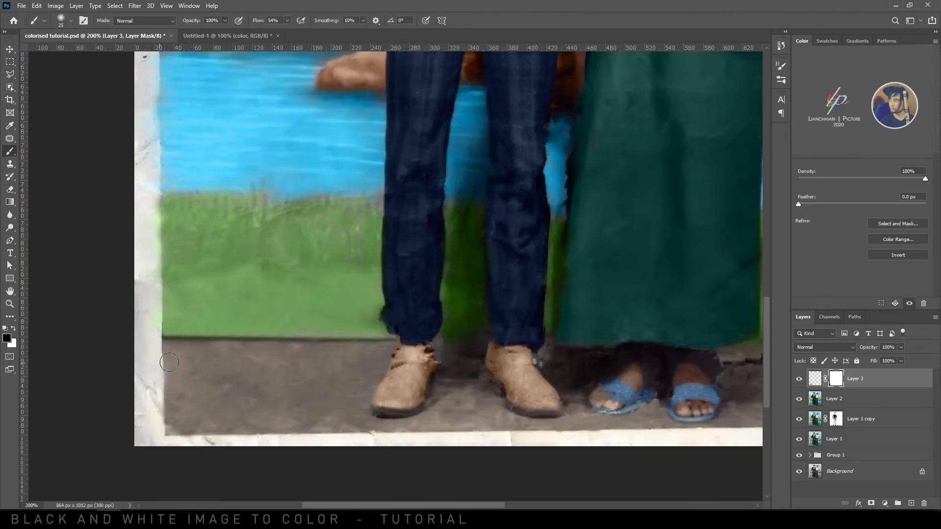
Step: Duplicate the floor-edge strip over the floor edge beside the woman's skirt and flip the copy horizontally
key("v")
left_click_drag(319, 356, 258, 339)
key("ctrl+minus")
key("ctrl+minus")
key("ctrl+t")
left_click_drag(328, 422, 403, 288, "alt")
right_click(456, 410)
left_click(478, 395)
key("Return")
right_click(516, 411)
left_click(497, 410)
Step: Delete the layer mask from Layer 3 copy
key("ctrl+plus")
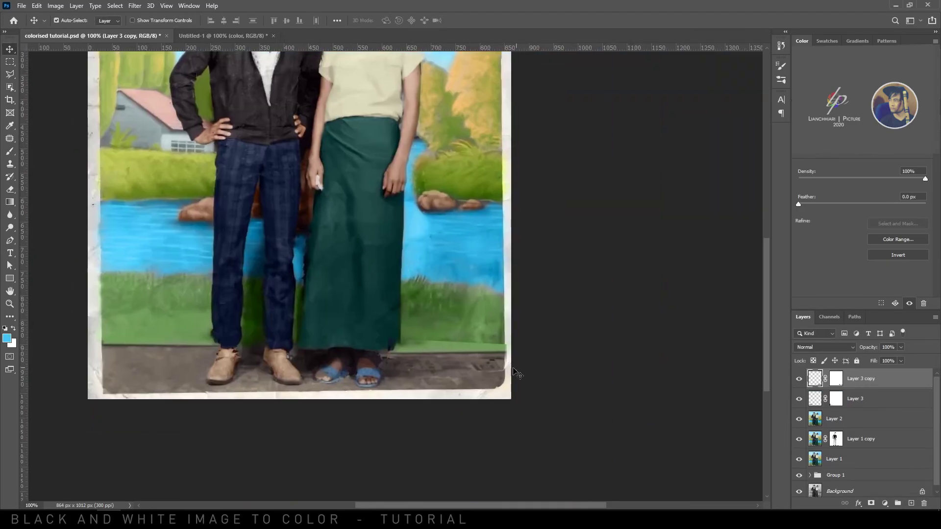
left_click(836, 379)
right_click(836, 378)
left_click(866, 399)
right_click(475, 359)
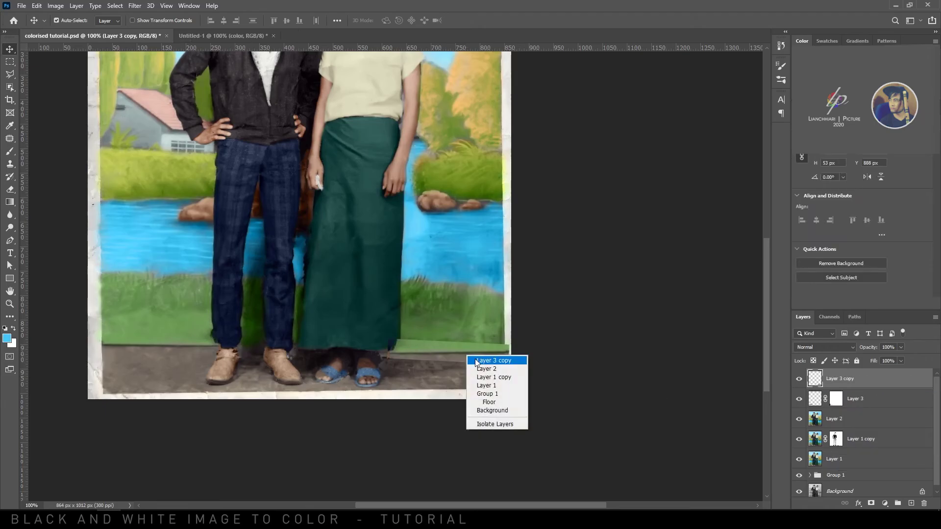
key("Escape")
Step: Rotate the Layer 3 copy strip to straighten the floor edge beside the skirt
key("ctrl+t")
key("ctrl+plus")
key("ctrl+plus")
left_click_drag(531, 391, 531, 391)
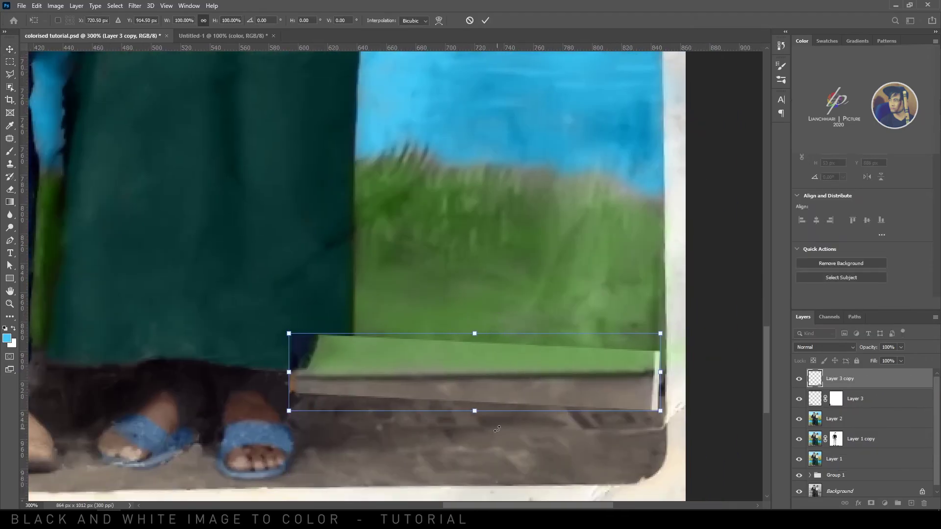
left_click_drag(660, 333, 674, 329)
key("Return")
Step: Add a mask to Layer 3 copy and paint out the strip's hard grass edge and the end overlapping the white border
left_click(872, 504)
key("b")
mouse_move(314, 338)
left_mouse_down()
mouse_move(298, 342)
mouse_move(317, 351)
mouse_move(658, 355)
left_mouse_up()
mouse_move(659, 396)
left_mouse_down()
mouse_move(317, 398)
mouse_move(659, 410)
left_mouse_up()
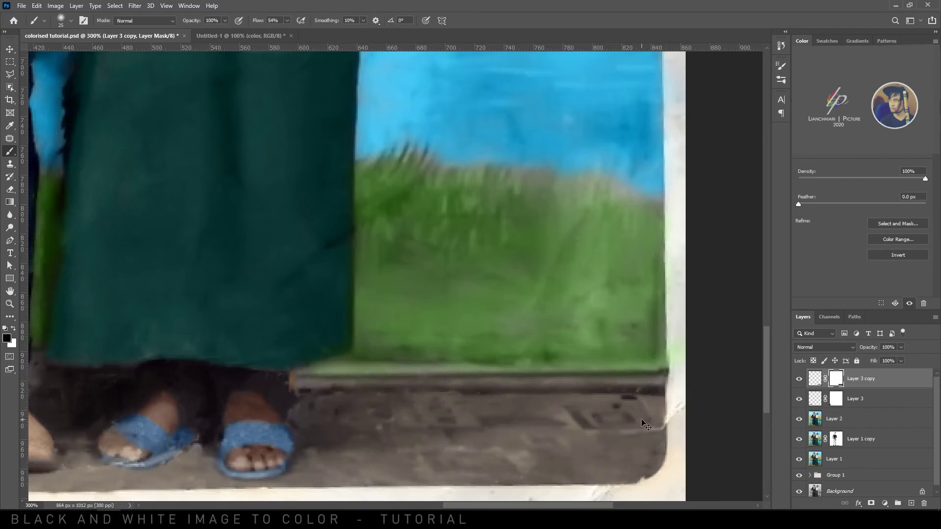
Step: Nudge the Layer 3 copy strip slightly down along the floor edge
key("ctrl+minus")
key("ctrl+minus")
key("ctrl+minus")
key("v")
key("ctrl+plus")
key("ctrl+plus")
left_click_drag(540, 374, 362, 58)
key("Down")
key("Down")
key("Down")
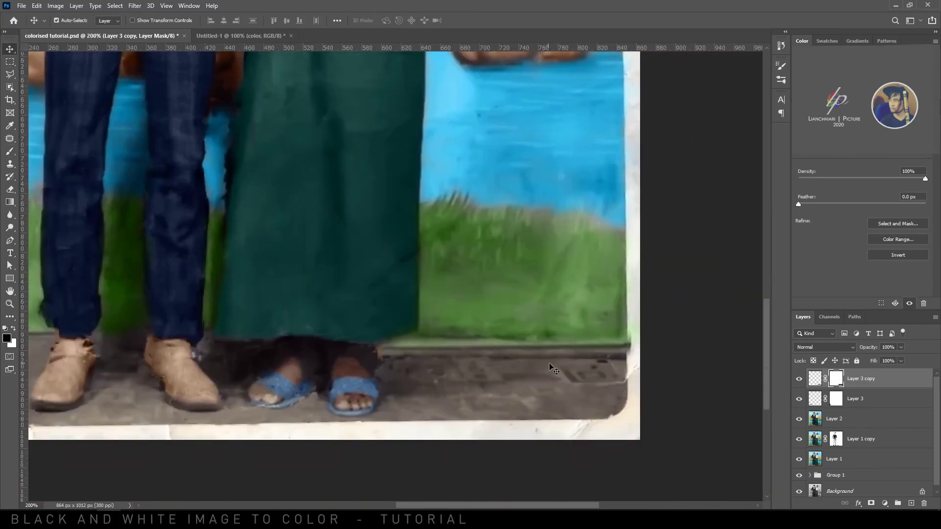
Step: Paint black with a smaller brush along the top of Layer 3 copy's strip to blend it into the grass
key("b")
key("bracketleft")
key("bracketleft")
left_click_drag(444, 335, 619, 337)
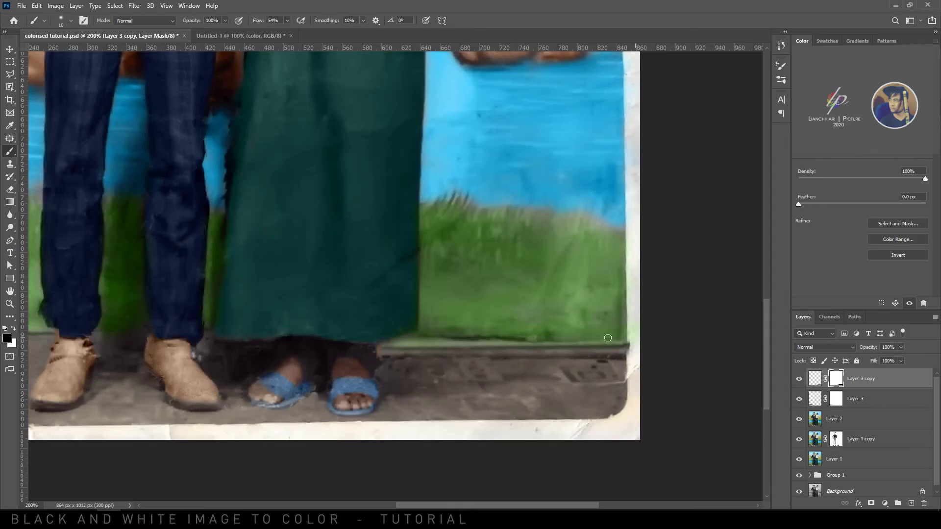
Step: Move the Layer 3 copy strip slightly up to align it with the floor edge across the photo
key("v")
left_click_drag(508, 354, 506, 346)
key("ctrl+minus")
key("ctrl+plus")
key("ctrl+plus")
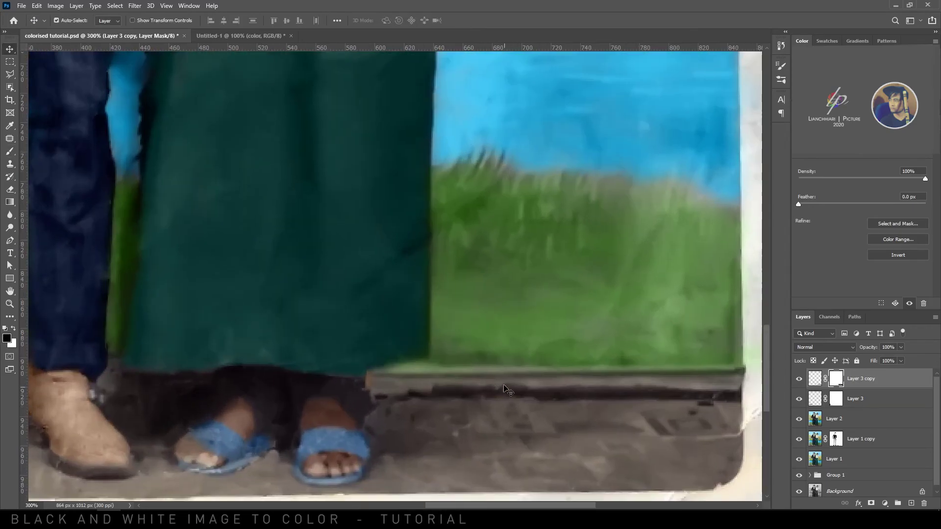
Step: Mask out the strip's end beside the skirt hem, raising the brush flow to 100%
key("b")
mouse_move(373, 378)
left_mouse_down()
mouse_move(418, 363)
mouse_move(396, 391)
left_mouse_up()
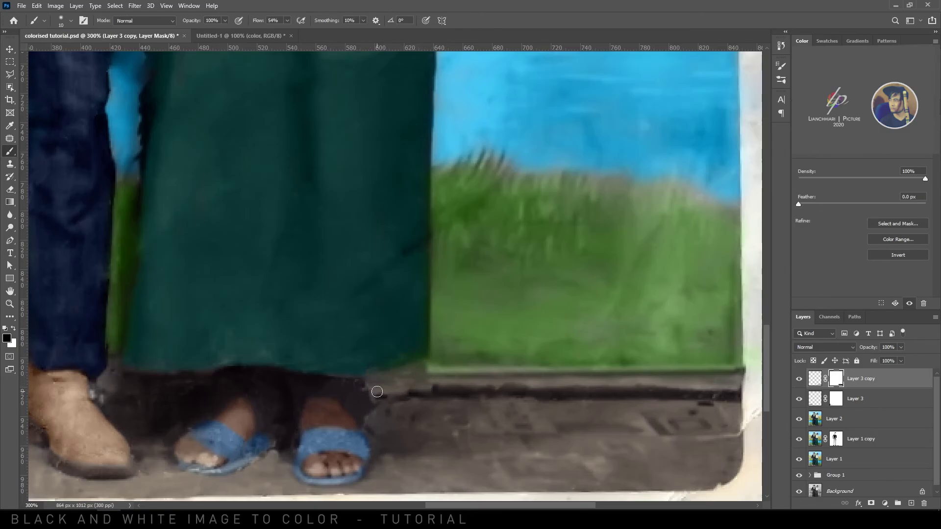
left_click(288, 20)
left_click_drag(289, 33, 309, 33)
left_click_drag(410, 382, 413, 392)
key("ctrl+minus")
key("ctrl+minus")
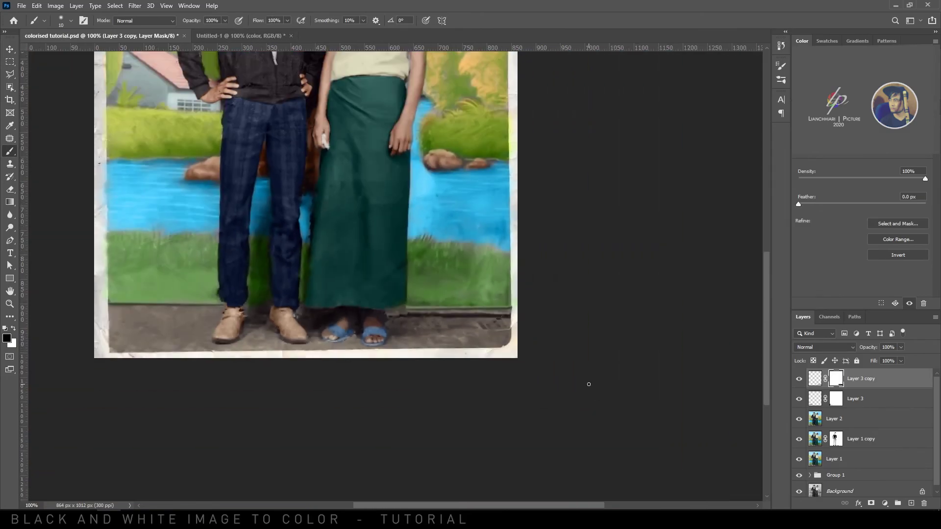
Step: Patch the dark crack in the floor nearest the woman's feet on Layer 2 with clean floor texture
left_click(838, 420)
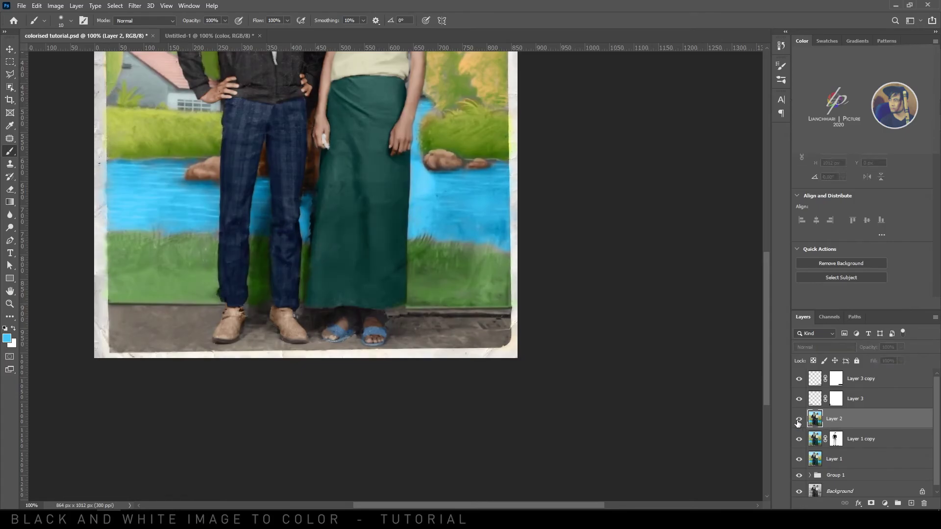
key("ctrl+plus")
key("ctrl+plus")
key("s")
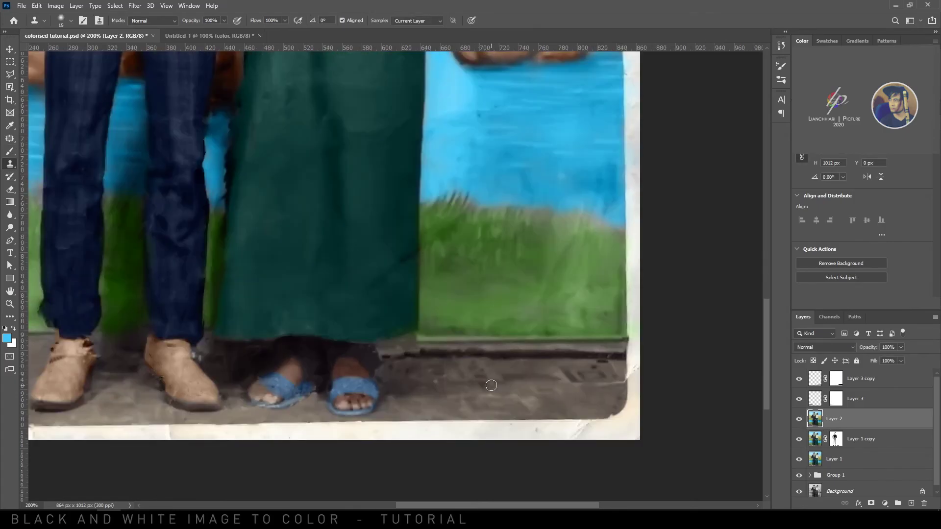
key("j")
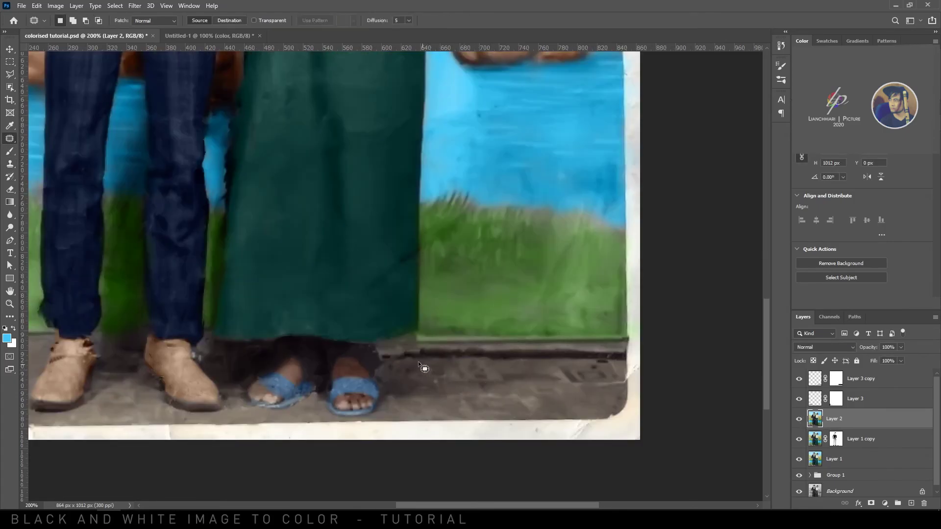
left_click_drag(396, 349, 388, 351)
left_click_drag(494, 353, 495, 367)
mouse_move(514, 350)
left_mouse_down()
mouse_move(631, 355)
mouse_move(516, 358)
left_mouse_up()
mouse_move(570, 355)
left_mouse_down()
mouse_move(567, 364)
mouse_move(513, 360)
left_mouse_up()
left_click(500, 366)
Step: Patch the rest of the dark crack toward the photo's edge with the clean floor below it
mouse_move(485, 363)
left_mouse_down()
mouse_move(573, 359)
mouse_move(544, 359)
left_mouse_up()
left_click_drag(571, 357, 573, 393)
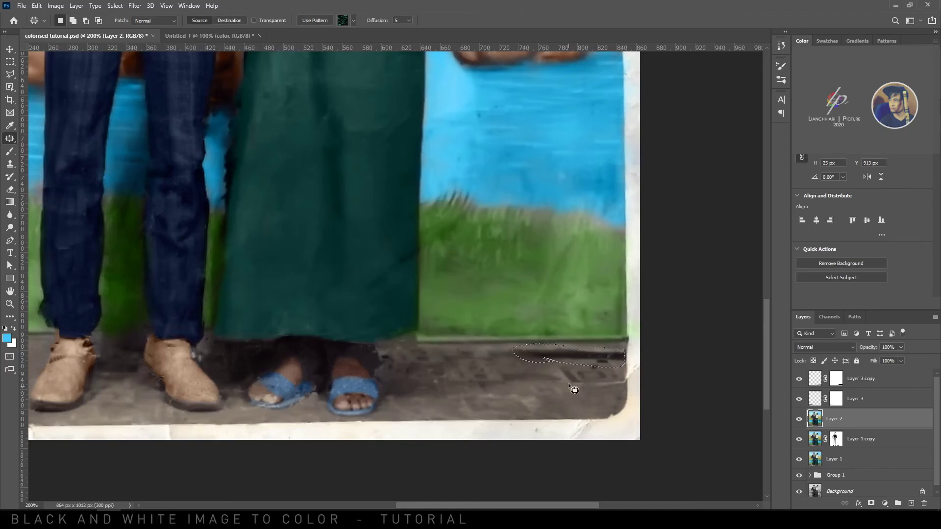
mouse_move(552, 357)
left_mouse_down()
mouse_move(550, 372)
mouse_move(547, 355)
mouse_move(574, 392)
left_mouse_up()
key("ctrl+d")
Step: Patch the remaining floor marks near the photo's rounded corner with clean floor from beside the man's shoes
key("s")
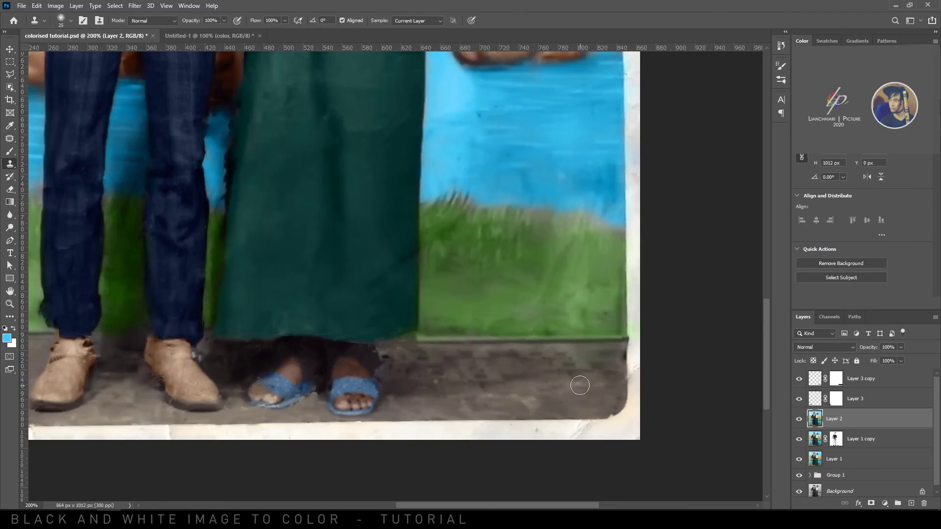
key("ctrl+minus")
key("j")
left_click_drag(583, 312, 521, 307)
left_click_drag(545, 316, 273, 309)
key("ctrl+d")
left_click_drag(599, 311, 578, 309)
left_click_drag(586, 316, 314, 314)
key("ctrl+d")
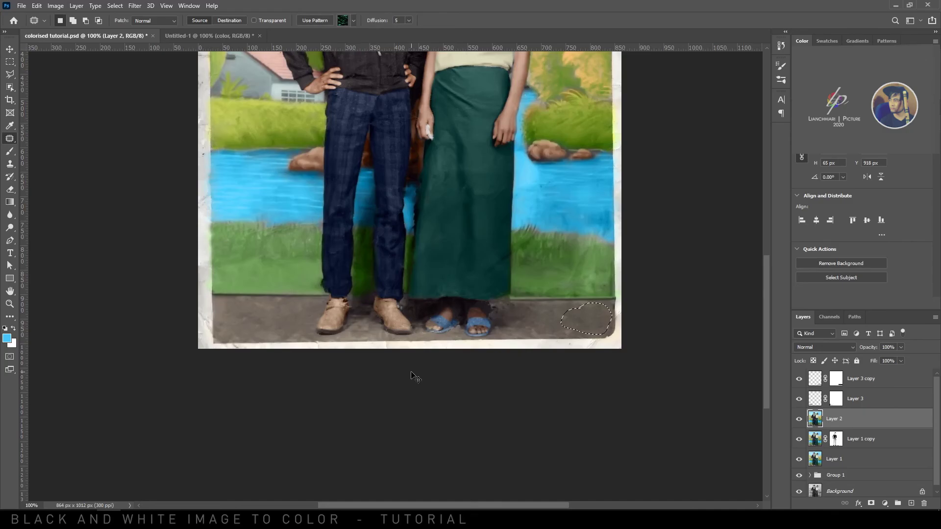
Step: Edit Layer 3 copy's mask so the green floor edge extends up to the skirt hem
left_click(810, 382)
key("ctrl+plus")
key("ctrl+plus")
left_click_drag(696, 366, 359, 363)
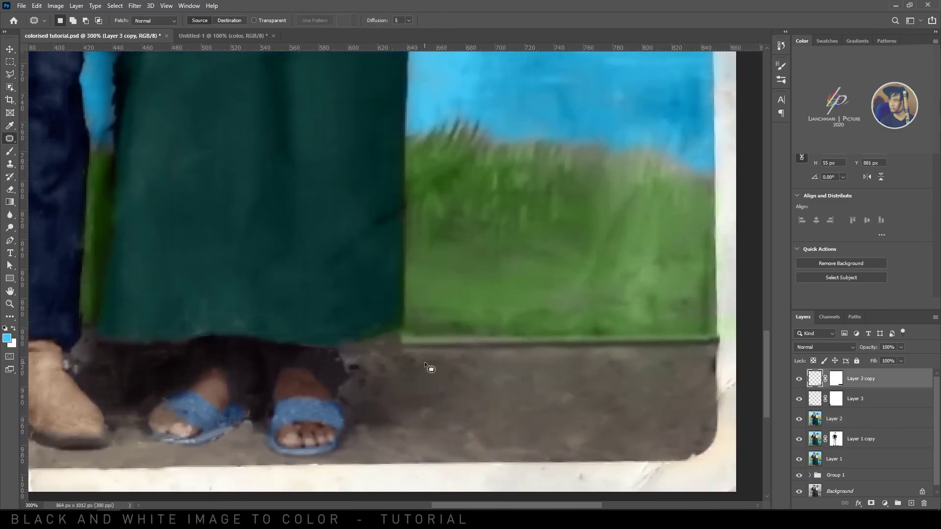
key("ctrl+t")
left_click(835, 380)
key("b")
mouse_move(393, 345)
left_mouse_down()
mouse_move(373, 338)
mouse_move(395, 330)
mouse_move(370, 330)
mouse_move(415, 329)
left_mouse_up()
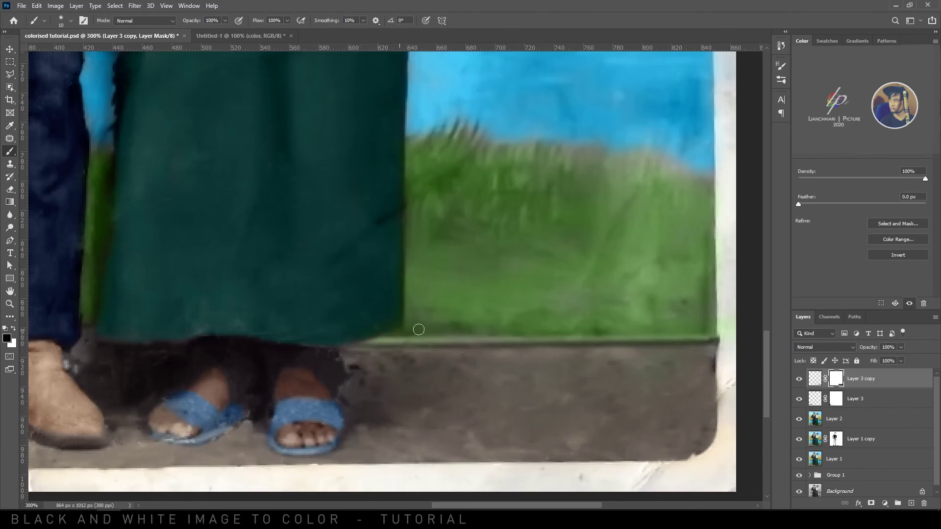
Step: Paint on Layer 3 copy's mask just below the floor edge beside the skirt to blend the strip into the floor
left_click_drag(613, 342, 606, 293)
key("x")
left_click_drag(369, 308, 451, 309)
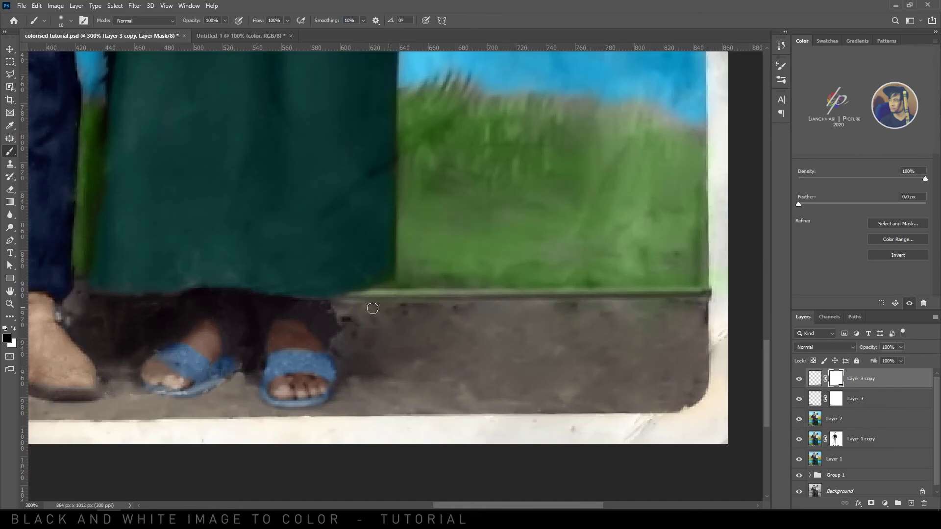
Step: Darken the Layer 3 copy strip slightly with Curves and apply Fade to the adjustment
key("ctrl+0")
key("ctrl+minus")
left_click(816, 378)
key("ctrl+m")
left_click_drag(404, 206, 399, 217)
left_click(612, 111)
key("h")
key("ctrl+shift+f")
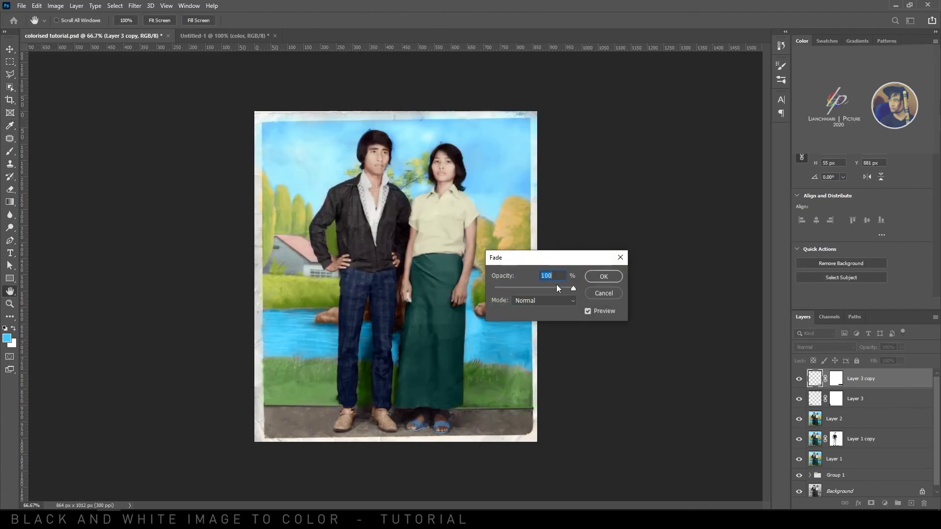
left_click(607, 275)
Step: Stamp the visible image onto a new layer above all the others
left_click(836, 379)
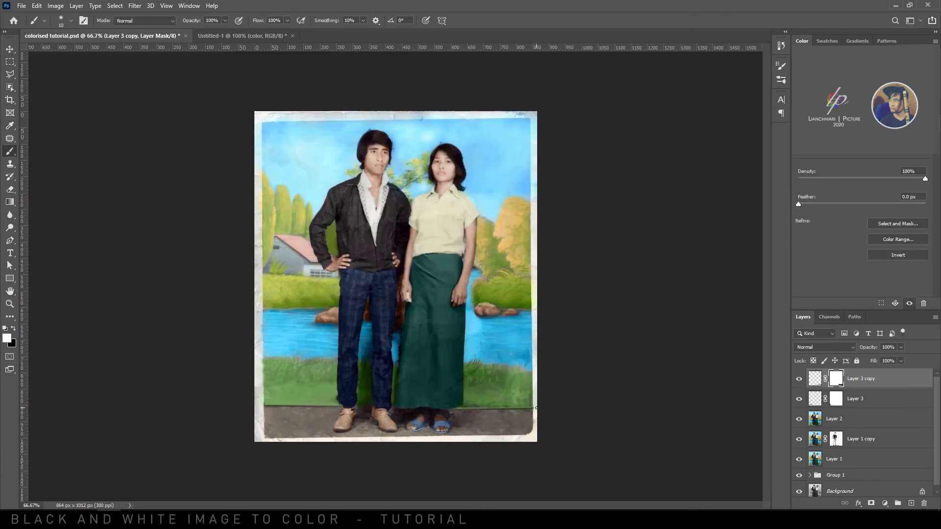
left_click(9, 50)
key("ctrl+shift+alt+e")
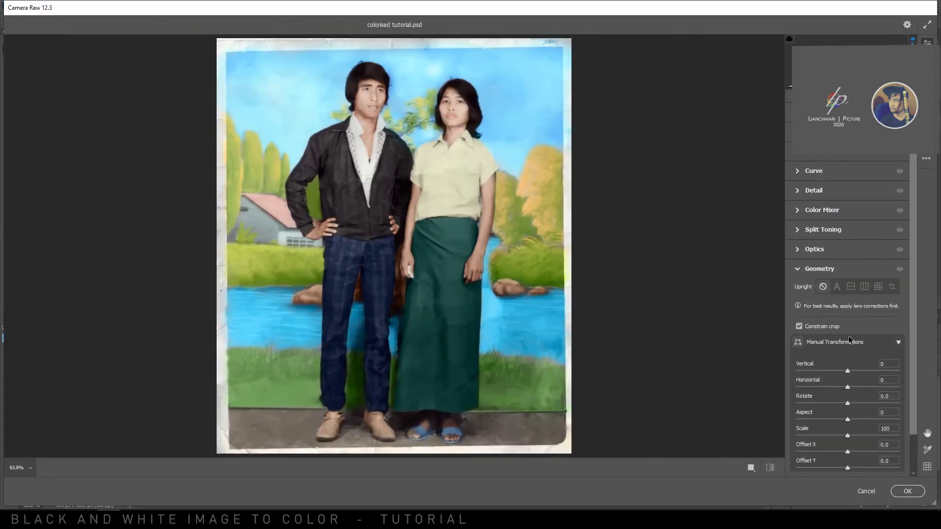
Step: Lower a color slider in the Camera Raw filter's Color Mixer and apply the filter to the stamped layer
left_click(810, 211)
left_click(826, 238)
left_click_drag(847, 279, 835, 278)
left_click(861, 238)
key("Return")
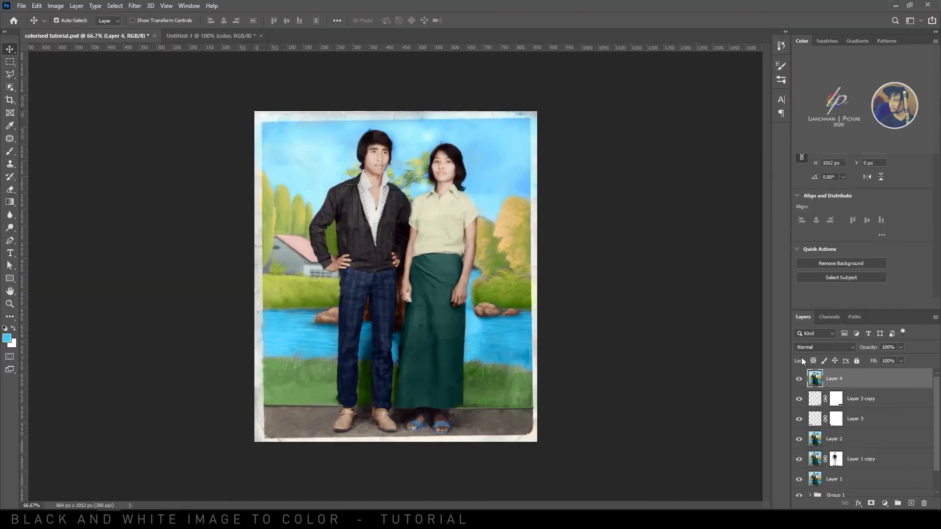
Step: Apply the Camera Raw filter to Layer 4 with the Geometry Upright correction set to Level
key("ctrl+shift+a")
left_click(828, 426)
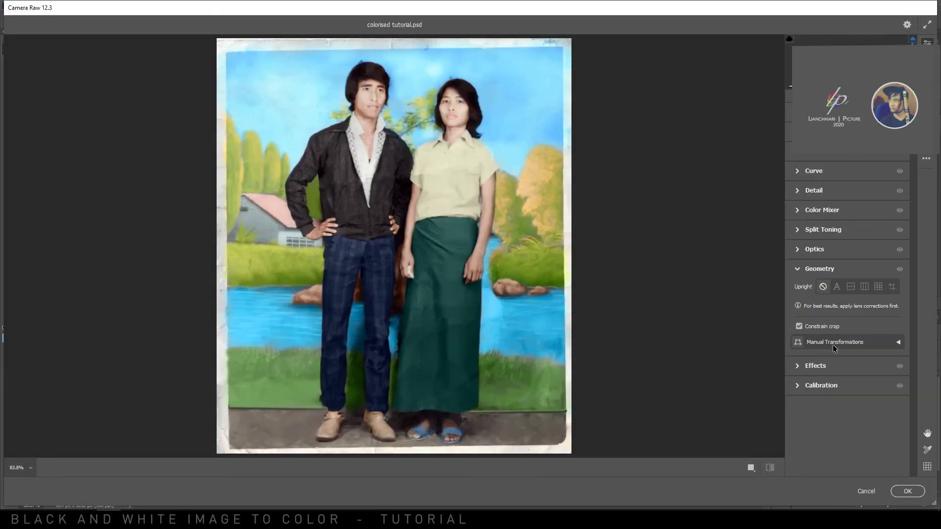
left_click(834, 344)
left_click(851, 288)
key("Return")
Step: Crop away the white borders along both sides of the photo, leaving it about 801 px wide
key("x")
key("c")
left_click_drag(254, 272, 260, 272)
left_click_drag(532, 281, 527, 281)
key("Return")
Step: Select the white border above the sky with the Polygonal Lasso, fill it to match the sky, and deselect
key("l")
left_click(534, 120)
left_click(534, 100)
left_click(280, 89)
left_click(247, 112)
left_click(262, 125)
key("shift+F5")
left_click(528, 140)
key("ctrl+d")
Step: Select the white border strip below the floor with the Polygonal Lasso, fill it with matching floor texture, and deselect
scroll(367, 460, "up", 2)
left_click_drag(367, 461, 376, 309)
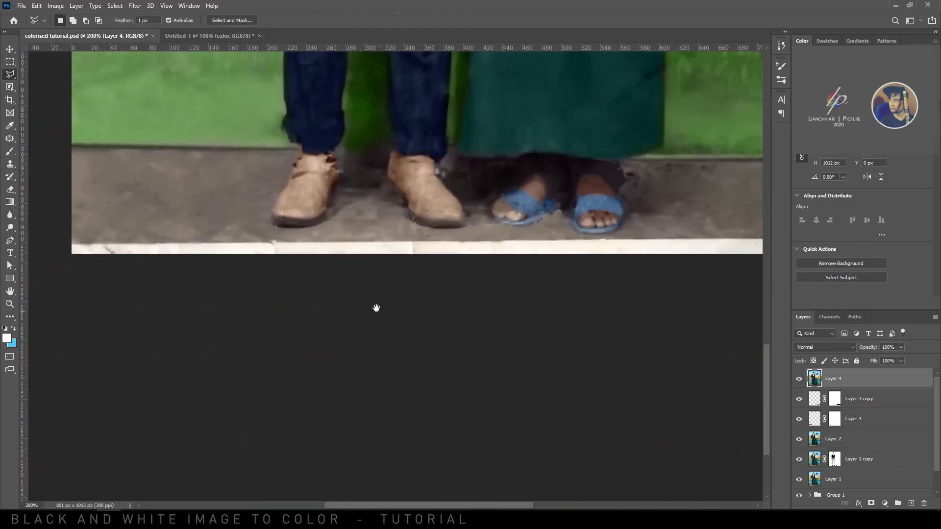
scroll(395, 299, "down", 1)
left_click(222, 270)
left_click(230, 267)
left_click(633, 268)
left_click(632, 294)
double_click(321, 325)
left_click(227, 267)
left_click(507, 268)
left_click(633, 265)
left_click(628, 294)
double_click(229, 317)
key("shift+F5")
key("Return")
key("ctrl+d")
Step: Outline the duplicated toes below the woman's sandal and fill the selection to match the floor
key("ctrl+plus")
left_click_drag(583, 310, 404, 325)
left_click(382, 293)
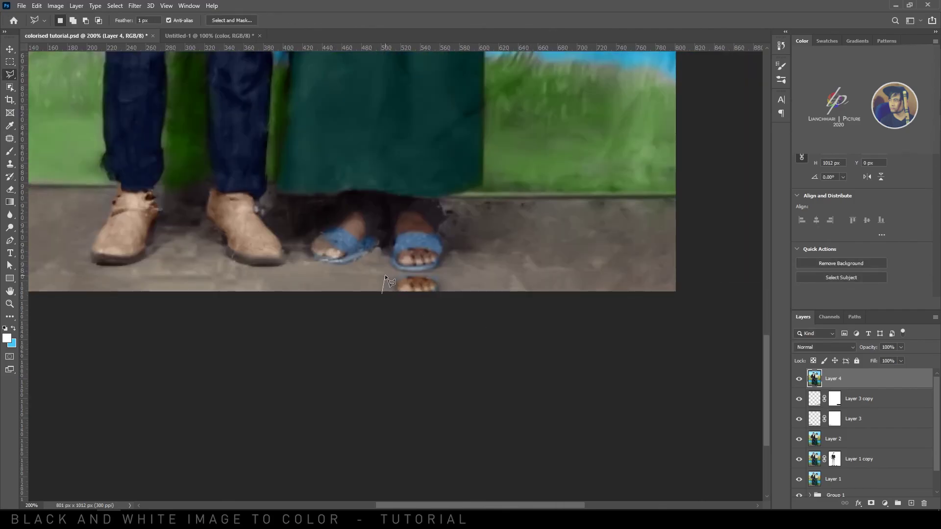
left_click(383, 295)
key("shift+F5")
key("Return")
Step: Deselect and retouch the floor below the woman's sandals with the Clone Stamp, using a smaller brush and nearby floor as source
key("s")
key("ctrl+d")
left_click(501, 282, "alt")
left_click(436, 285)
key("[")
key("[")
key("[")
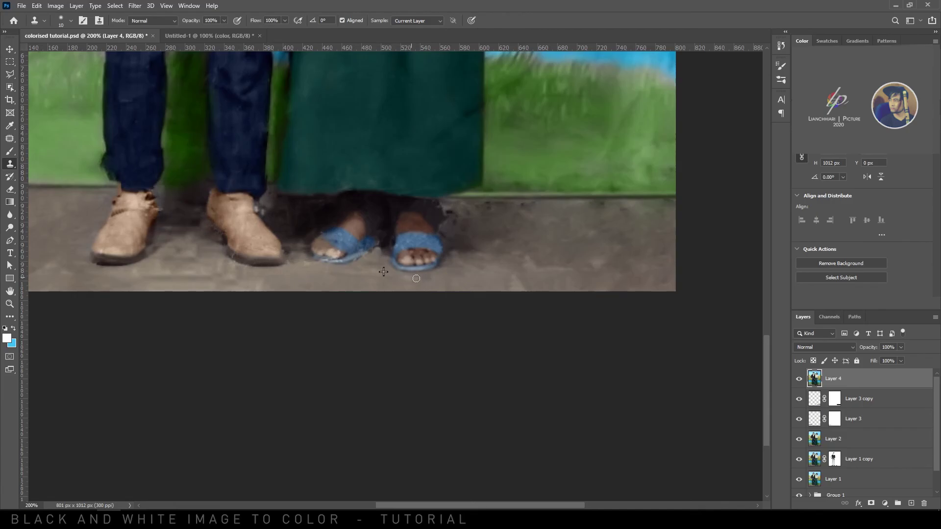
left_click_drag(181, 300, 380, 300)
key("j")
key("ctrl+0")
key("v")
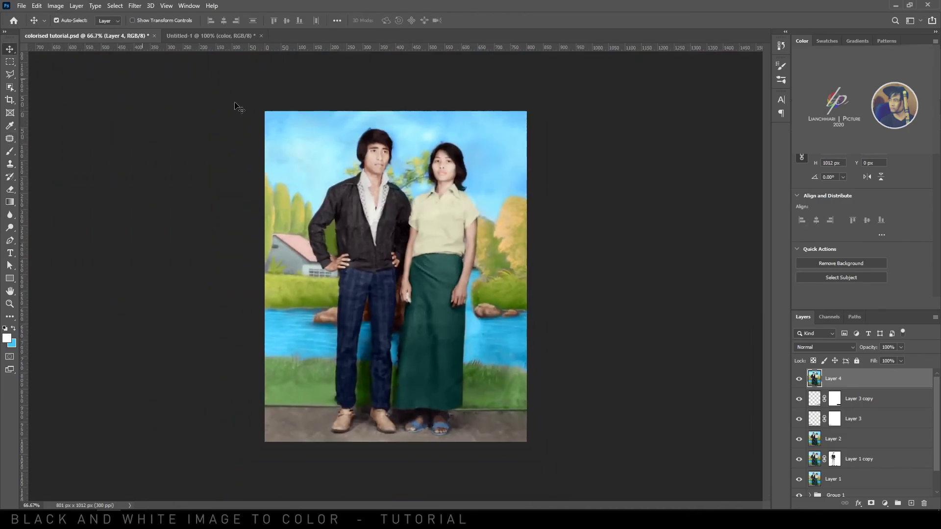
Step: Group all the layers above the Background layer
scroll(844, 432, "down", 3)
left_click(838, 474, "shift")
left_click(898, 504)
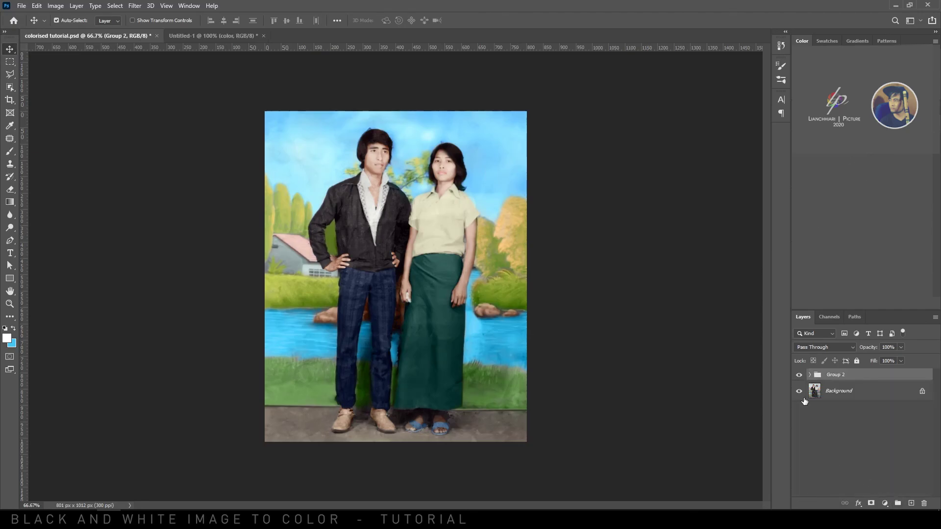
Step: Switch the new group's visibility off and on to compare the colorized result with the original photo
left_click(800, 377)
left_click(800, 376)
left_click(800, 377)
left_click(800, 376)
left_click(799, 376)
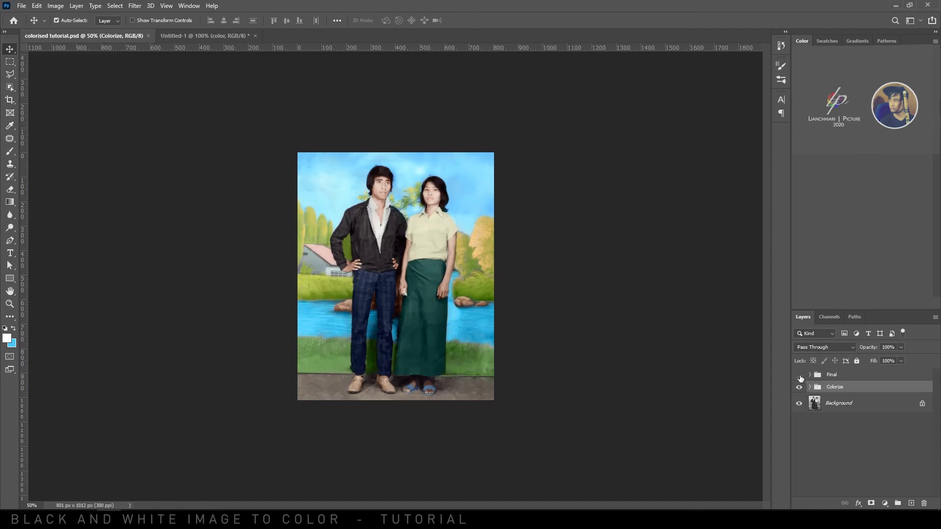
Step: Toggle the visibility of the Final and Colorize groups to compare the editing stages, leaving both shown
left_click(800, 375)
left_click(800, 387)
left_click(800, 388)
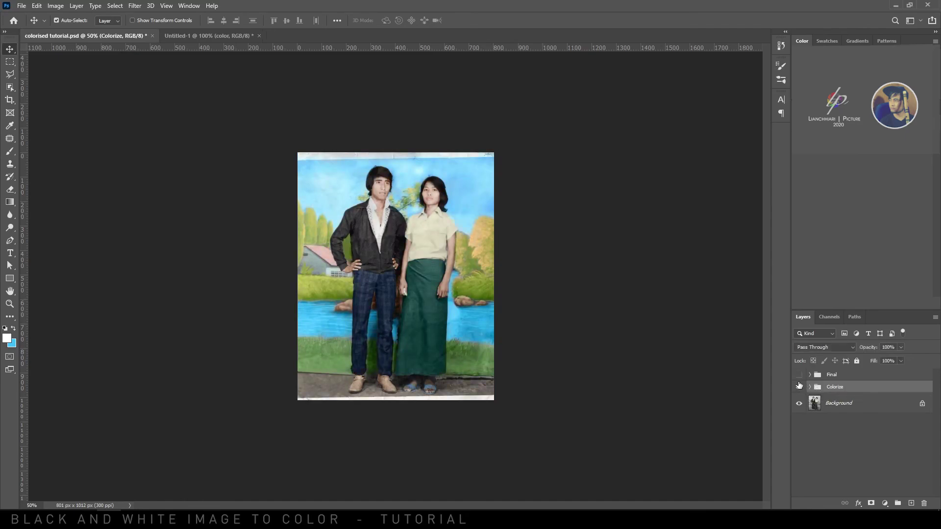
left_click(799, 375)
Step: Expand the Final group, toggle Layer 4's visibility to compare its effect, and collapse the group
left_click(809, 375)
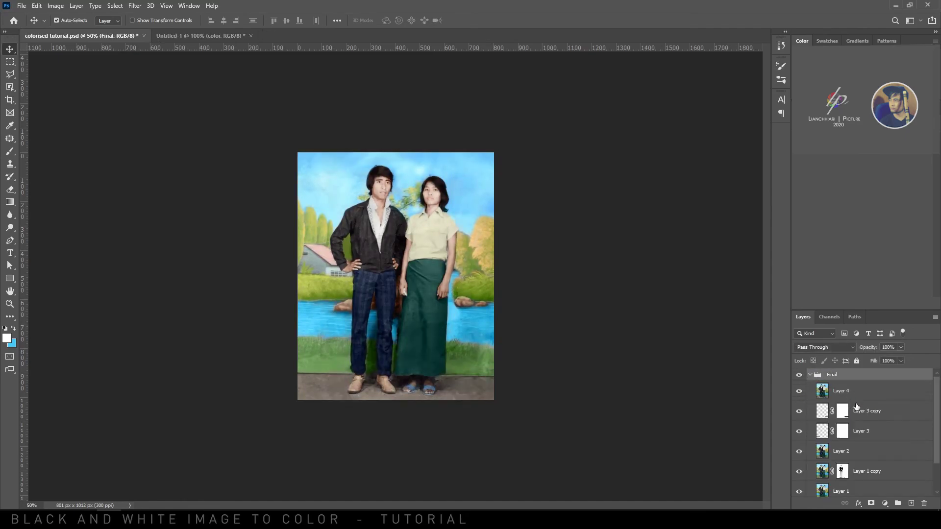
left_click(809, 391)
left_click(800, 391)
left_click(800, 391)
left_click(800, 391)
left_click(799, 391)
left_click(818, 375)
left_click(810, 375)
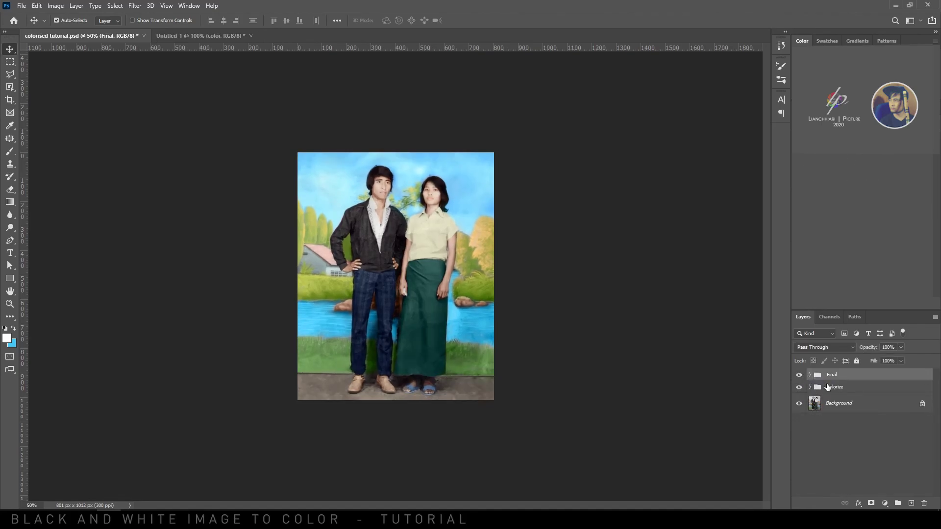
Step: Rename Layer 4 in the Final group as "Final Layer" and collapse the group
left_click(810, 375)
left_click(846, 392)
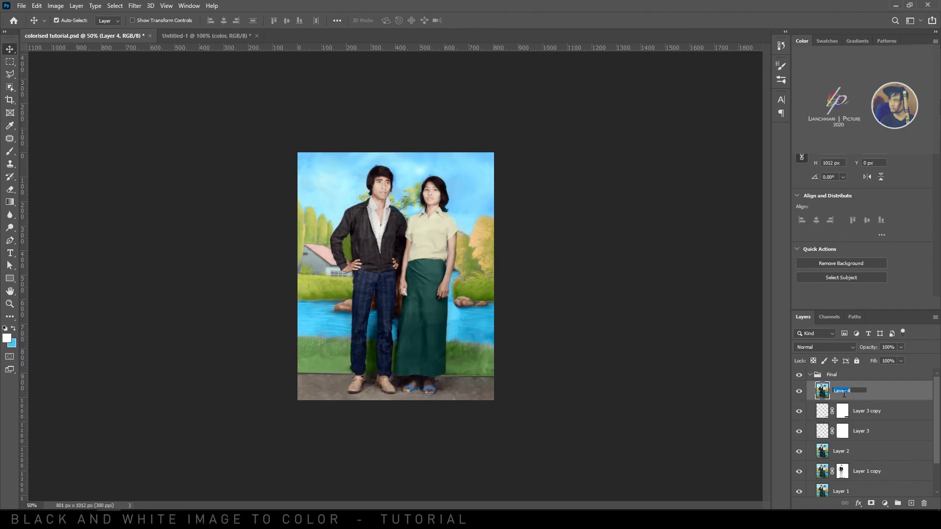
key("Return")
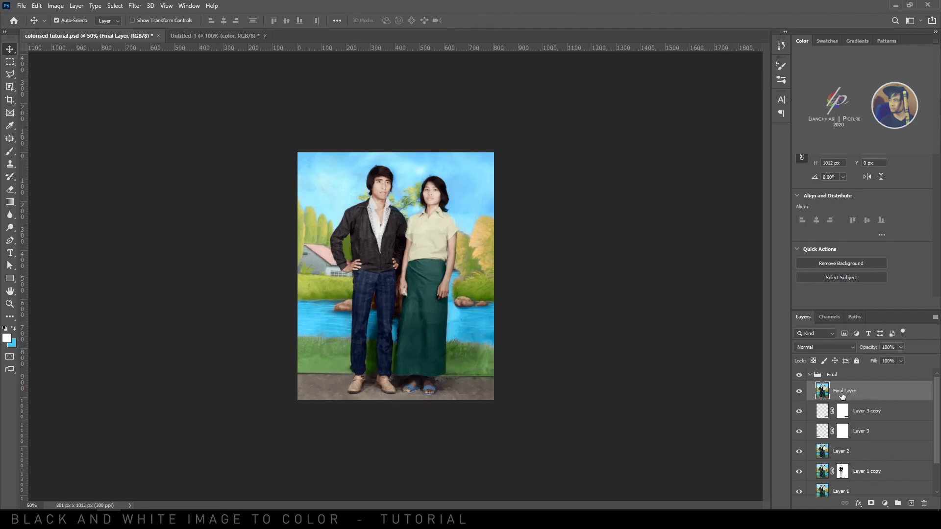
left_click(814, 376)
left_click(811, 375)
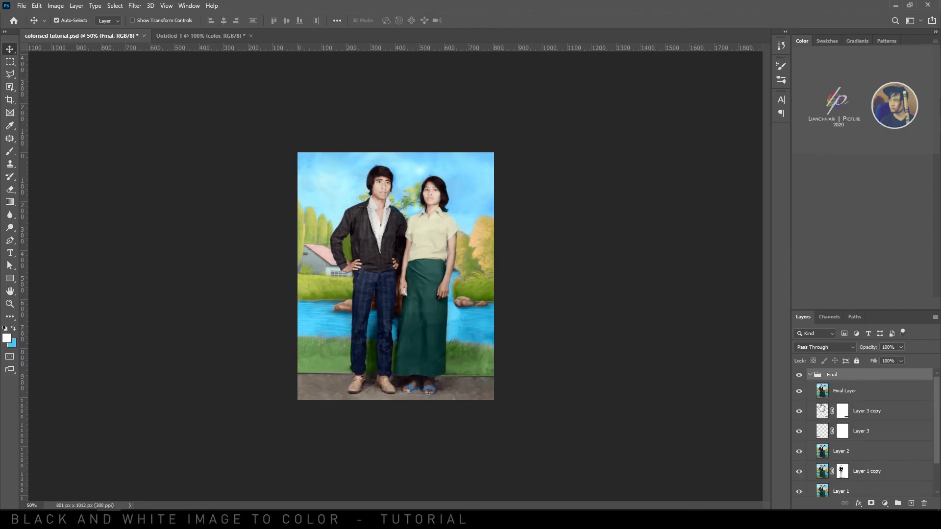
left_click(810, 375)
Step: Save the layered document as colorised tutorial.psd in the Desktop's Tutorial folder, replacing the existing file
left_click(21, 5)
left_click(54, 114)
left_click(22, 6)
left_click(36, 123)
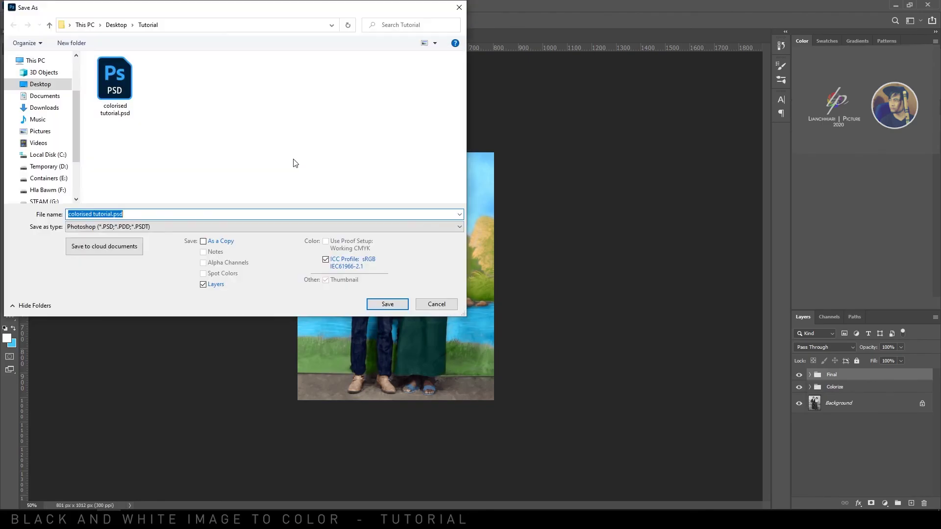
left_click(384, 304)
left_click(487, 260)
left_click(568, 148)
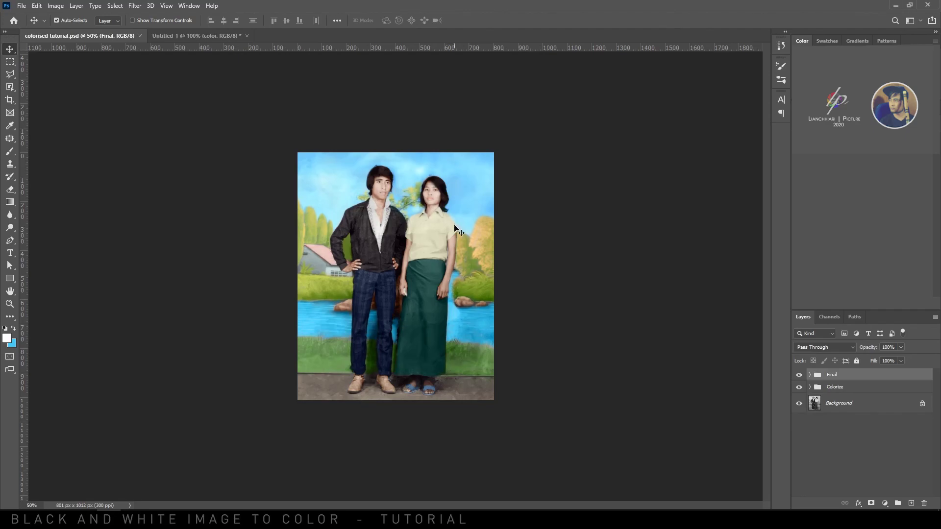